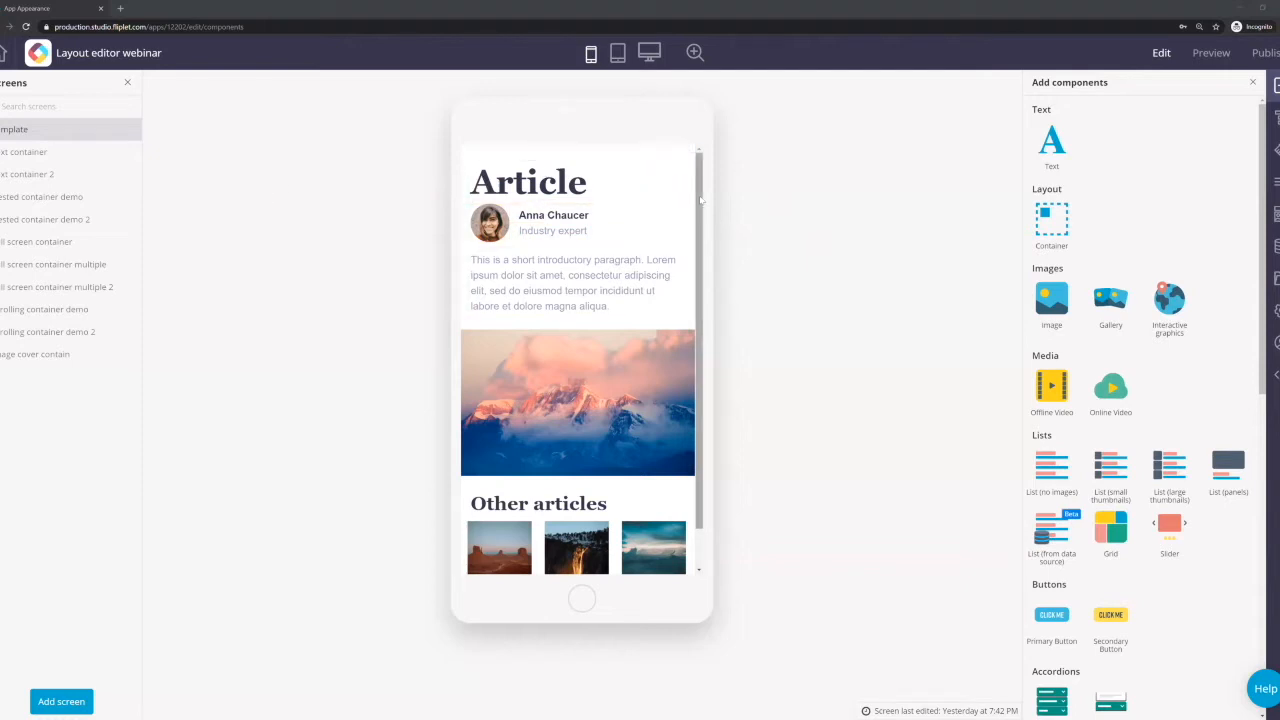
- Look through the Template screen's article layout in the mobile preview, including the horizontally scrolling images under Other articles
scroll(701, 201, "down", 1)
scroll(701, 201, "up", 1)
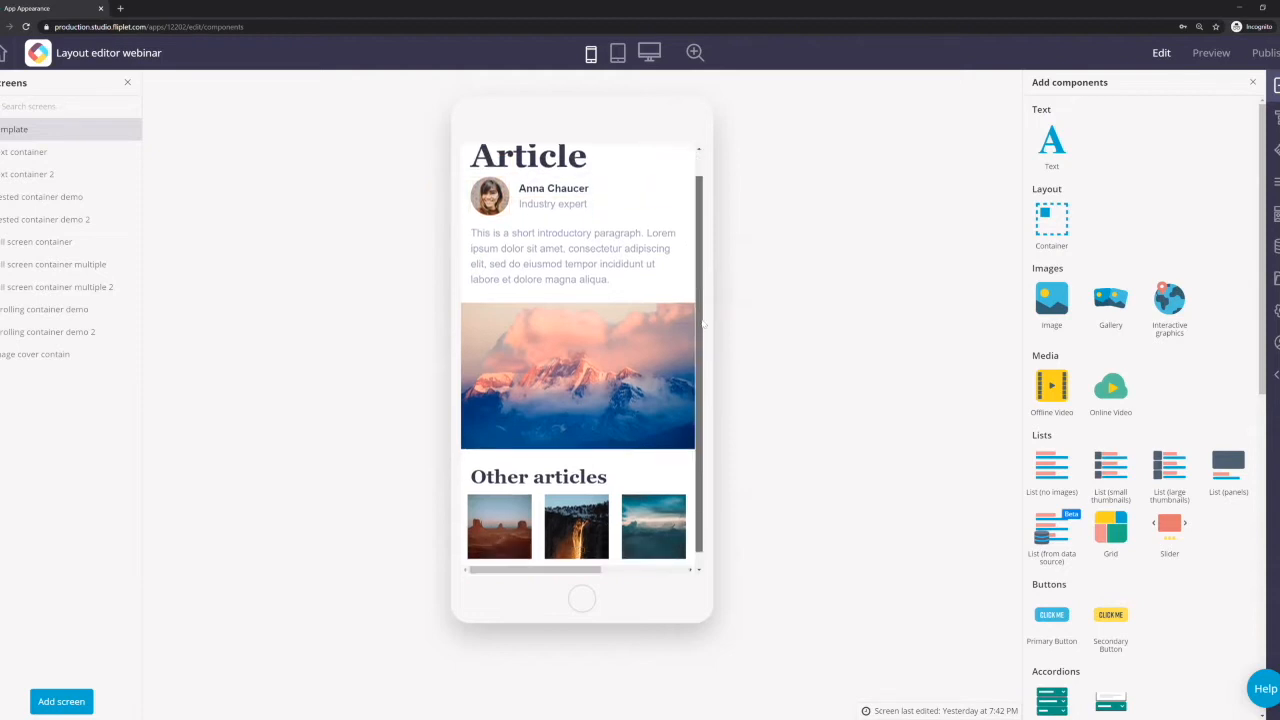
scroll(622, 446, "down", 1)
scroll(571, 523, "right", 3)
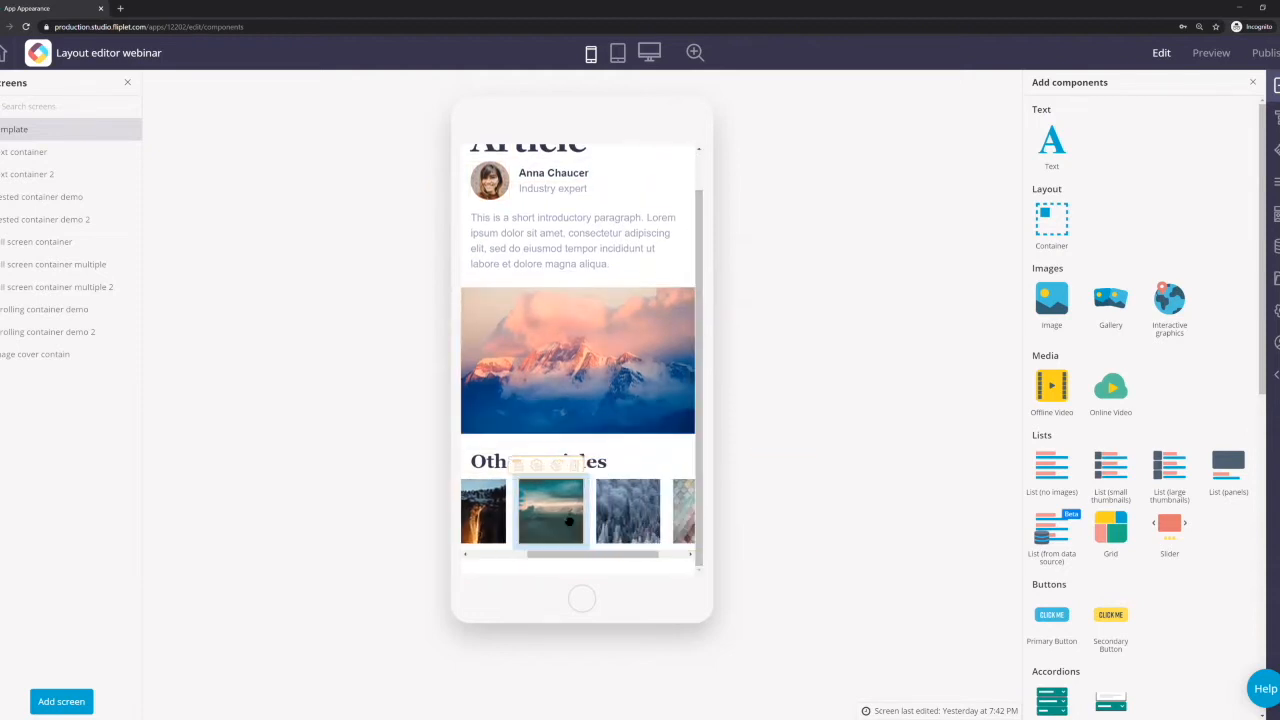
scroll(567, 520, "left", 3)
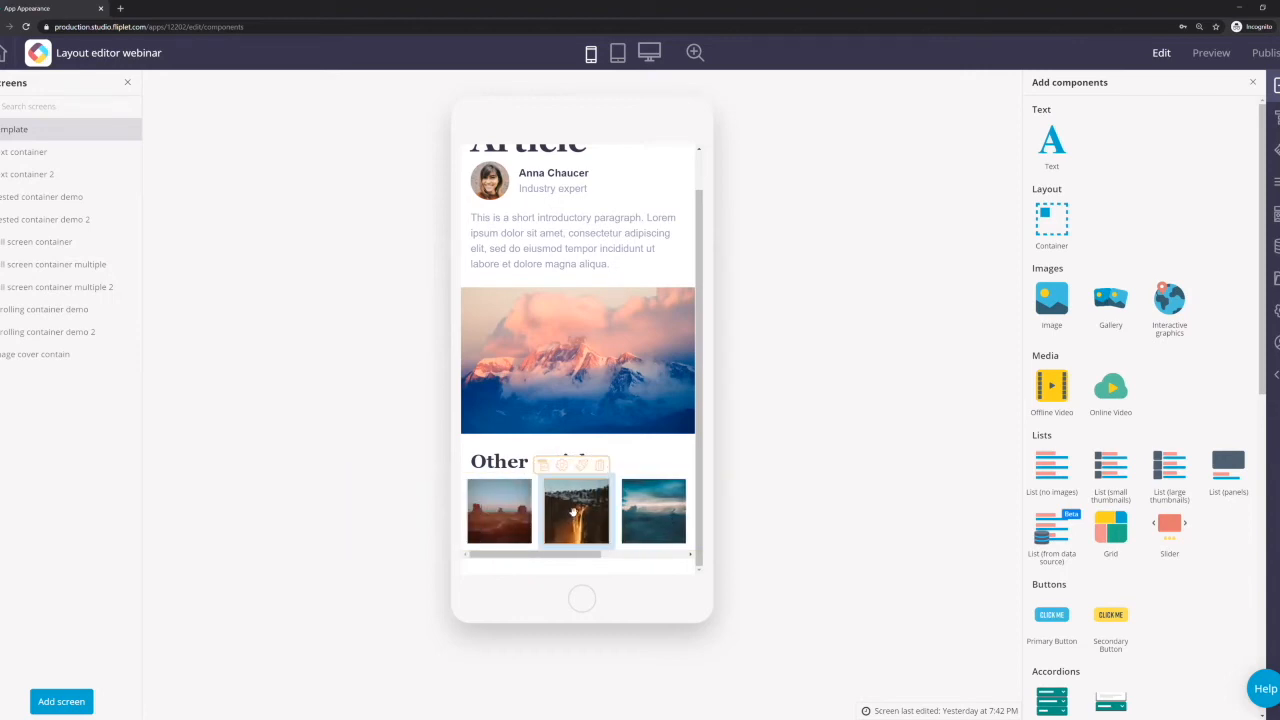
scroll(610, 277, "up", 1)
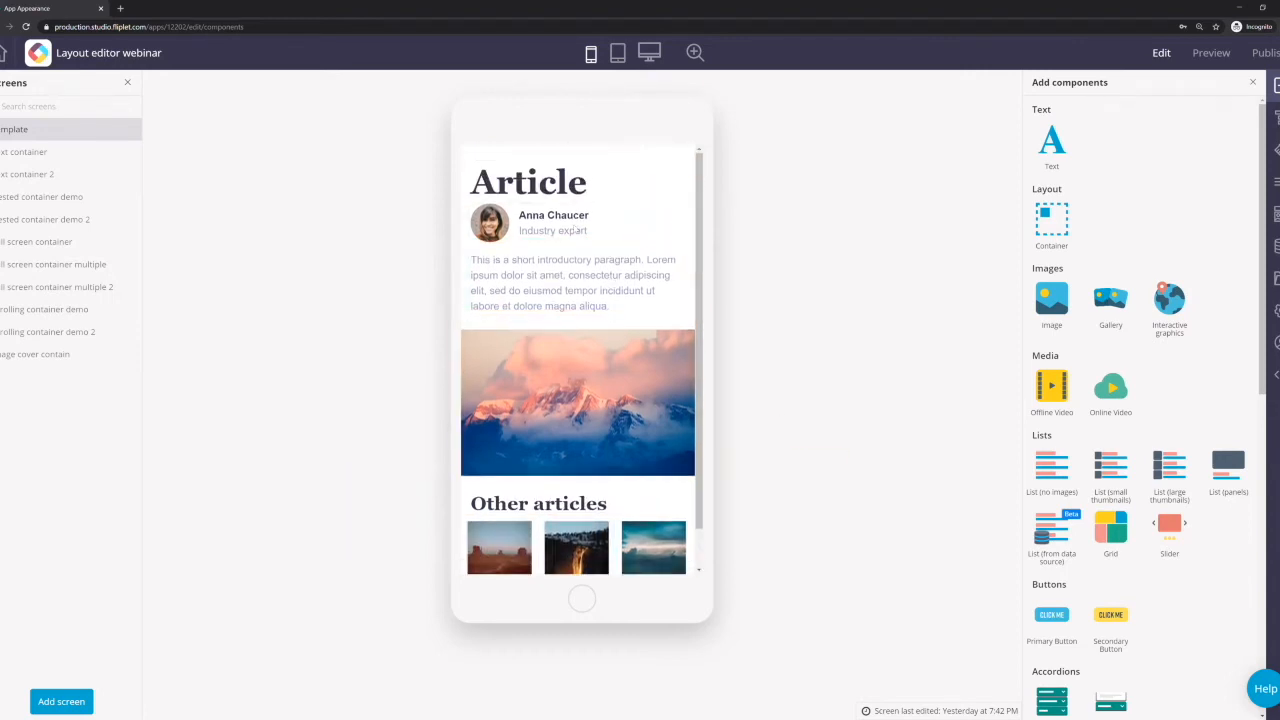
- Preview the Template screen at tablet and desktop sizes, and return to the mobile preview
left_click(617, 52)
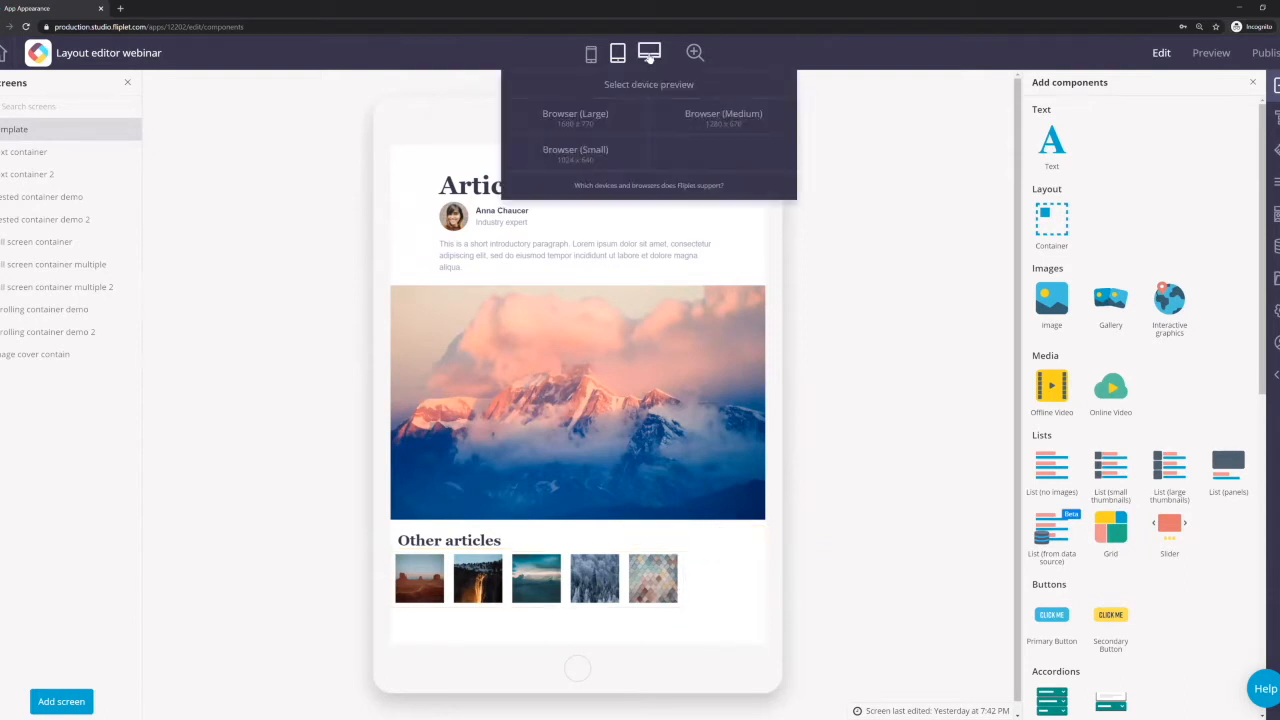
left_click(649, 55)
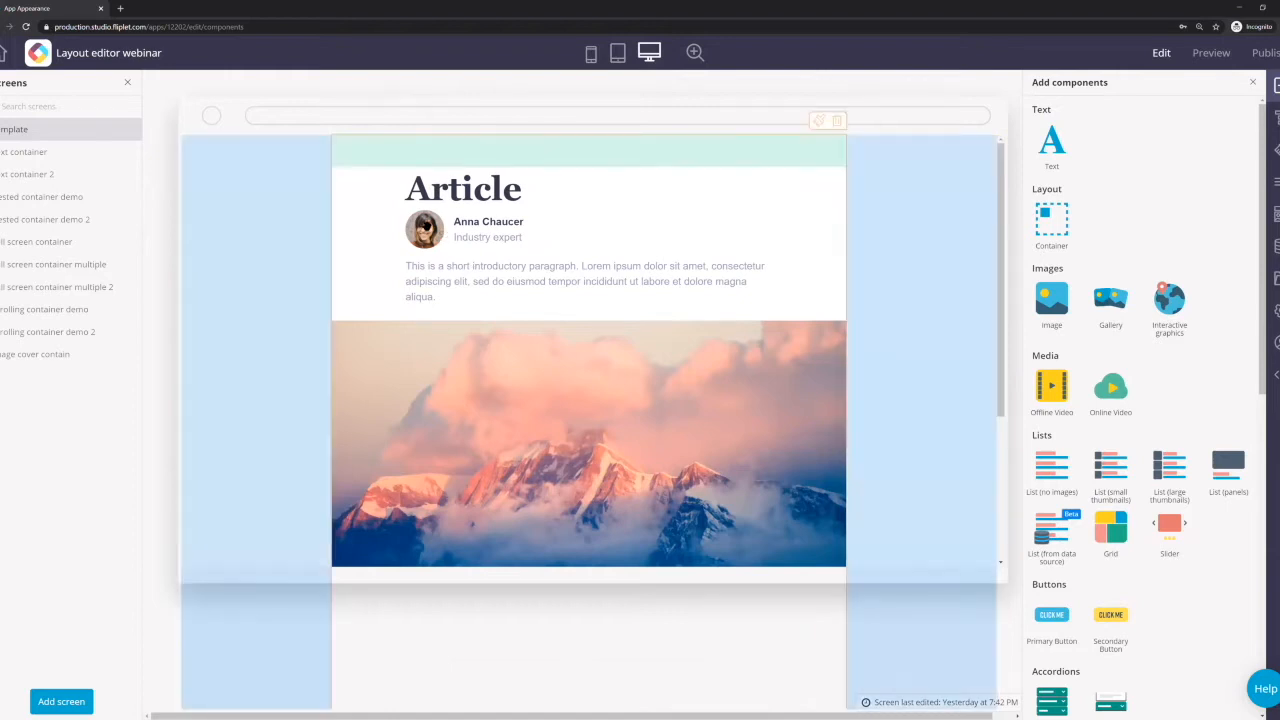
scroll(543, 320, "down", 2)
scroll(543, 320, "up", 3)
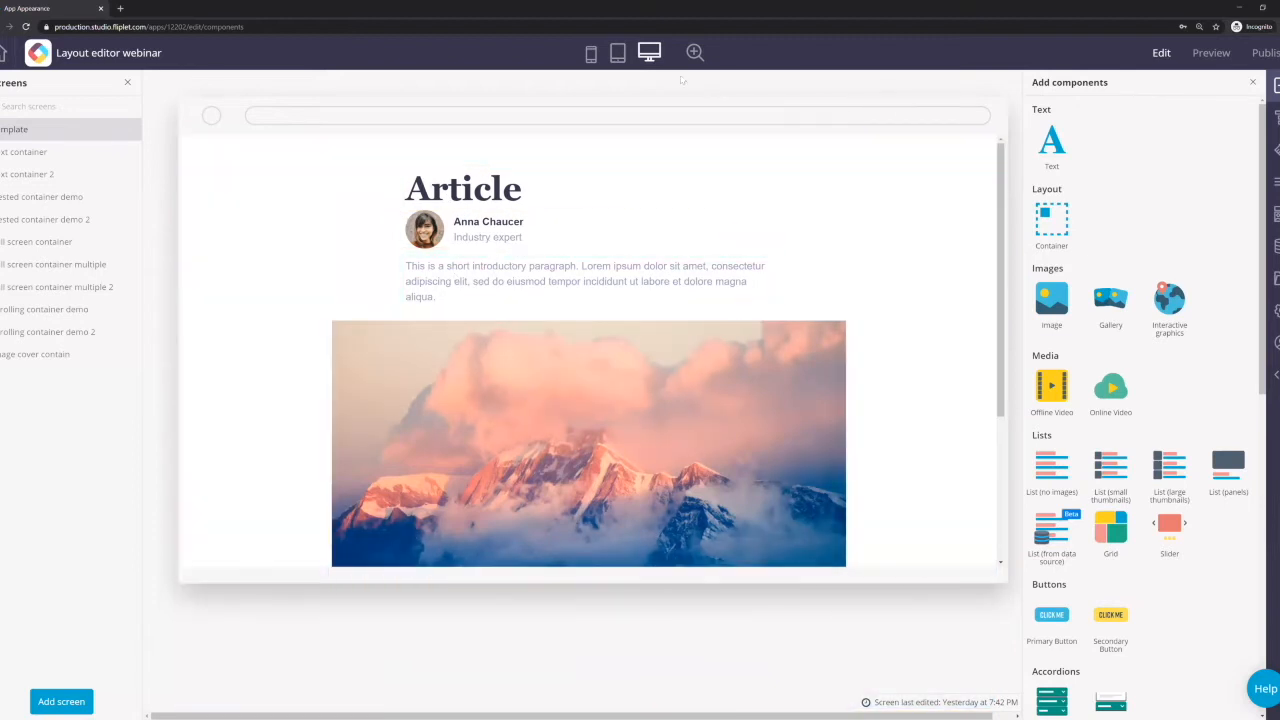
left_click(595, 56)
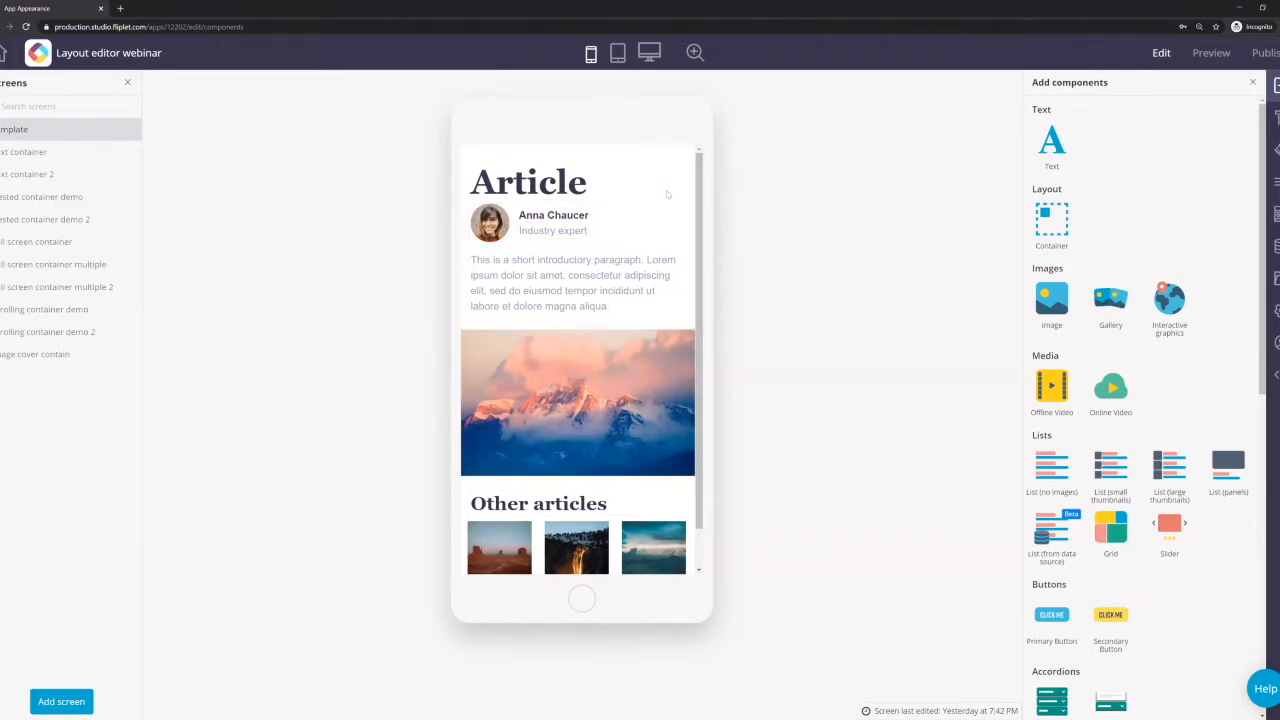
- Open the Text container screen and show the appearance settings of its introductory paragraph
left_click(78, 155)
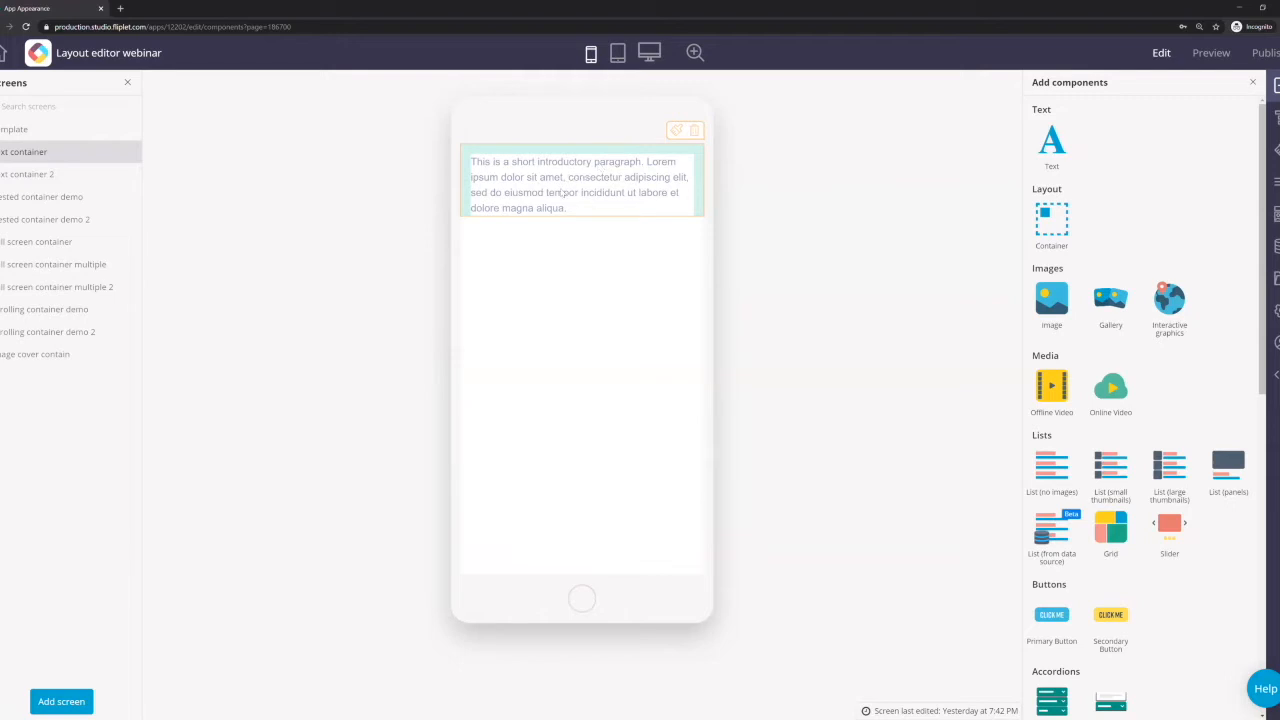
left_click(676, 131)
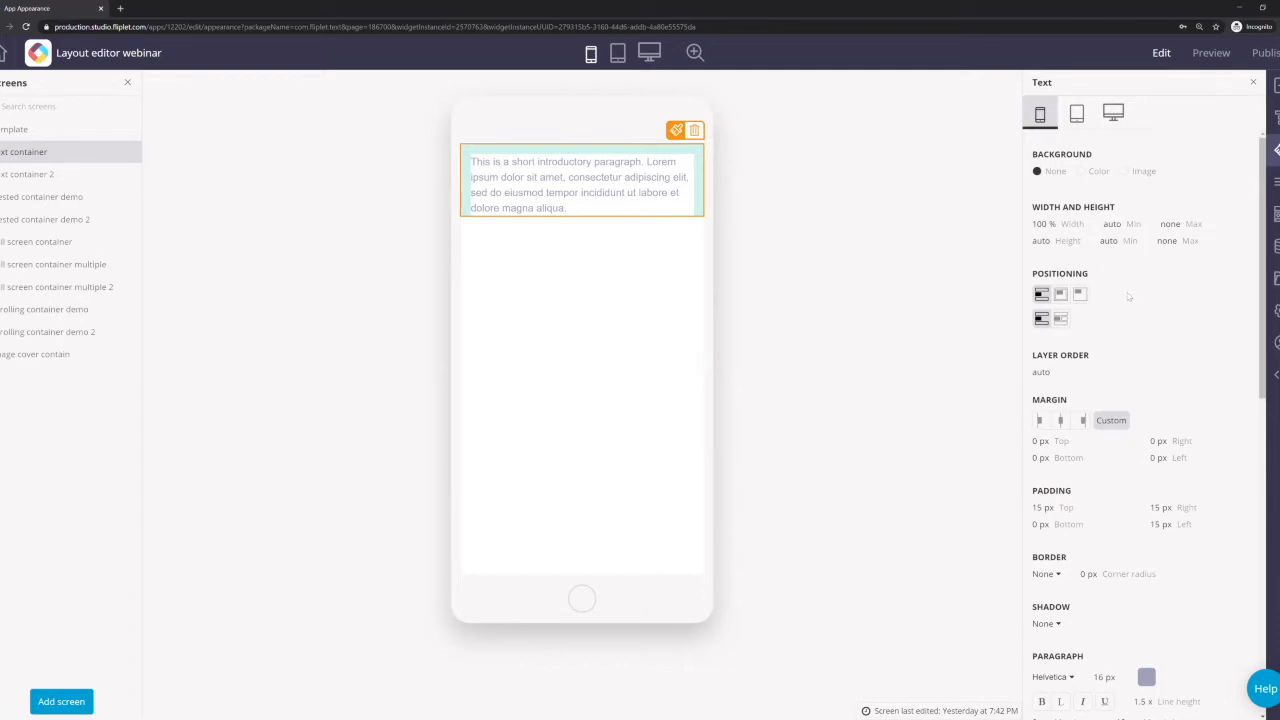
- Return to the Template screen and compare its paragraph layout in the desktop, tablet and iPhone 6/6s/7/8 previews
left_click(35, 133)
left_click(649, 53)
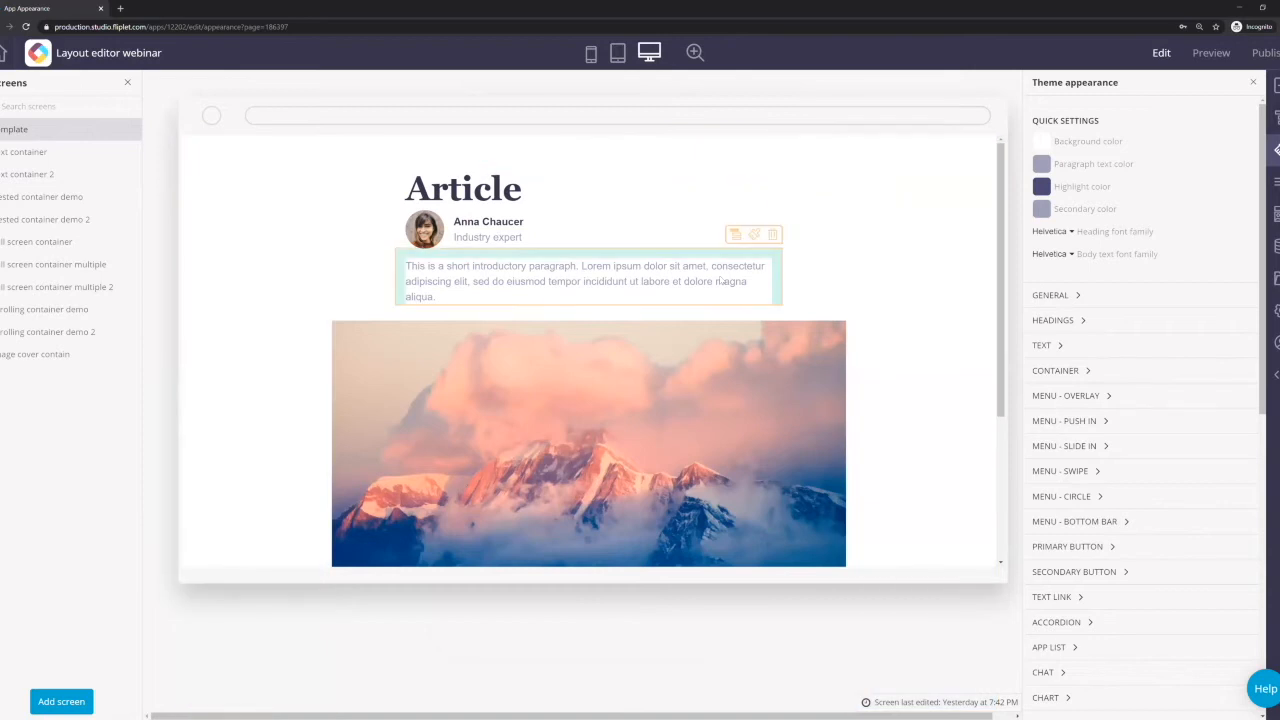
left_click(649, 53)
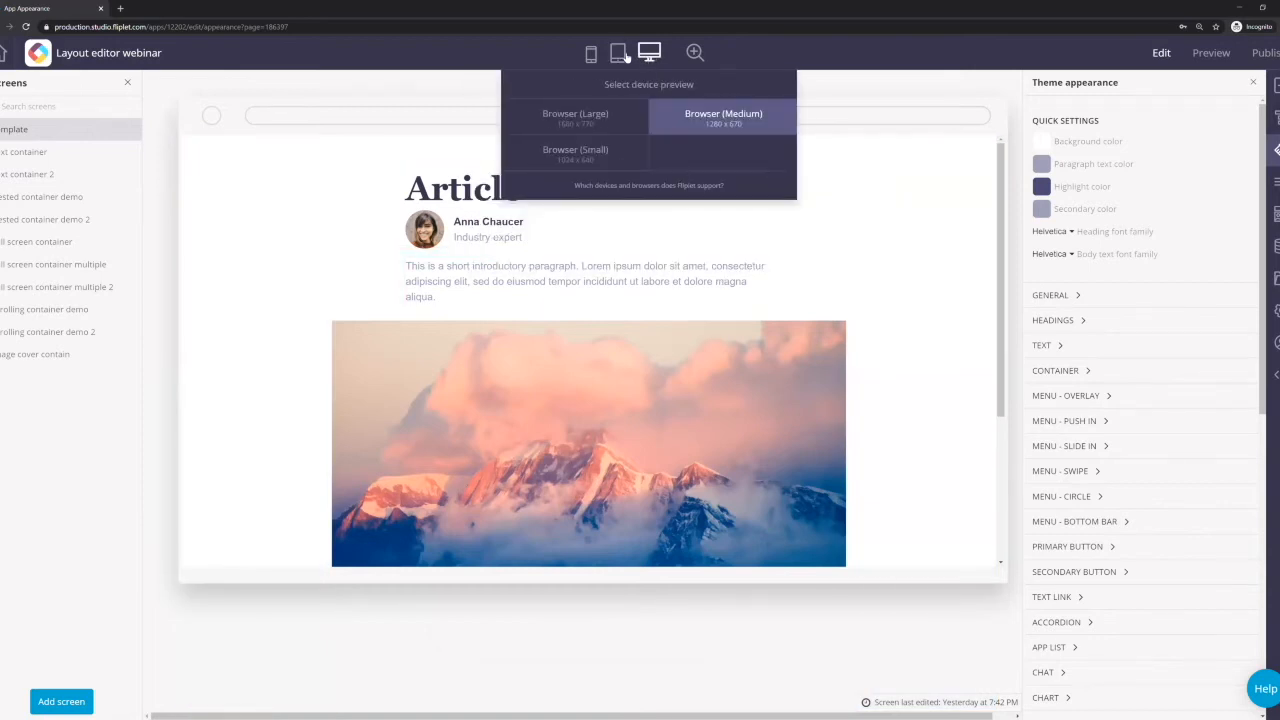
left_click(618, 53)
left_click(580, 220)
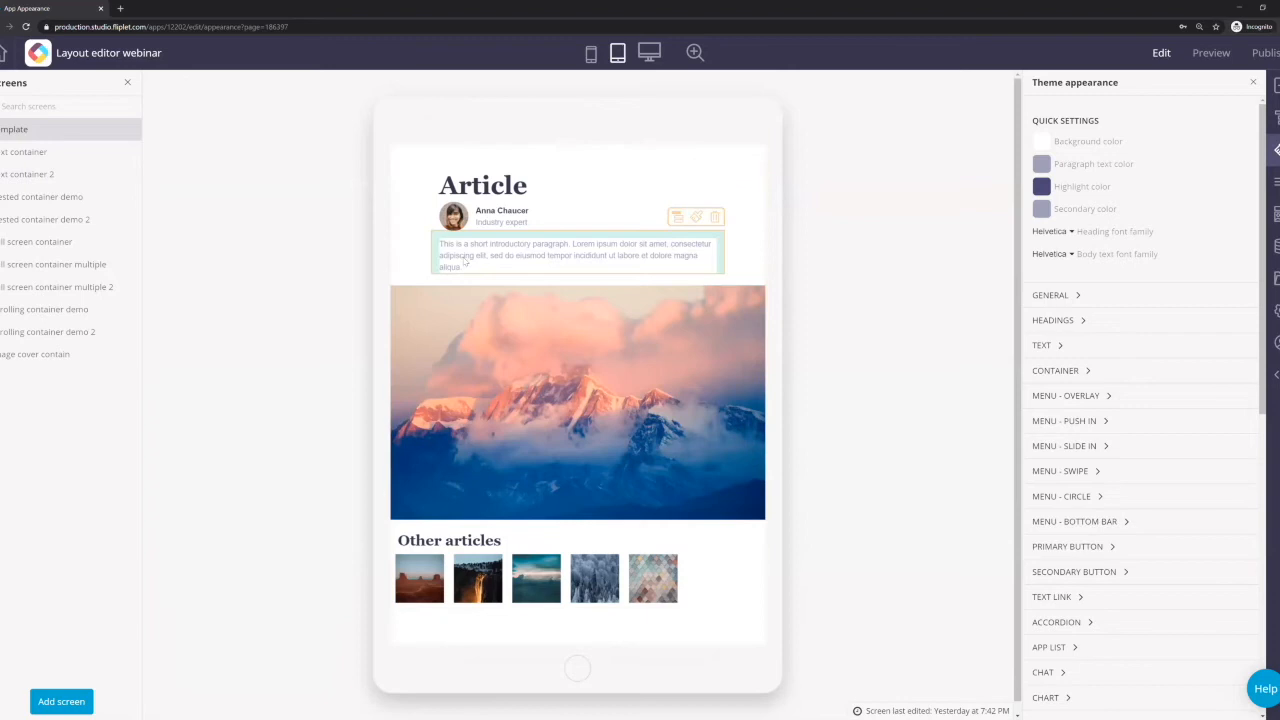
left_click(591, 53)
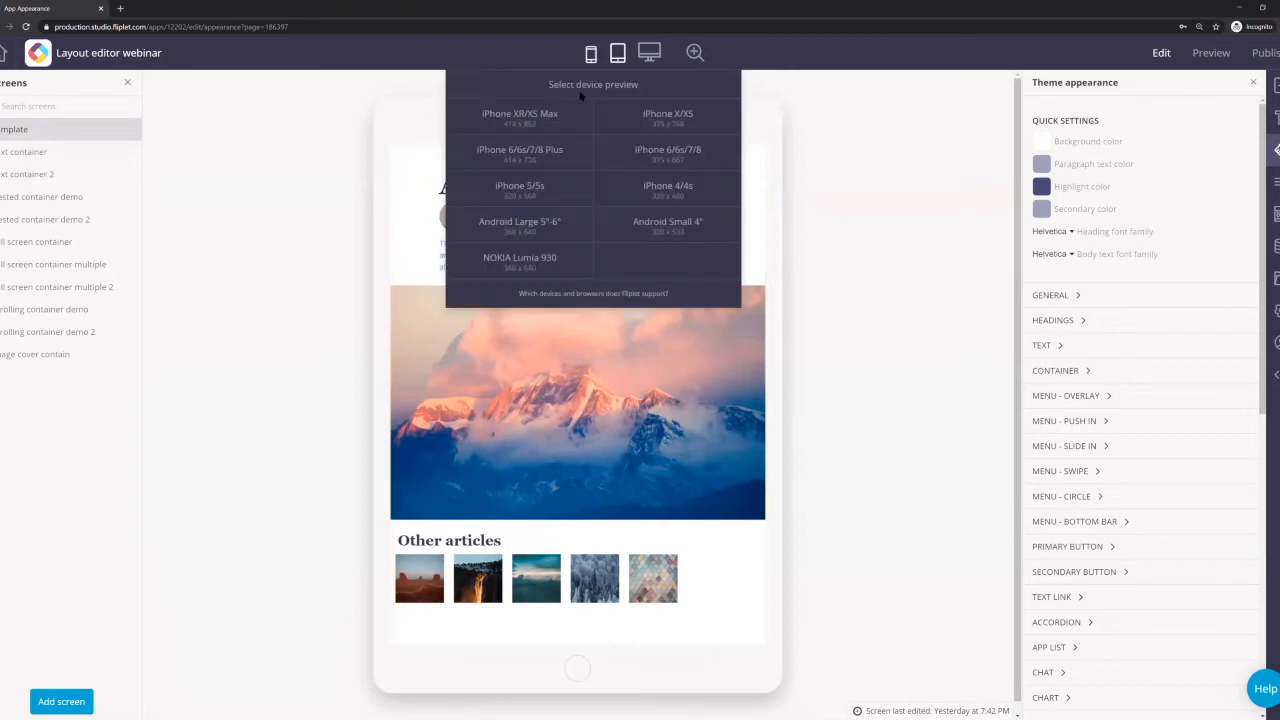
left_click(677, 151)
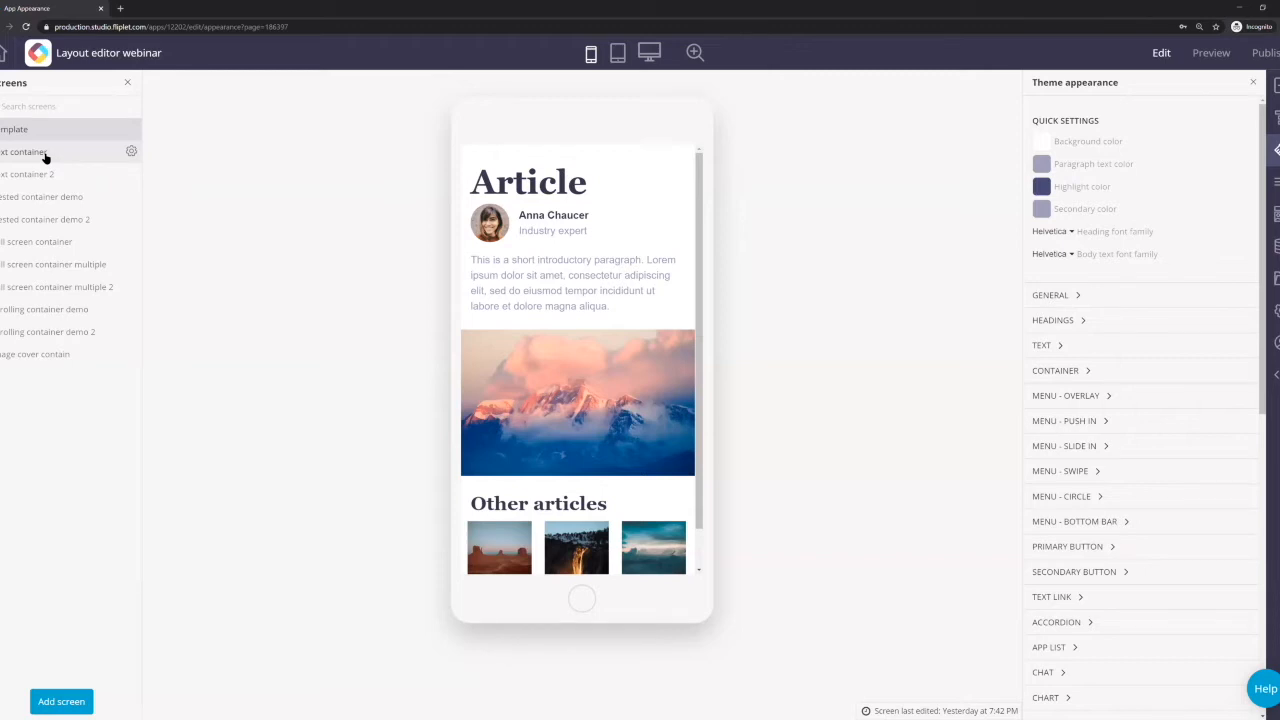
- Reopen the Text container screen's paragraph appearance settings and compare which styles are inherited or device-specific on tablet and desktop
left_click(44, 157)
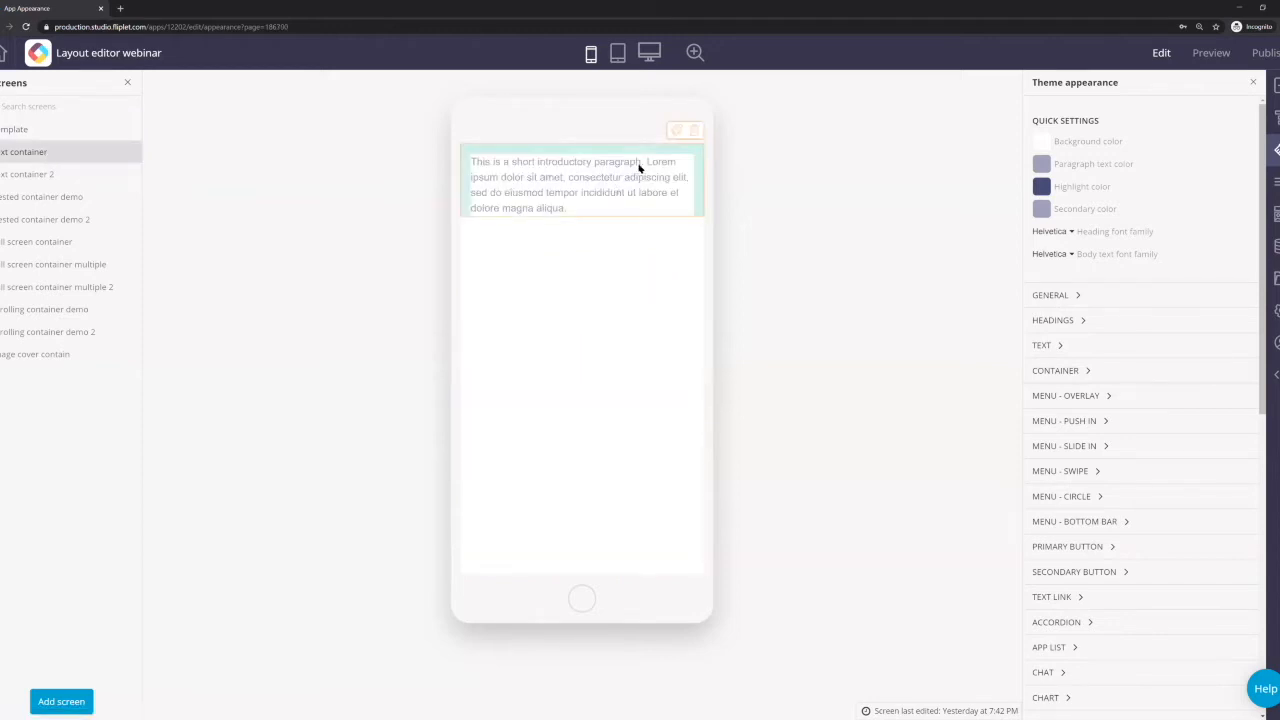
left_click(670, 156)
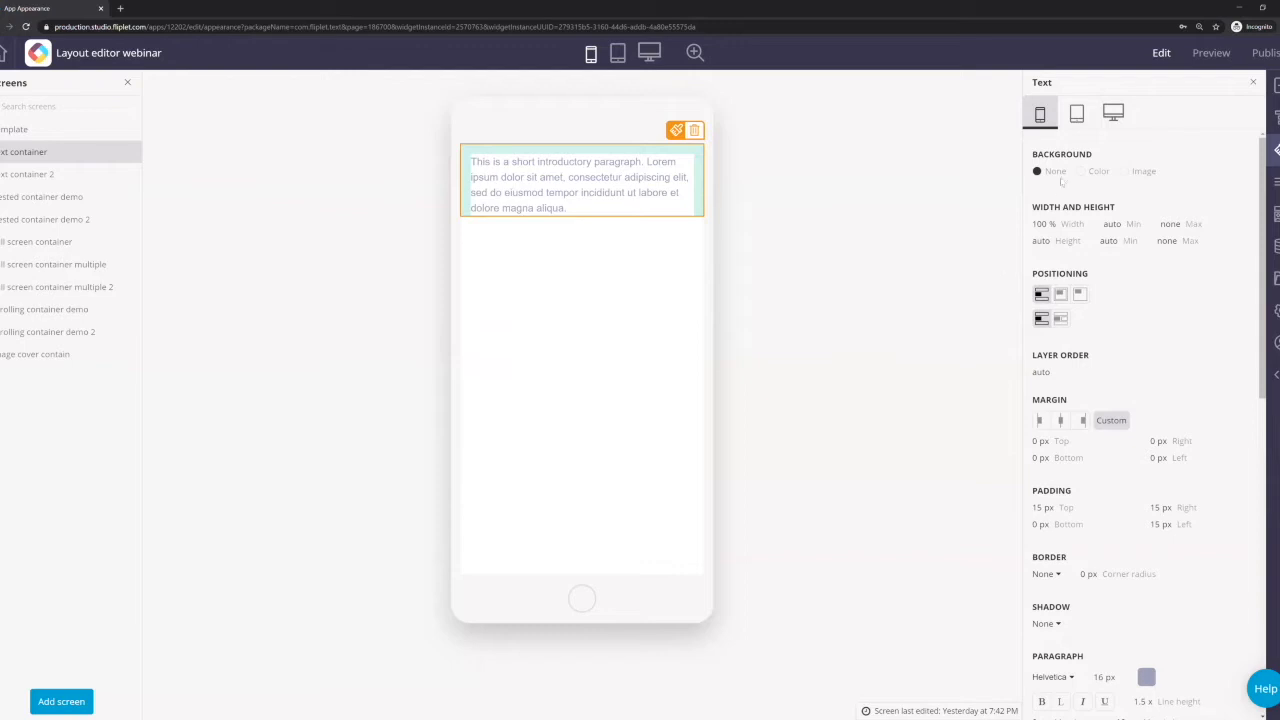
left_click(1077, 116)
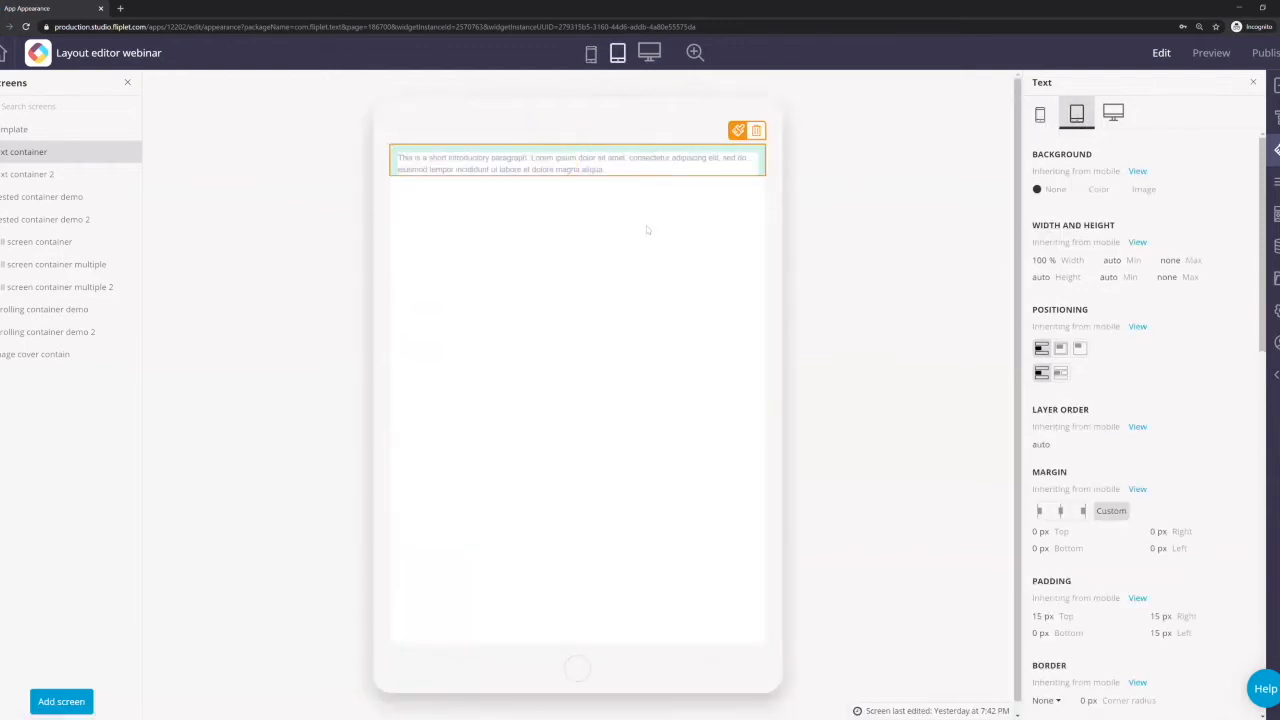
left_click(1110, 116)
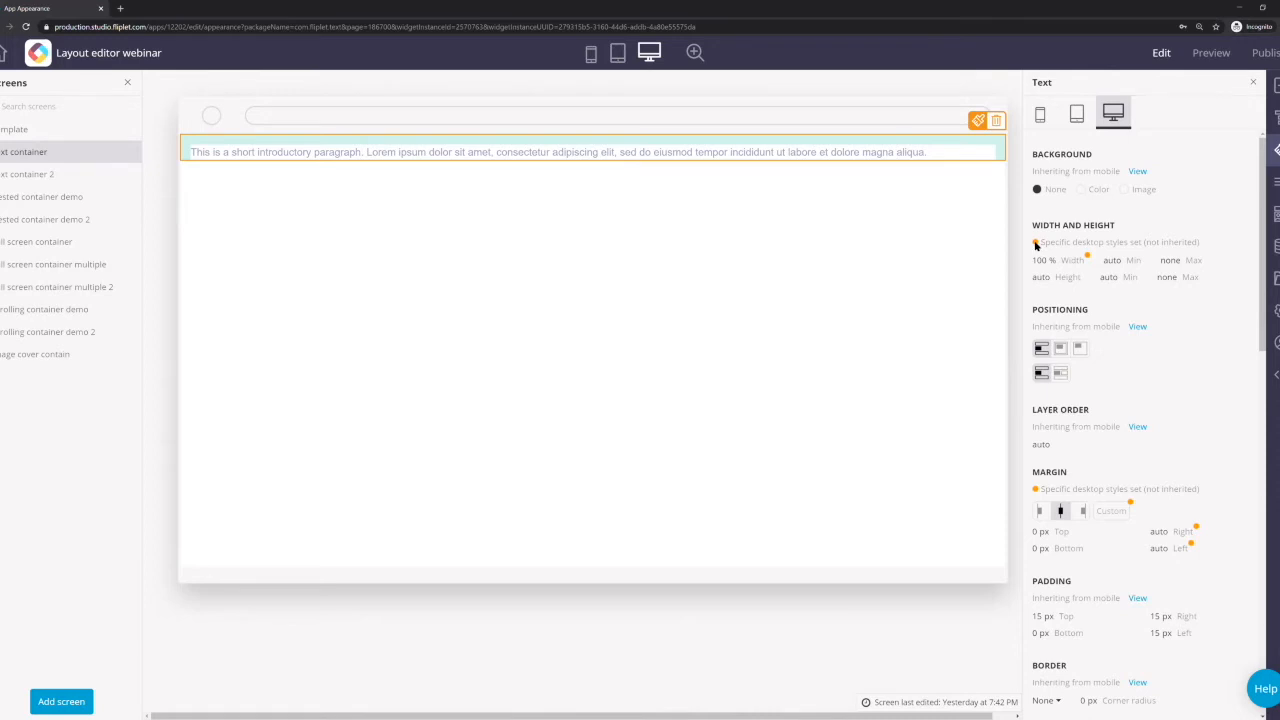
left_click_drag(1143, 242, 1199, 242)
left_click(1200, 246)
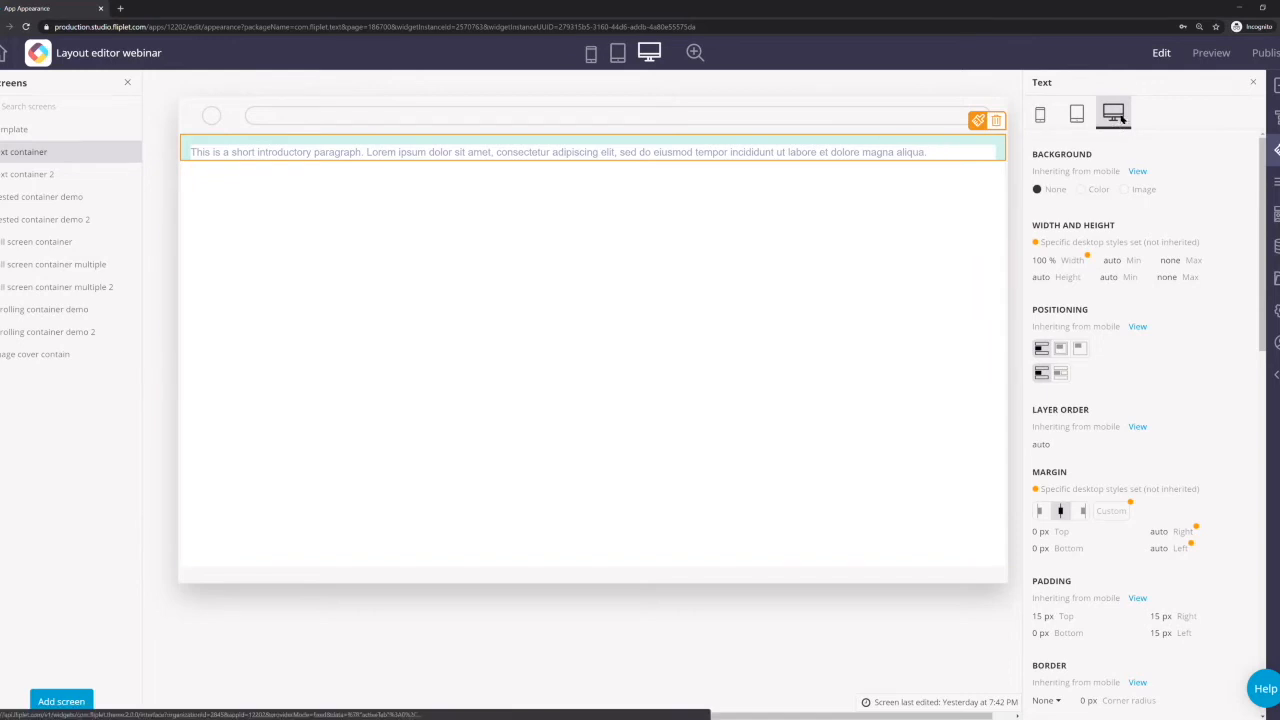
- Set the introductory paragraph's desktop width to 600 px and close its appearance settings
left_click(1041, 260)
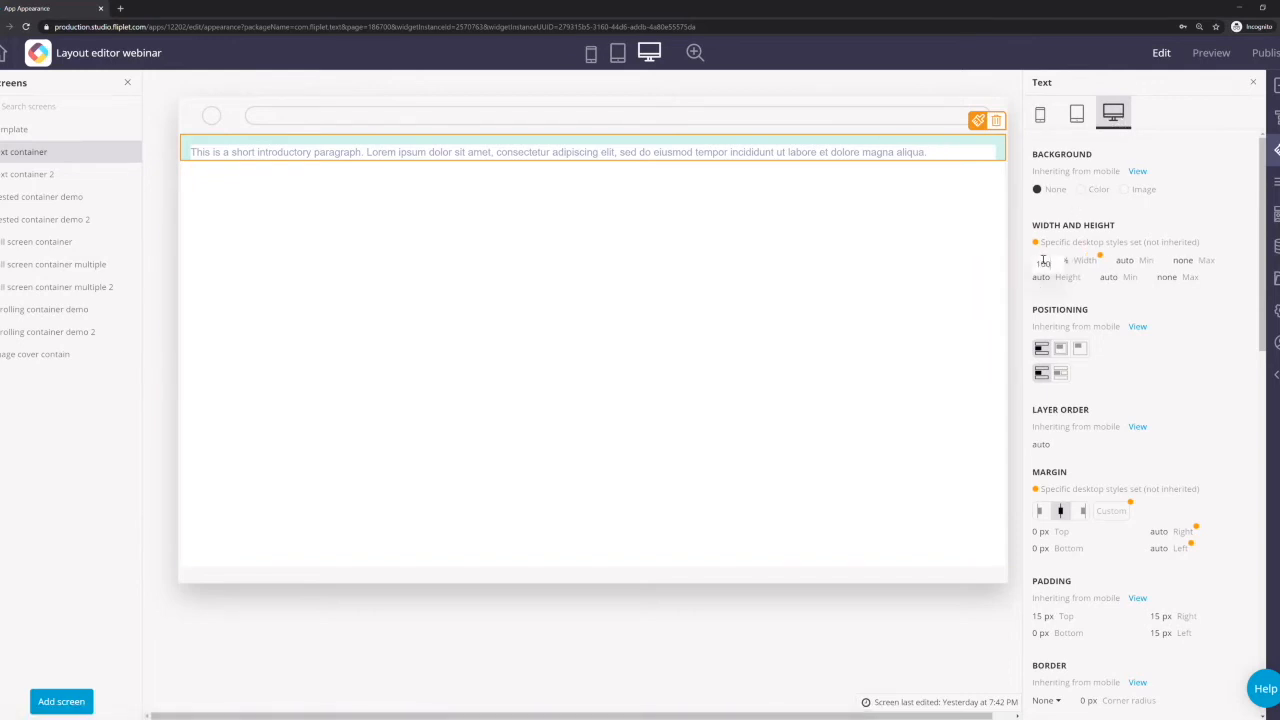
left_click(1070, 237)
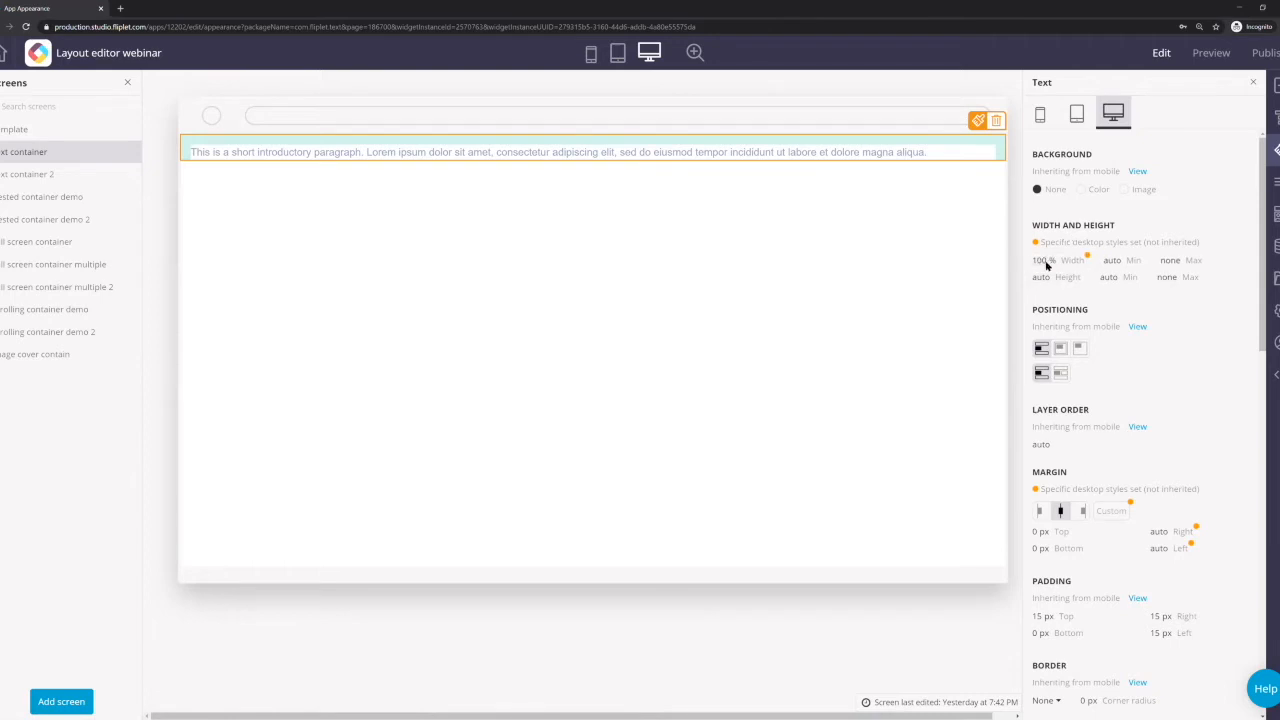
left_click(1050, 261)
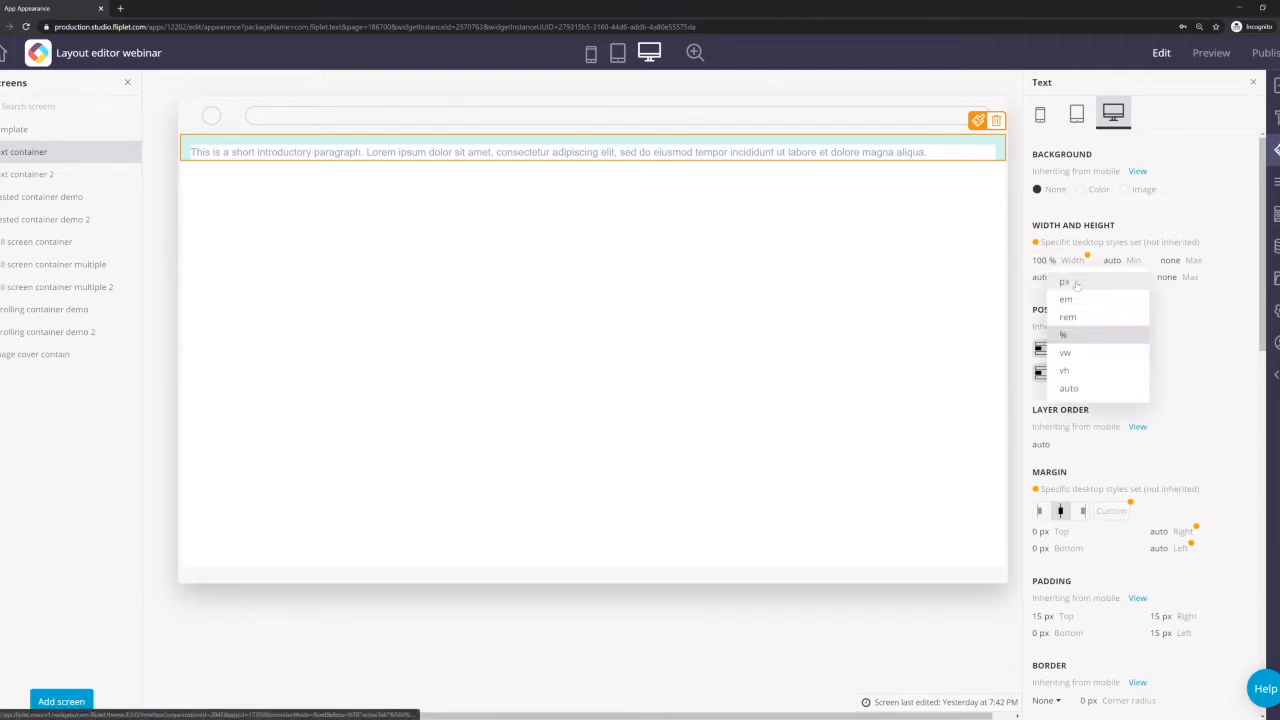
left_click(1066, 282)
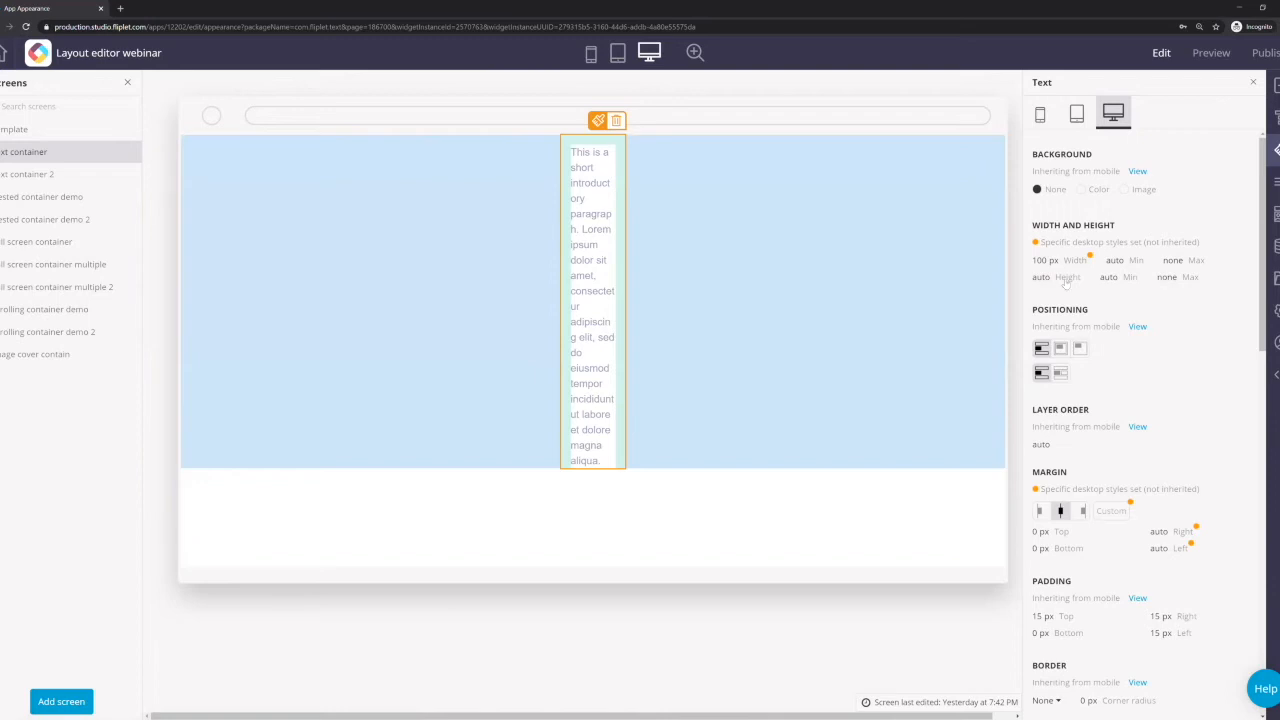
left_click(1037, 260)
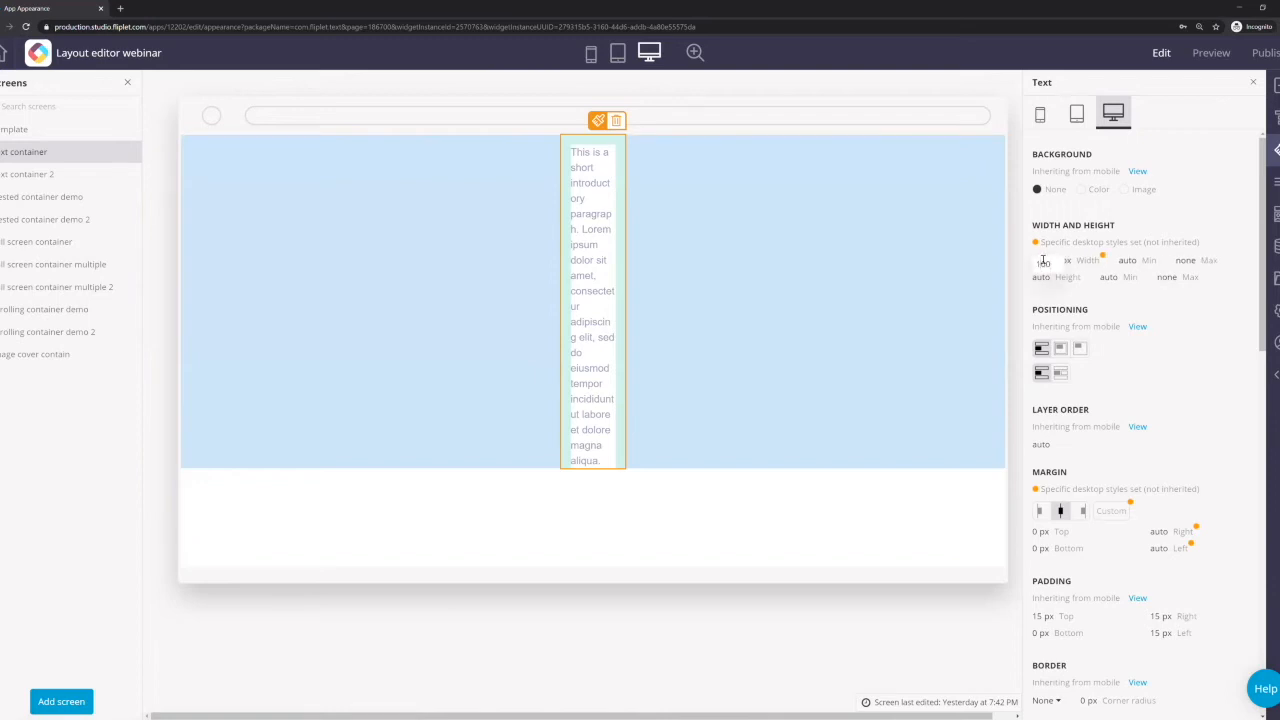
left_click(1133, 311)
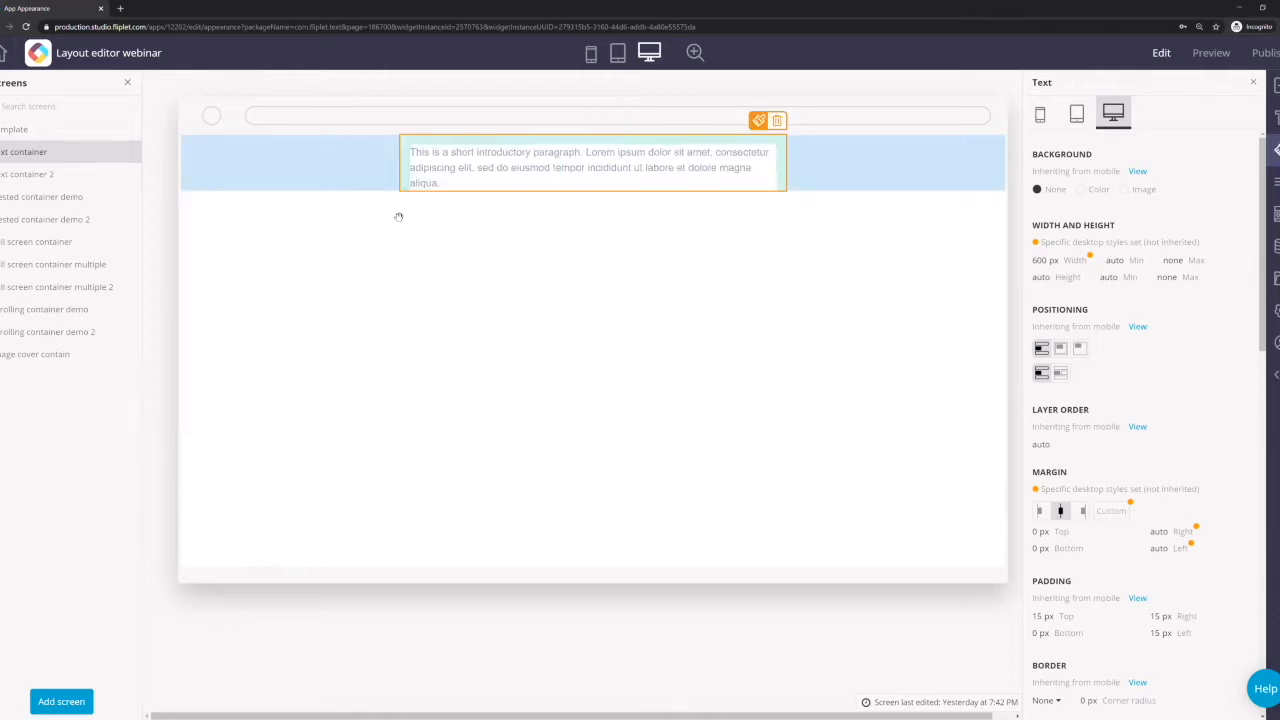
left_click(714, 292)
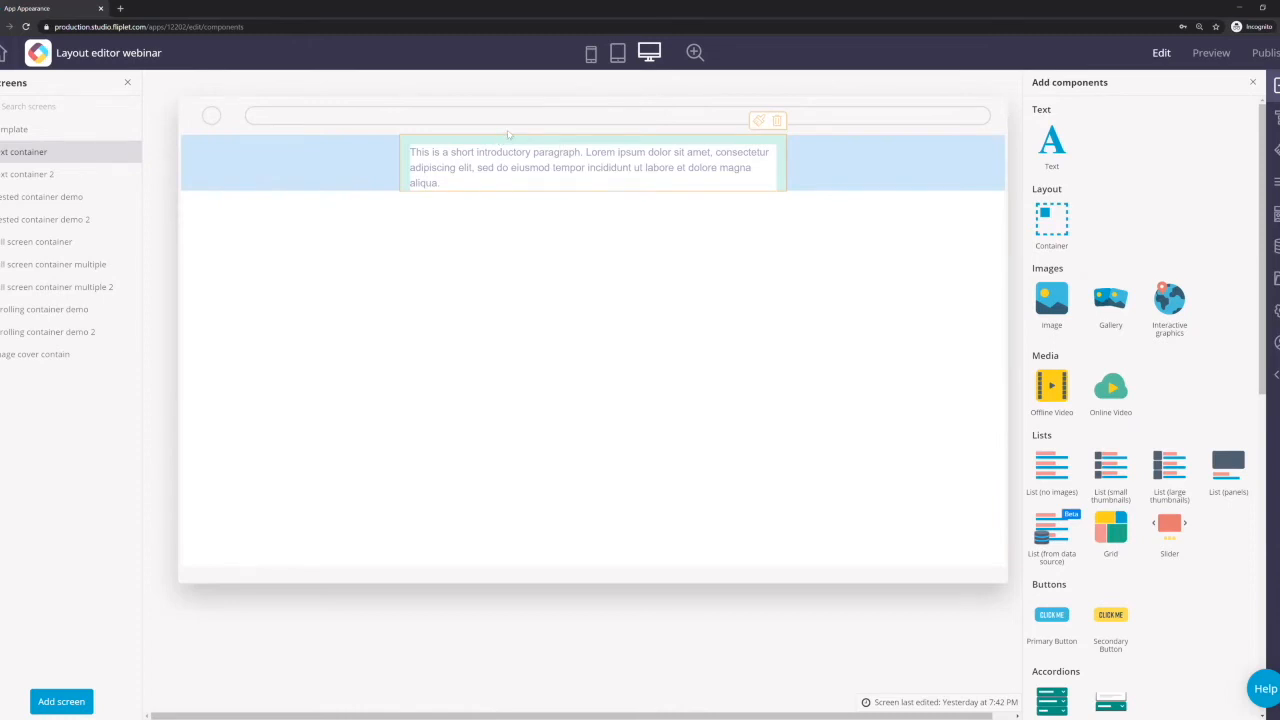
- Open the Text container 2 screen and review the appearance settings of the paragraph's parent container for mobile, tablet and desktop
left_click(58, 182)
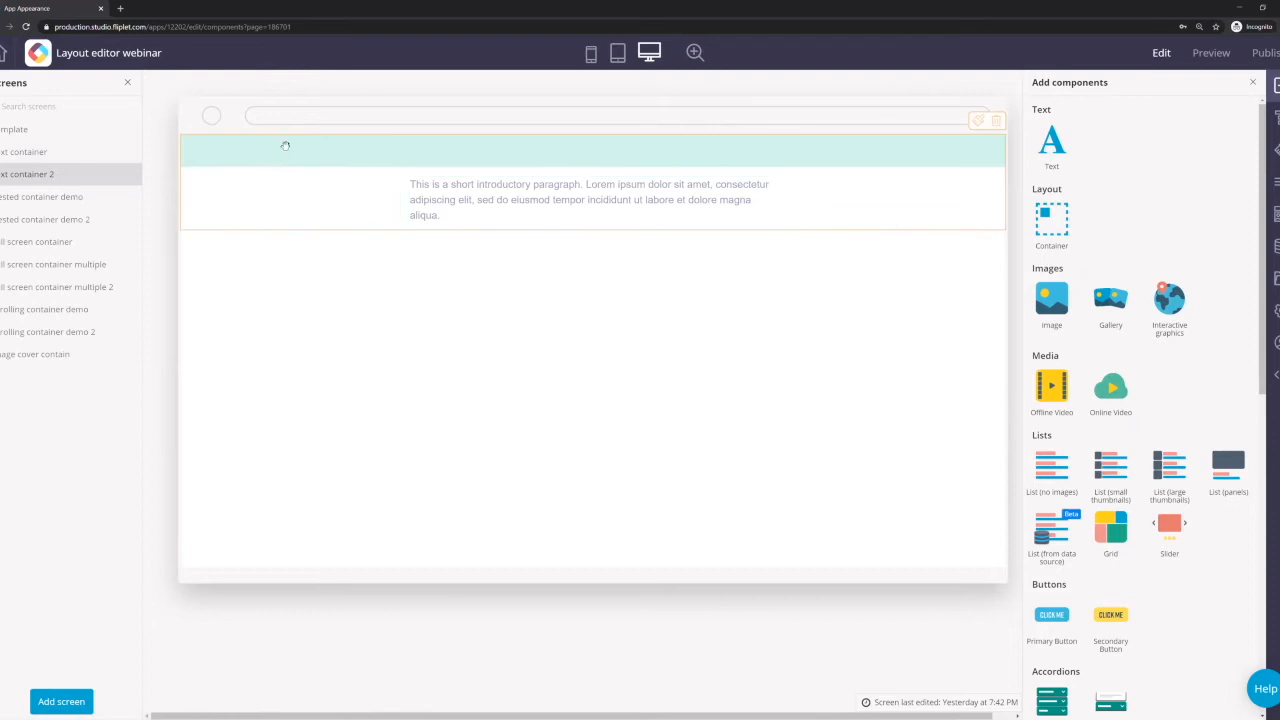
left_click(591, 54)
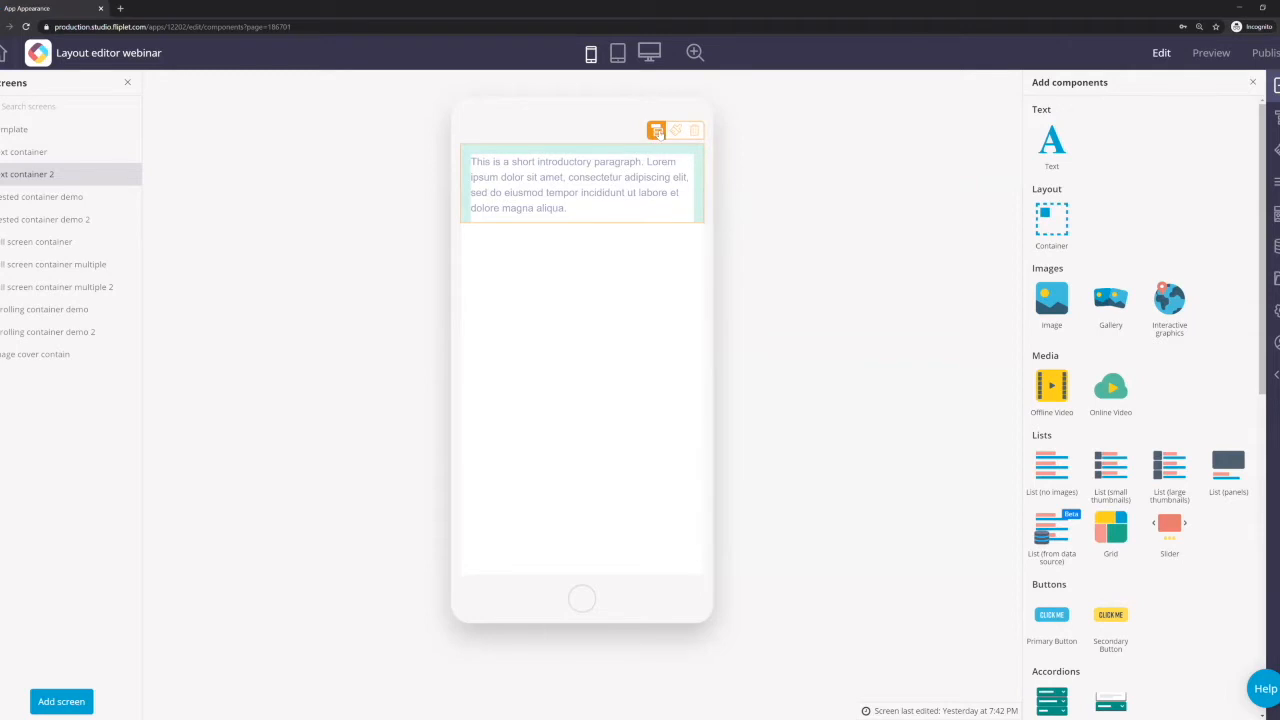
left_click(656, 131)
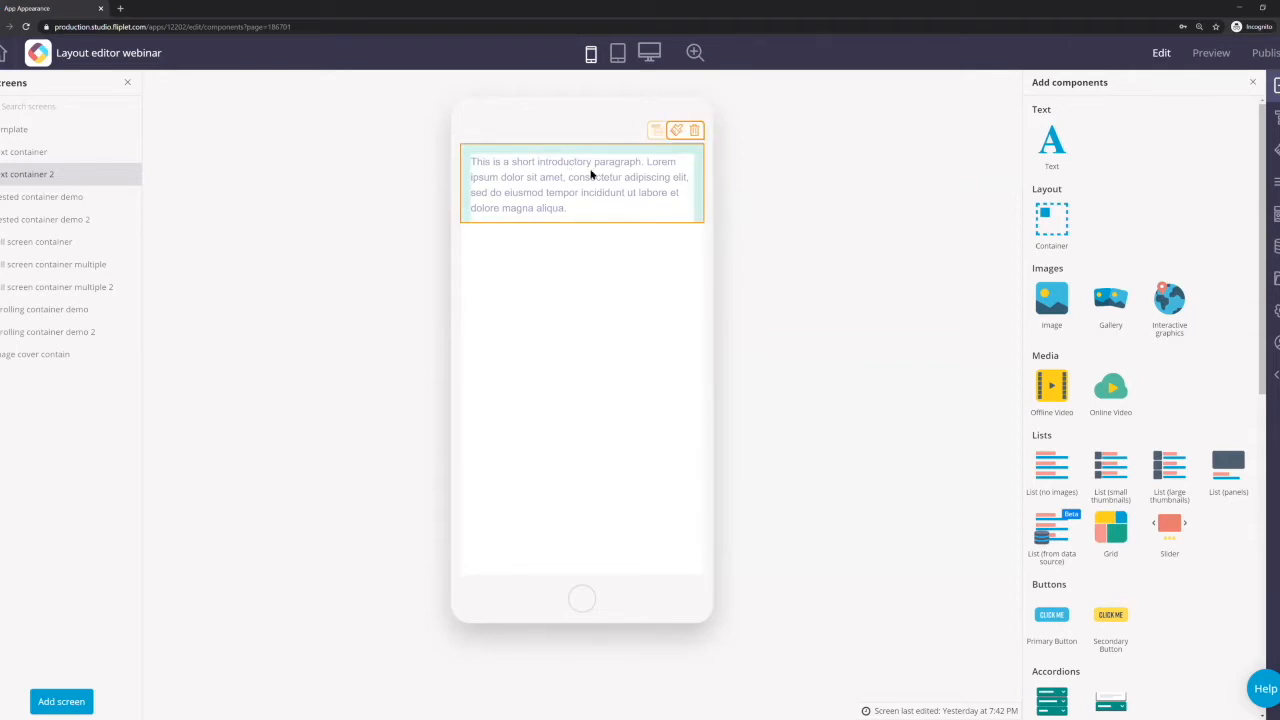
left_click(676, 130)
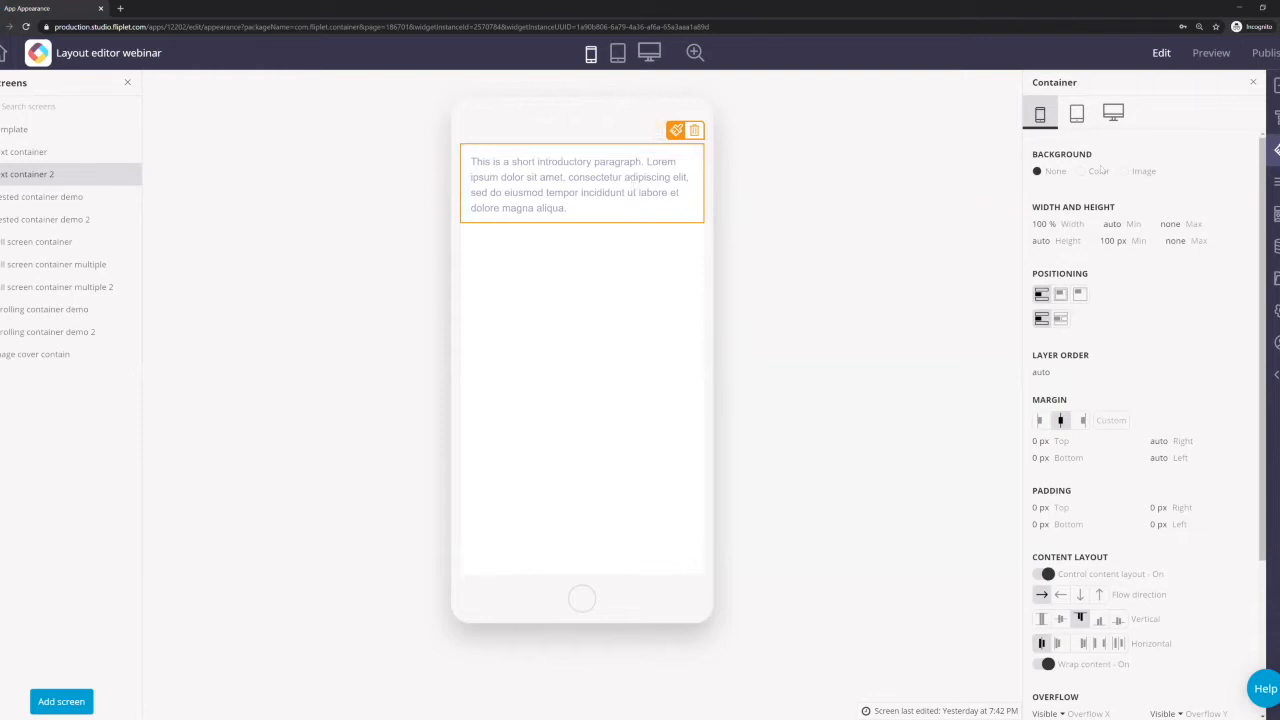
left_click(1099, 117)
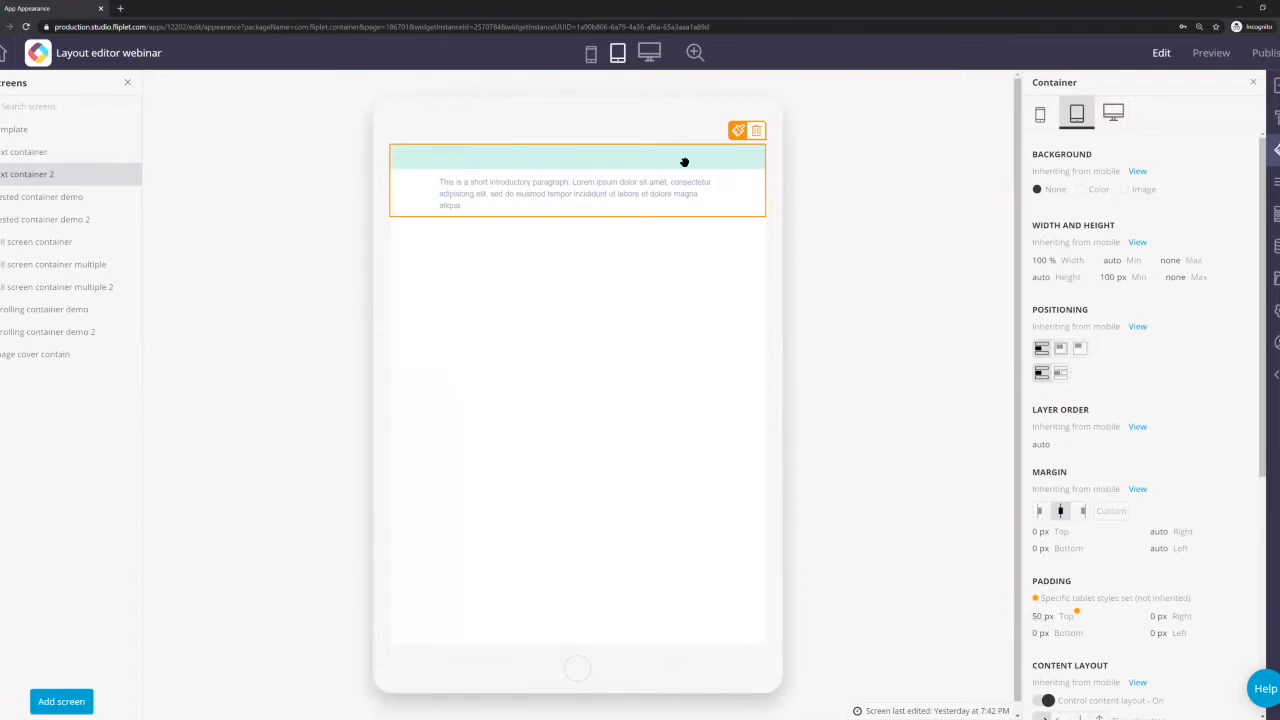
left_click(1114, 110)
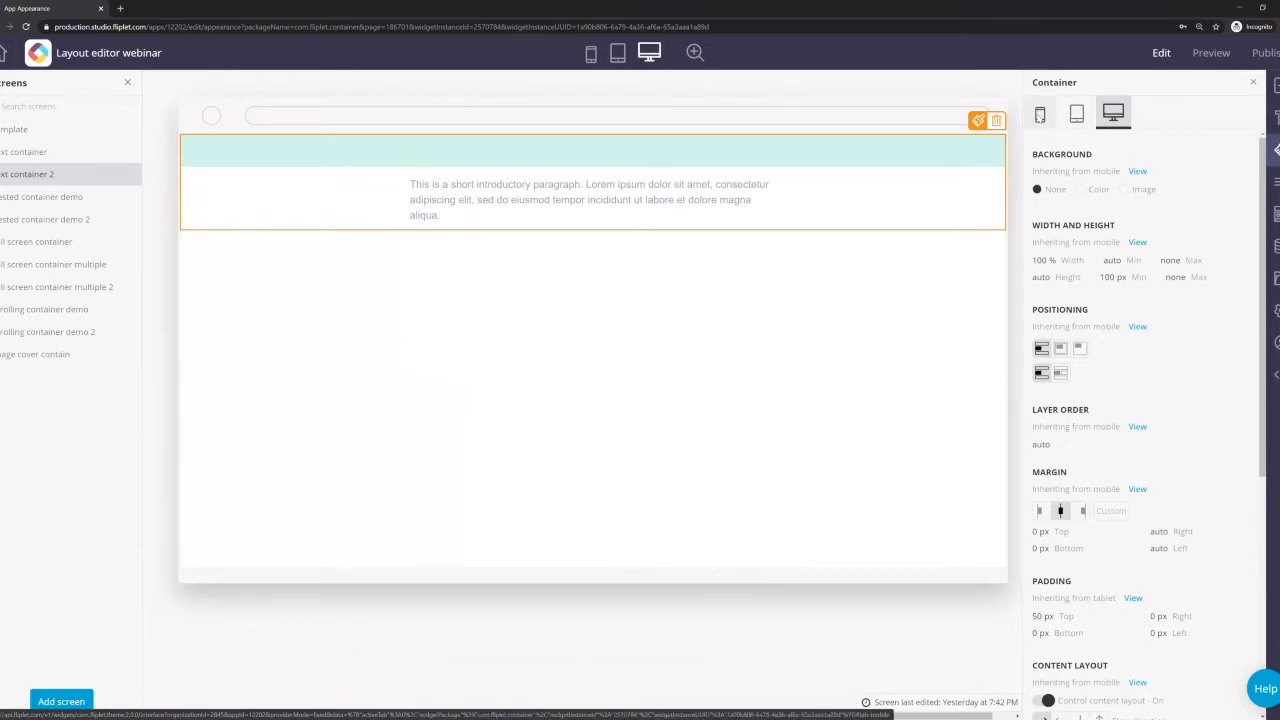
left_click(1040, 116)
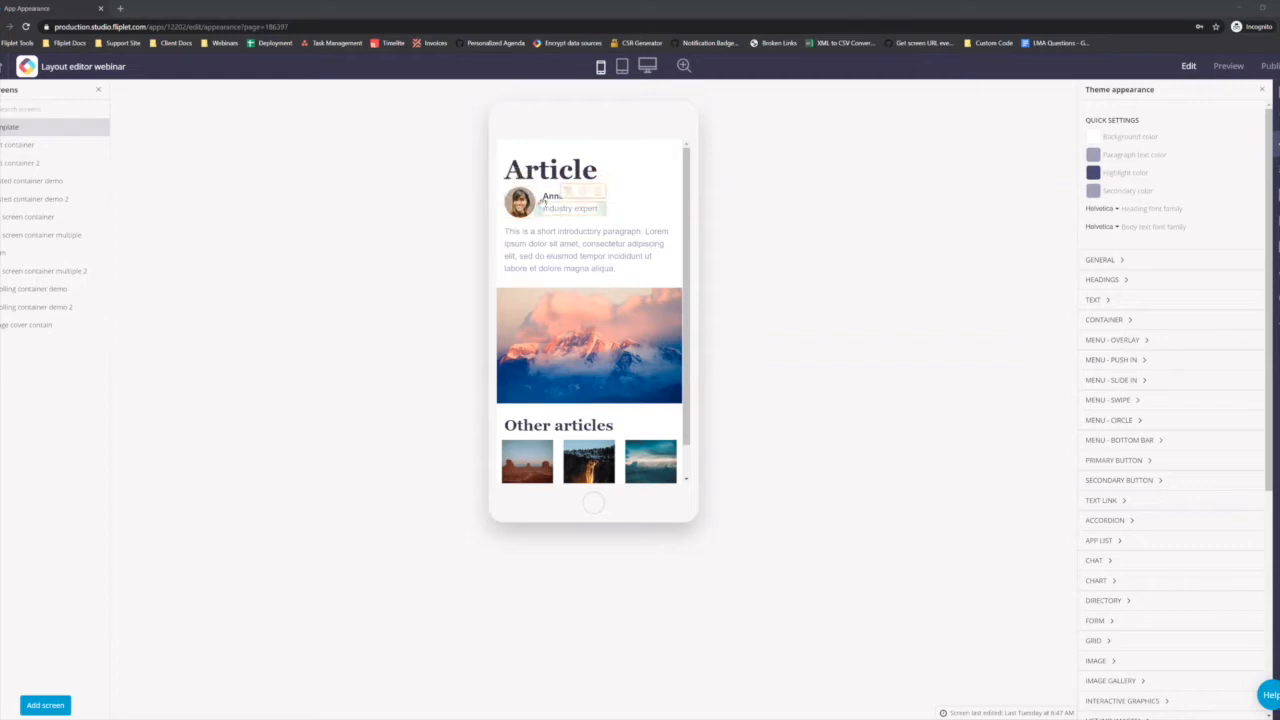
- On the Nested container demo screen, add a container at the top and nest the profile image and both texts inside it
left_click(35, 180)
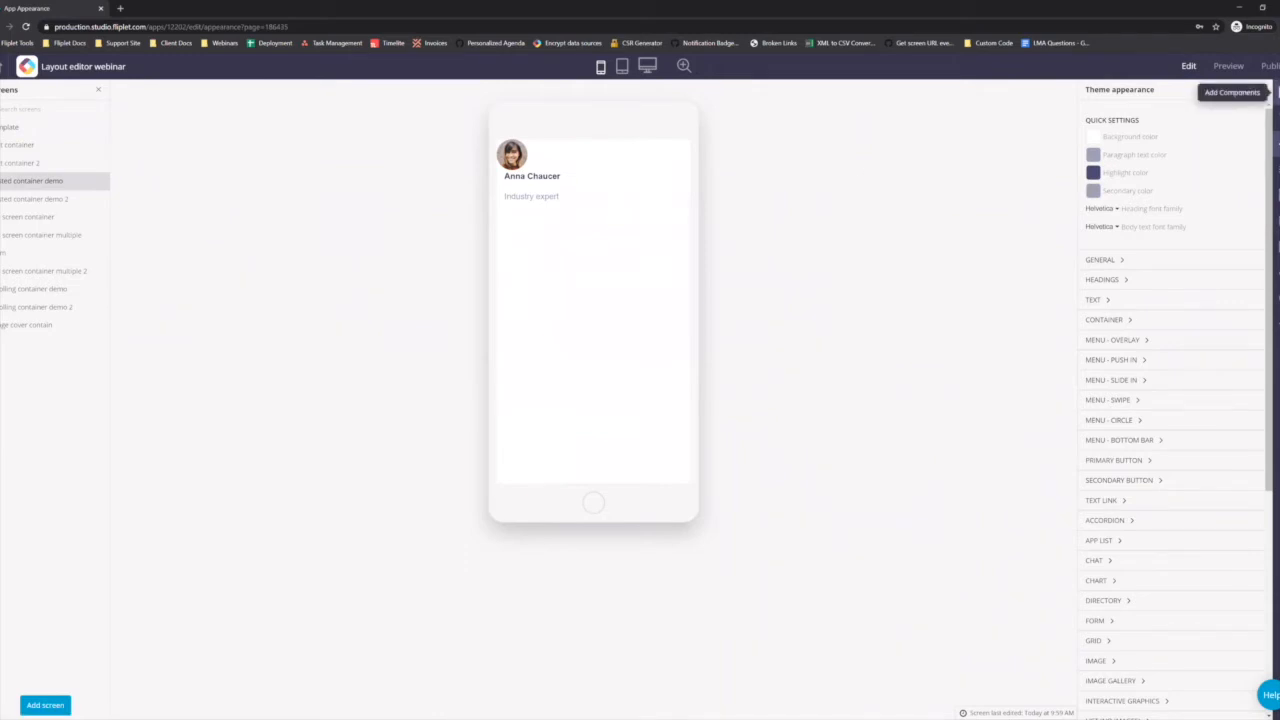
left_click(1276, 93)
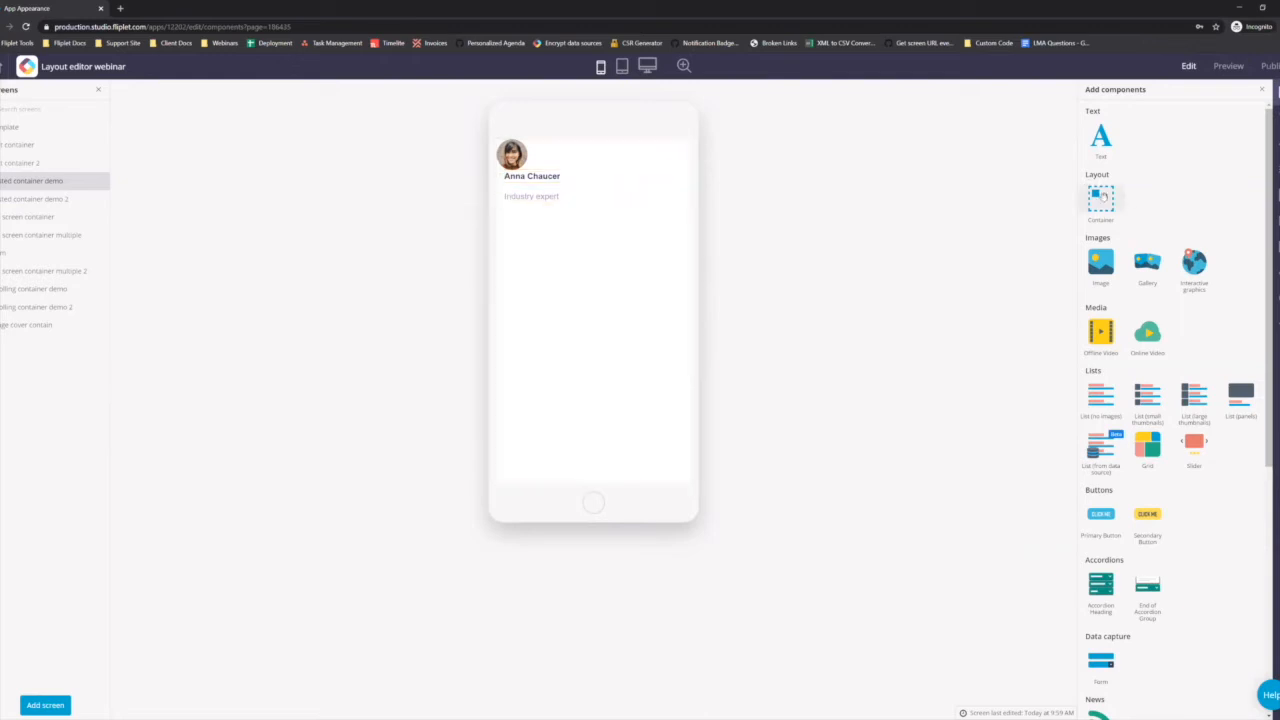
left_click_drag(1101, 197, 600, 144)
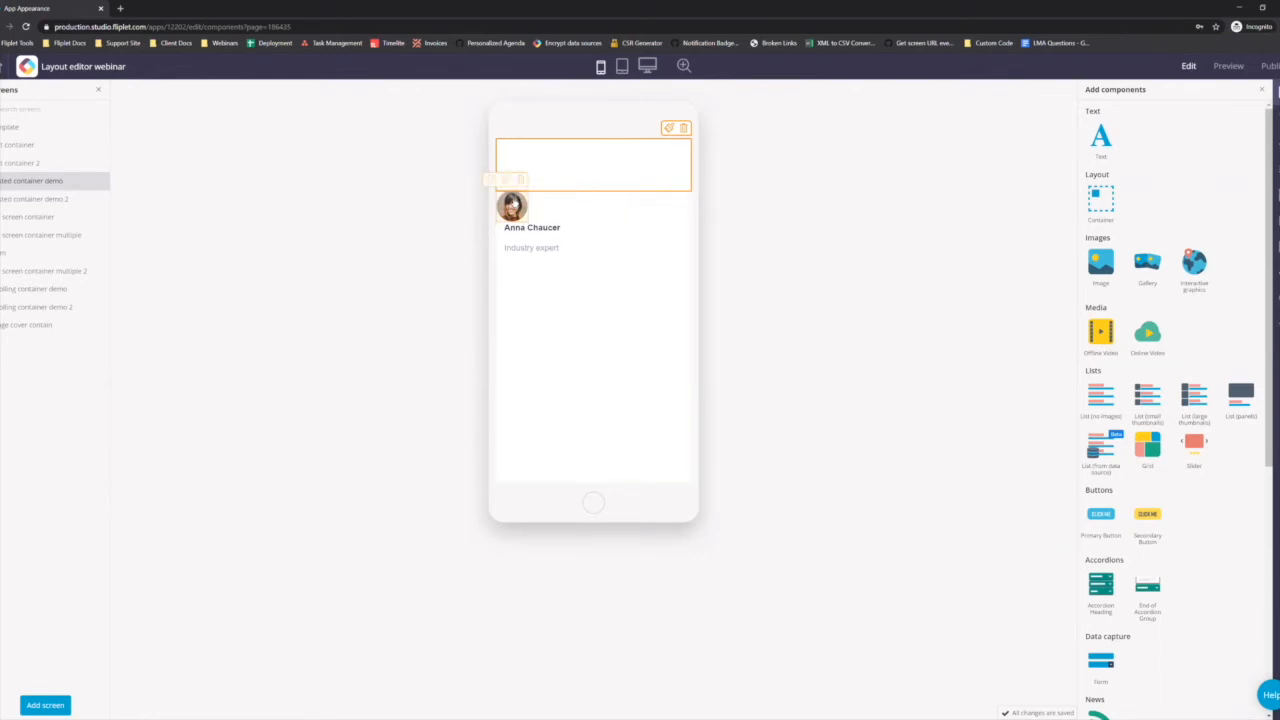
left_click_drag(511, 205, 537, 160)
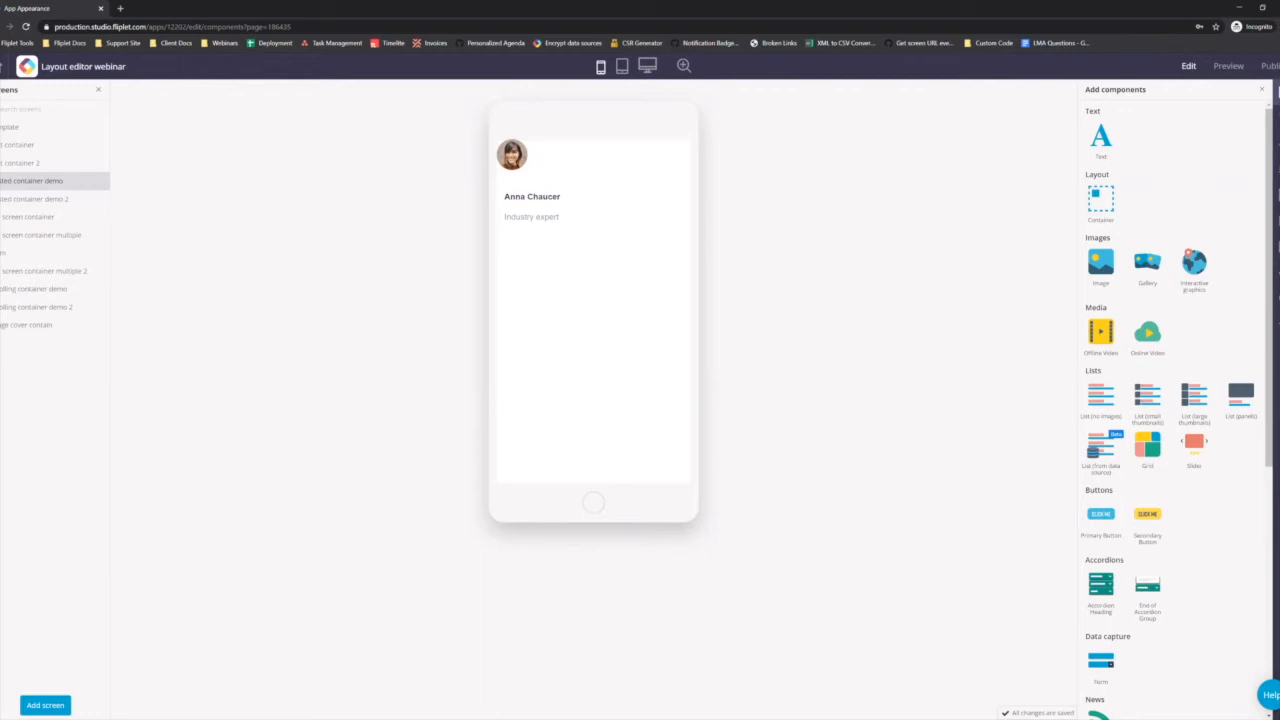
left_click(1276, 118)
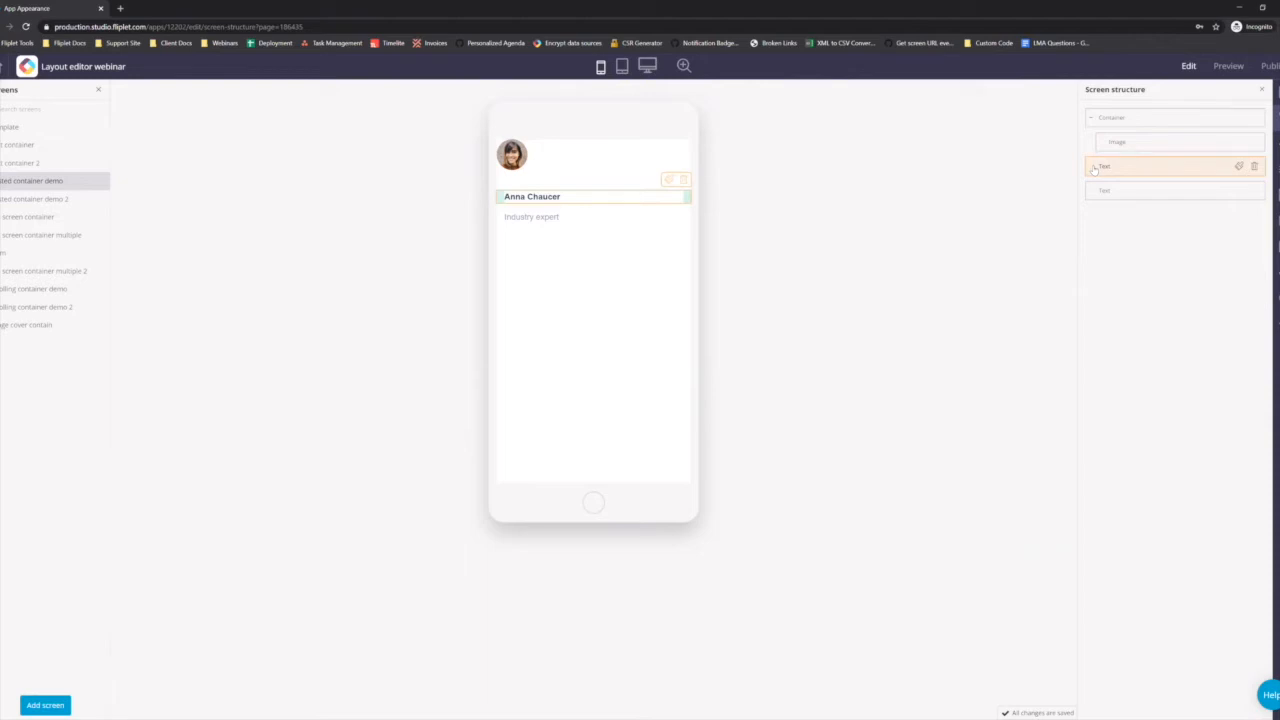
left_click_drag(1097, 168, 1103, 190)
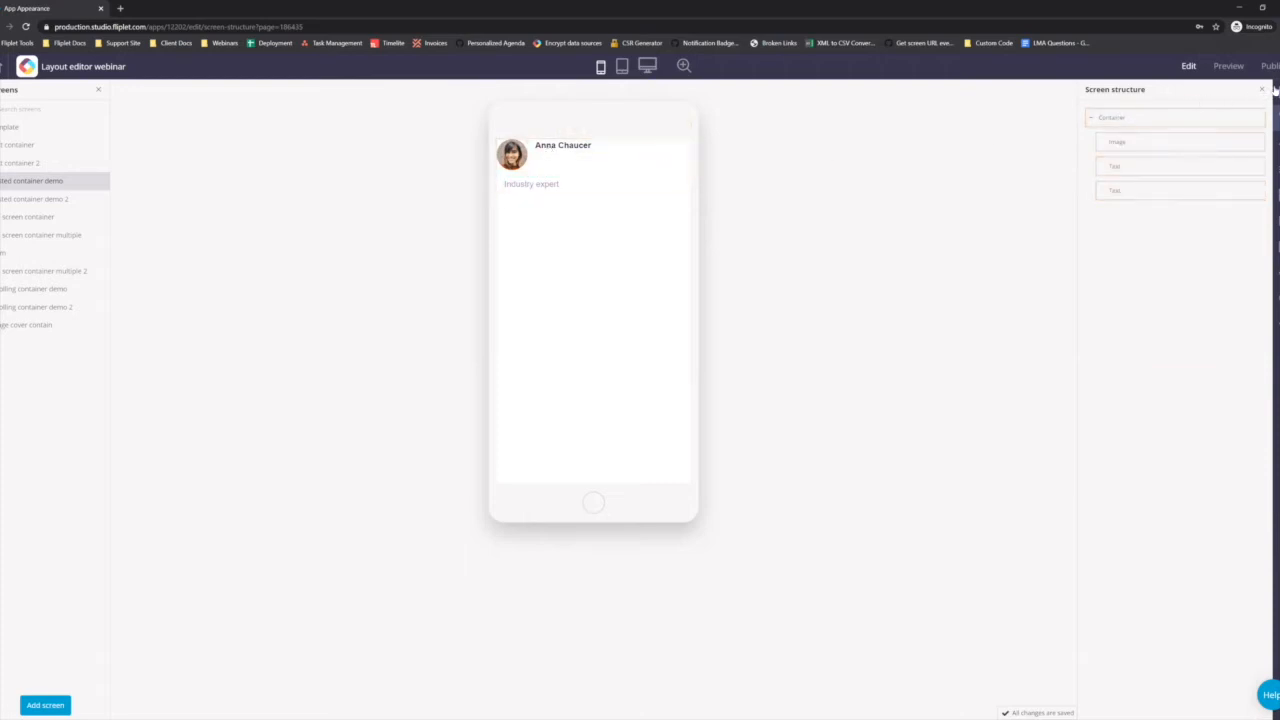
- Add a second container inside the first one, directly below the image, and move both texts into it
left_click(1231, 92)
left_click_drag(1107, 201, 1107, 202)
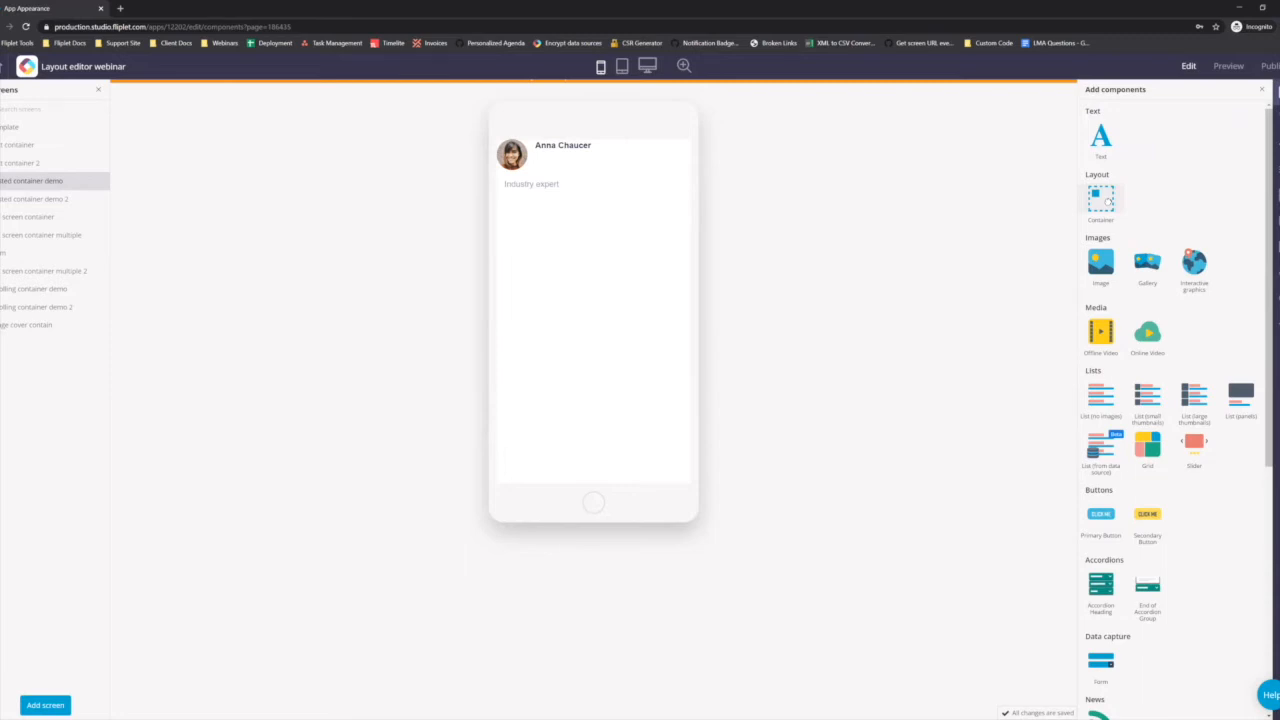
left_click_drag(1107, 201, 598, 156)
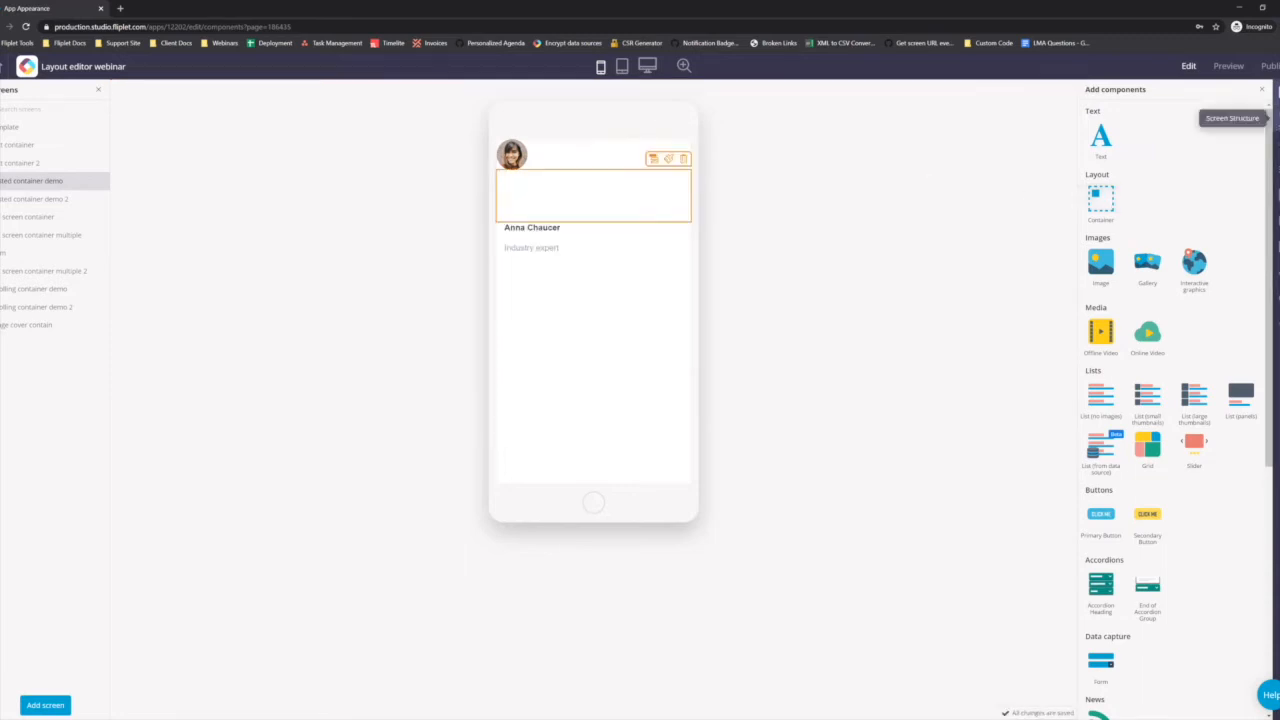
left_click(1277, 118)
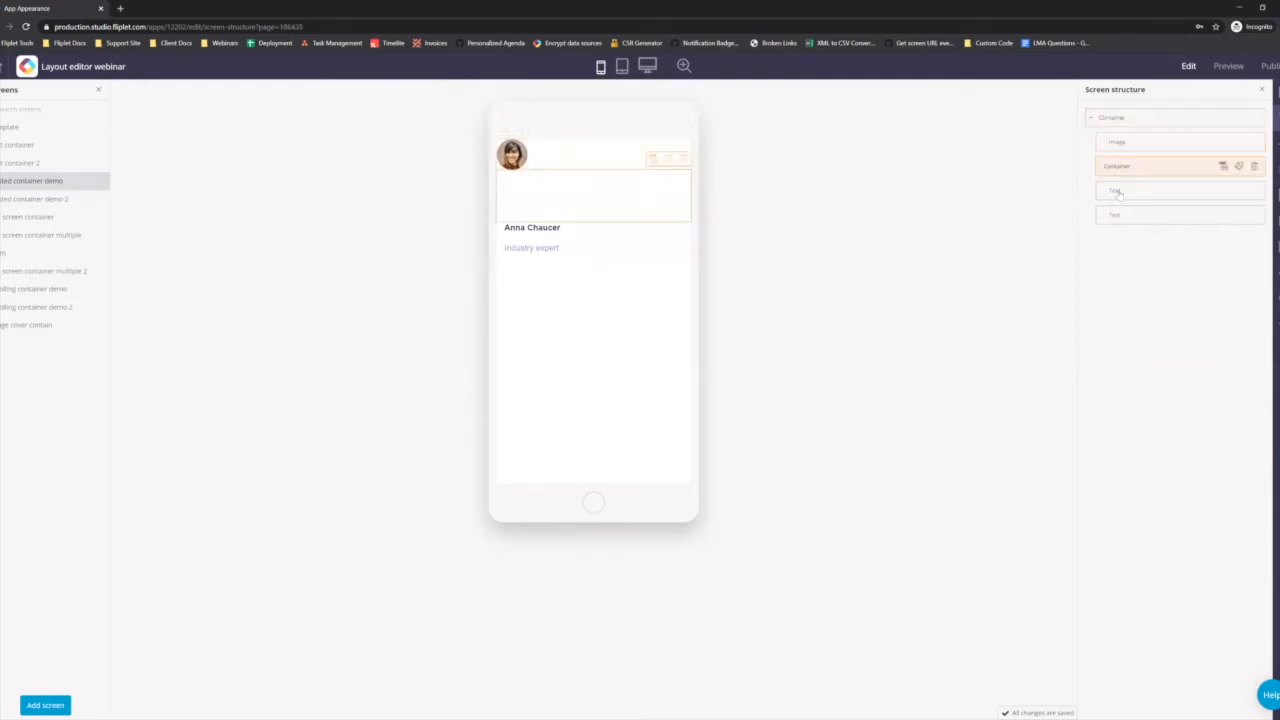
left_click_drag(1119, 194, 1132, 192)
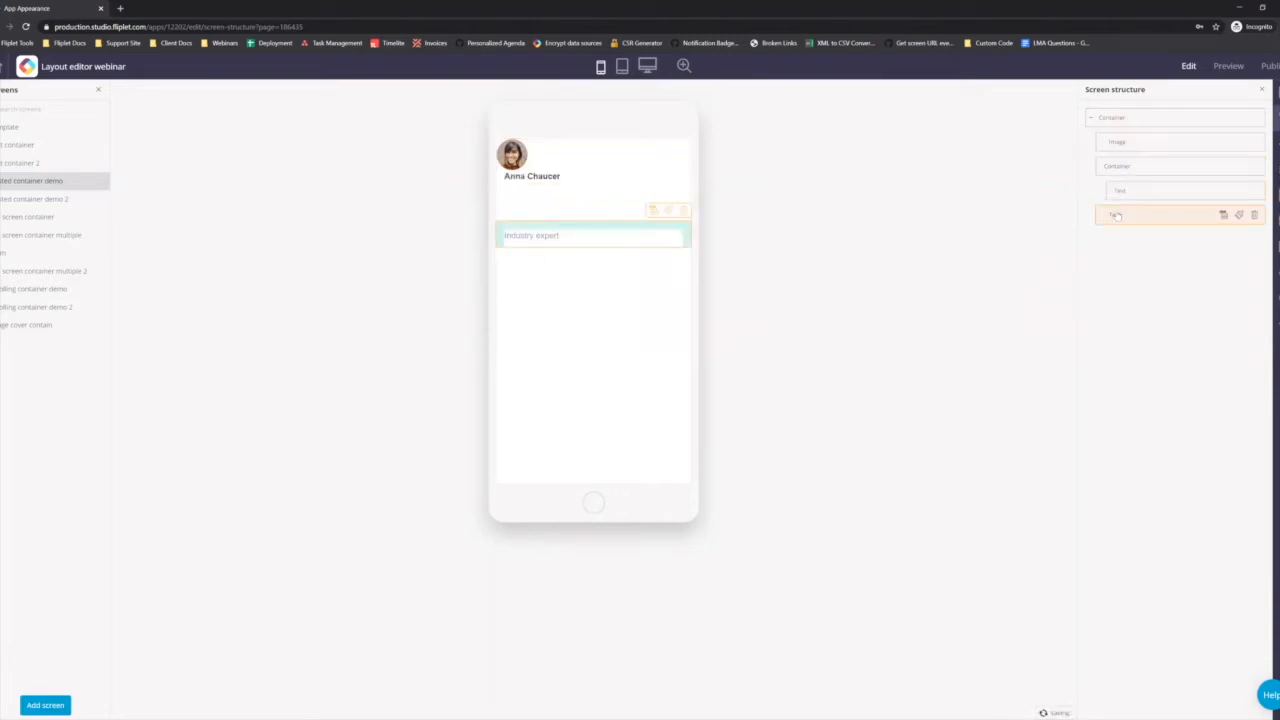
left_click_drag(1116, 215, 1124, 214)
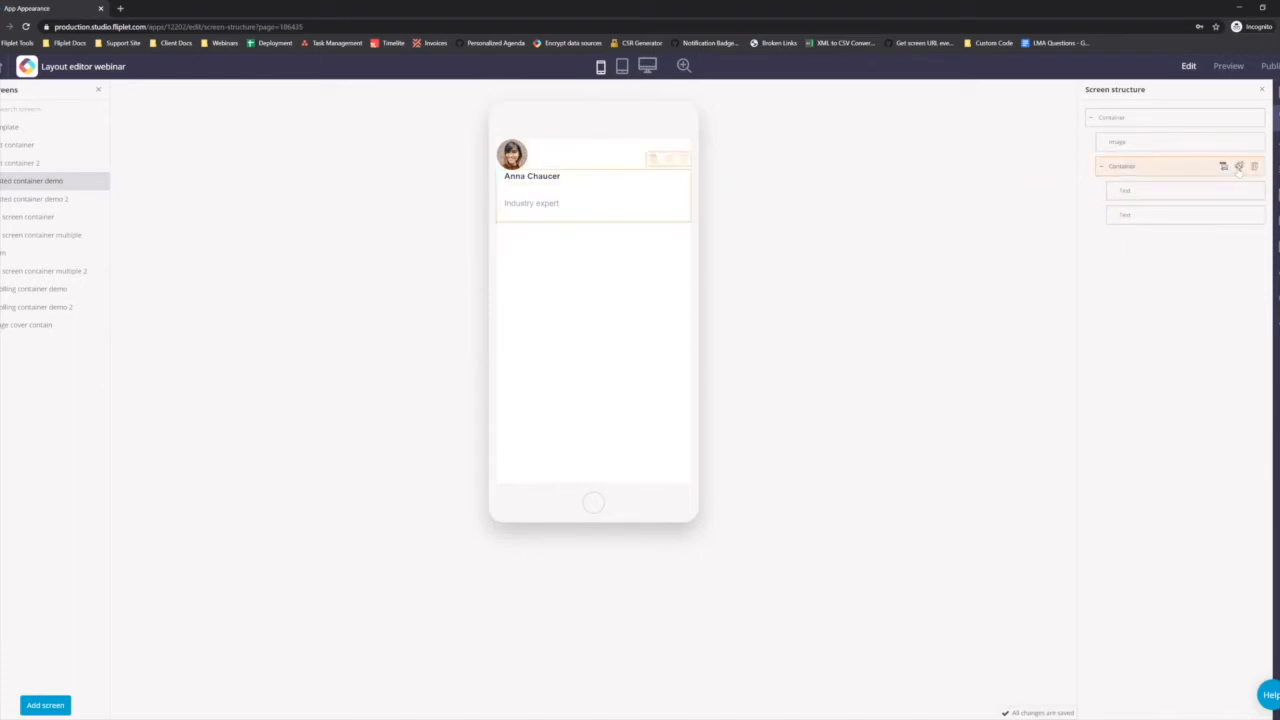
- Set the nested container's mobile width to auto
left_click(1239, 166)
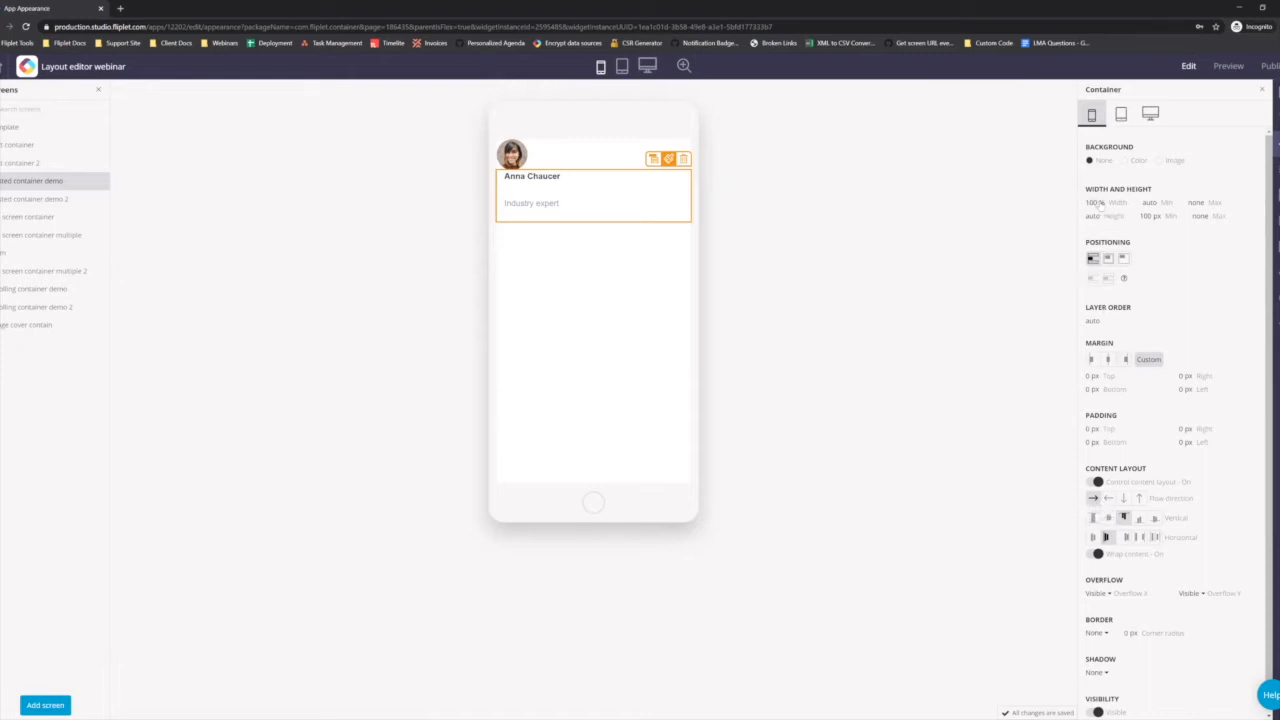
left_click(1098, 203)
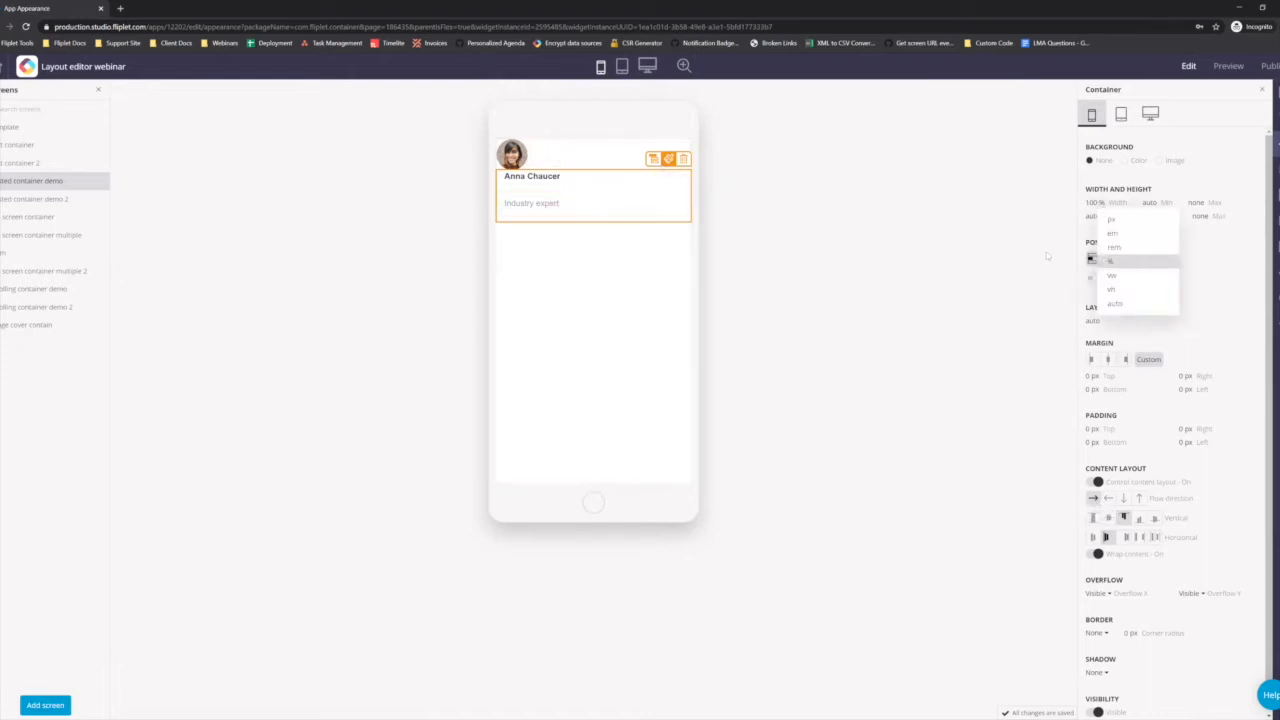
left_click(1115, 303)
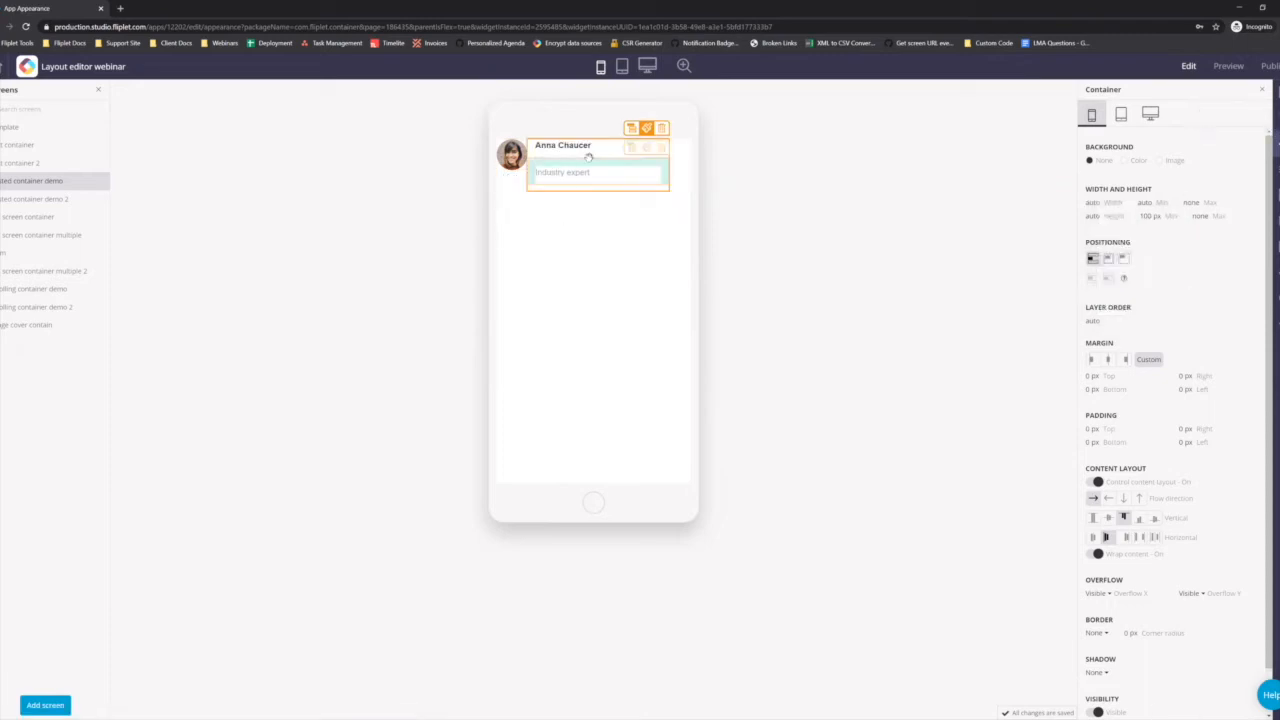
- Set the top padding of the "Industry expert" text to 0 px
left_click(650, 170)
left_click(1092, 430)
left_click_drag(1098, 432, 1064, 433)
type("0")
key("Return")
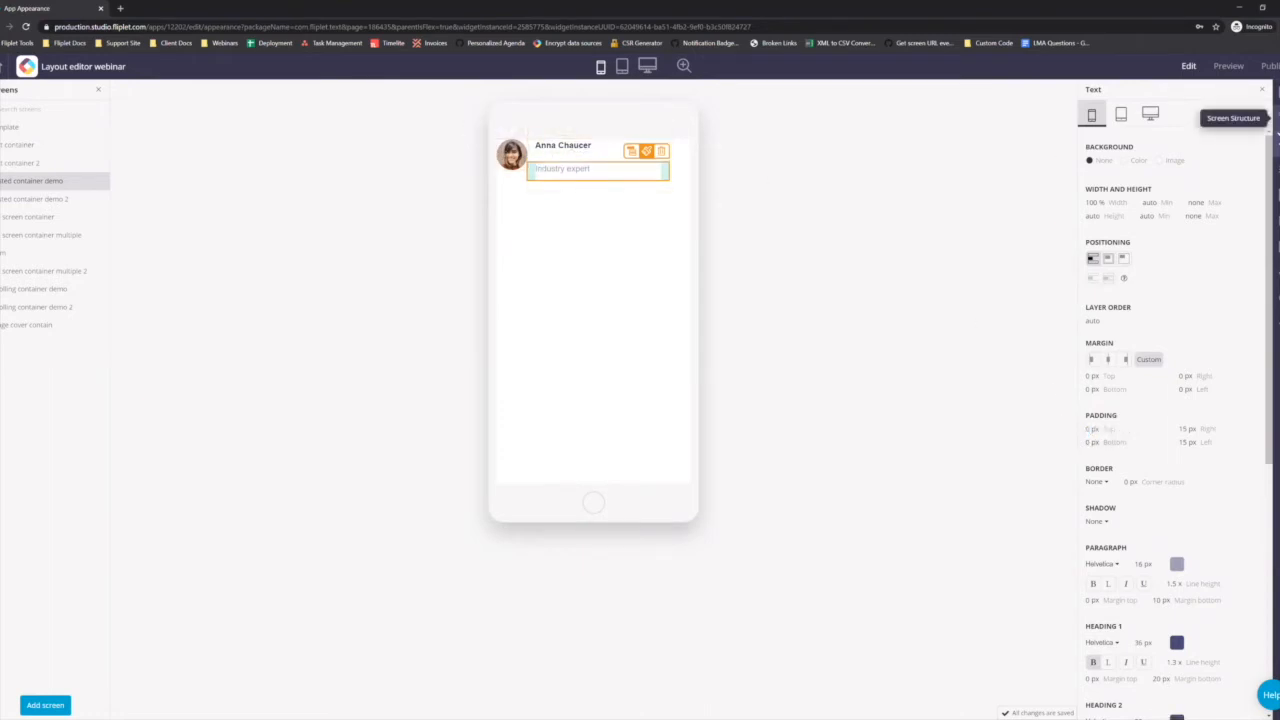
- Change the nested container's content flow direction to top to bottom and close its appearance settings
left_click(1274, 117)
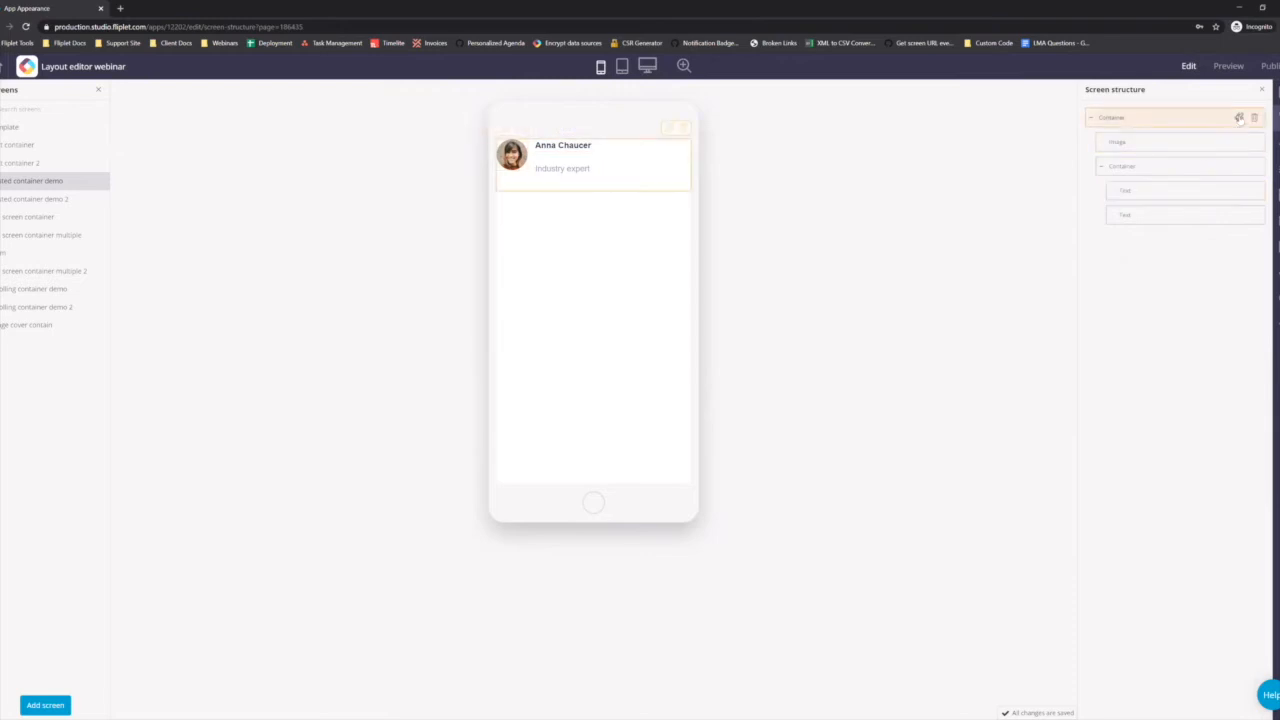
left_click(1239, 118)
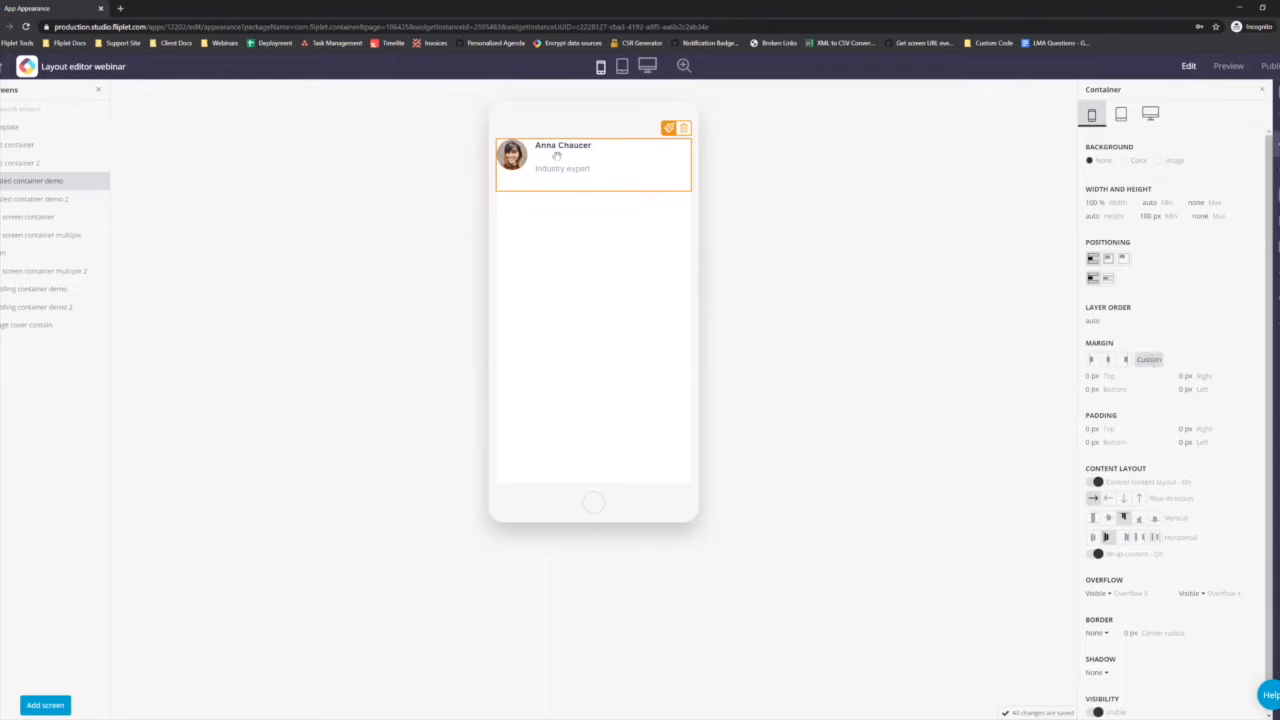
left_click(1275, 118)
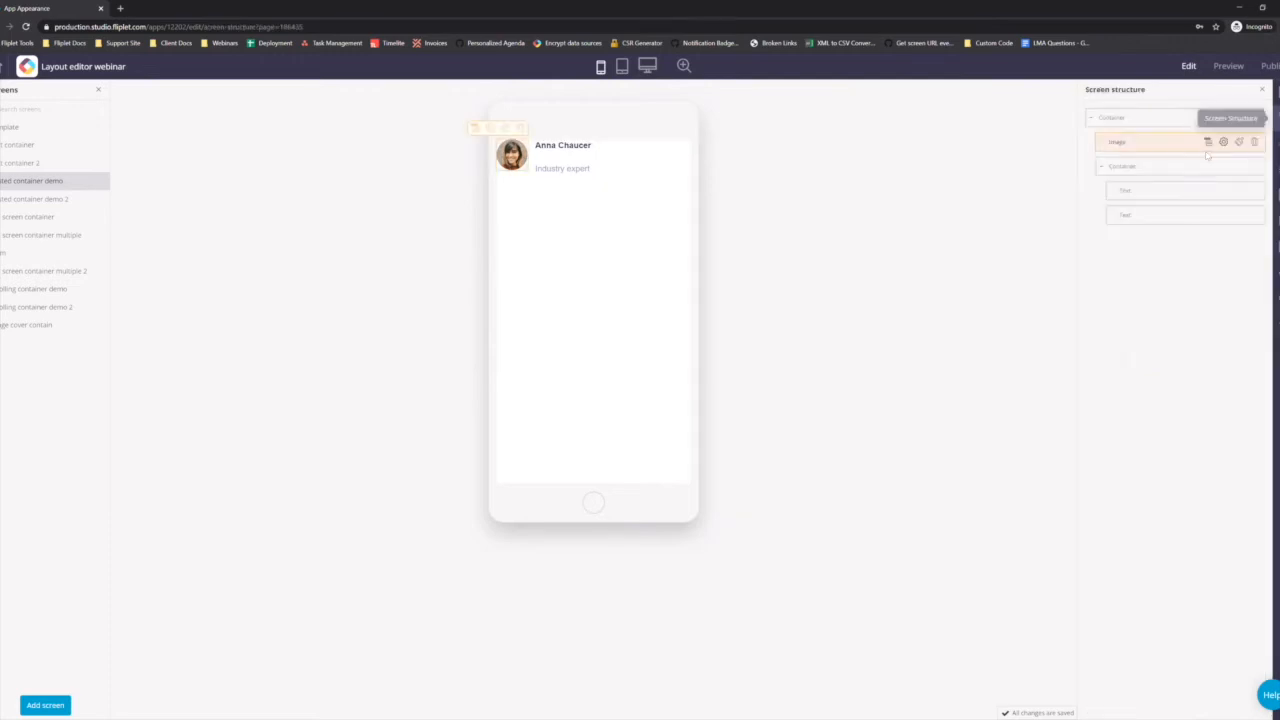
left_click(1238, 166)
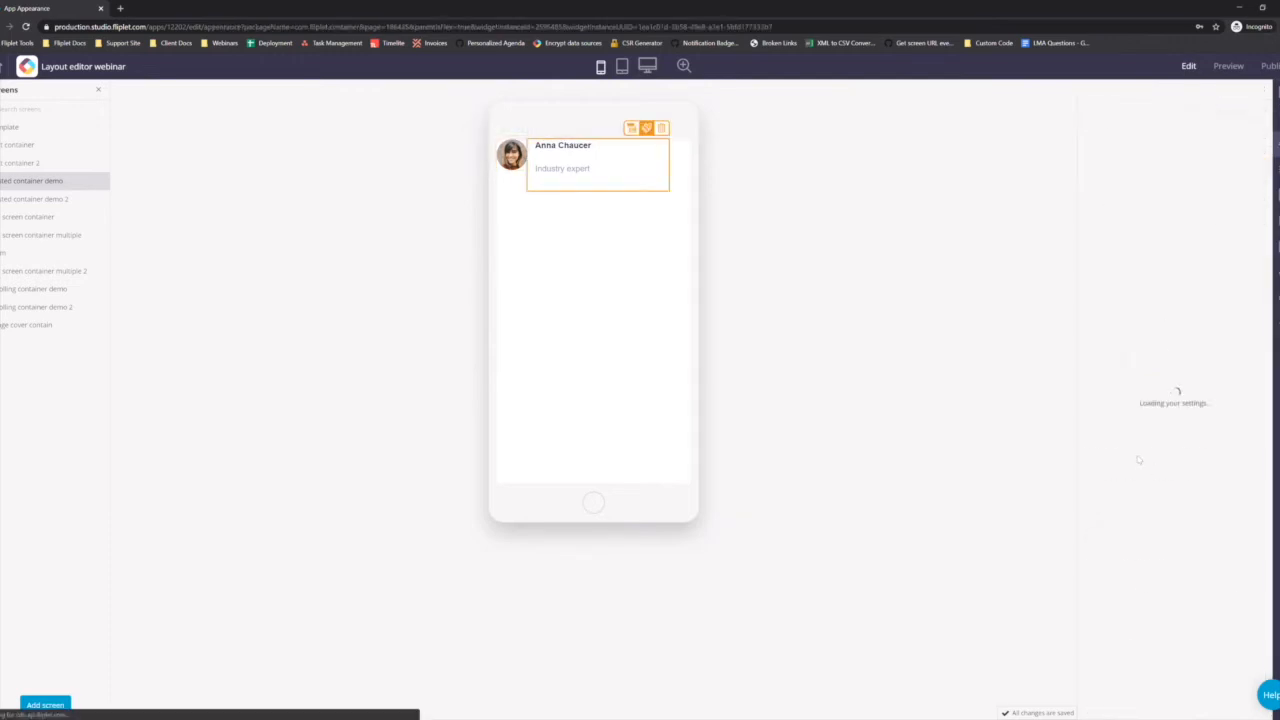
left_click(1123, 497)
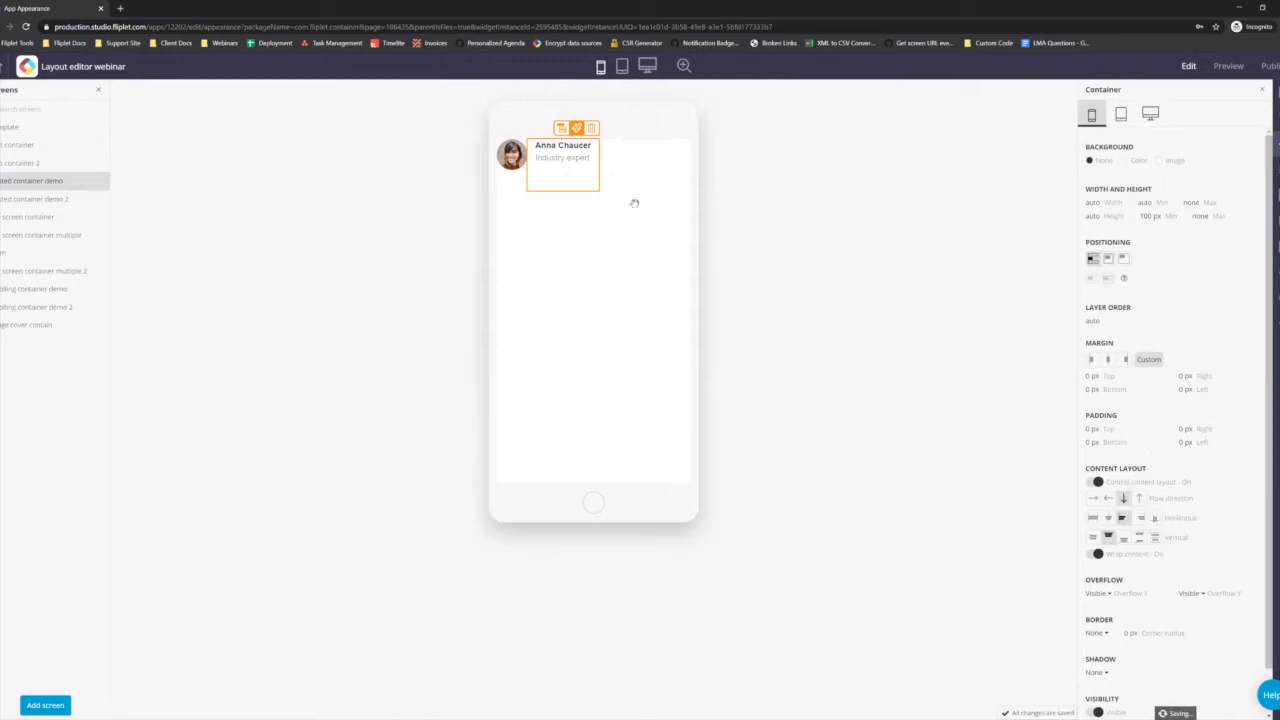
left_click(770, 197)
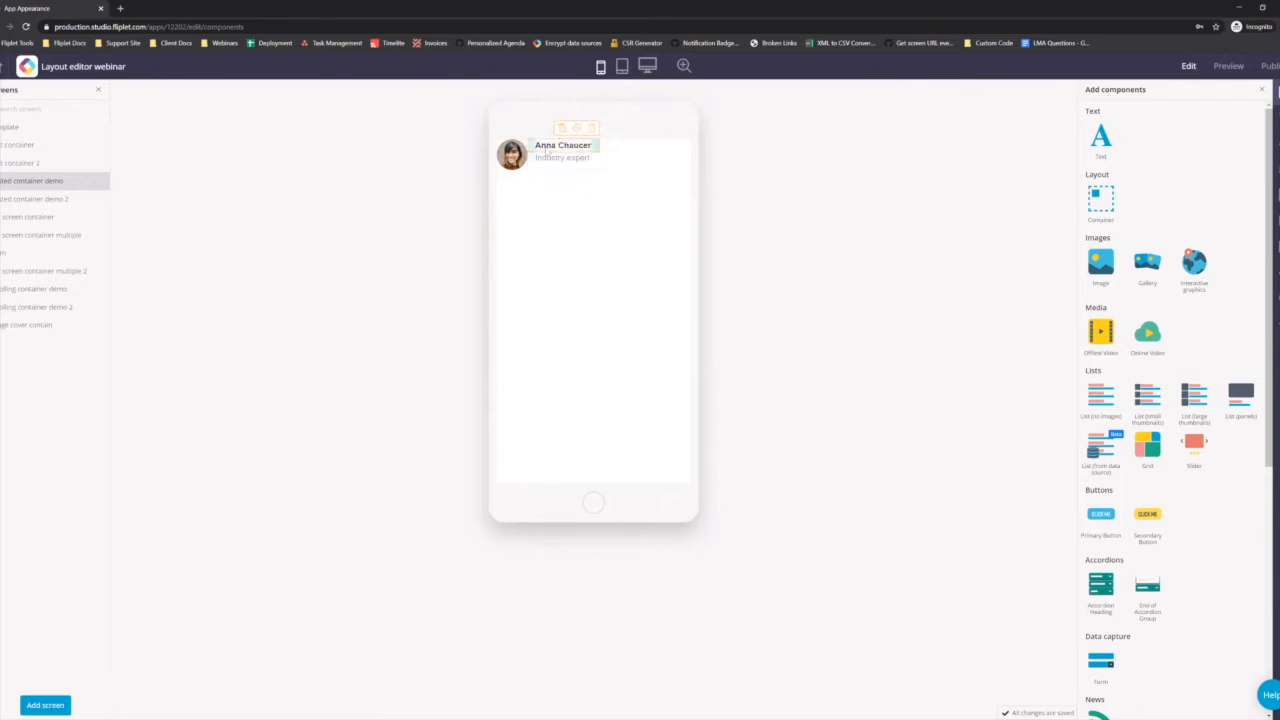
- Try the bottom-to-top flow direction on the nested container, then restore top to bottom and close its appearance settings
left_click(1275, 122)
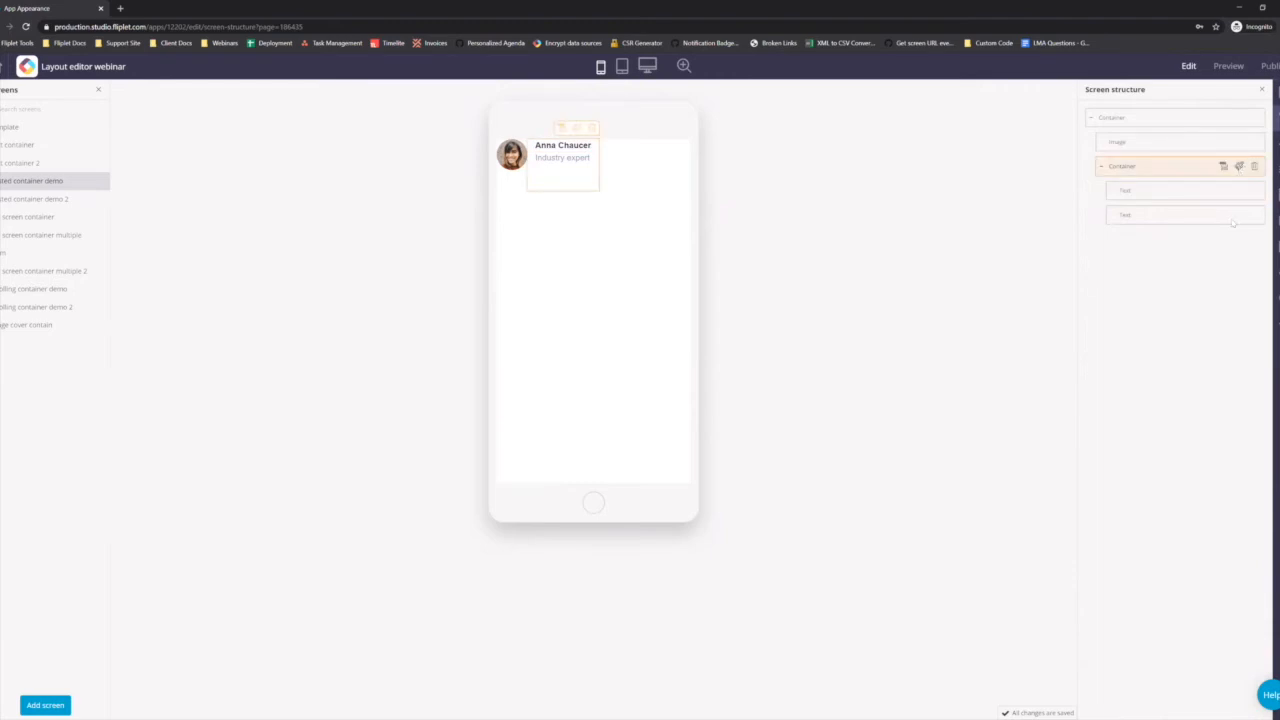
left_click(1239, 166)
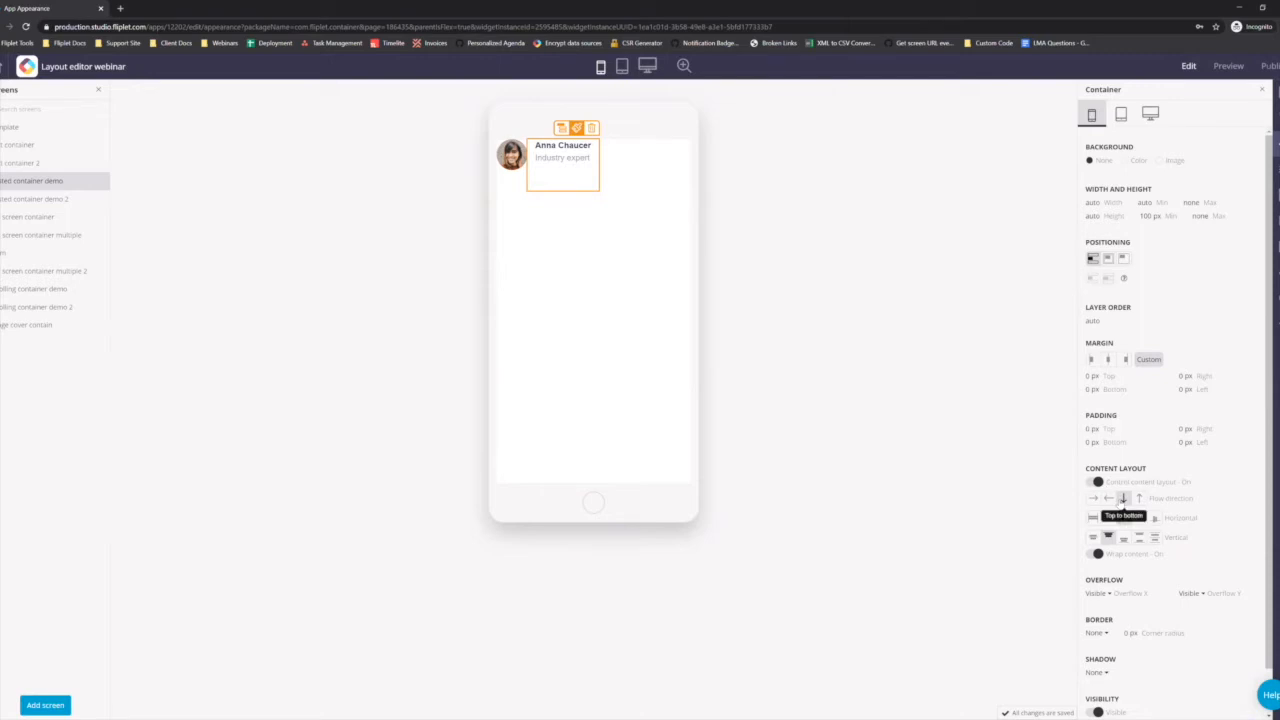
left_click(1139, 498)
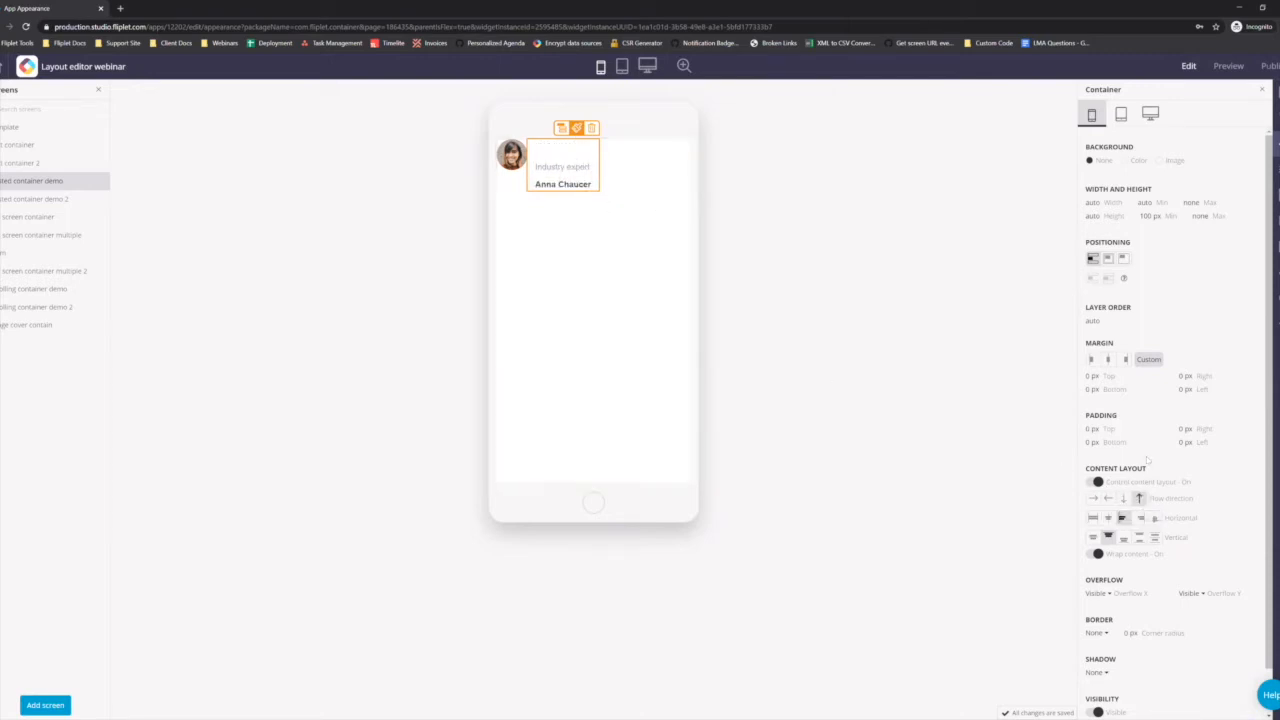
left_click(1123, 498)
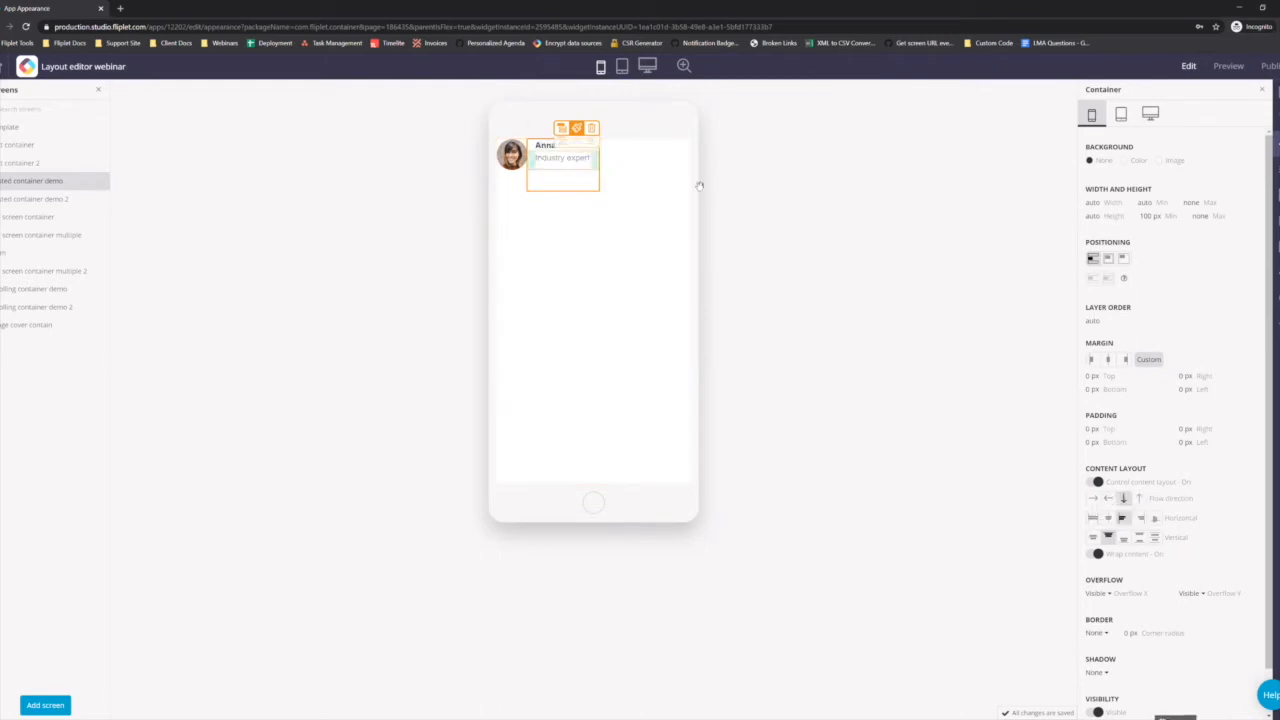
left_click(857, 210)
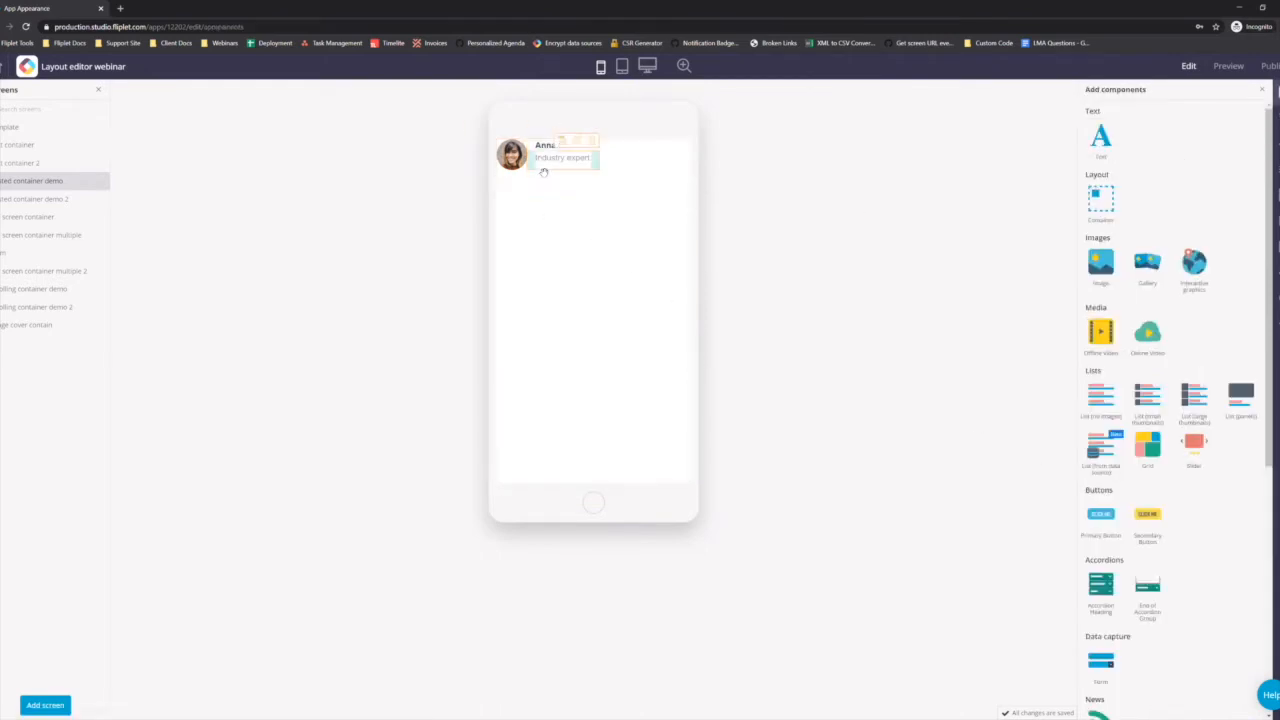
- Open the Full screen container screen and examine its container's mobile size, positioning, margin and content layout settings
left_click(40, 127)
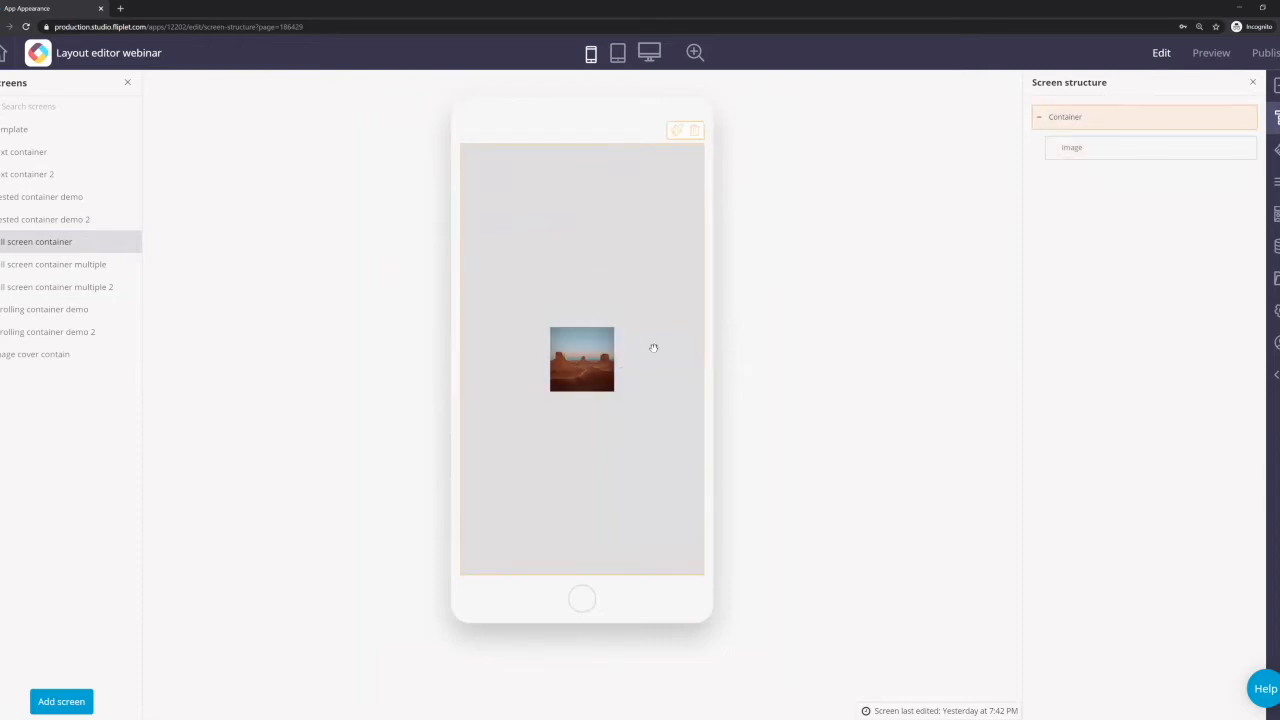
mouse_move(1205, 126)
left_click(1224, 117)
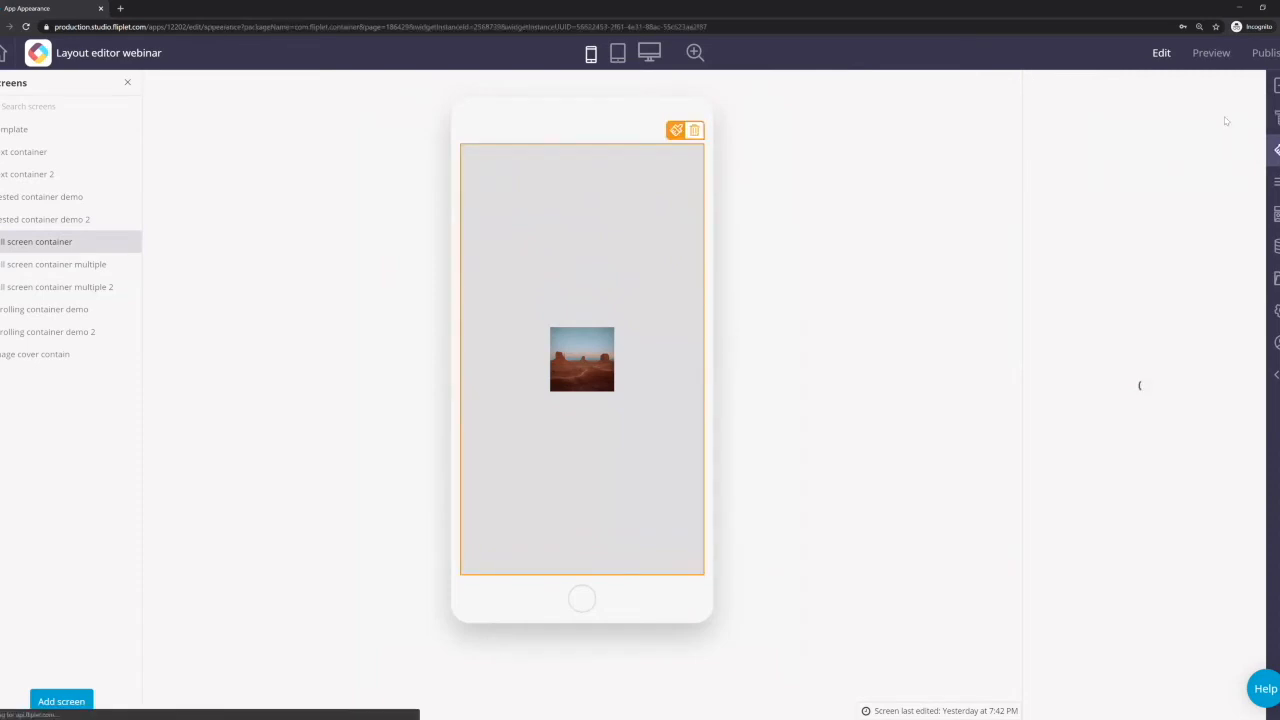
scroll(1149, 310, "down", 3)
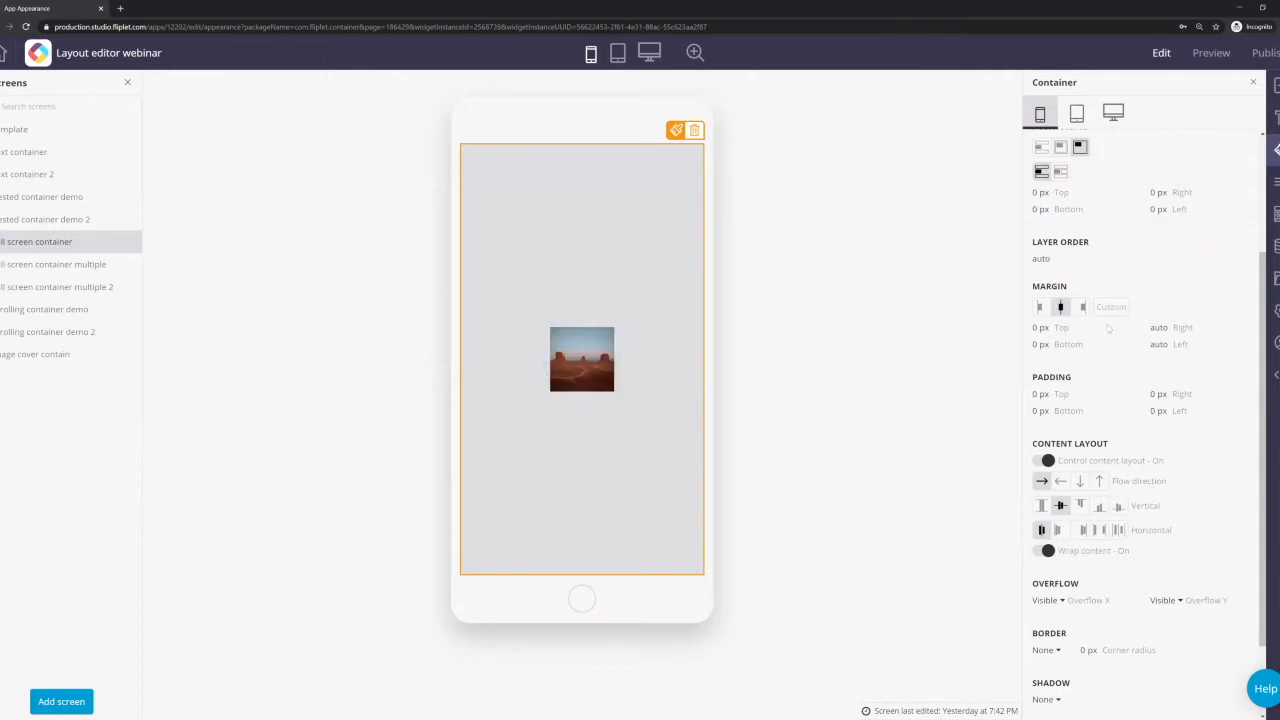
scroll(1107, 329, "up", 2)
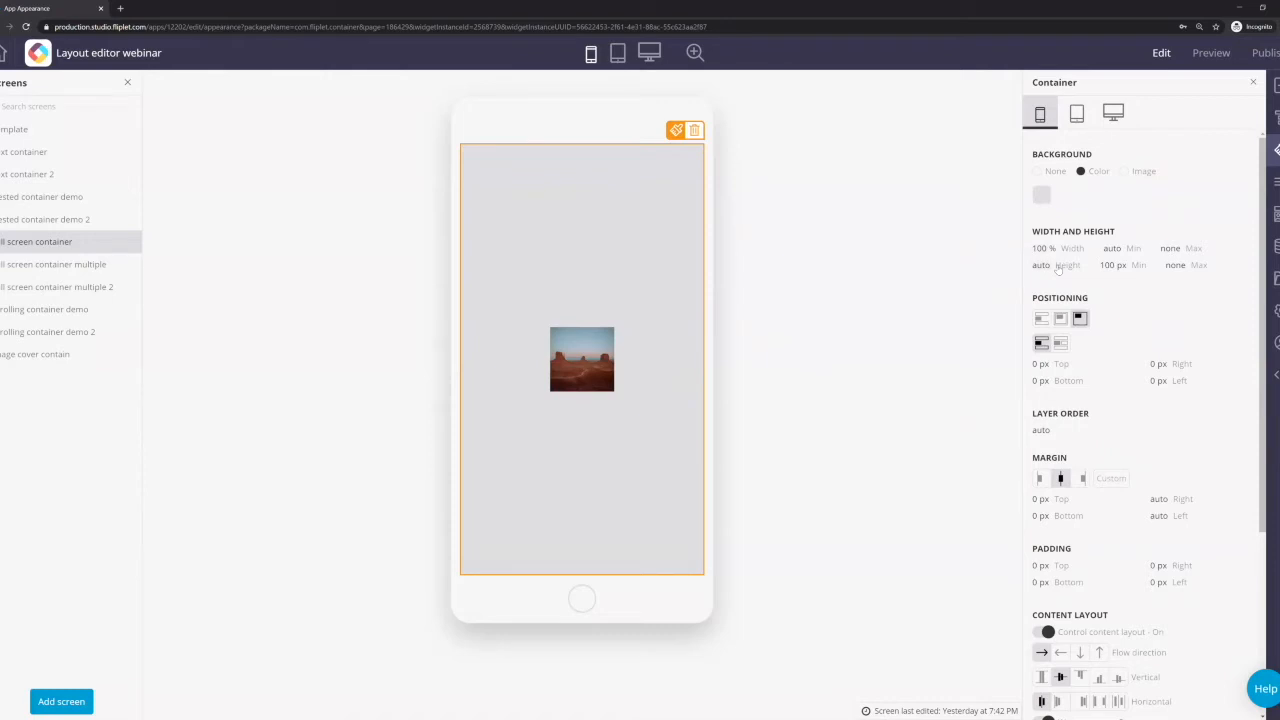
scroll(1058, 268, "down", 3)
scroll(1058, 268, "up", 3)
- Try a height of 100 vh on the full screen container, compare tablet and mobile previews, restore auto and return to the screen structure
left_click(1042, 267)
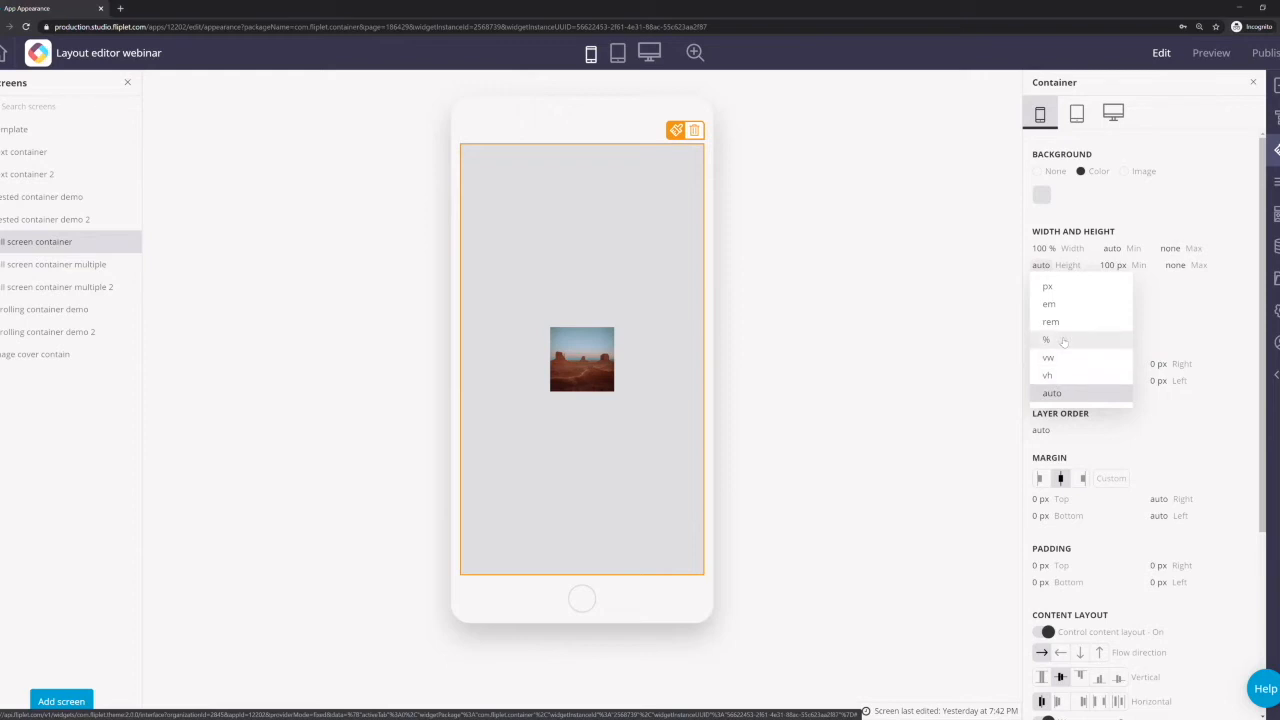
left_click(1180, 329)
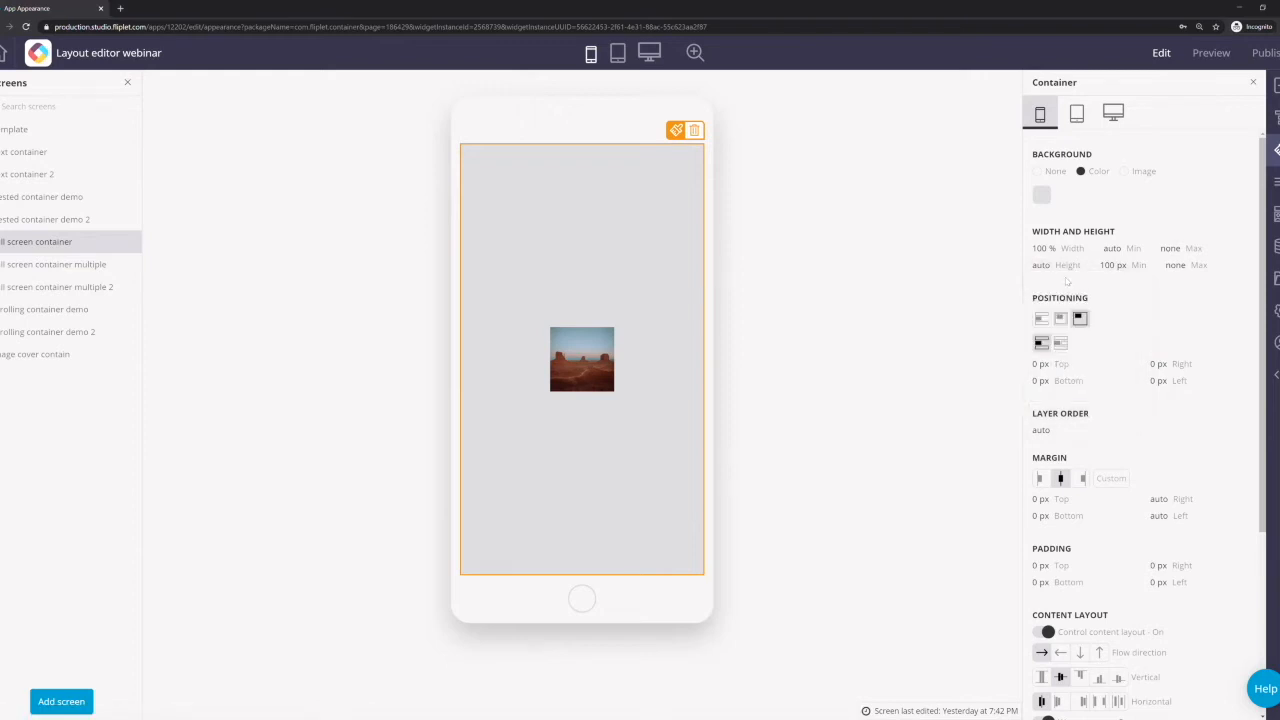
left_click(1045, 266)
left_click(1045, 377)
left_click(618, 55)
left_click(591, 55)
left_click(1054, 266)
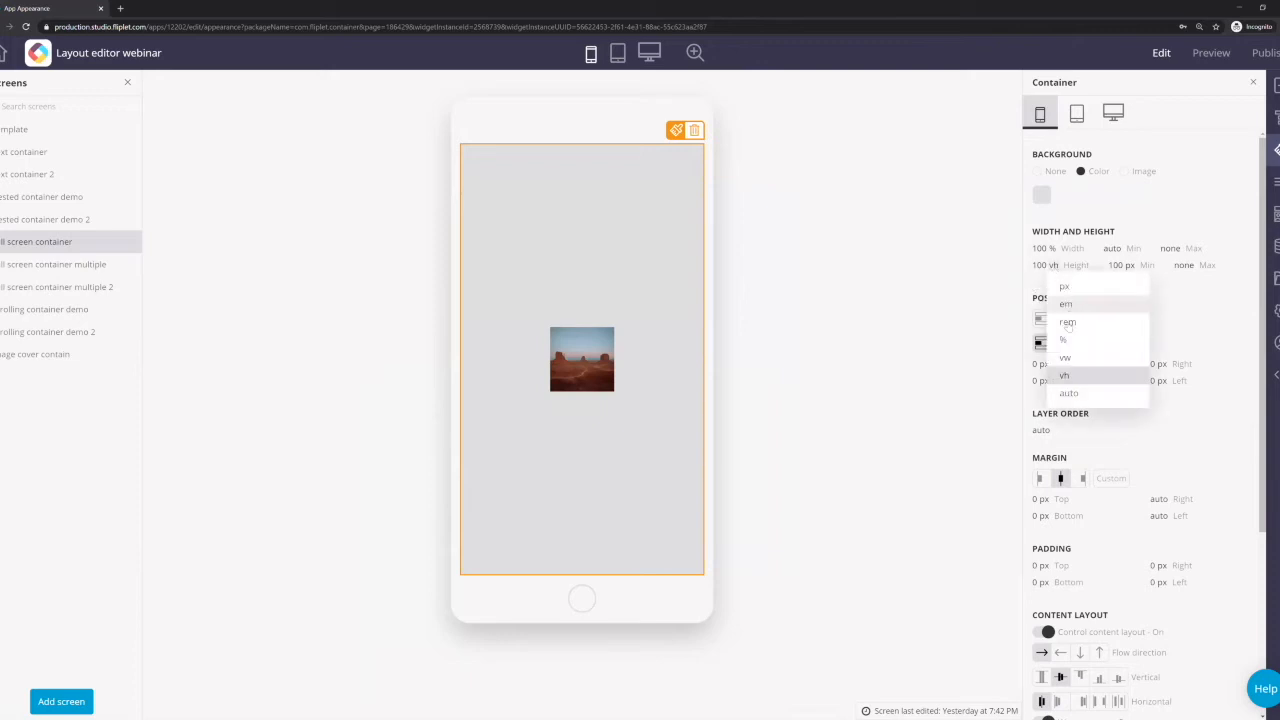
left_click(1069, 393)
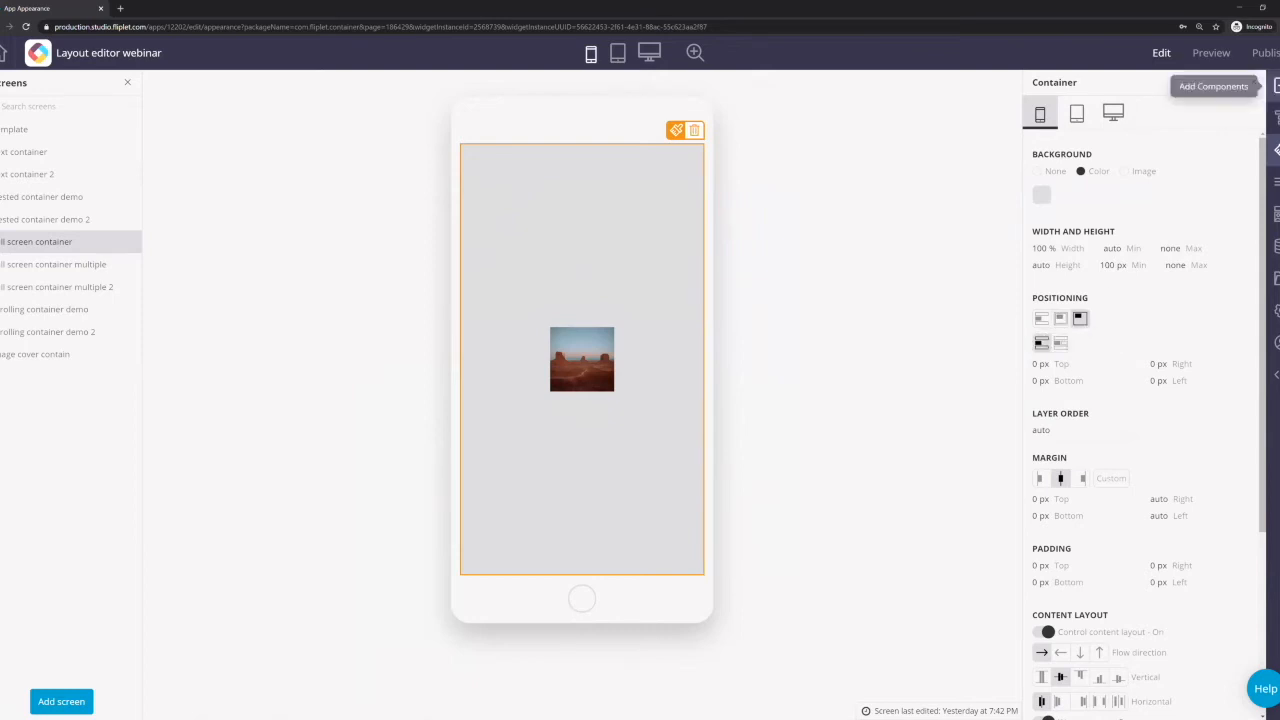
left_click(1277, 118)
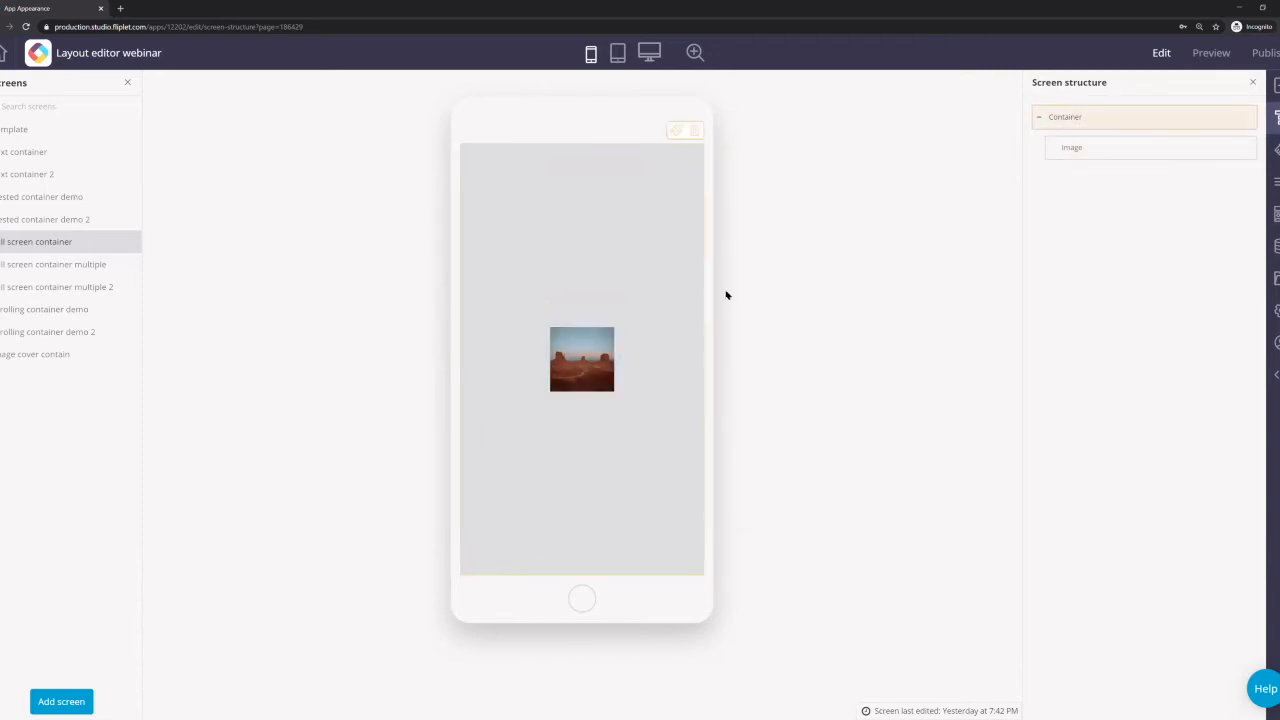
- Try the beginning, end, stretched and baseline vertical alignments for the full screen container's content on mobile, returning to the beginning alignment
left_click(1225, 118)
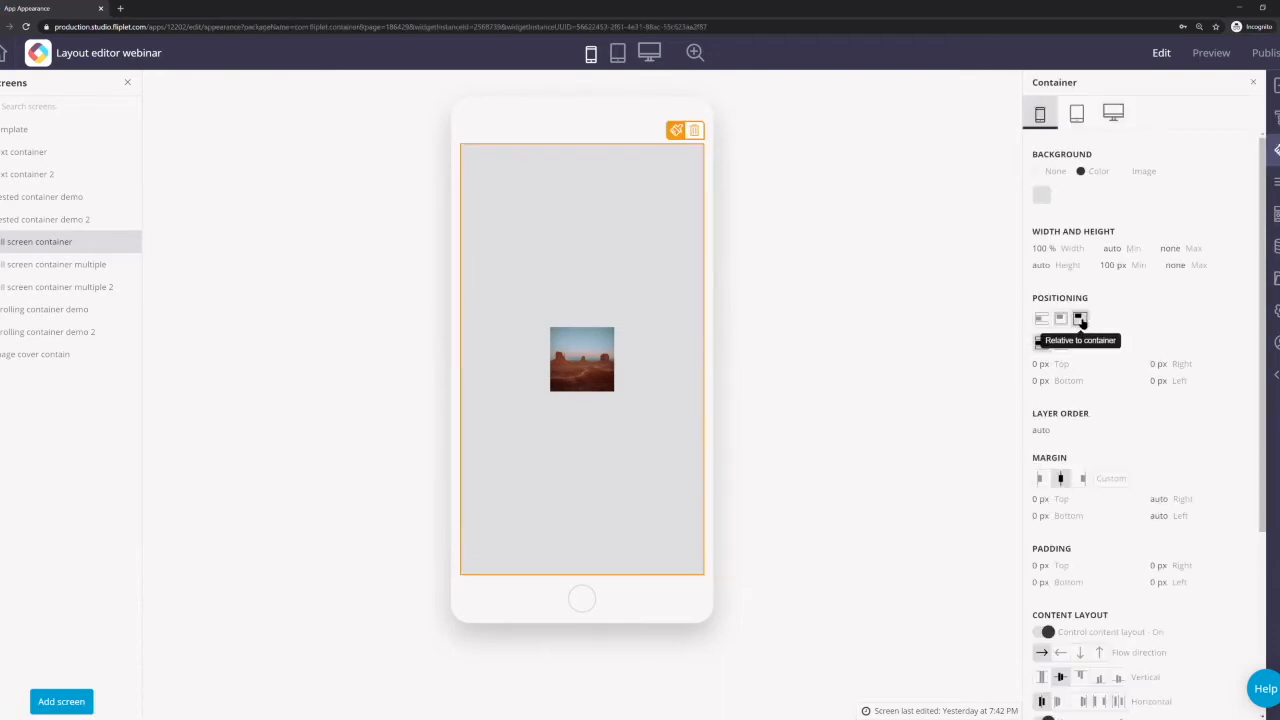
scroll(1160, 251, "down", 2)
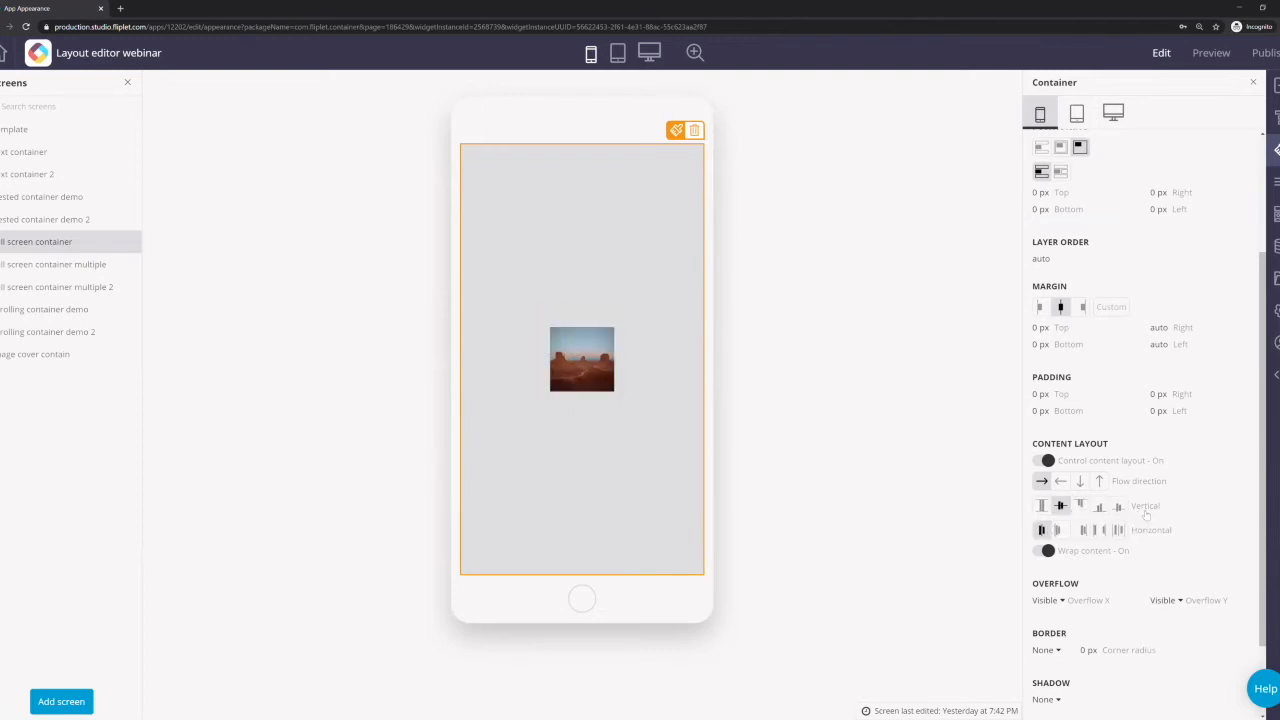
left_click(1079, 505)
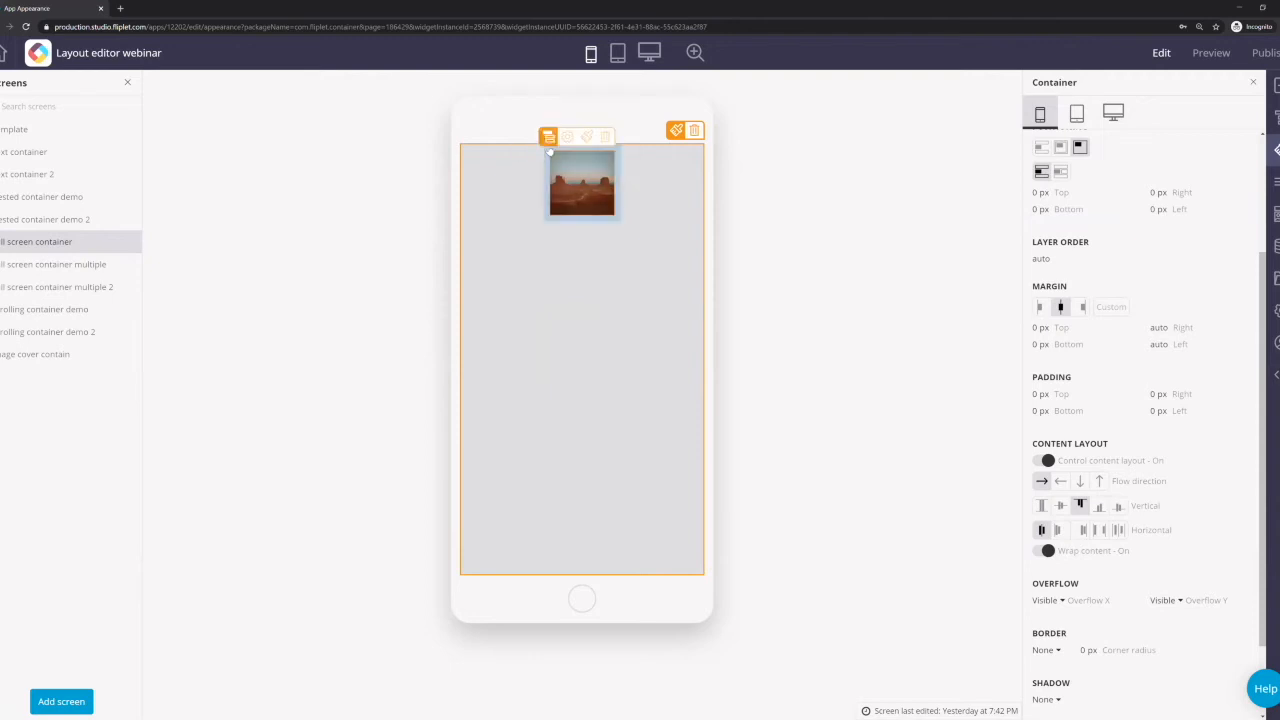
left_click(1101, 509)
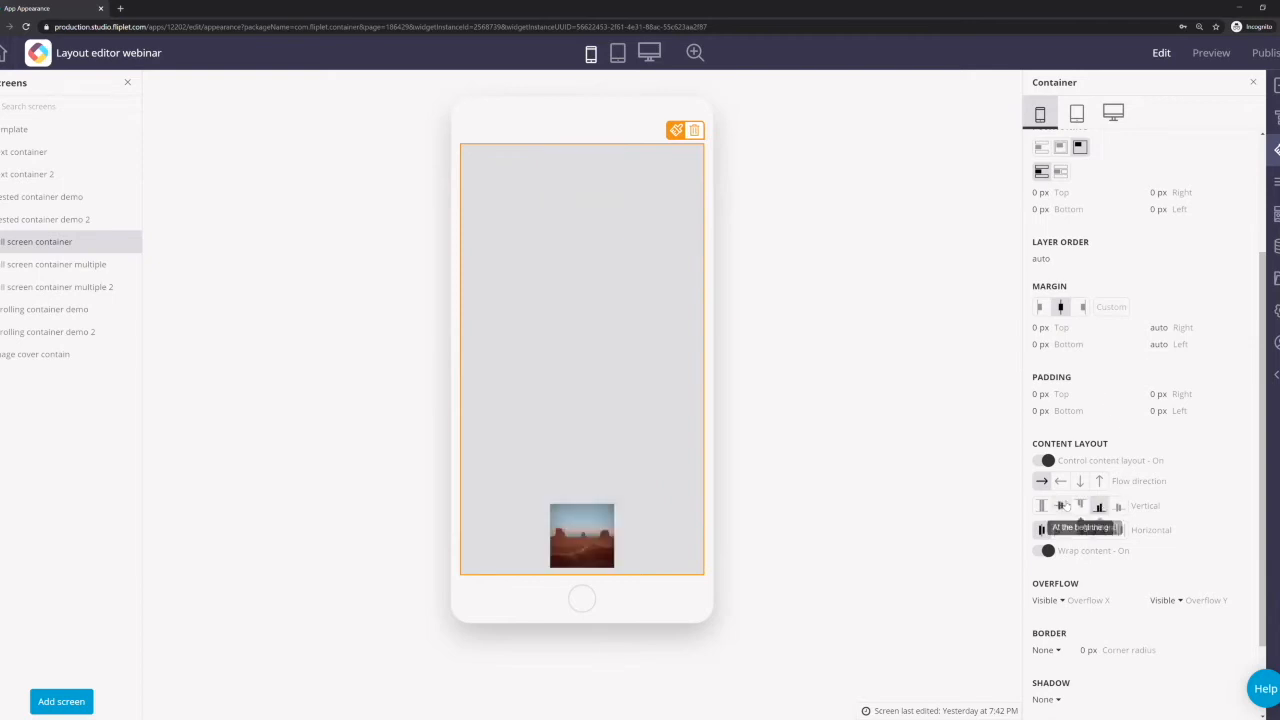
left_click(1041, 506)
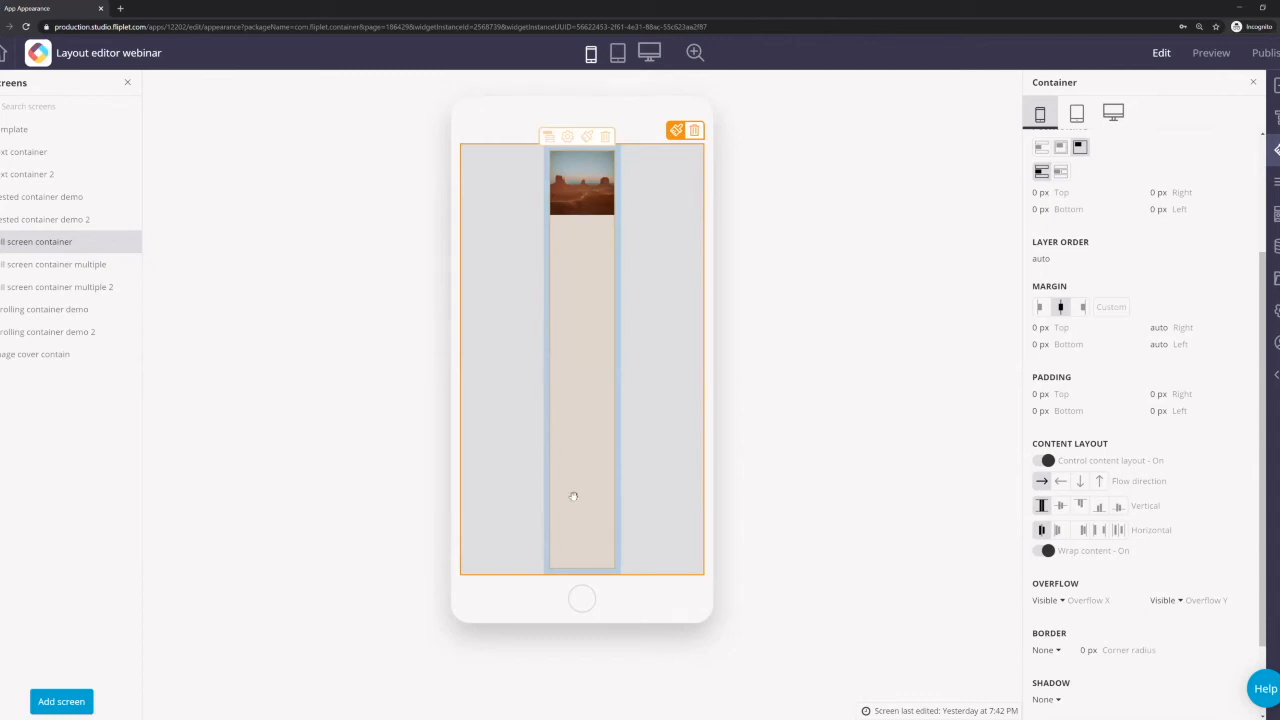
left_click(1117, 507)
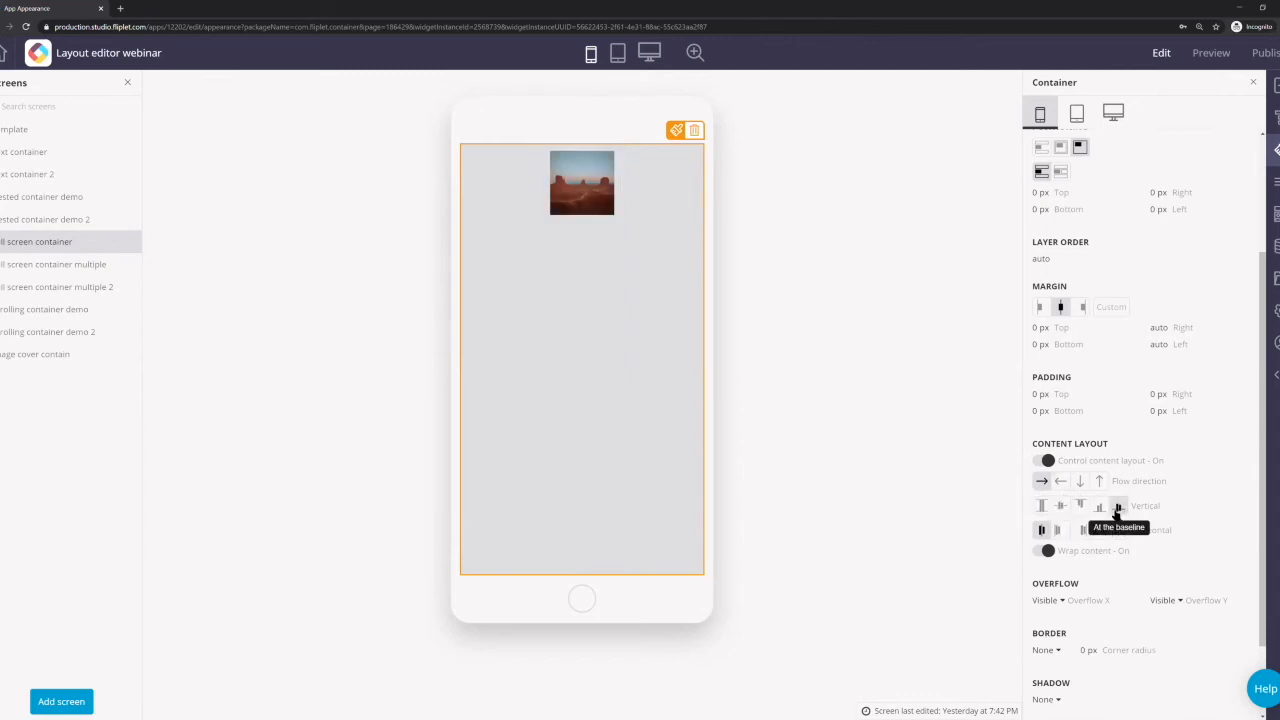
left_click(1080, 505)
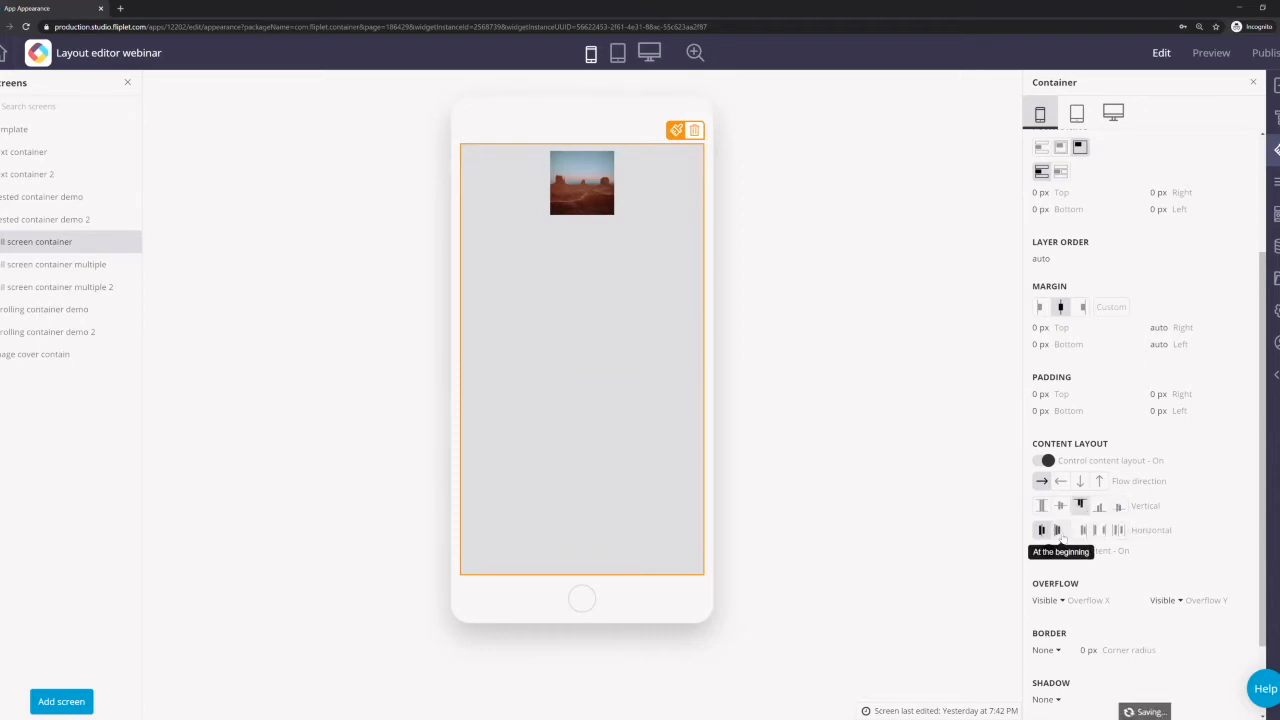
- Try beginning and end horizontal alignments for the container's image, then restore centered alignment both horizontally and vertically
left_click(1058, 531)
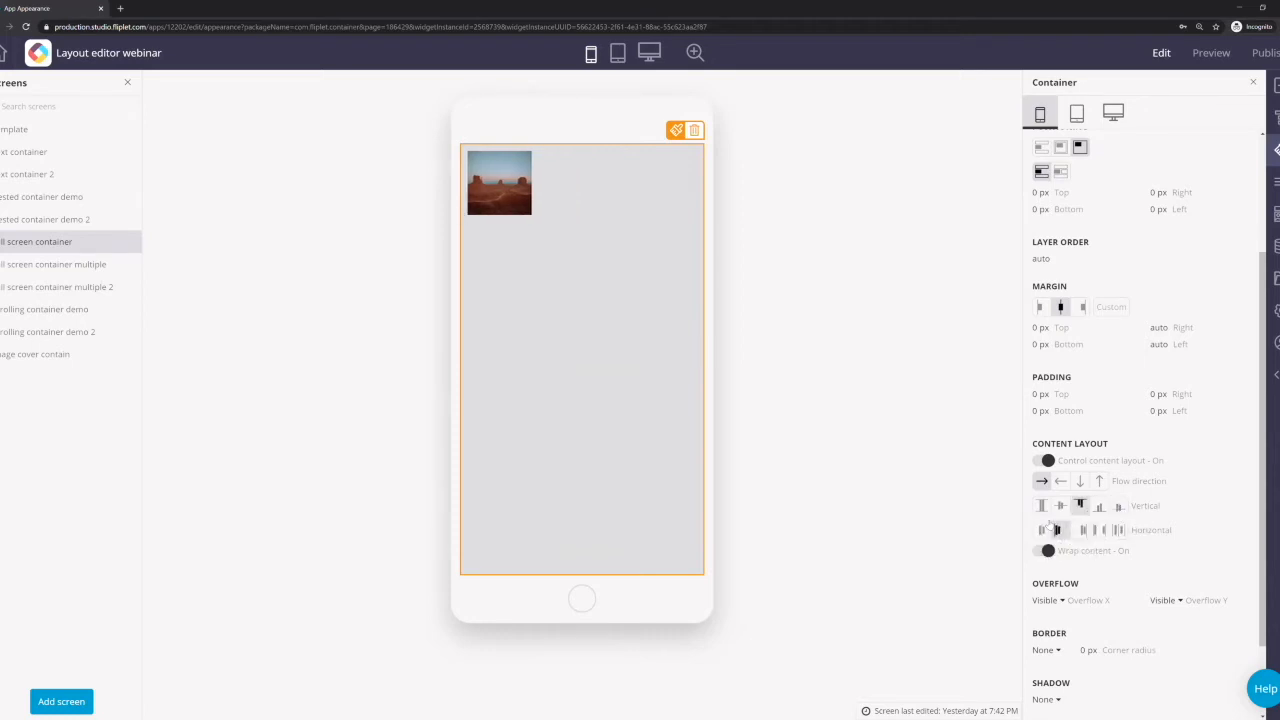
left_click(1083, 530)
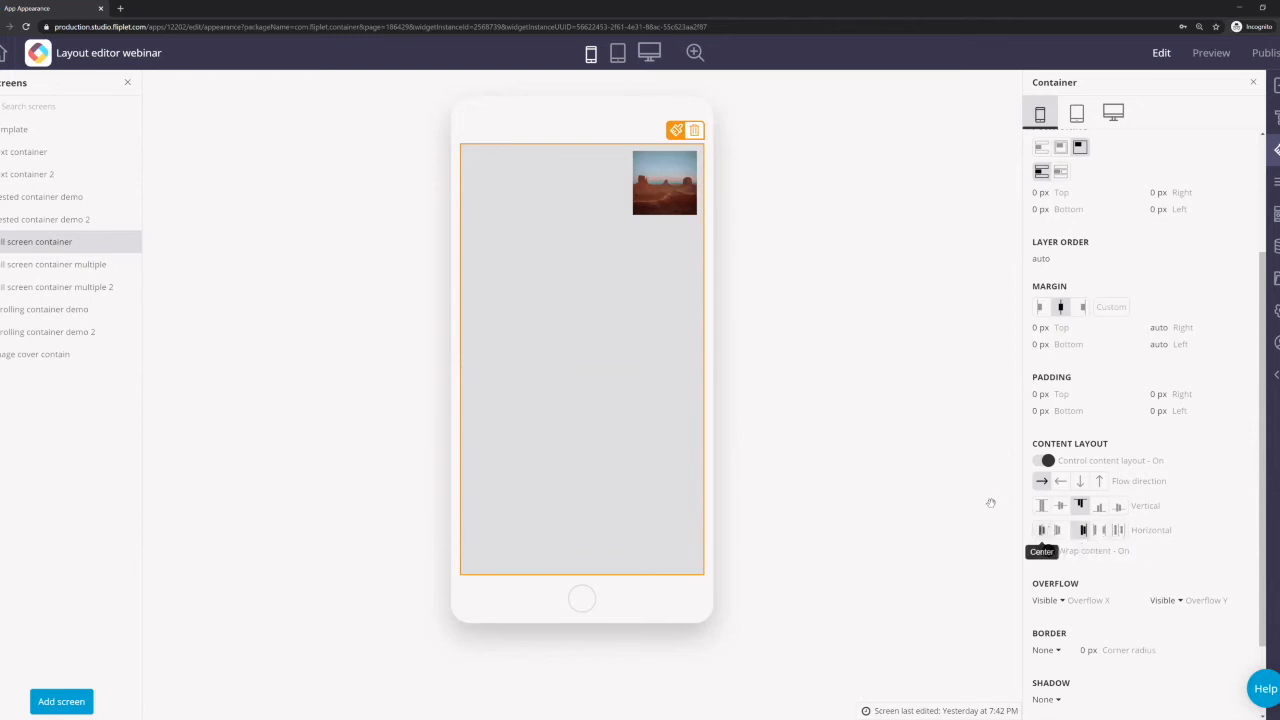
left_click(1057, 530)
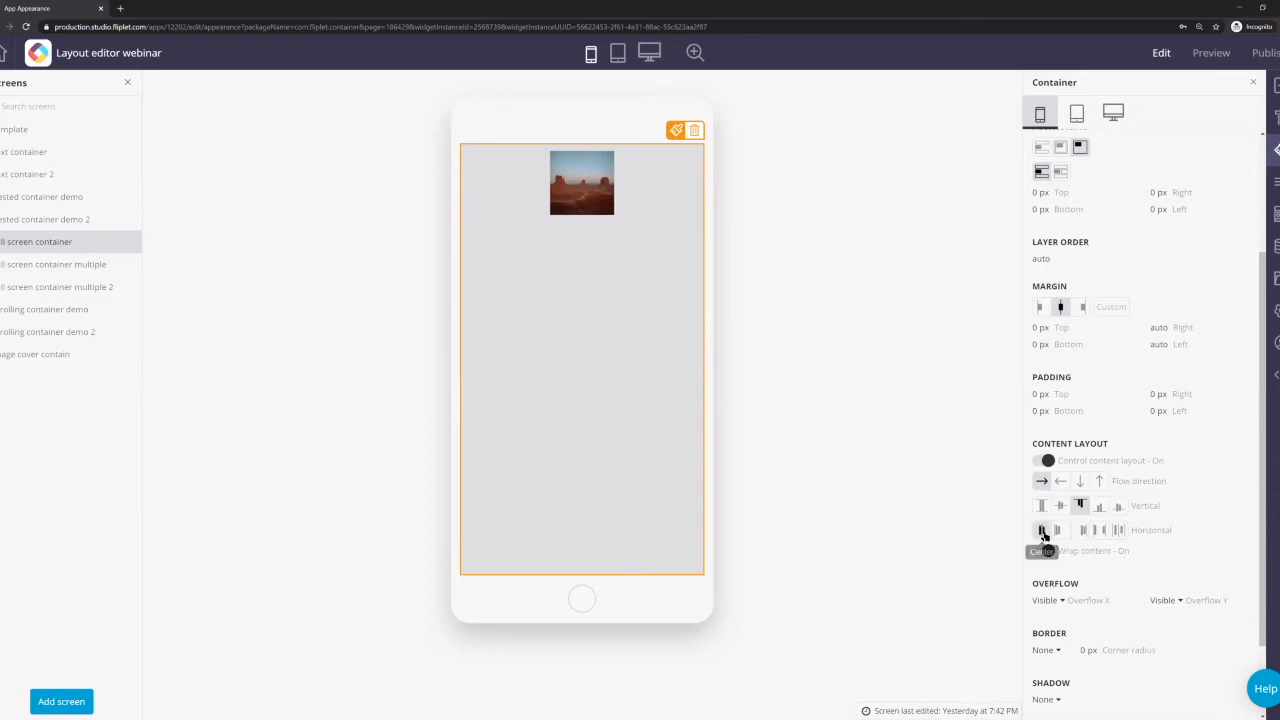
left_click(1061, 506)
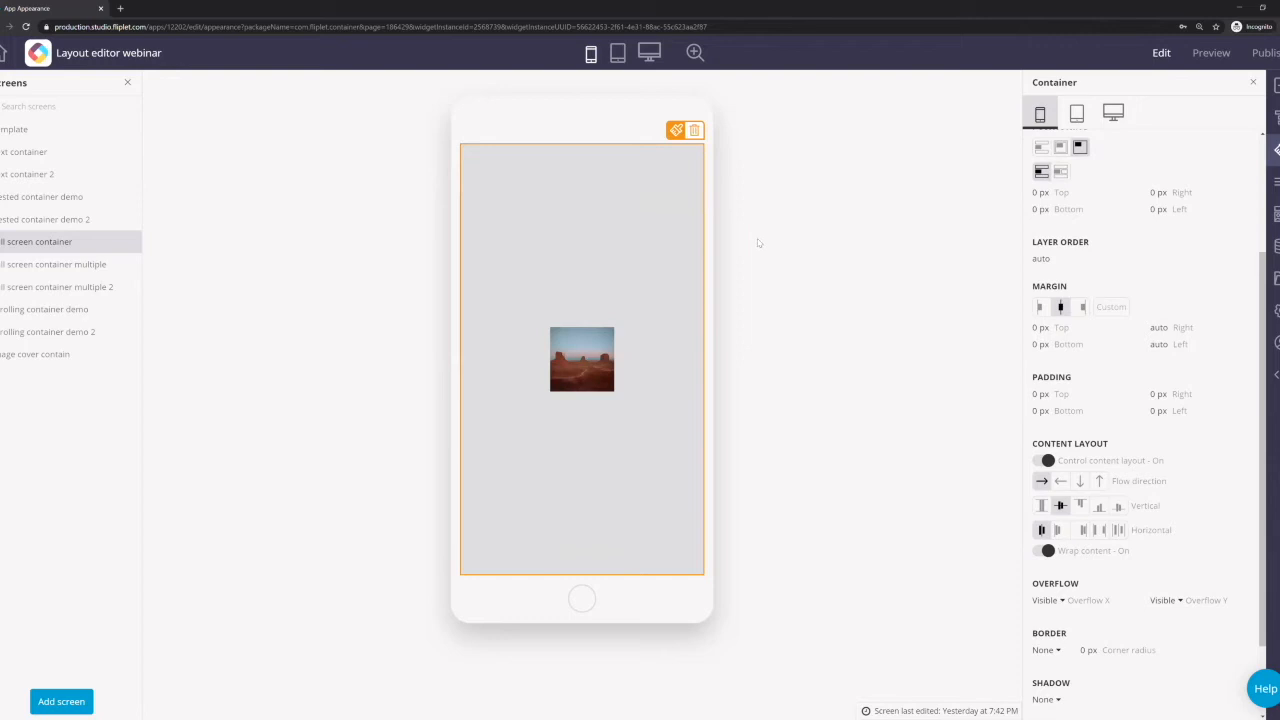
- Open the Full screen container multiple screen, examine its container's content layout settings and compare the images in tablet, desktop and mobile previews
left_click(56, 265)
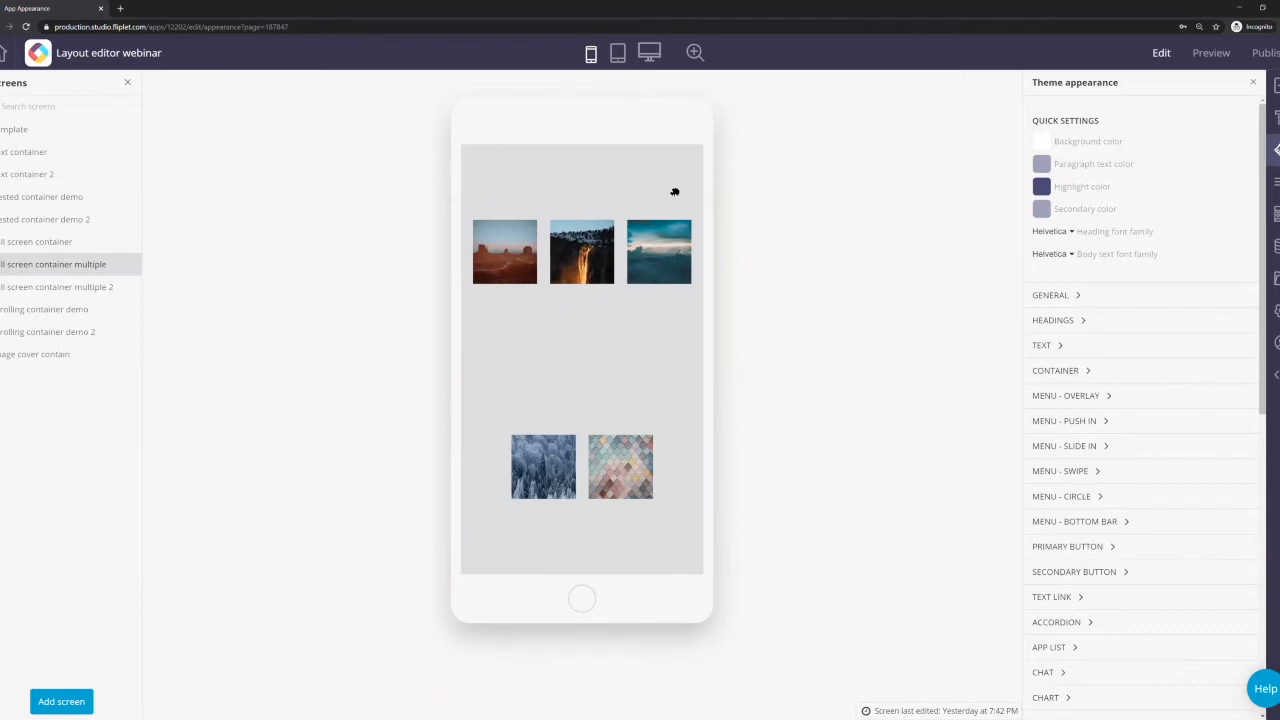
left_click(676, 130)
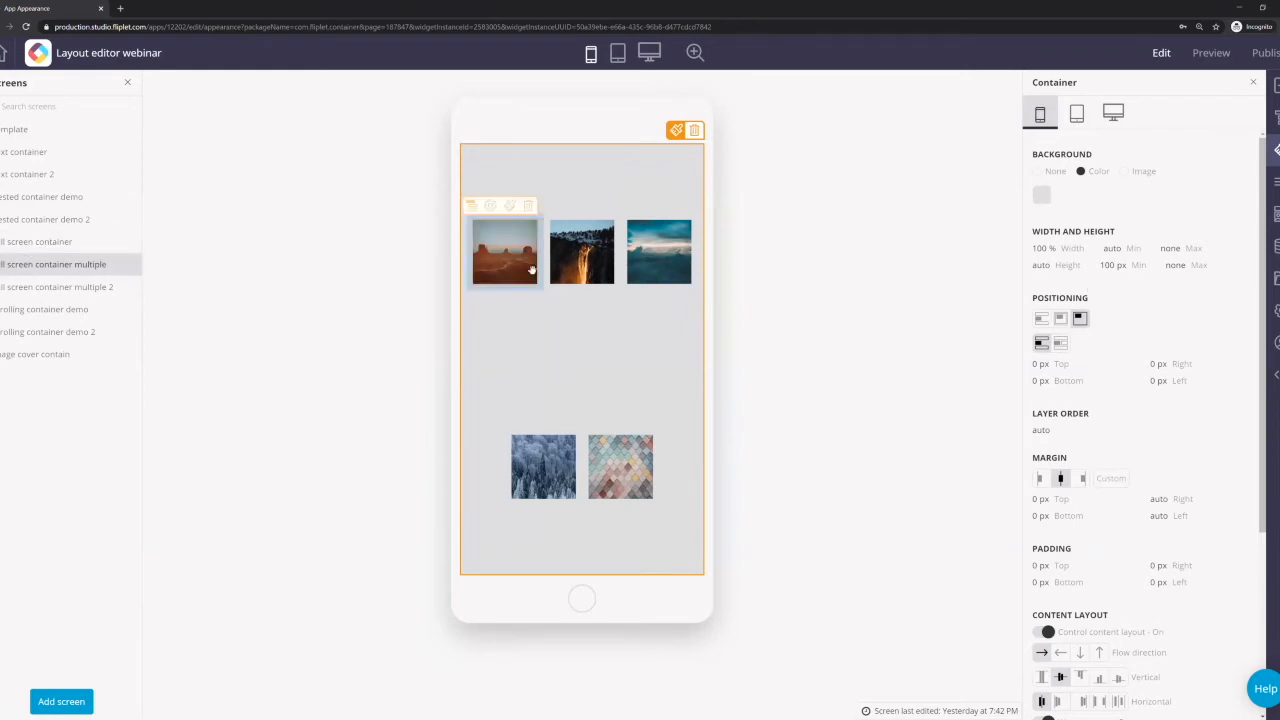
scroll(1085, 325, "down", 2)
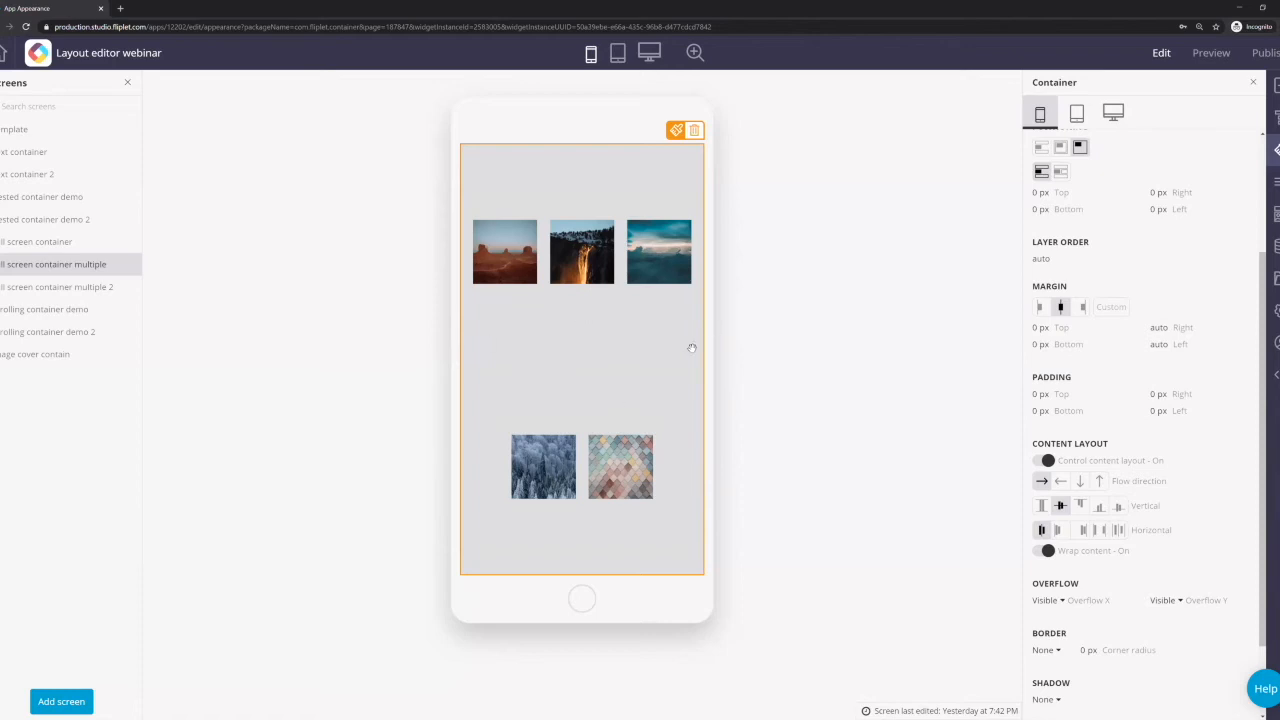
left_click(618, 55)
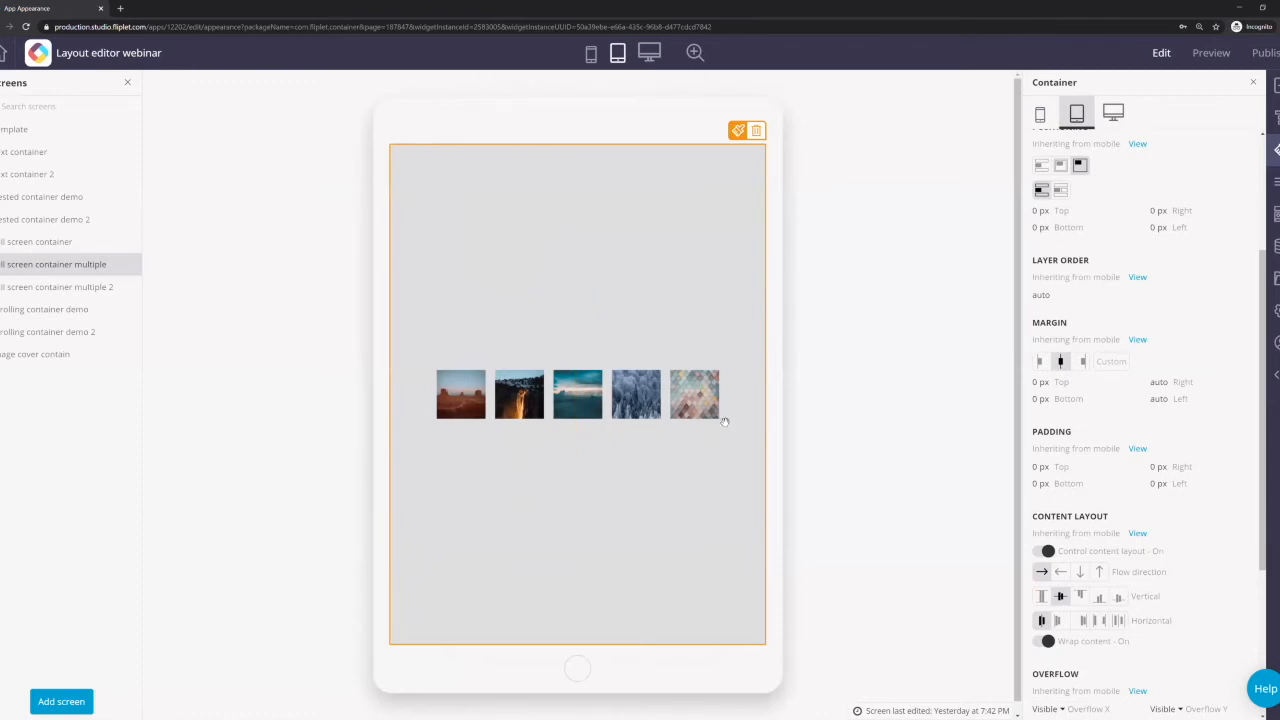
left_click(660, 62)
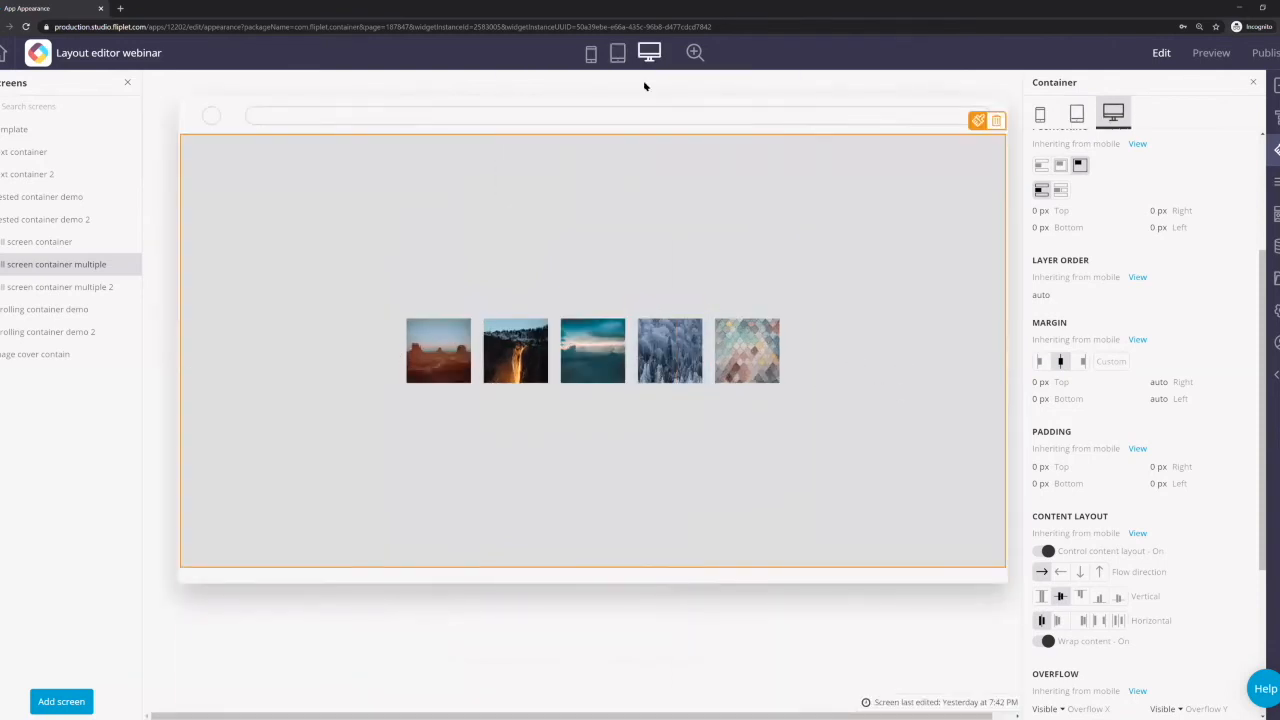
left_click(591, 54)
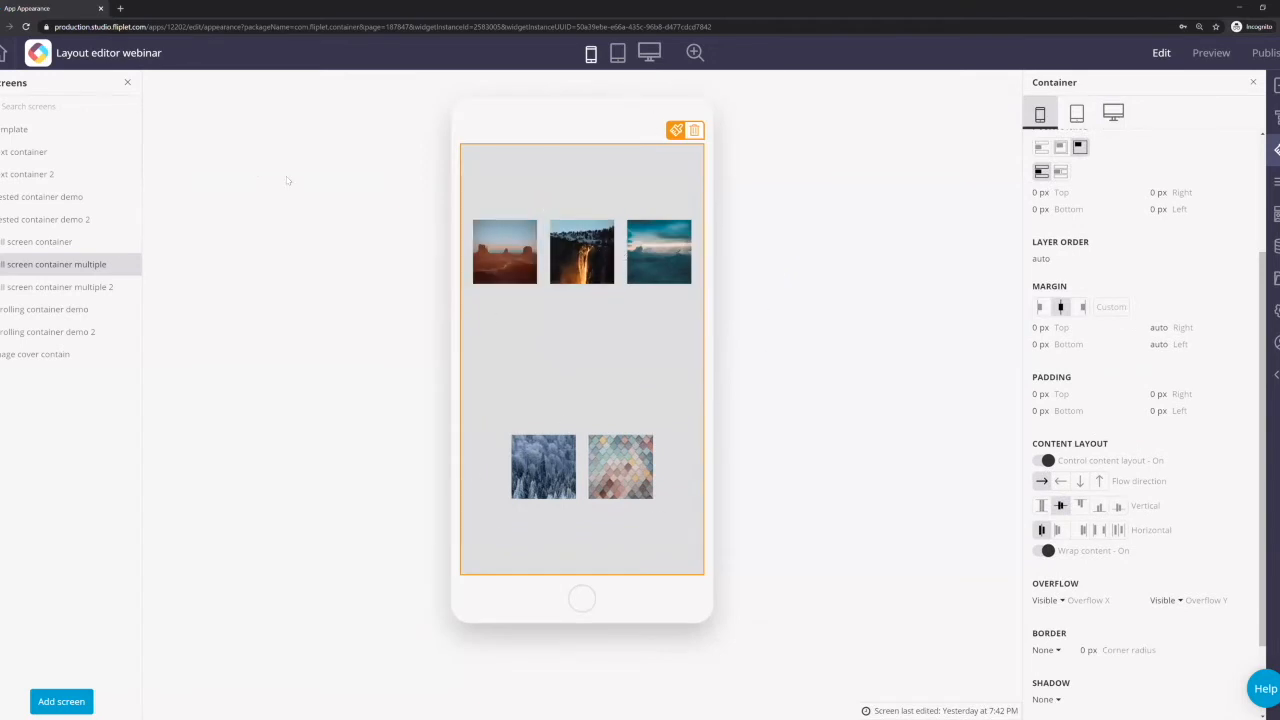
- Open the Template screen and examine the horizontally scrolling row of images under Other articles
left_click(40, 129)
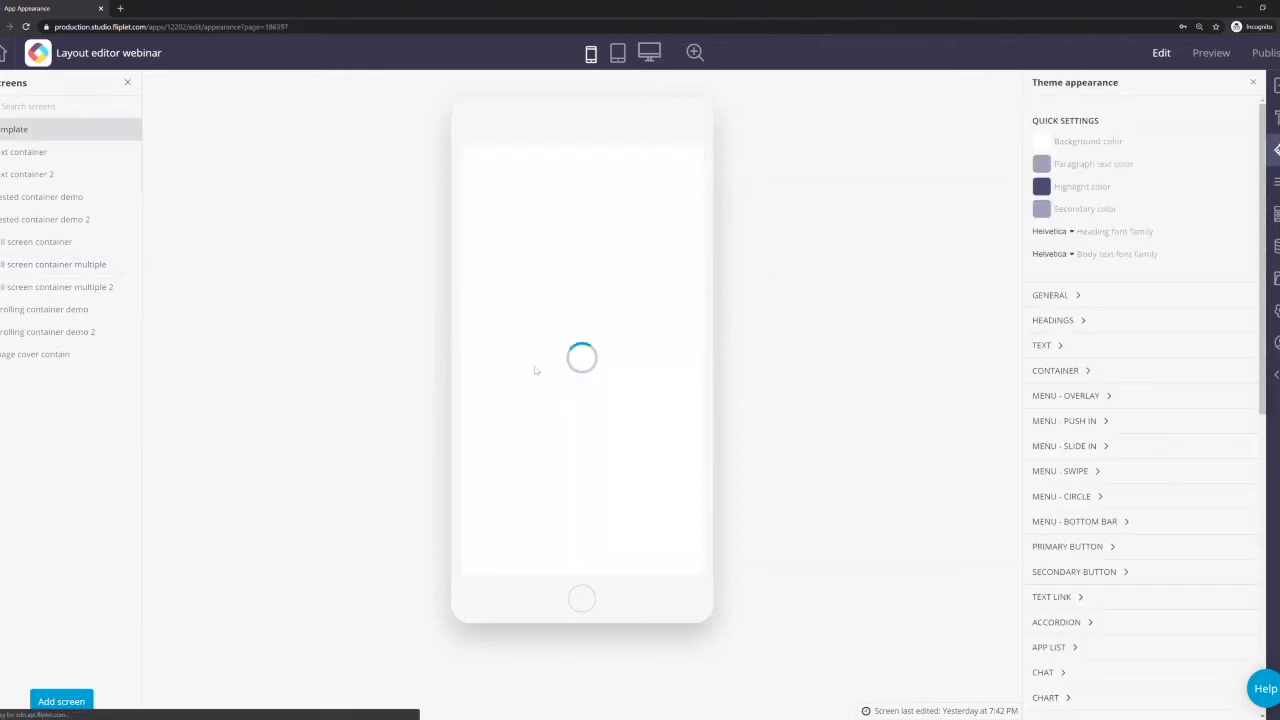
scroll(535, 370, "down", 2)
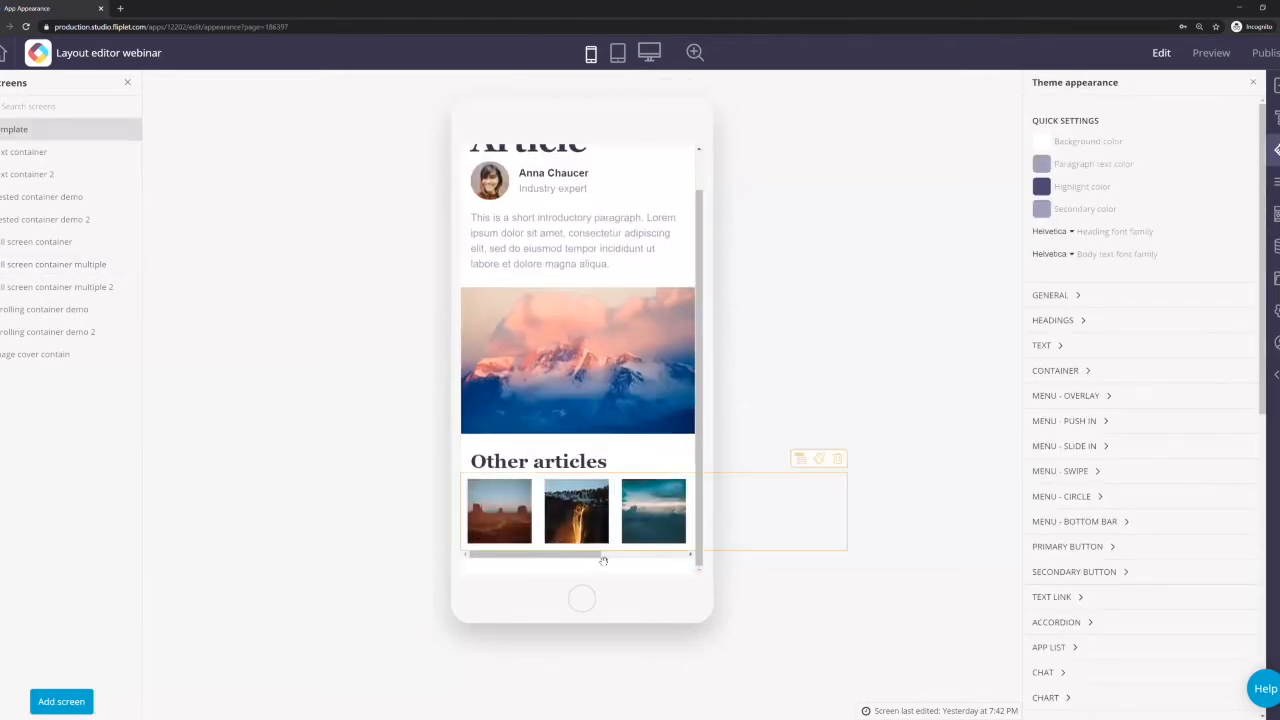
left_click_drag(563, 554, 485, 529)
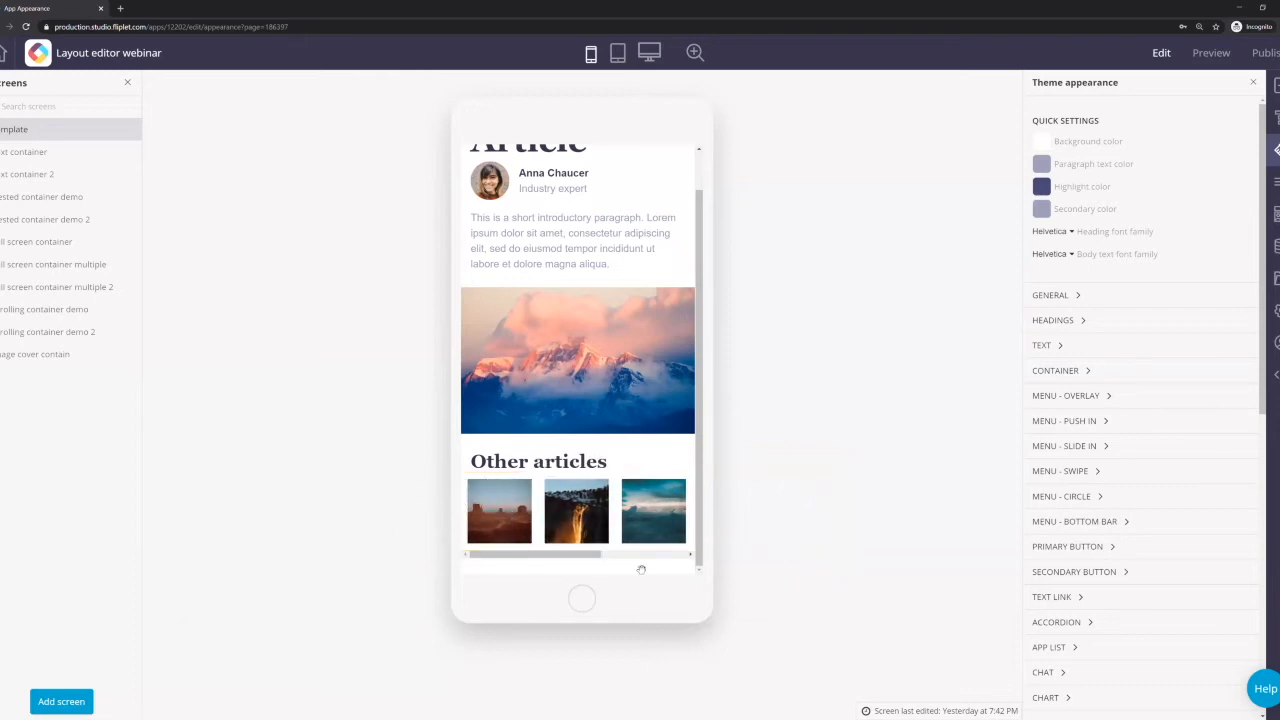
scroll(615, 522, "right", 2)
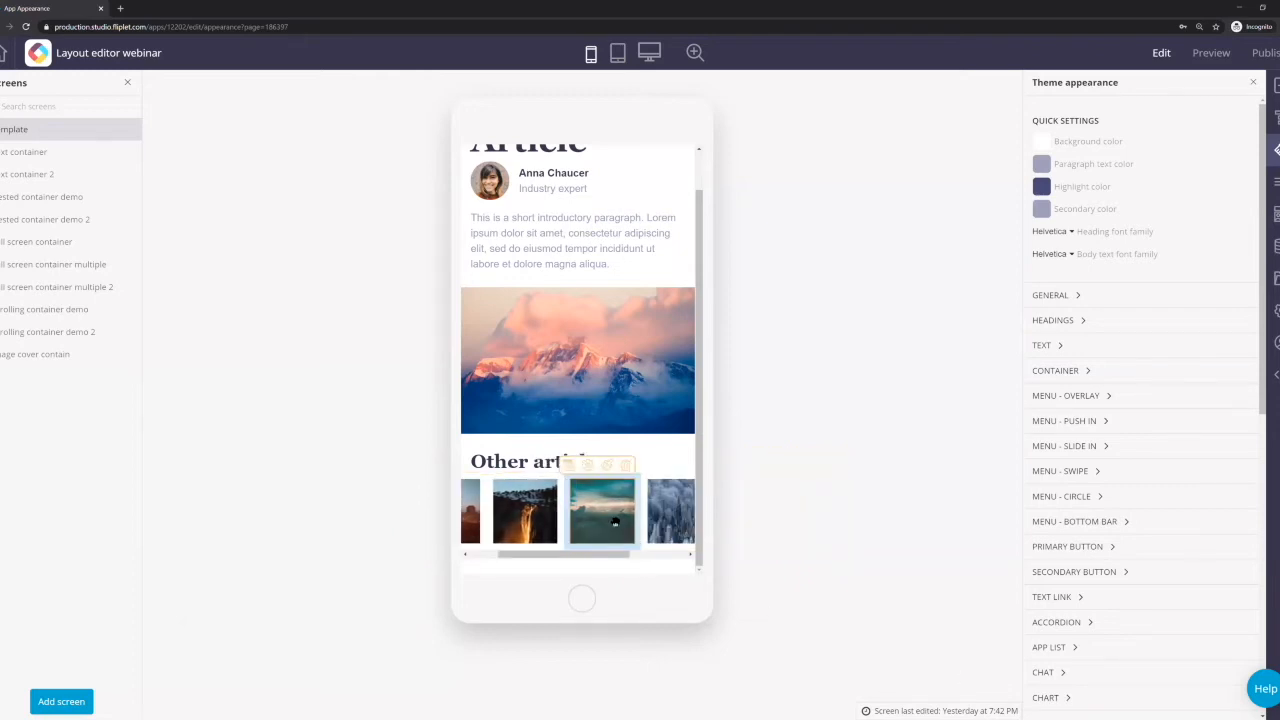
scroll(615, 522, "left", 2)
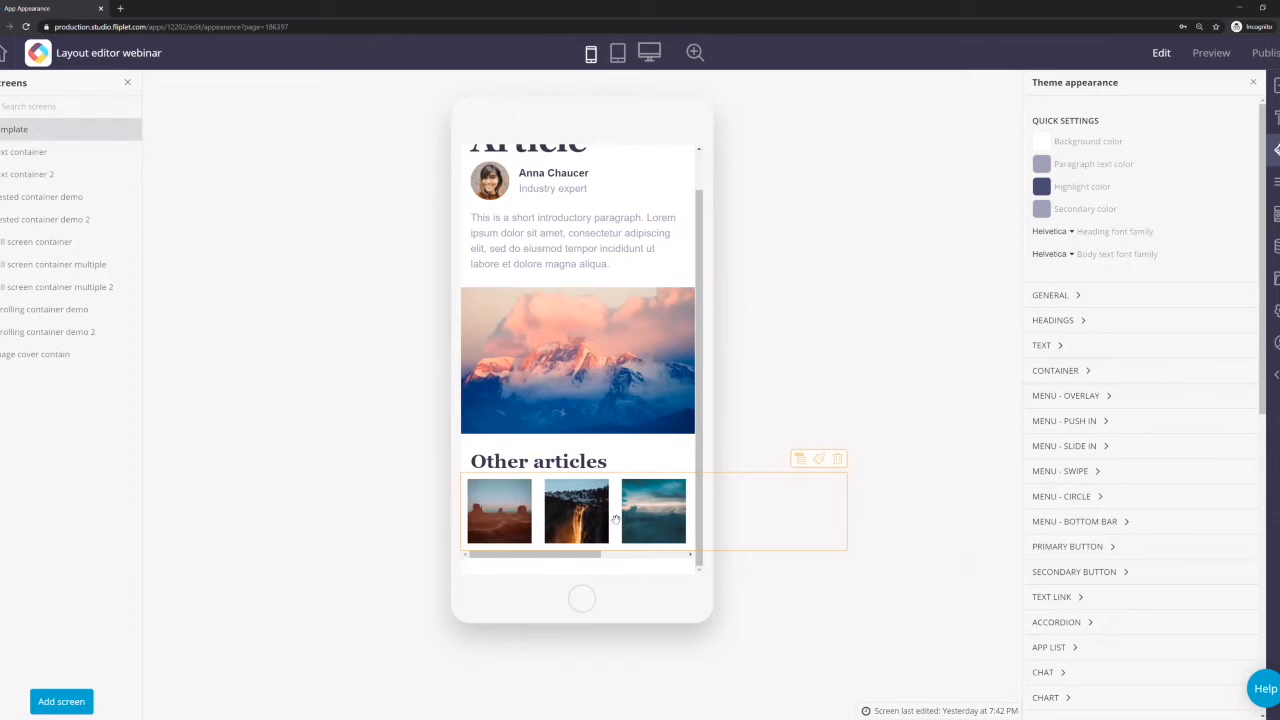
scroll(615, 520, "right", 5)
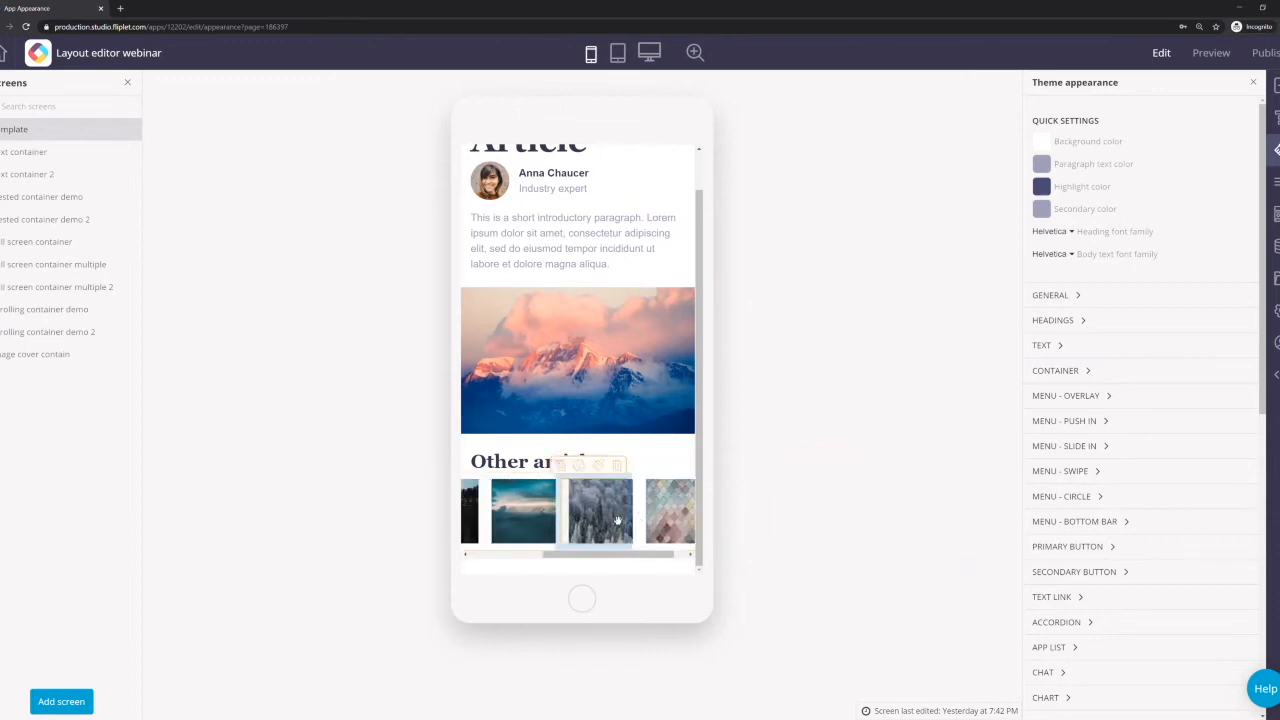
scroll(615, 520, "left", 5)
- Return to the Full screen container multiple screen and add a new container above the existing image container
left_click(97, 268)
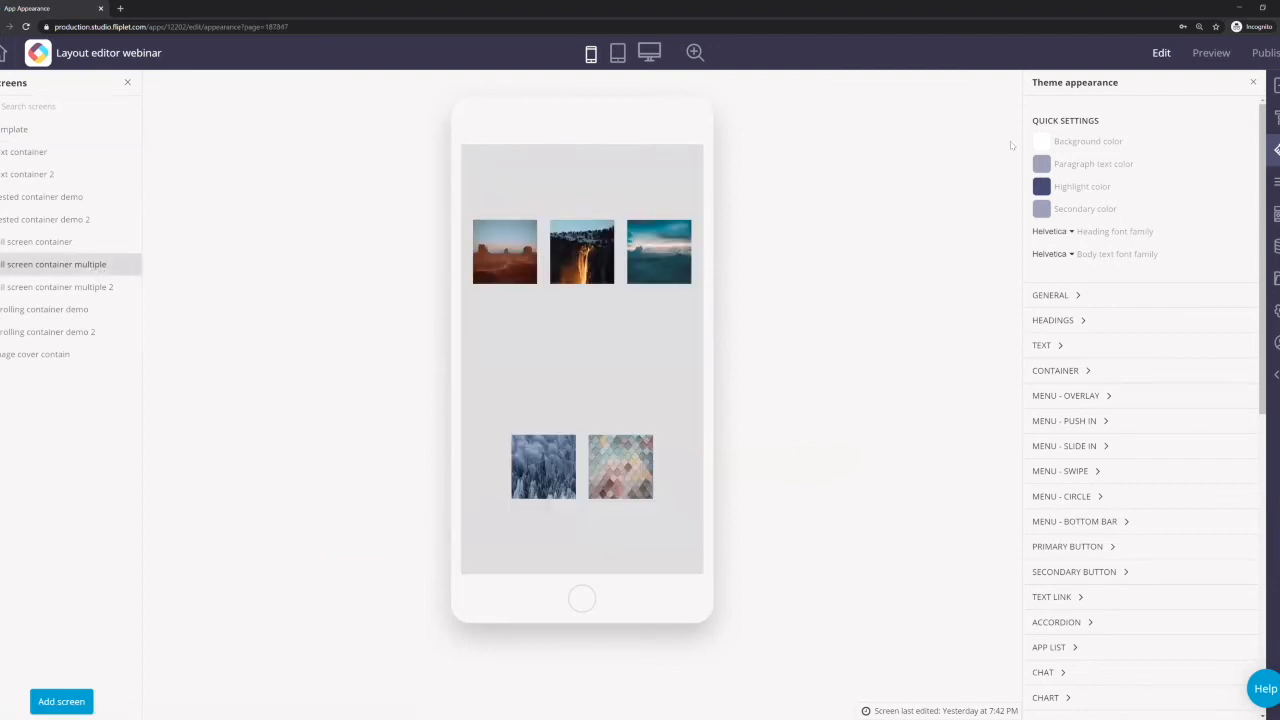
left_click(1274, 86)
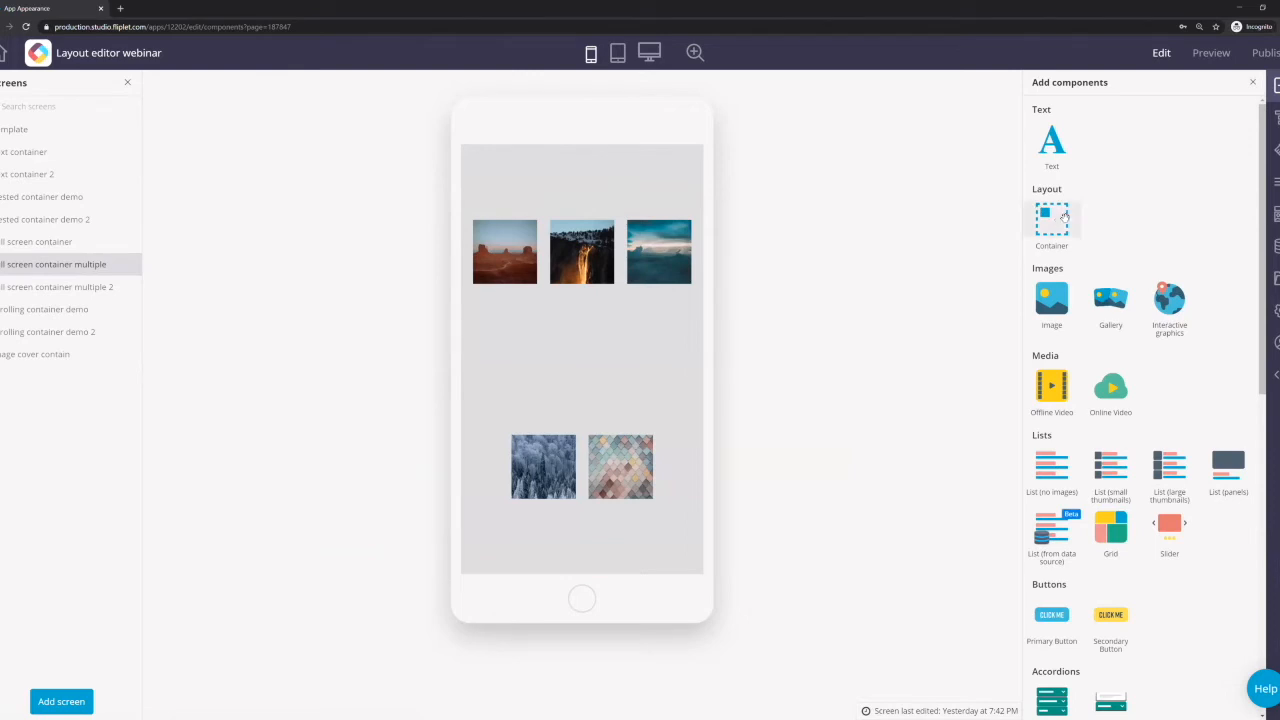
left_click_drag(1065, 213, 1066, 217)
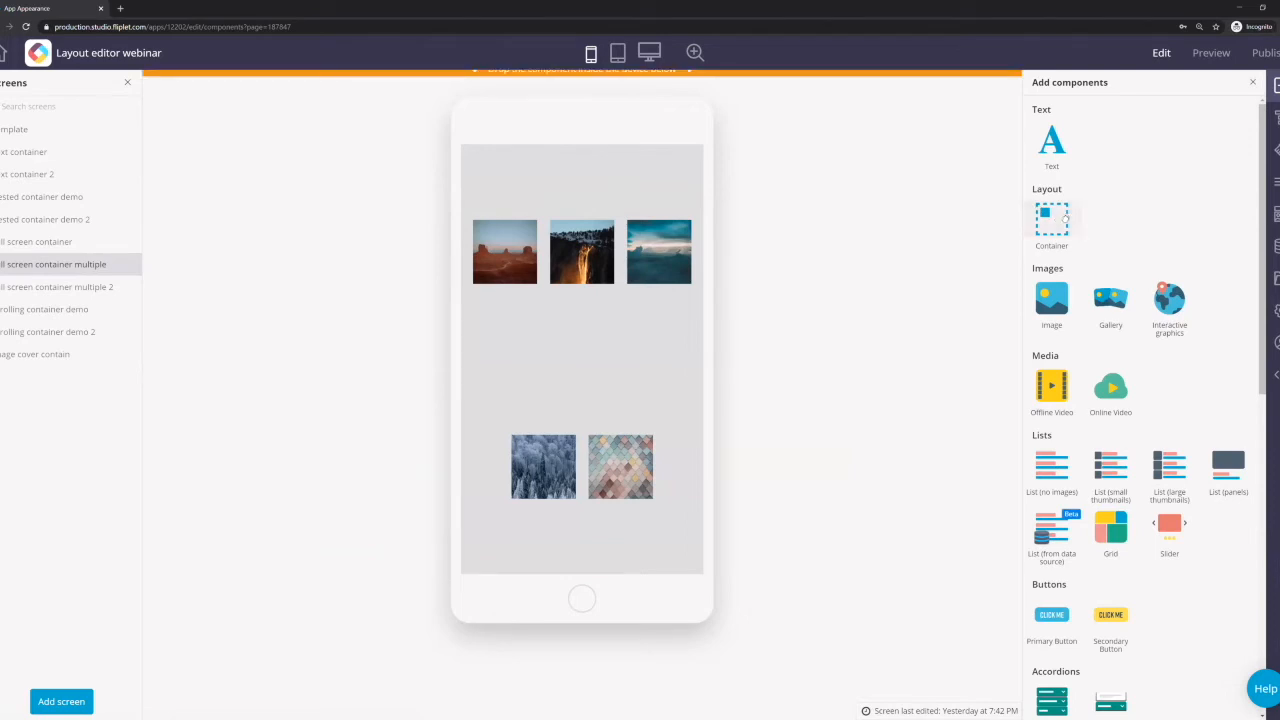
left_click_drag(1066, 218, 1069, 226)
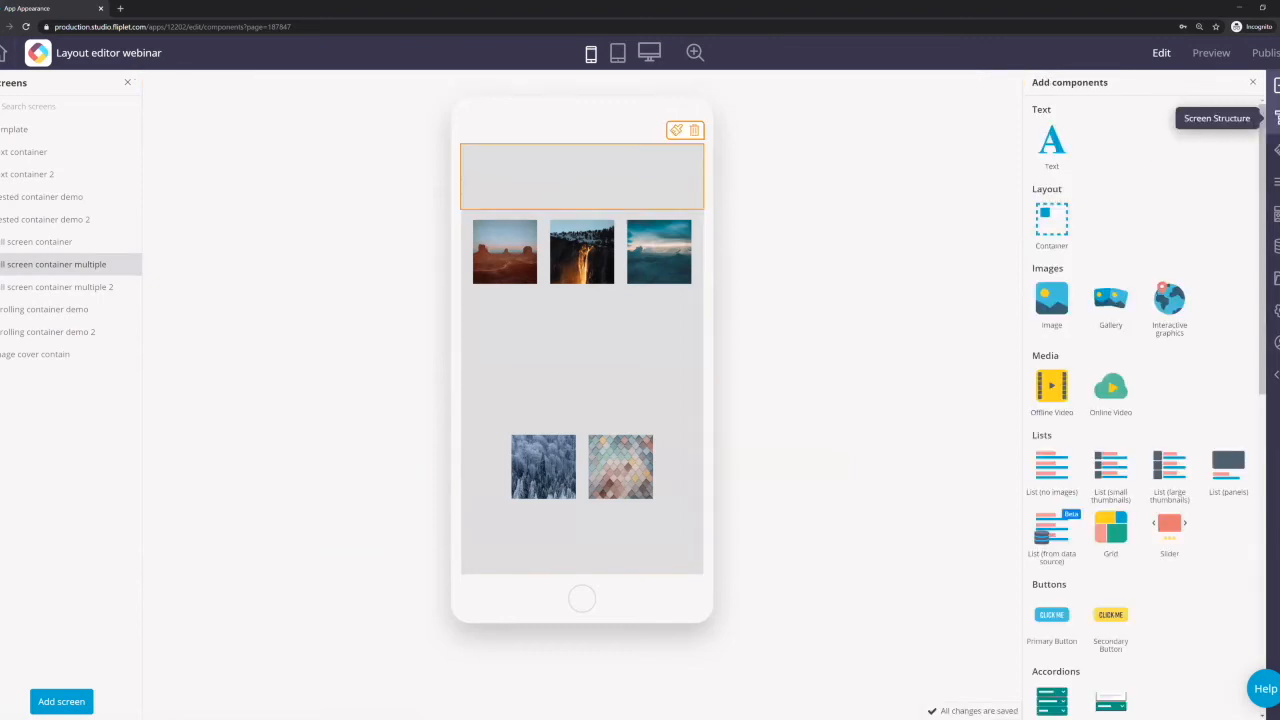
- Nest the container holding the five images inside the newly added container in the screen structure
left_click(1275, 117)
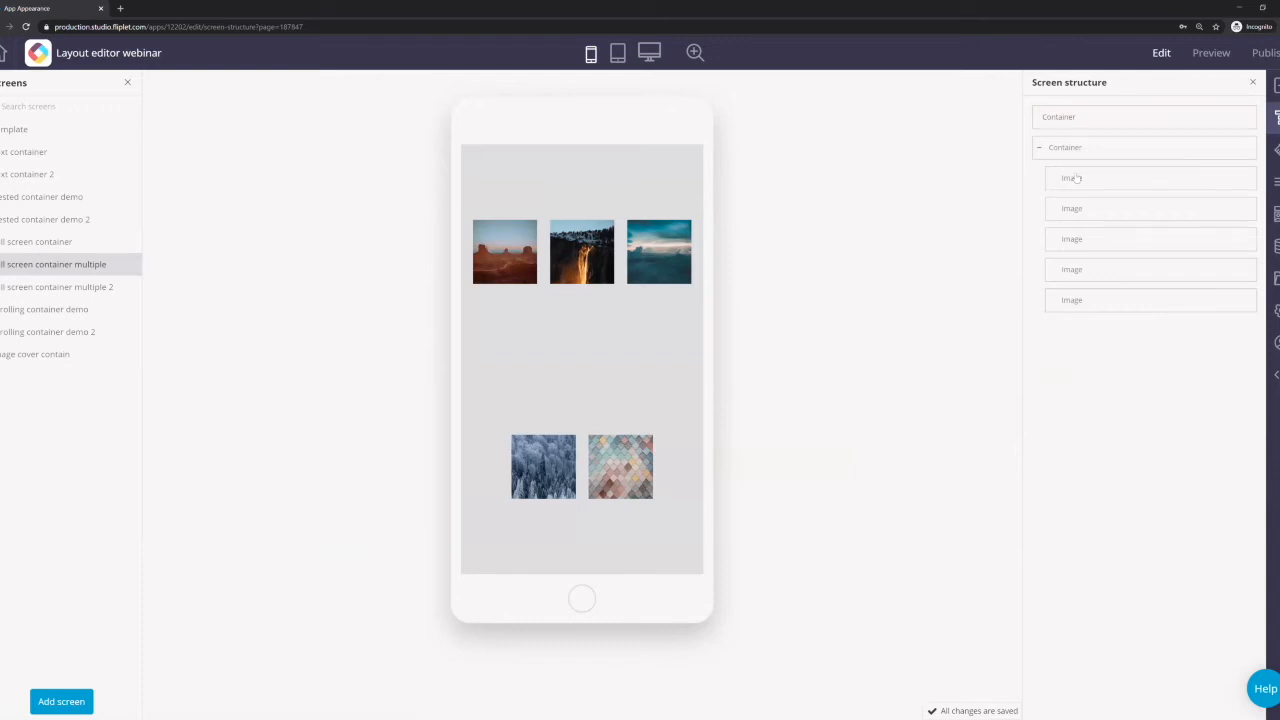
left_click(1226, 119)
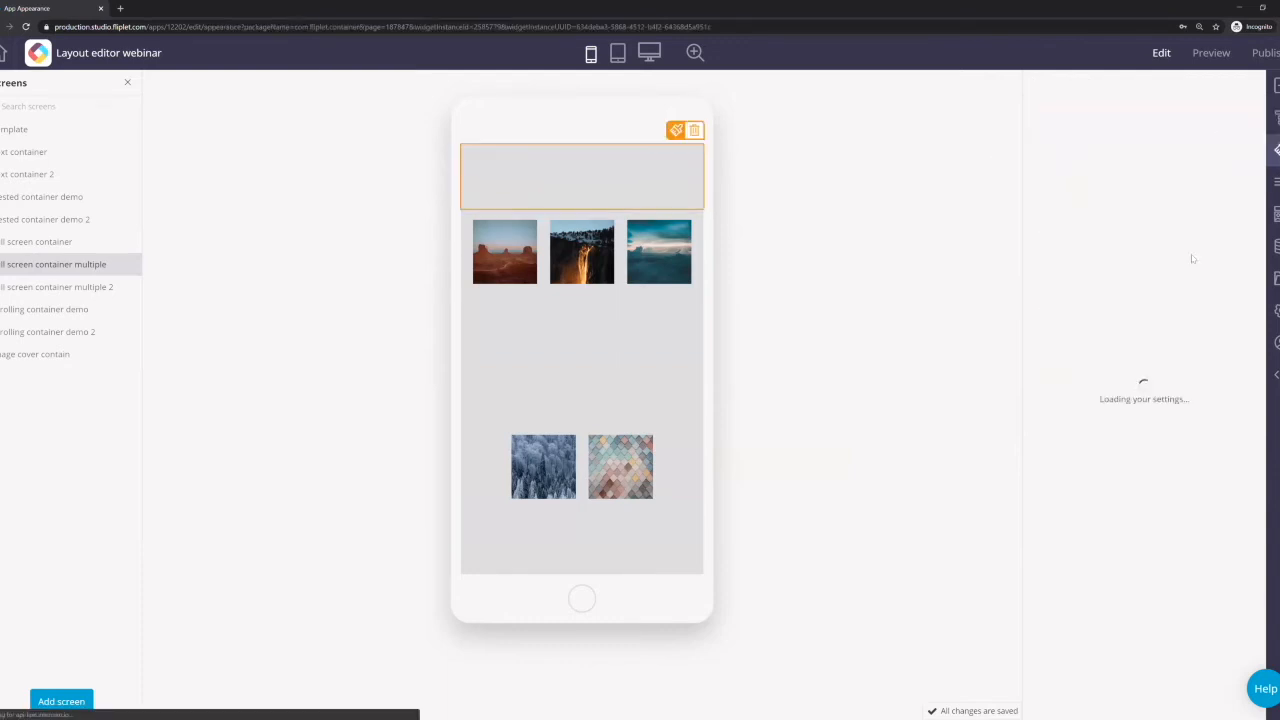
left_click(1275, 86)
left_click(1275, 117)
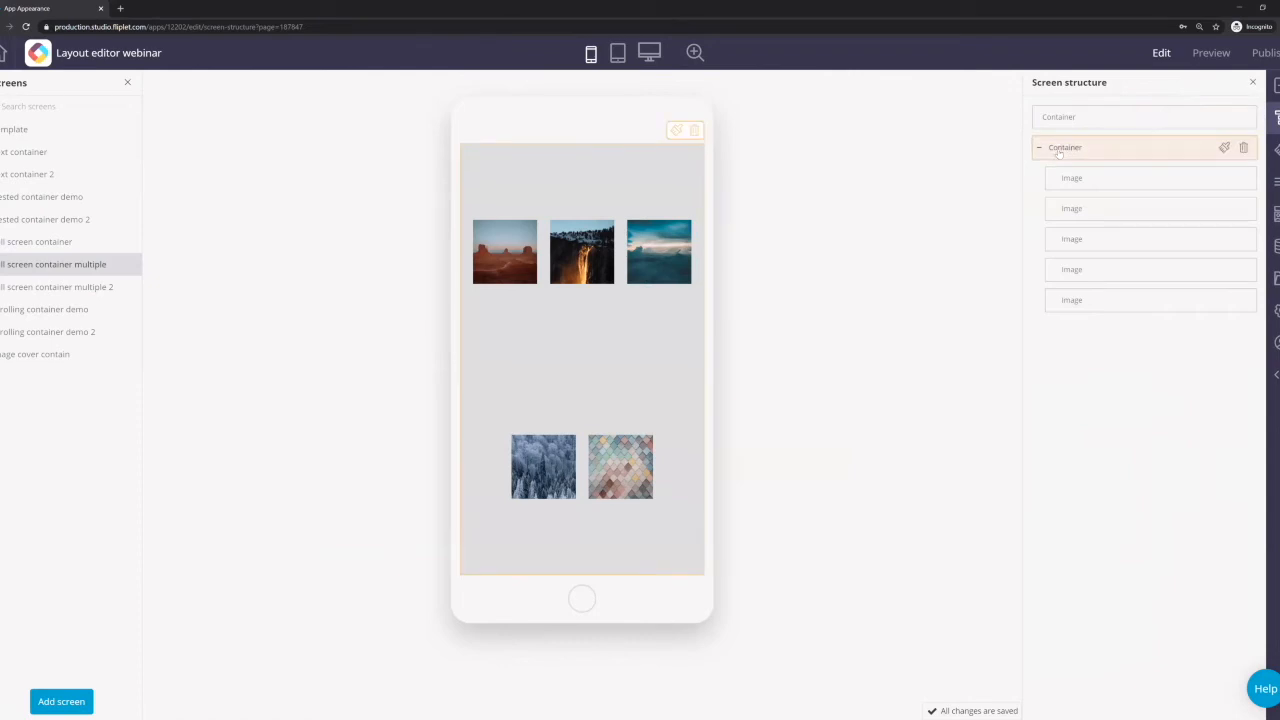
left_click_drag(1008, 113, 1131, 142)
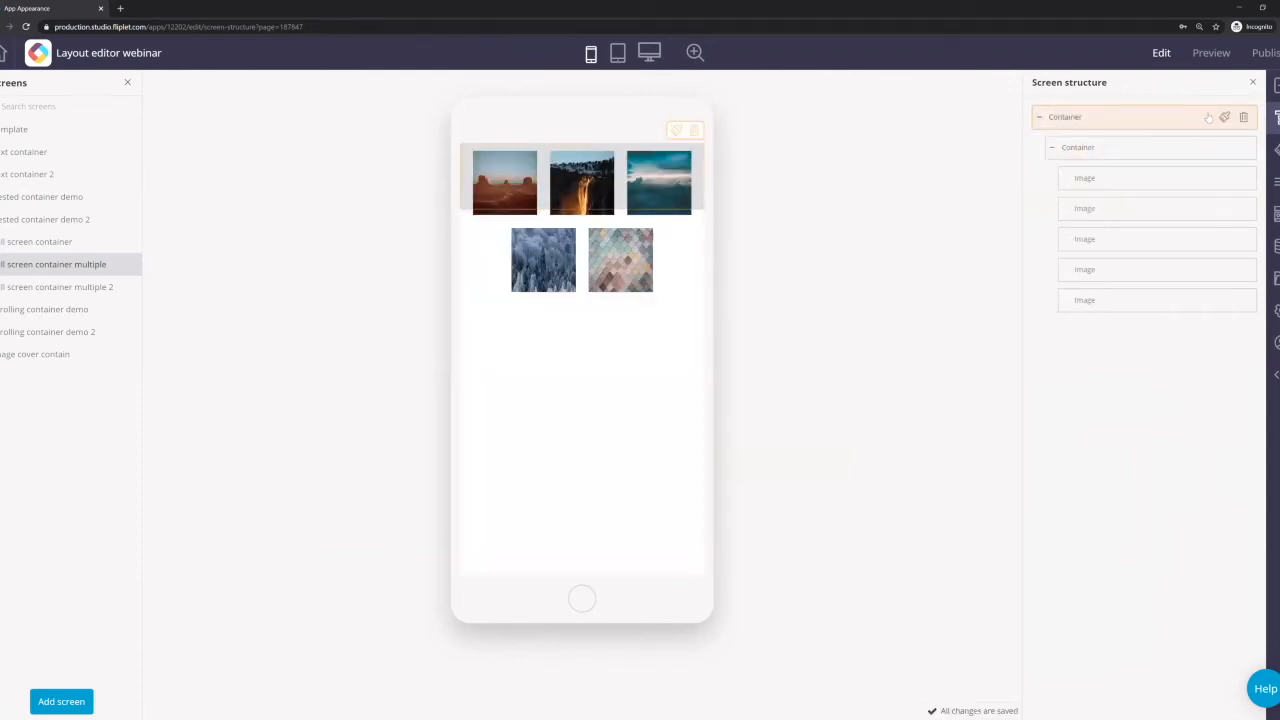
- Set the outer container's mobile positioning to Relative to container
left_click(1224, 117)
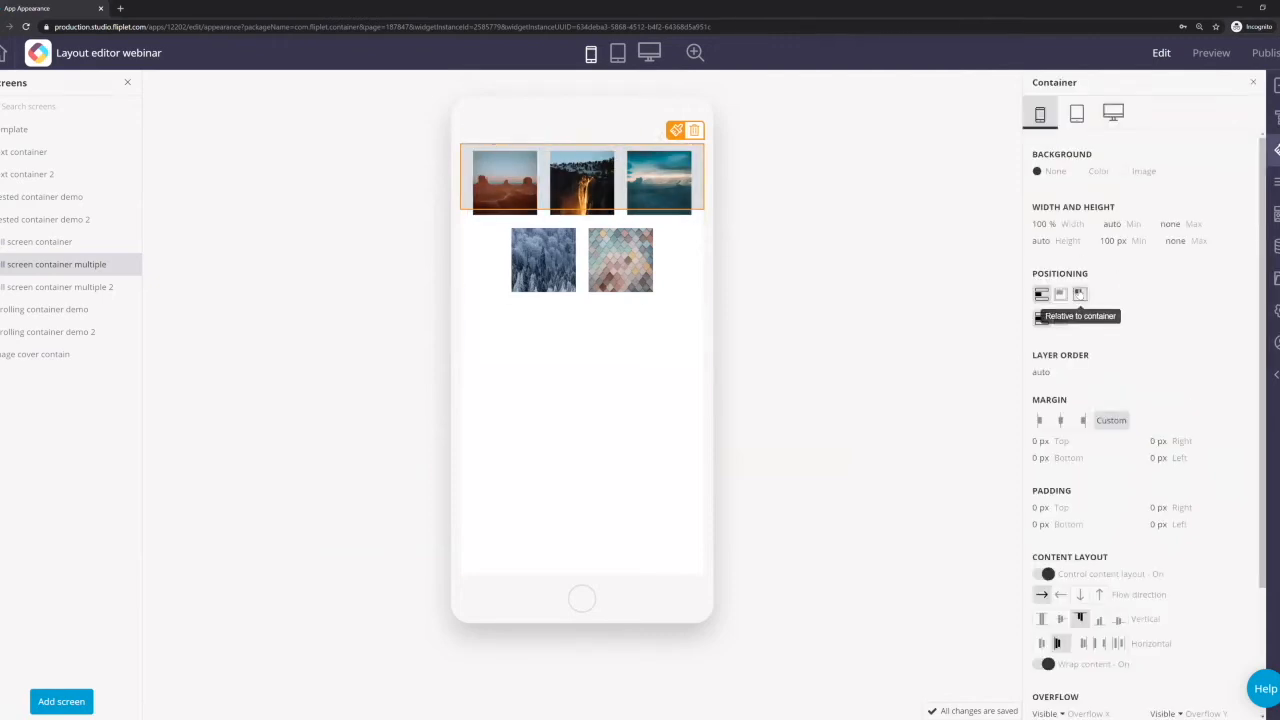
left_click(1079, 293)
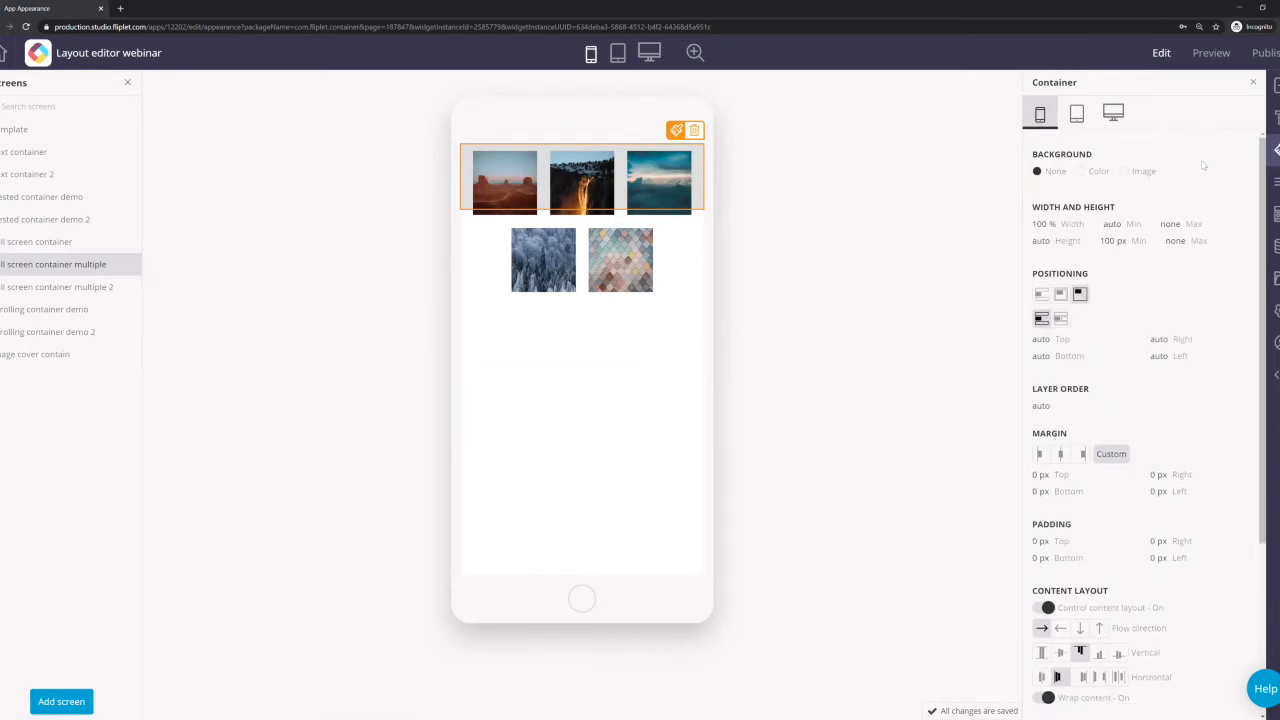
left_click(1273, 118)
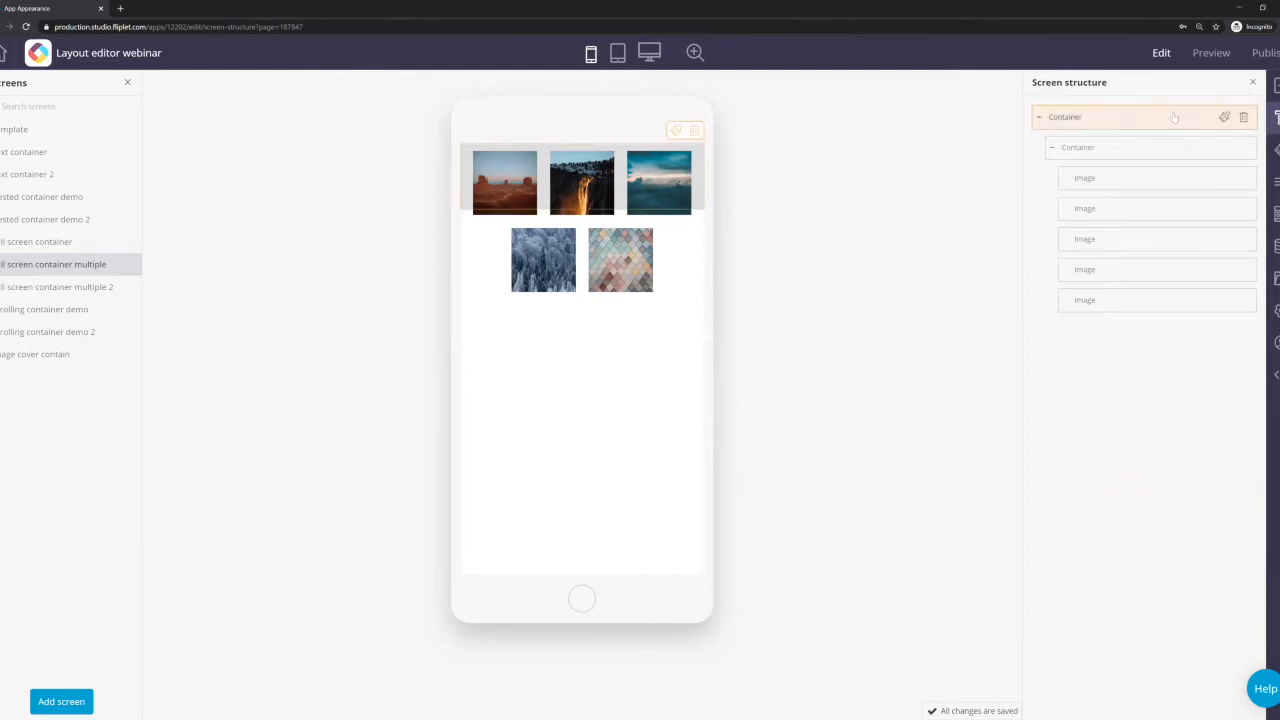
- Center the outer container's content both vertically and horizontally in its mobile content layout
left_click(1224, 121)
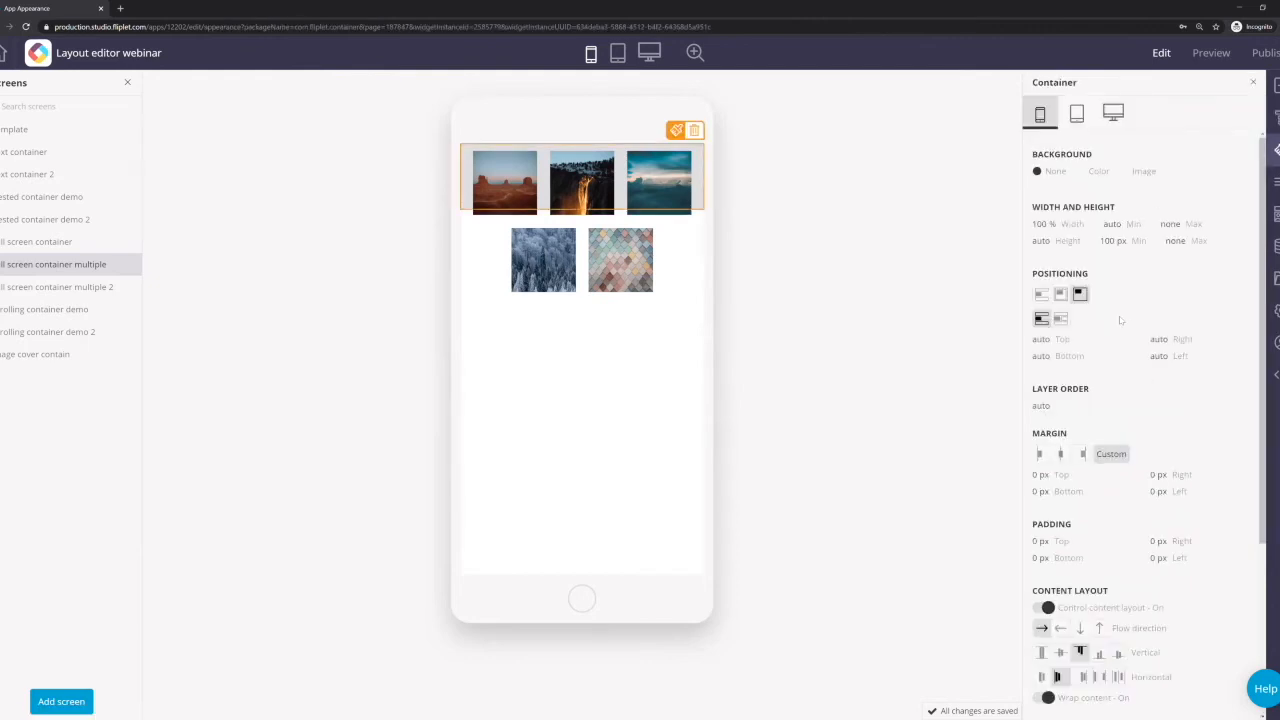
scroll(1108, 315, "down", 3)
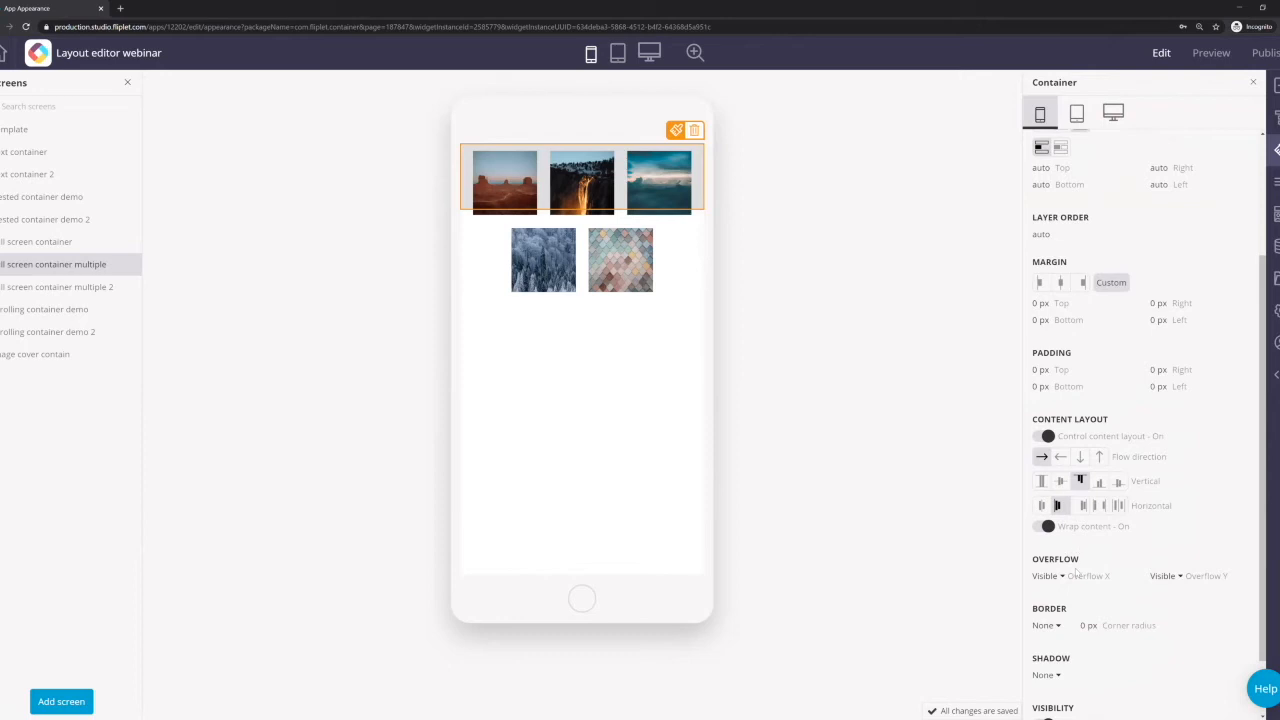
left_click(1042, 505)
left_click(1061, 481)
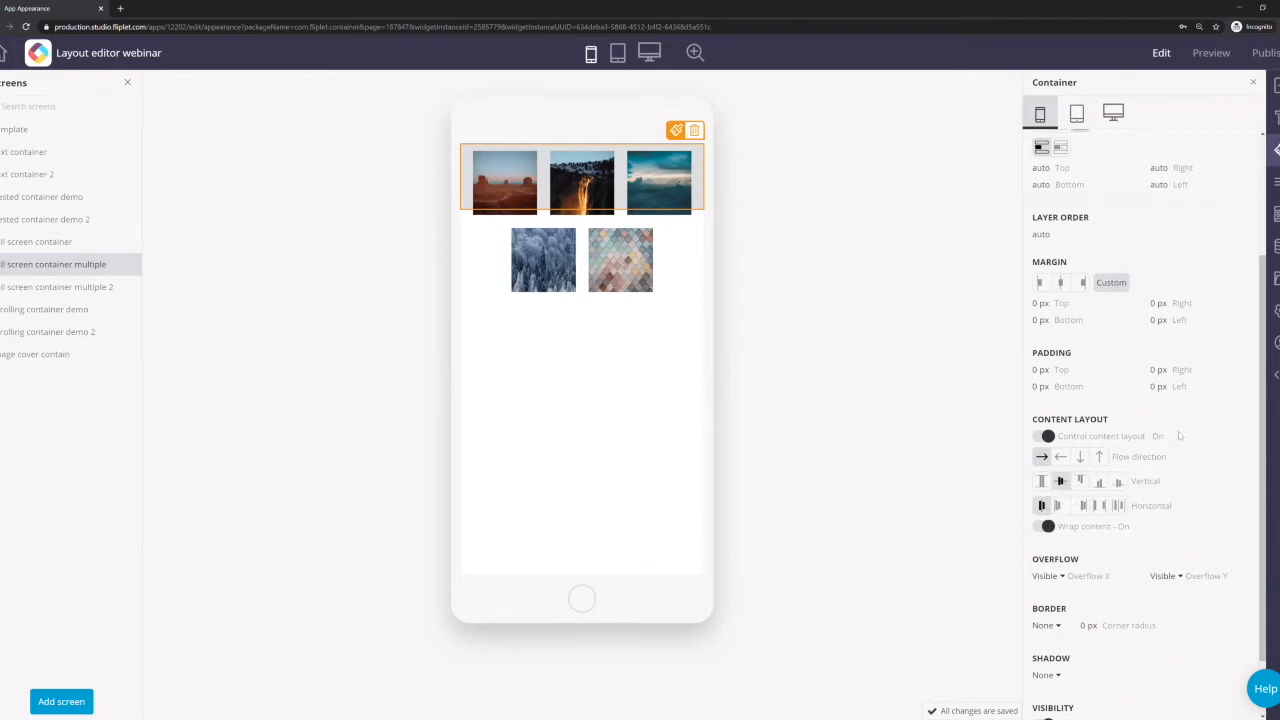
- Set the outer container's height to 100 % for mobile
scroll(1160, 368, "up", 3)
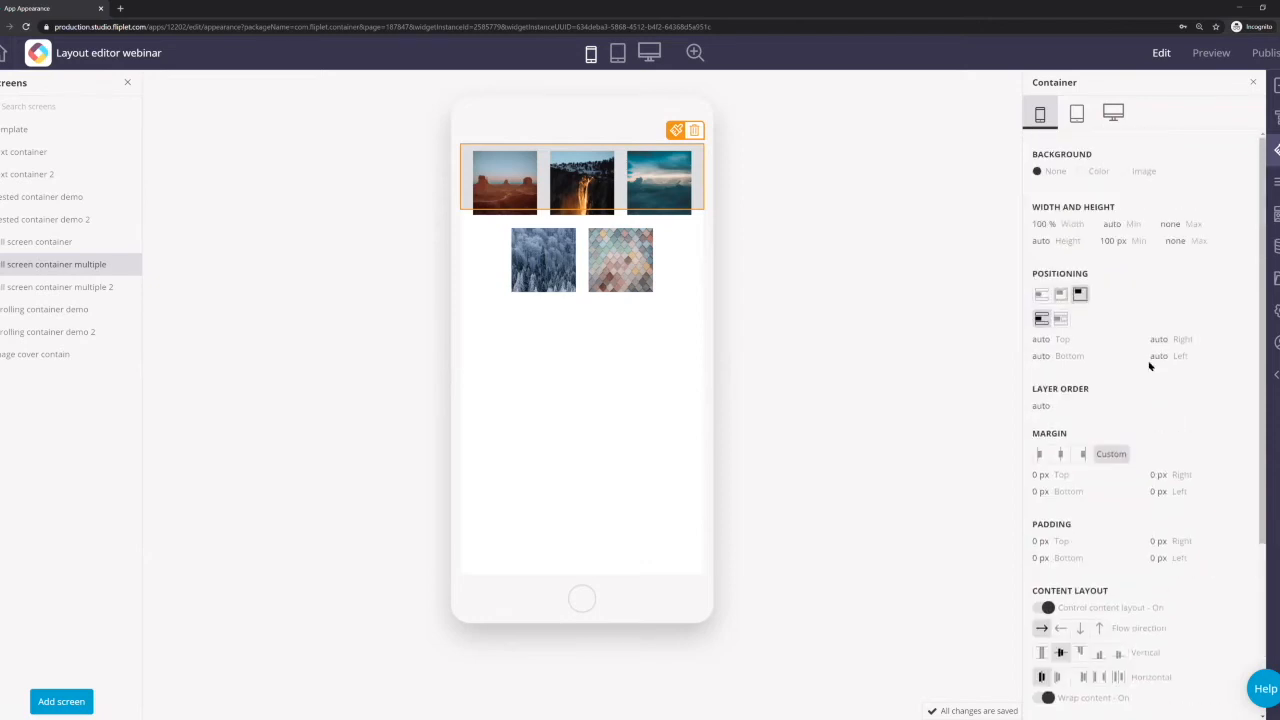
left_click(1038, 241)
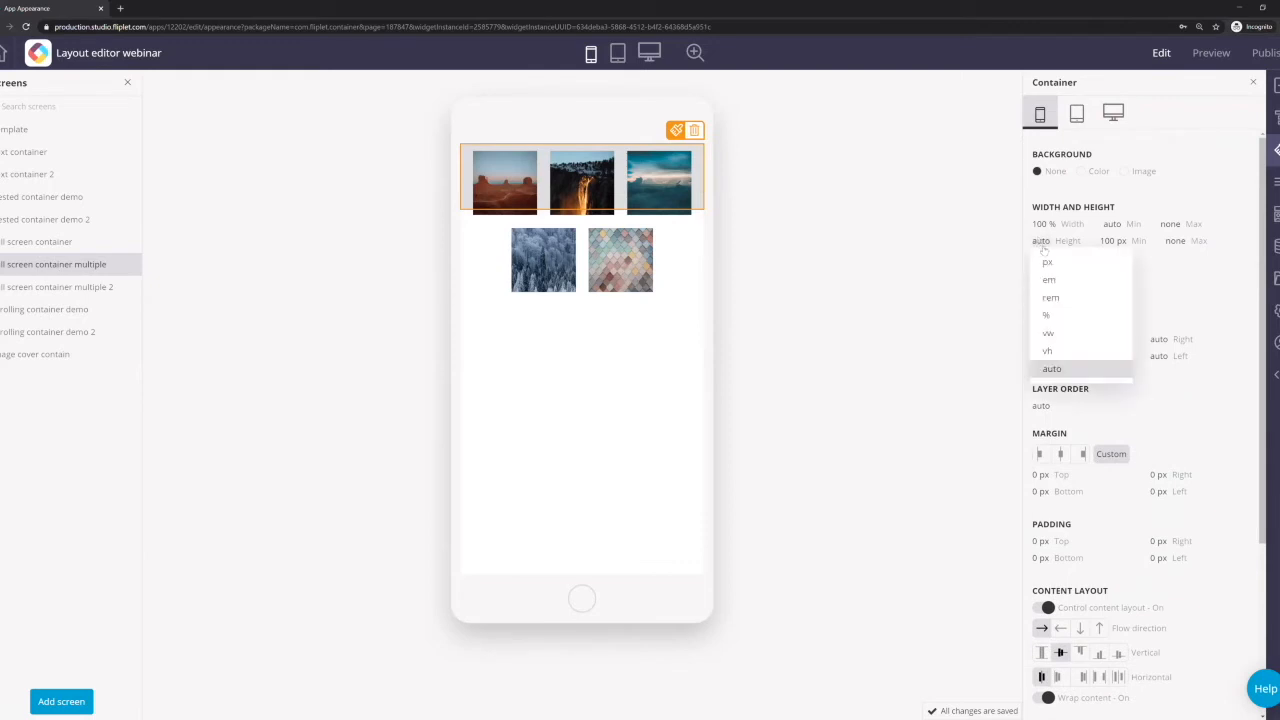
left_click(1053, 314)
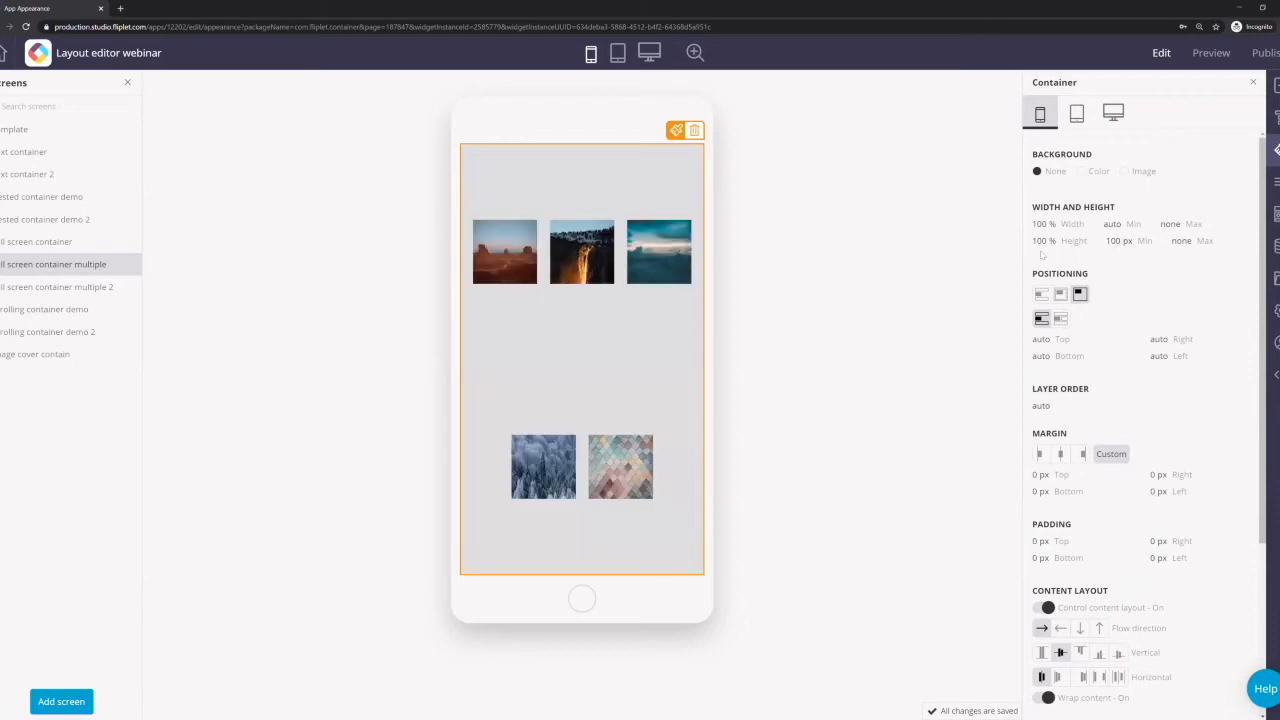
scroll(1112, 399, "down", 2)
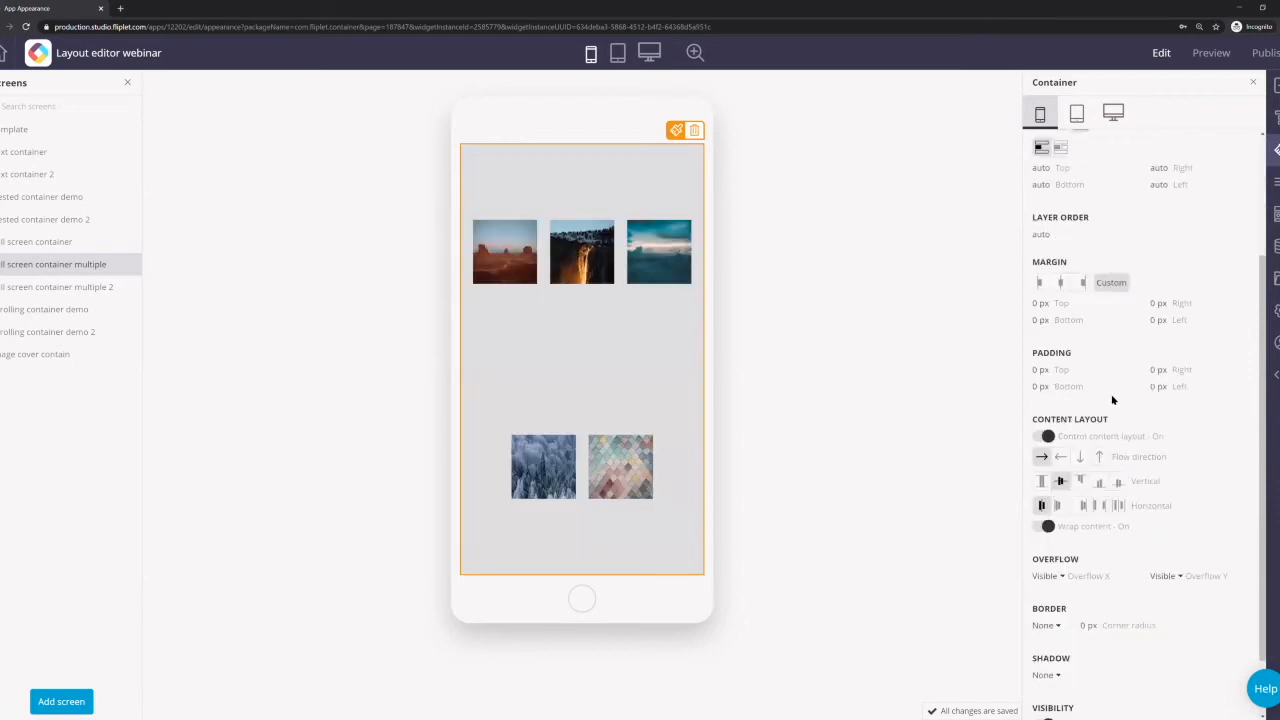
left_click(1048, 527)
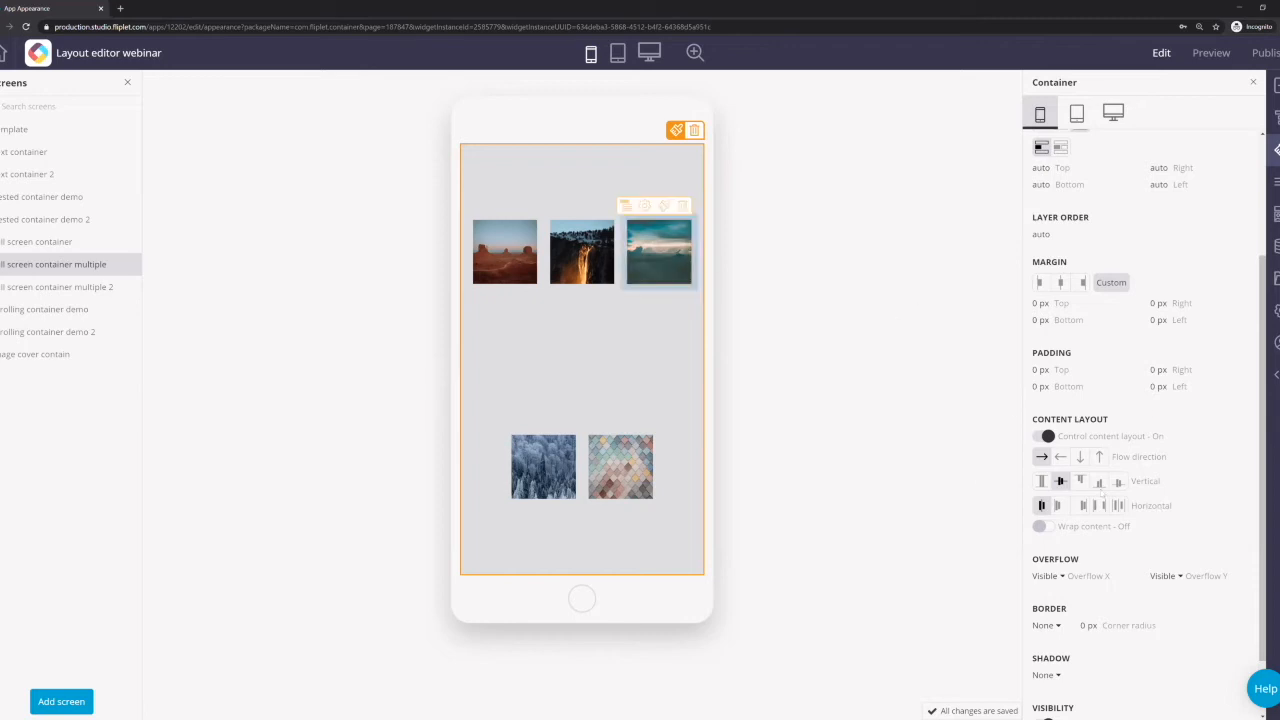
left_click(1039, 529)
scroll(1129, 369, "up", 1)
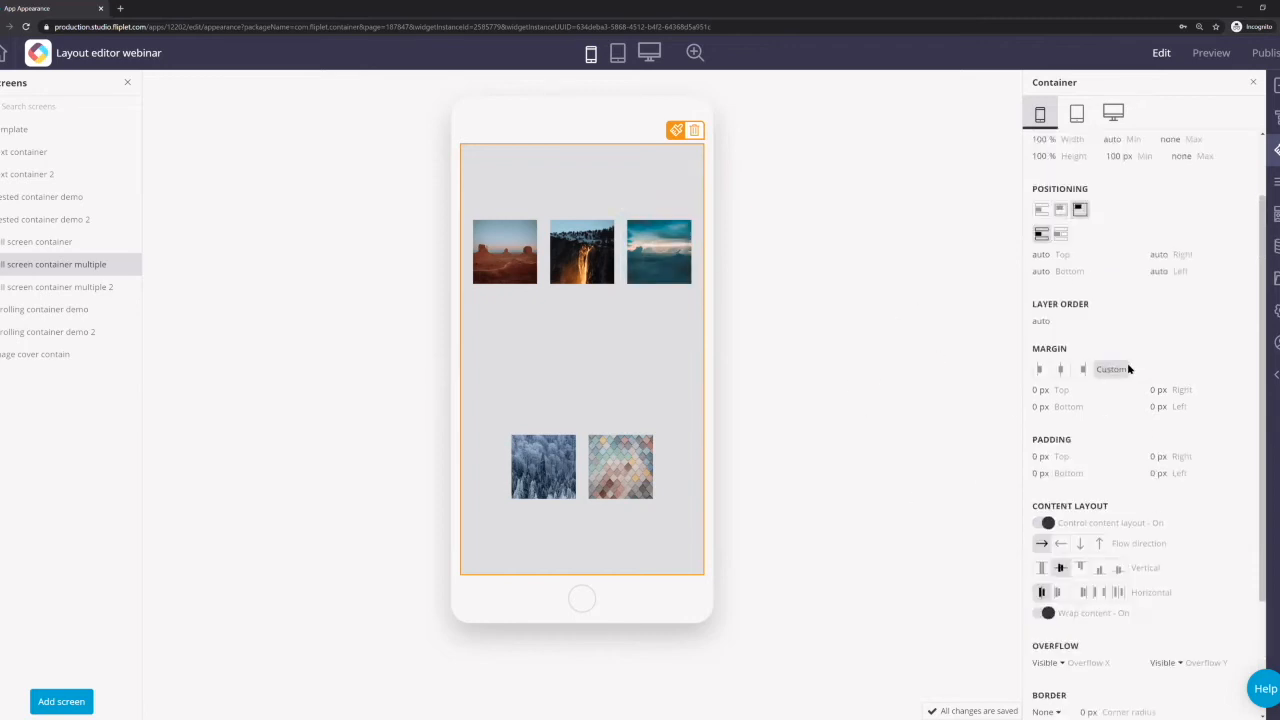
scroll(1129, 369, "up", 1)
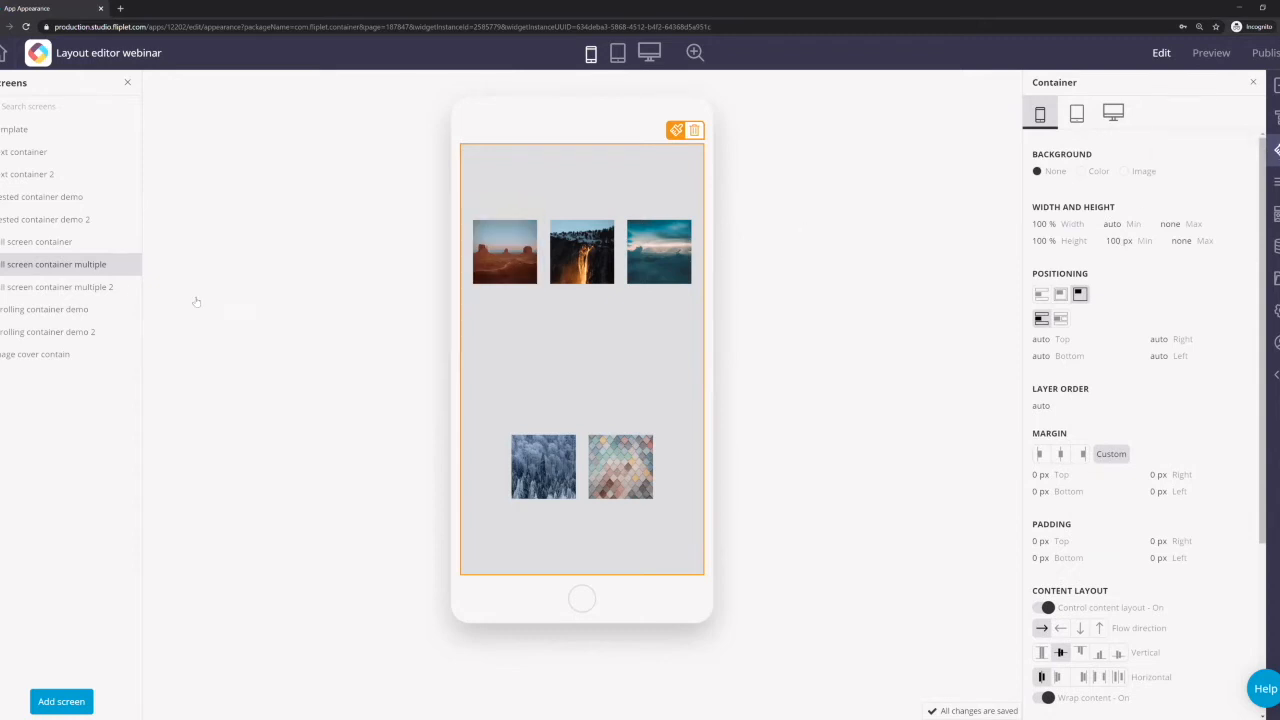
- Open the Full screen container multiple 2 screen and examine the sizing, positioning and content layout of its inner and outer containers
left_click(84, 289)
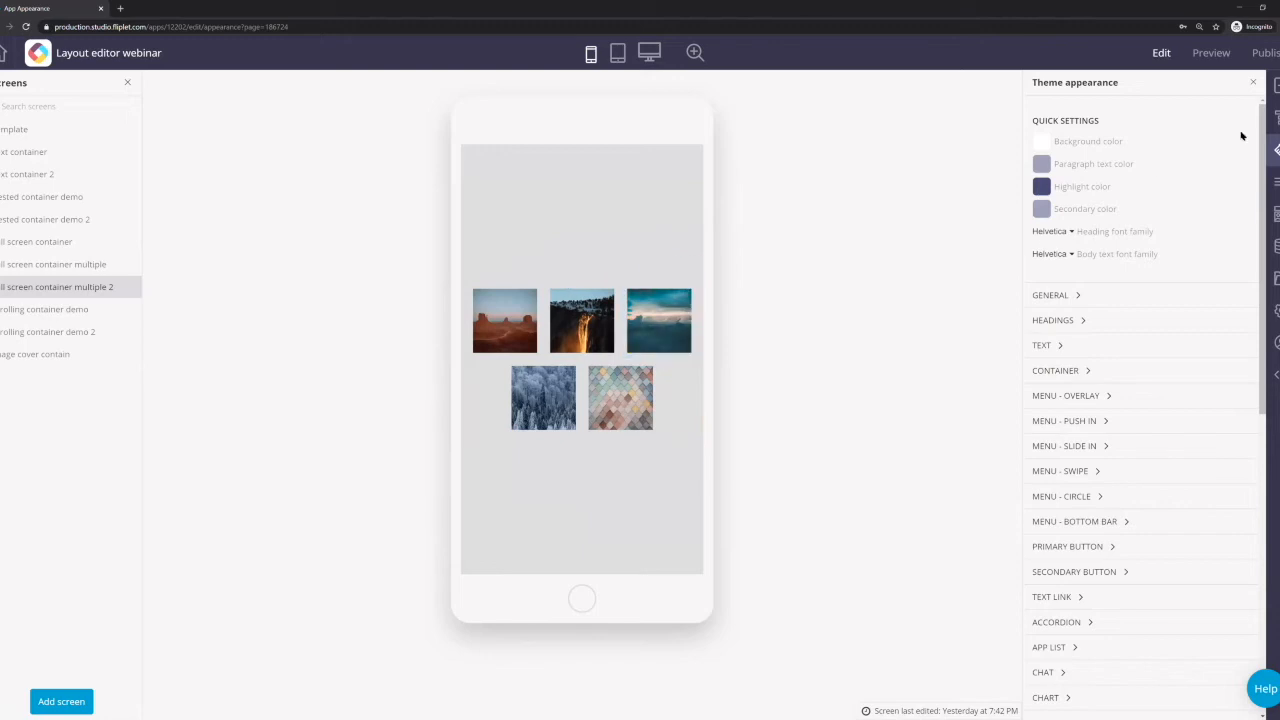
left_click(1275, 117)
left_click(1226, 148)
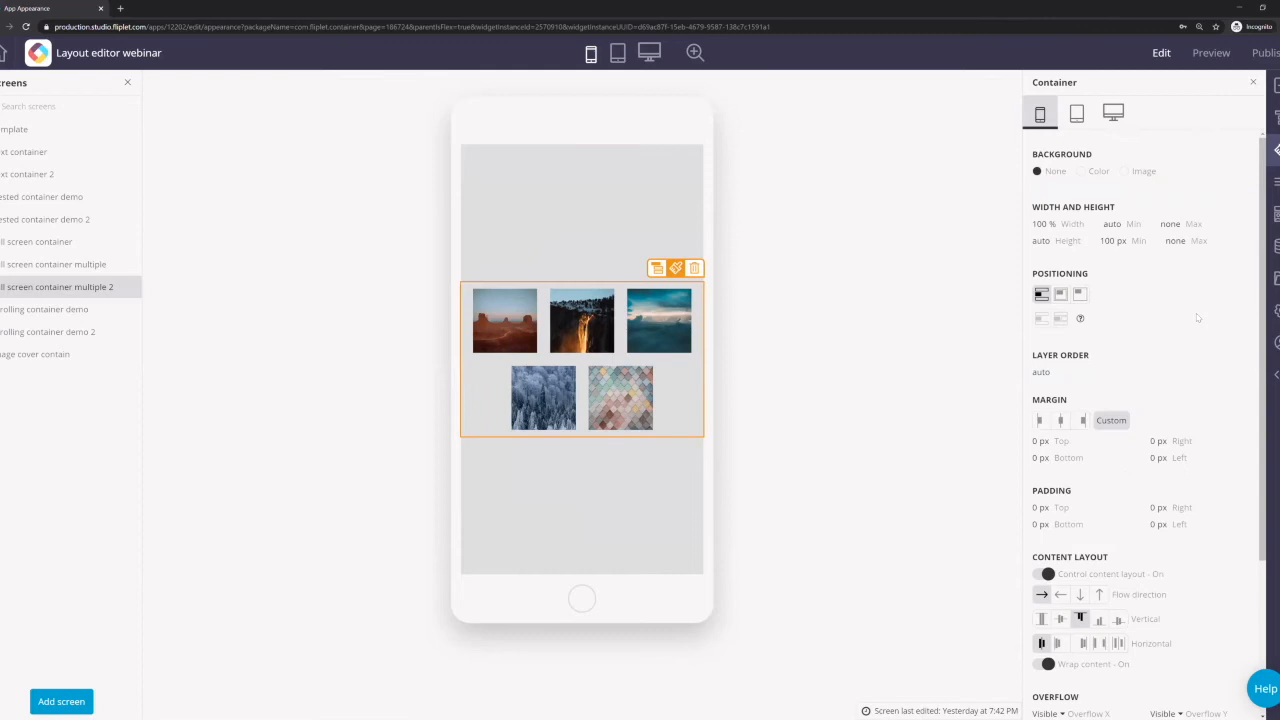
scroll(1197, 317, "down", 2)
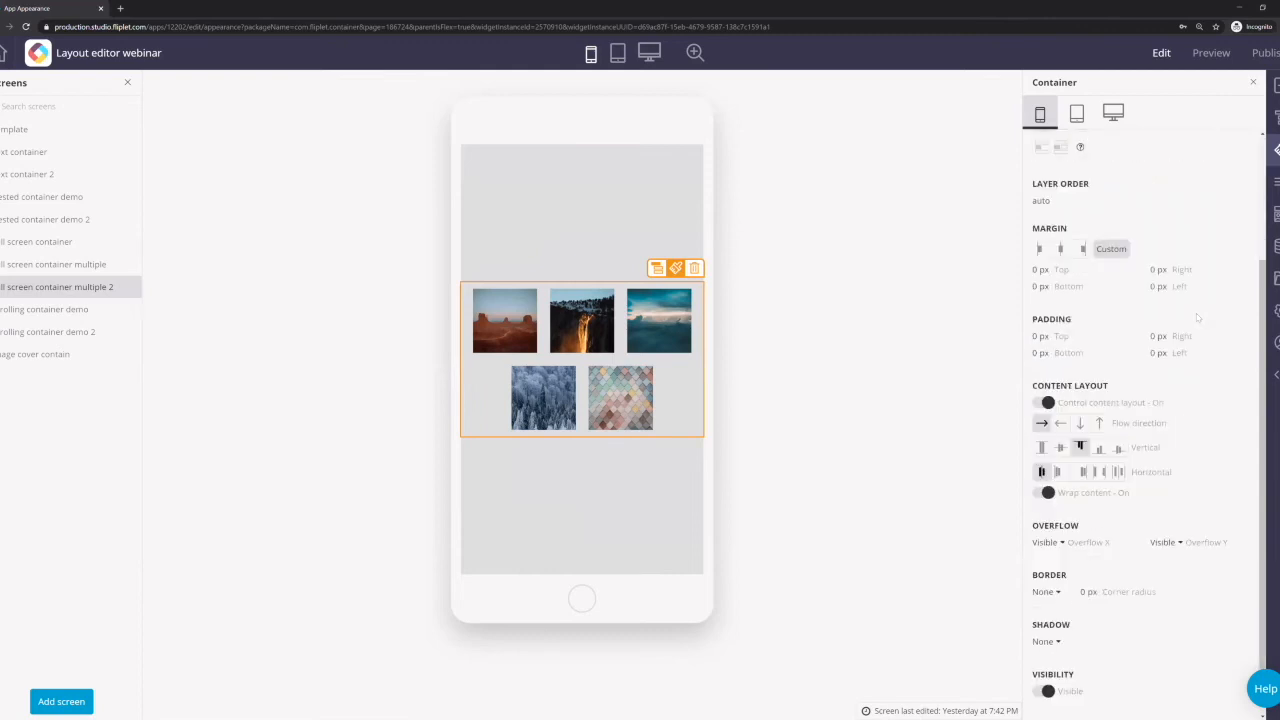
scroll(1132, 405, "up", 1)
scroll(1132, 405, "up", 2)
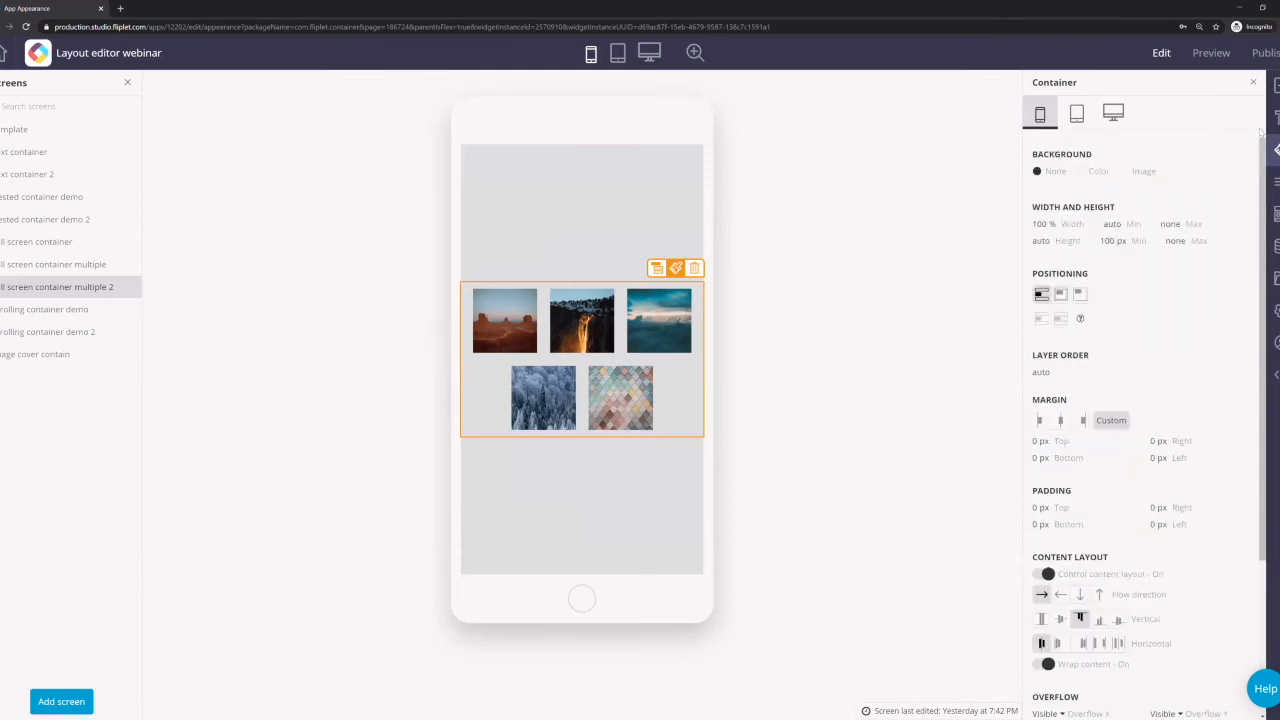
left_click(1276, 117)
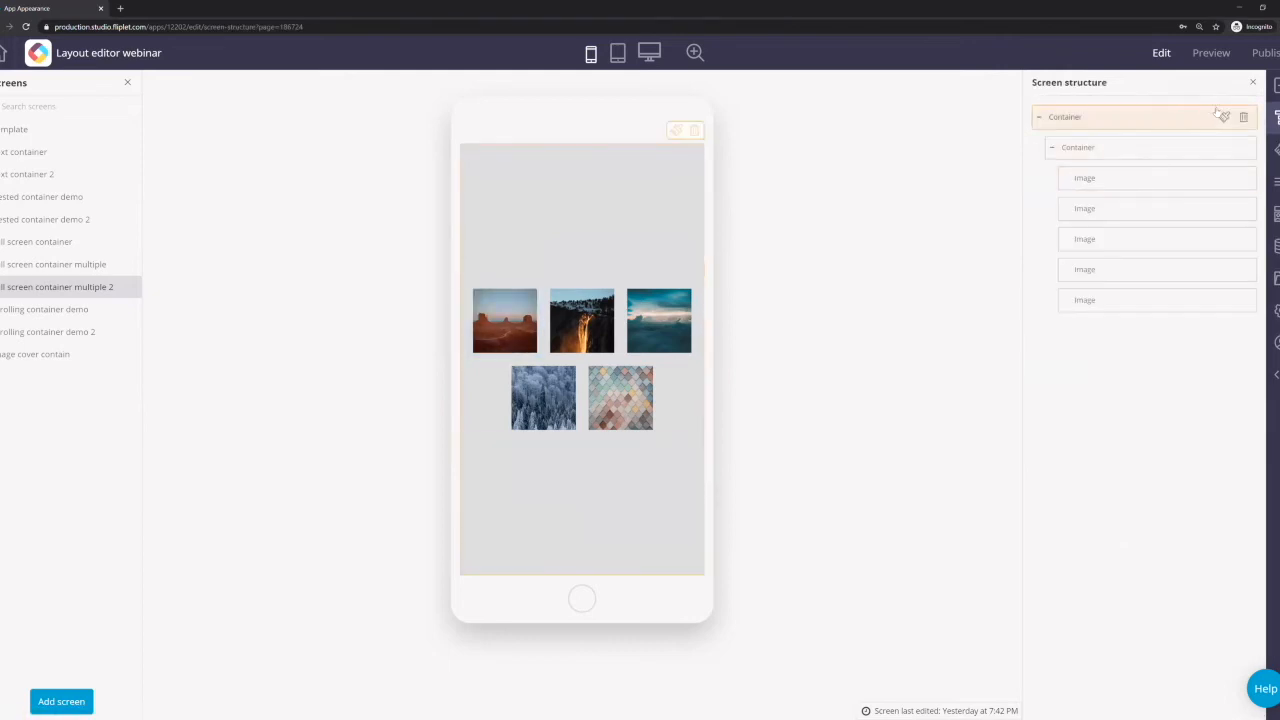
left_click(1221, 116)
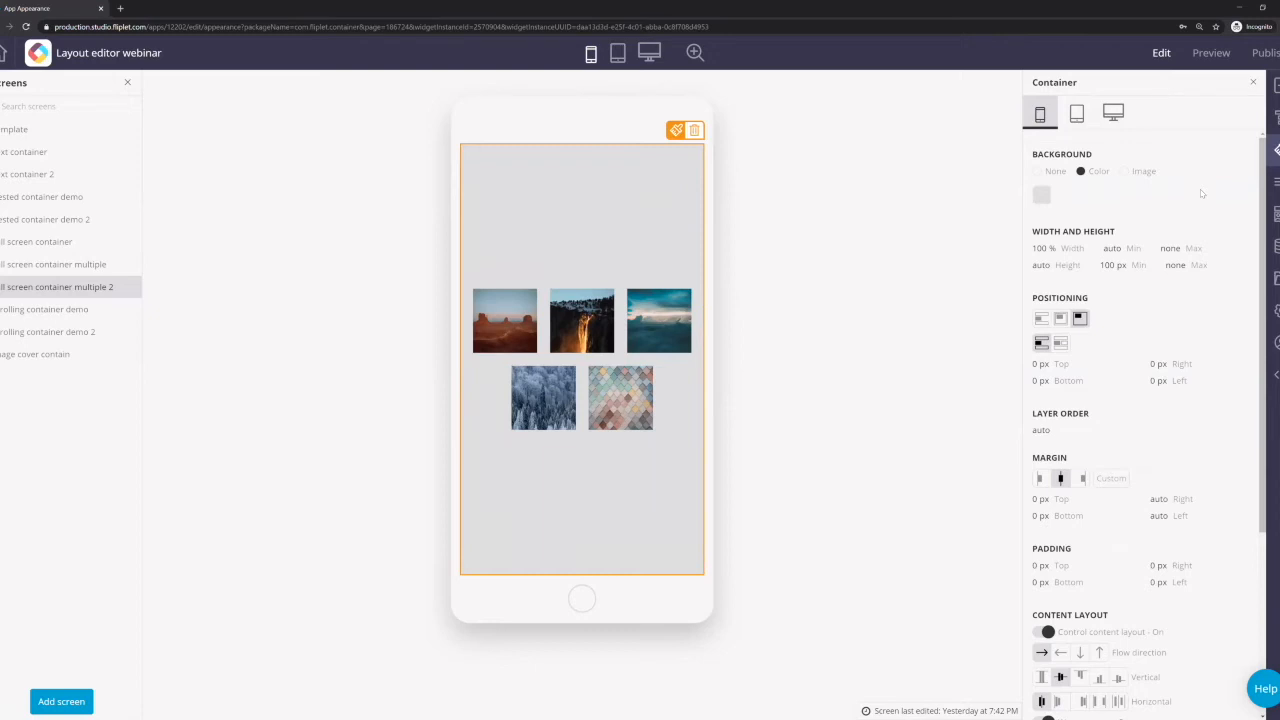
scroll(1120, 400, "down", 2)
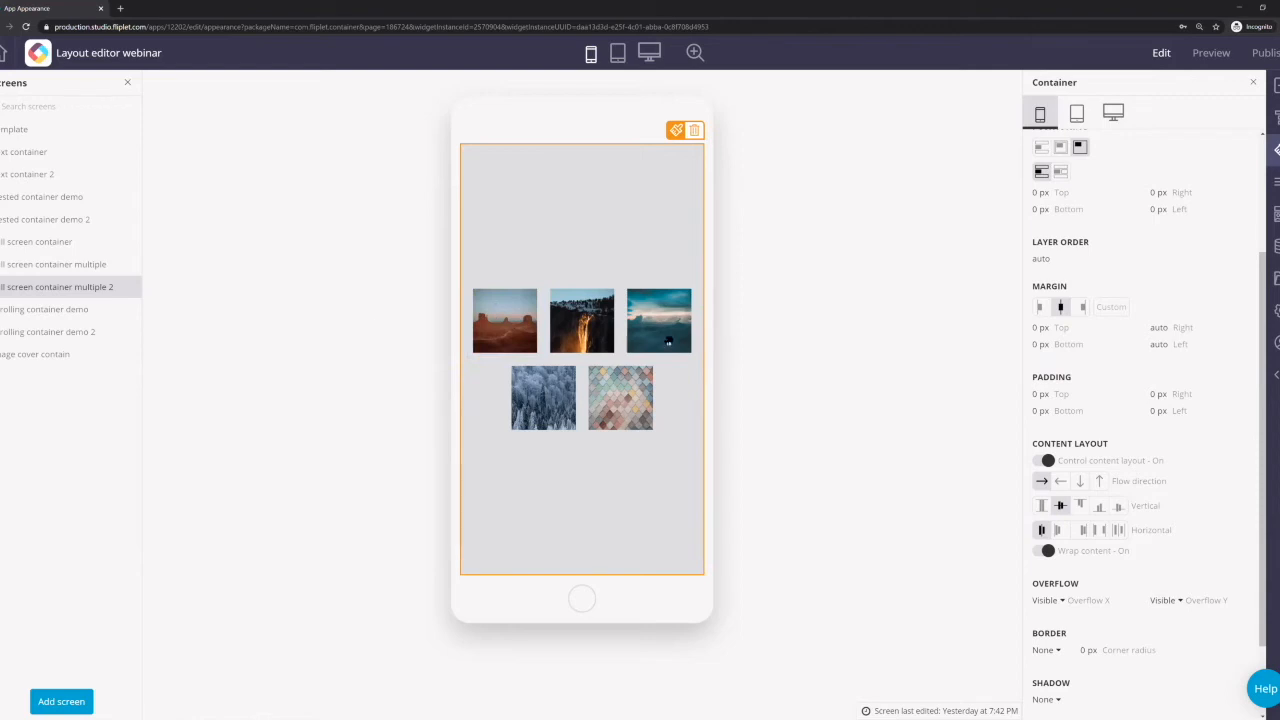
- On the Scrolling container demo screen, set the image container's Overflow X to Scroll and turn off content wrapping
left_click(75, 311)
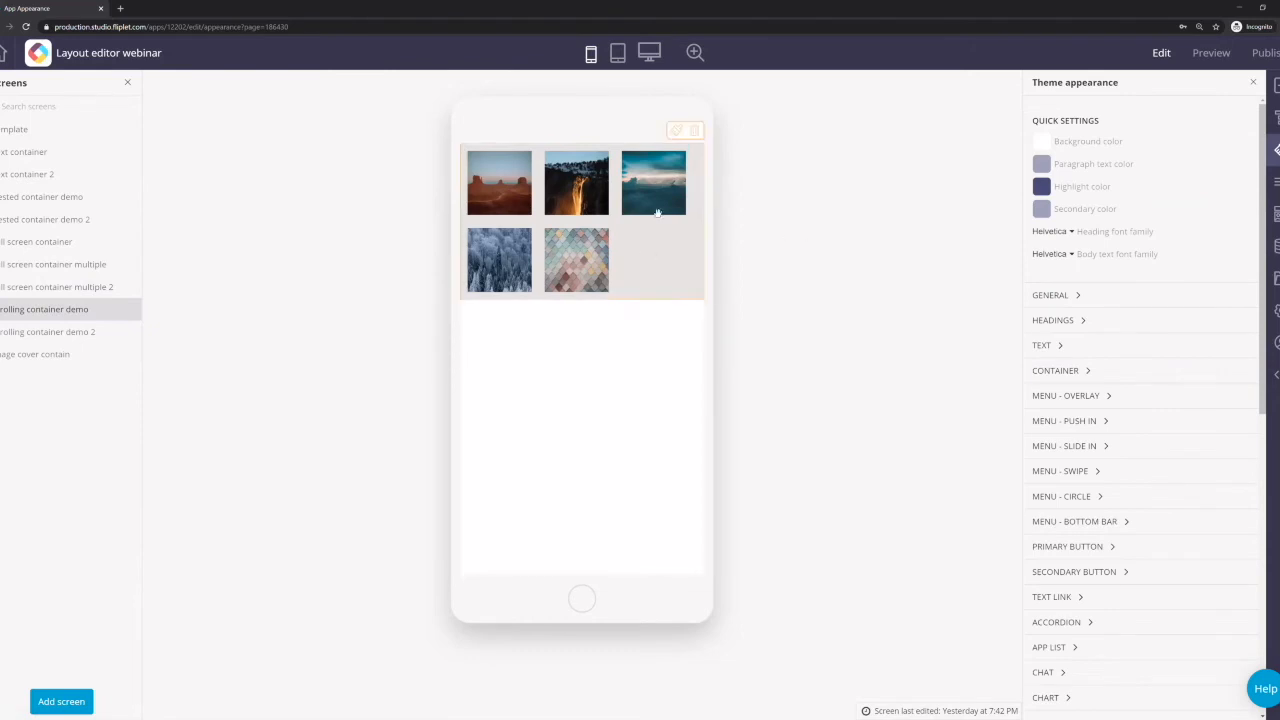
mouse_move(655, 130)
mouse_move(694, 206)
left_click(677, 131)
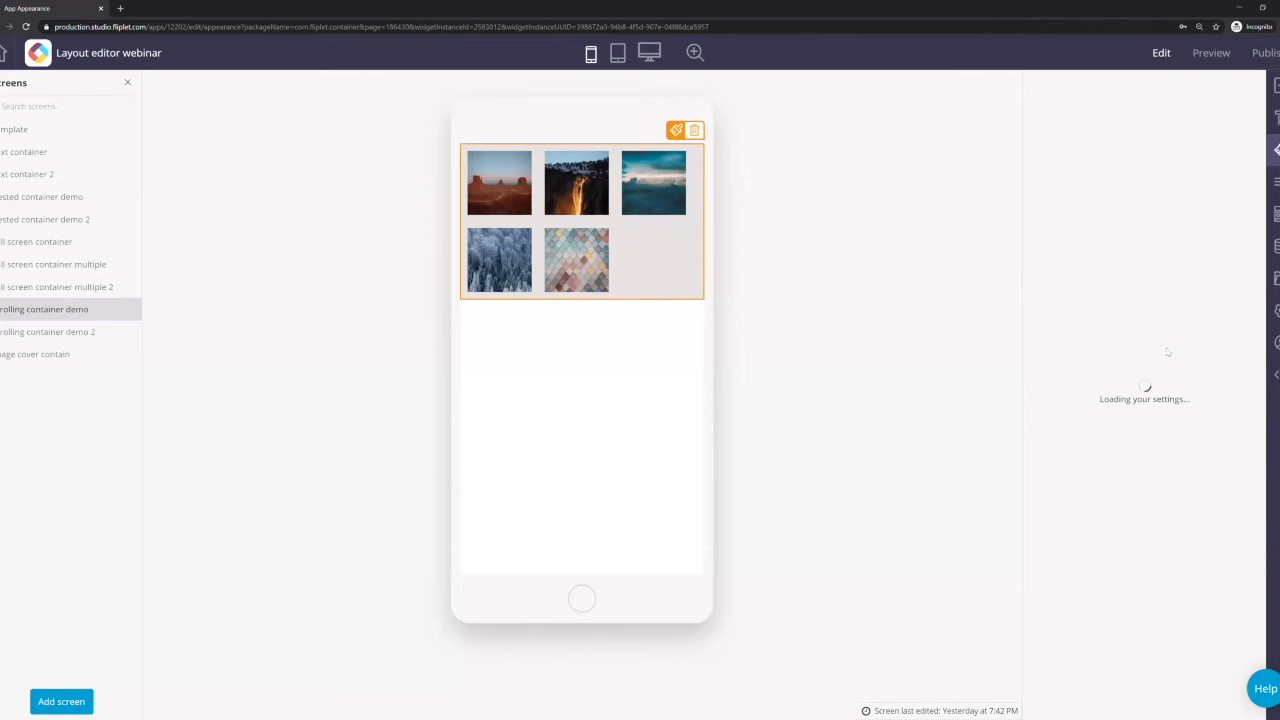
scroll(1164, 365, "down", 3)
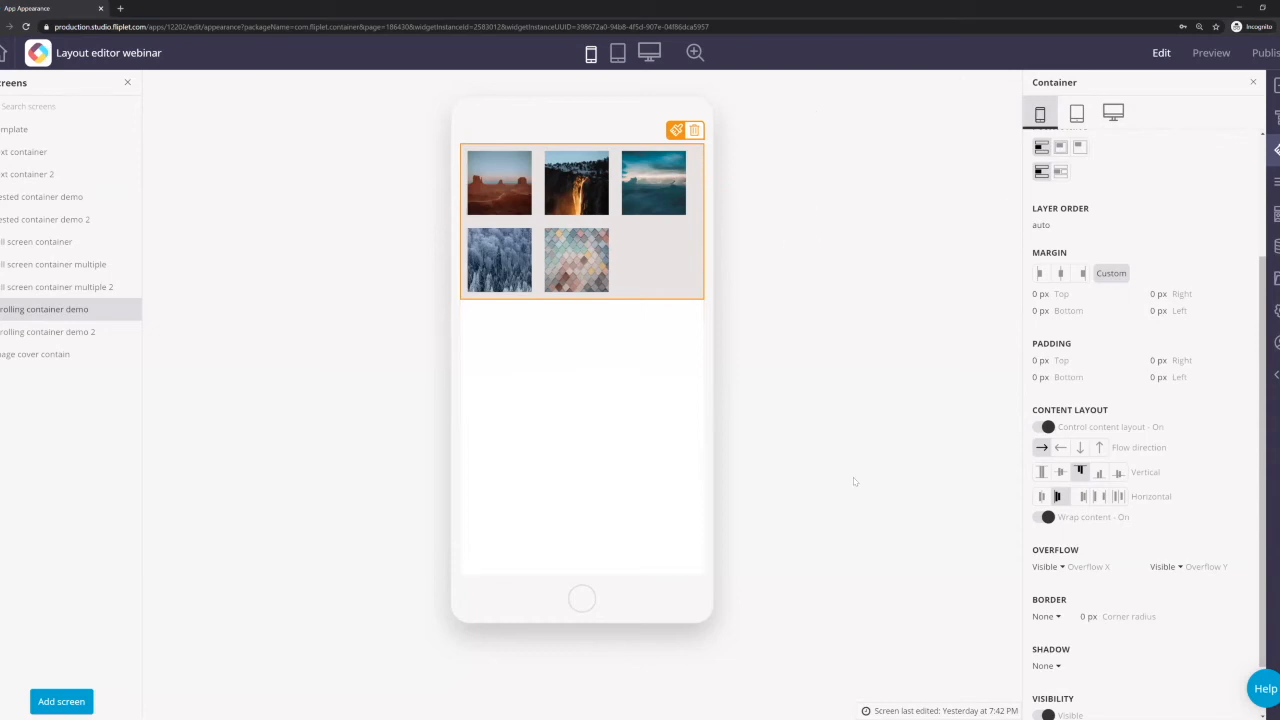
left_click(1061, 568)
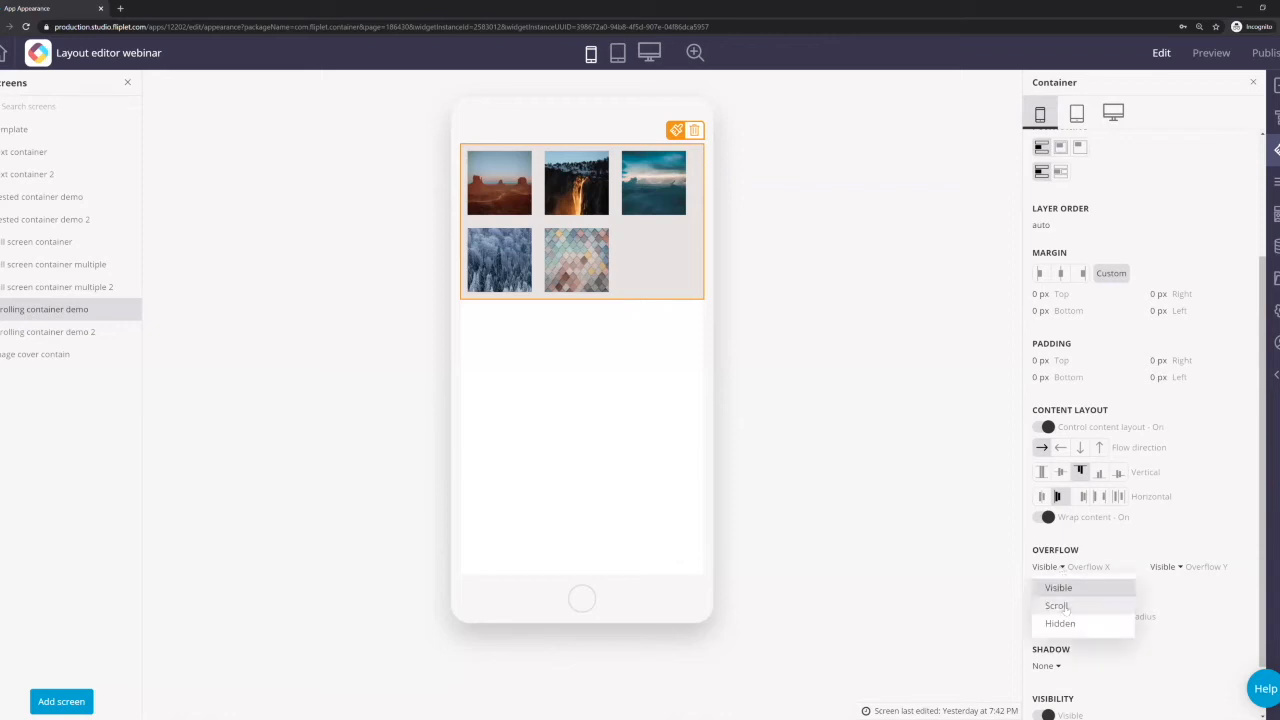
left_click(1066, 606)
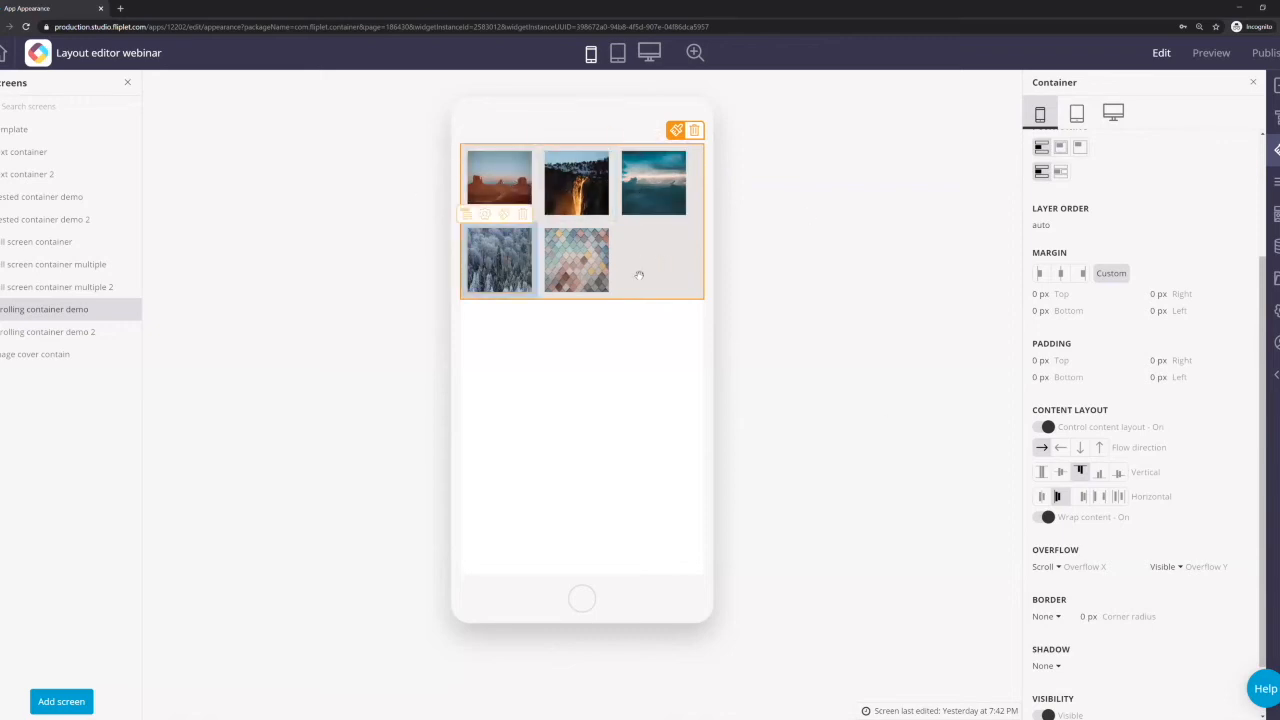
left_click(1048, 517)
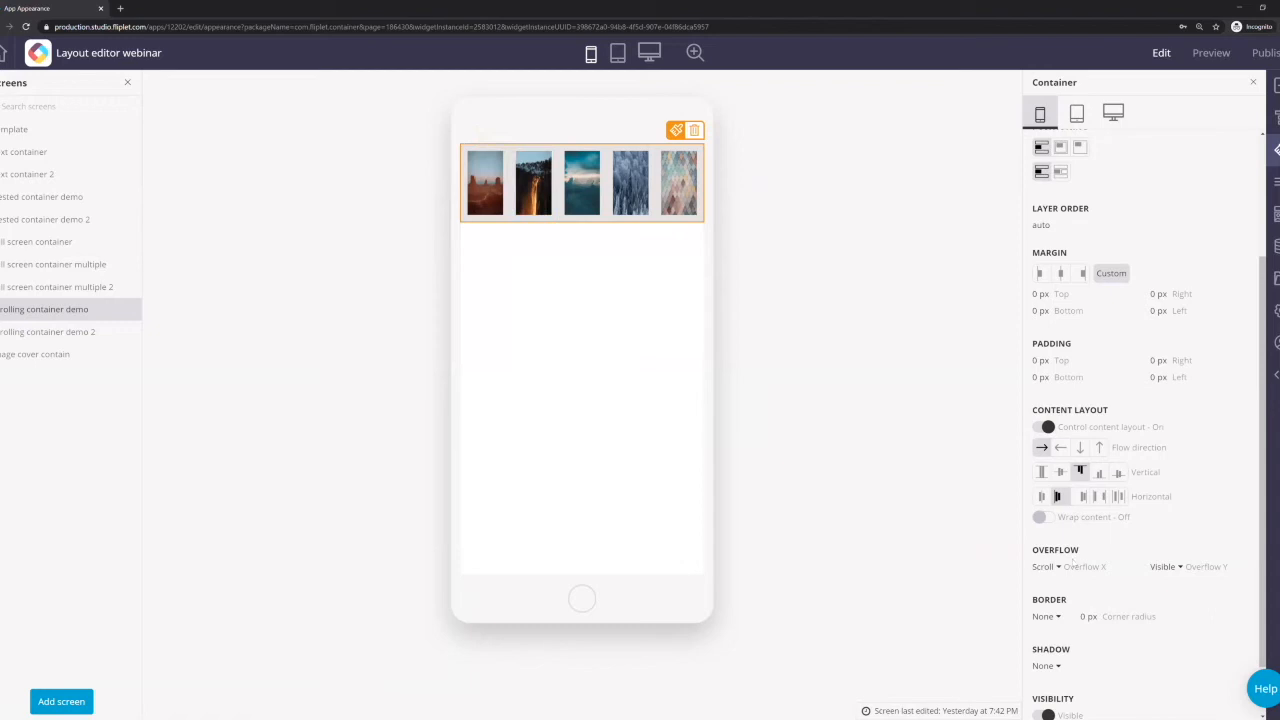
- Add a new container above the image container and nest the image container inside it in the screen structure
scroll(1064, 570, "up", 3)
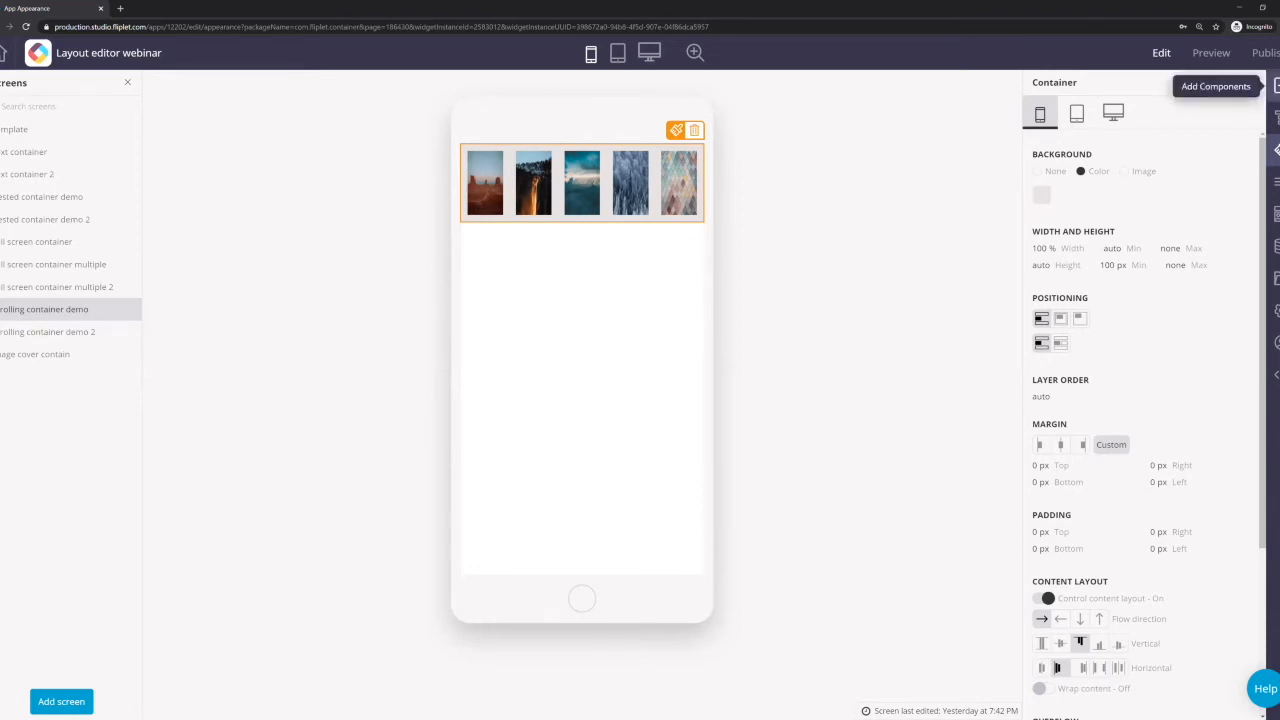
left_click(1276, 86)
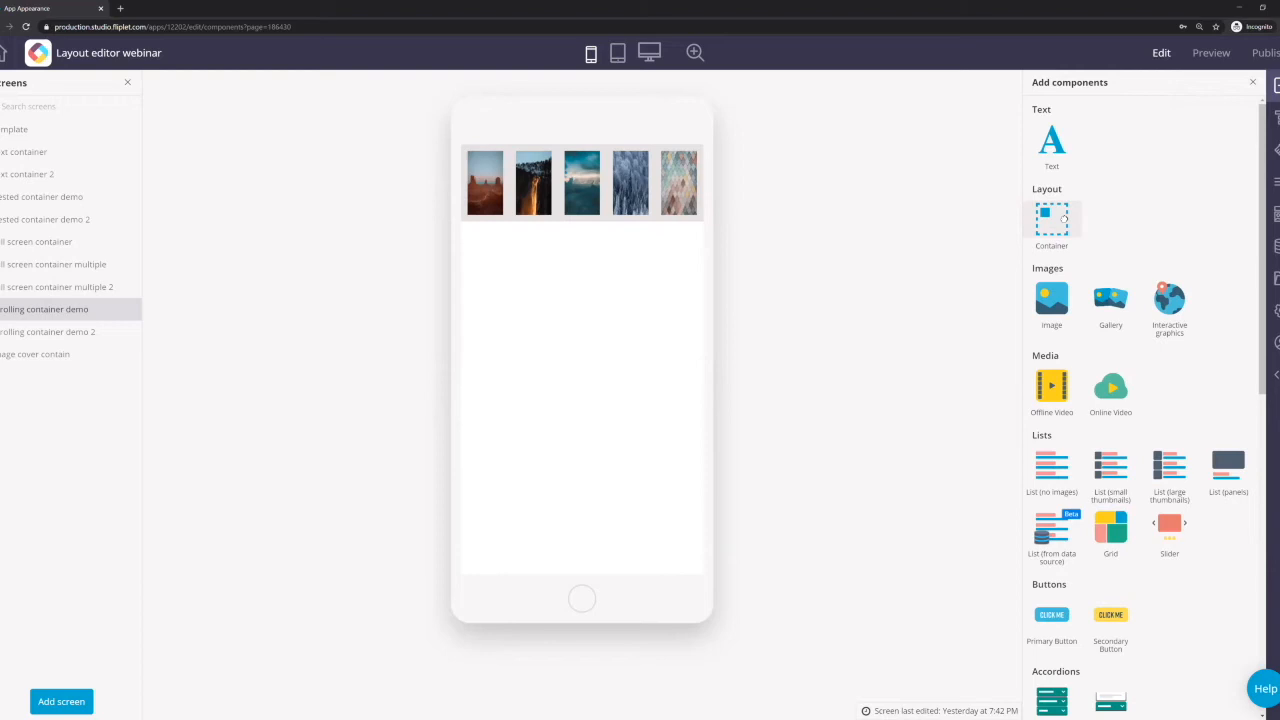
left_click_drag(1063, 219, 520, 150)
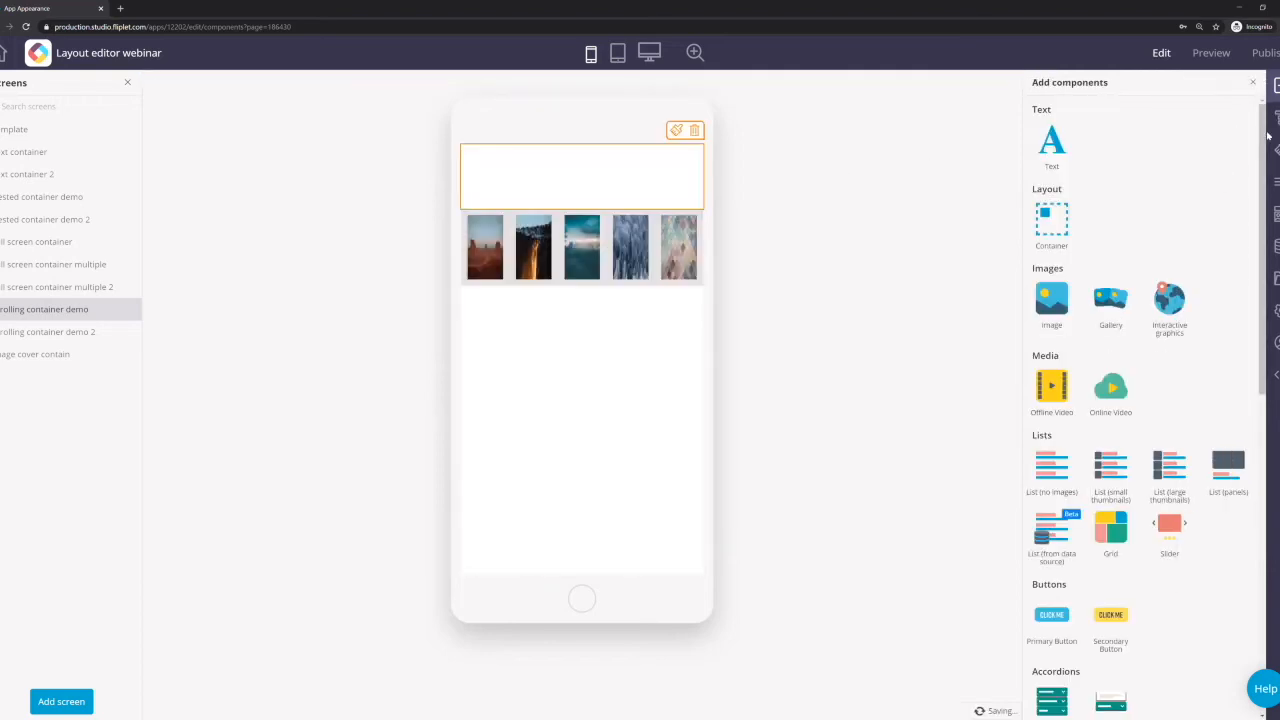
left_click(1276, 118)
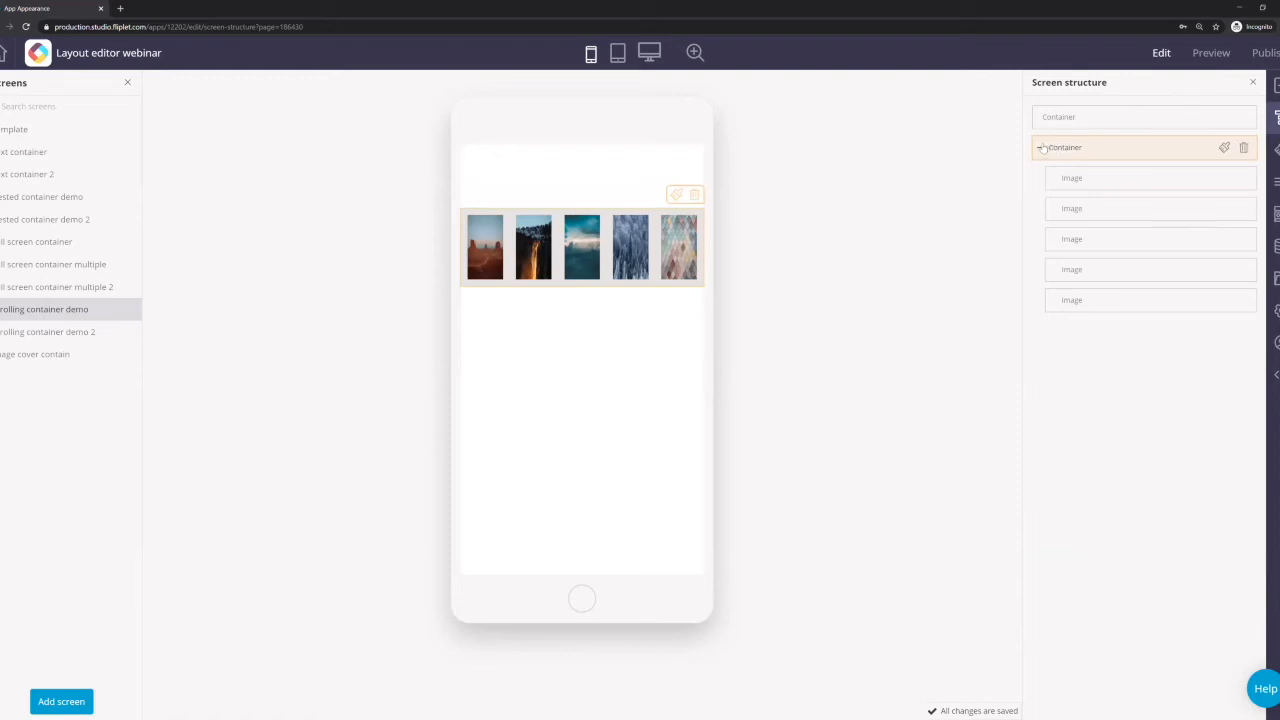
left_click_drag(1043, 147, 1097, 174)
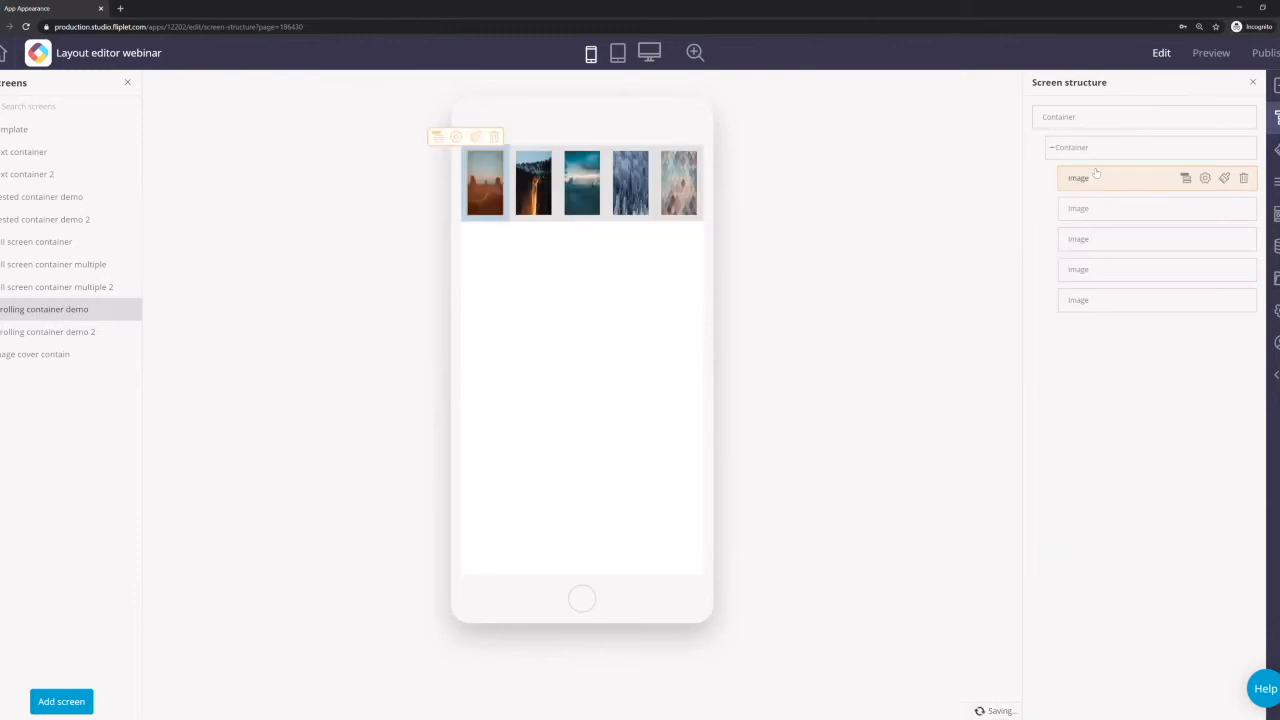
- Turn off content wrapping for the outer container and set its Overflow X to Scroll
left_click(1224, 118)
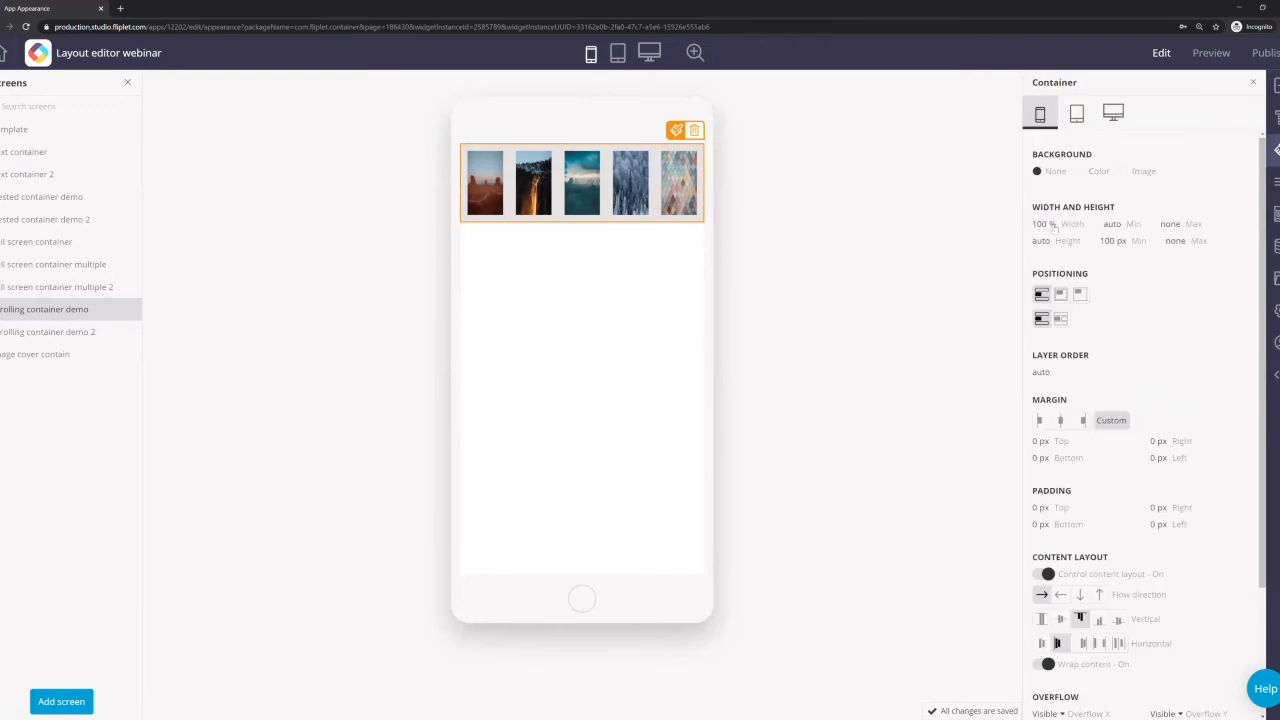
scroll(1072, 561, "down", 3)
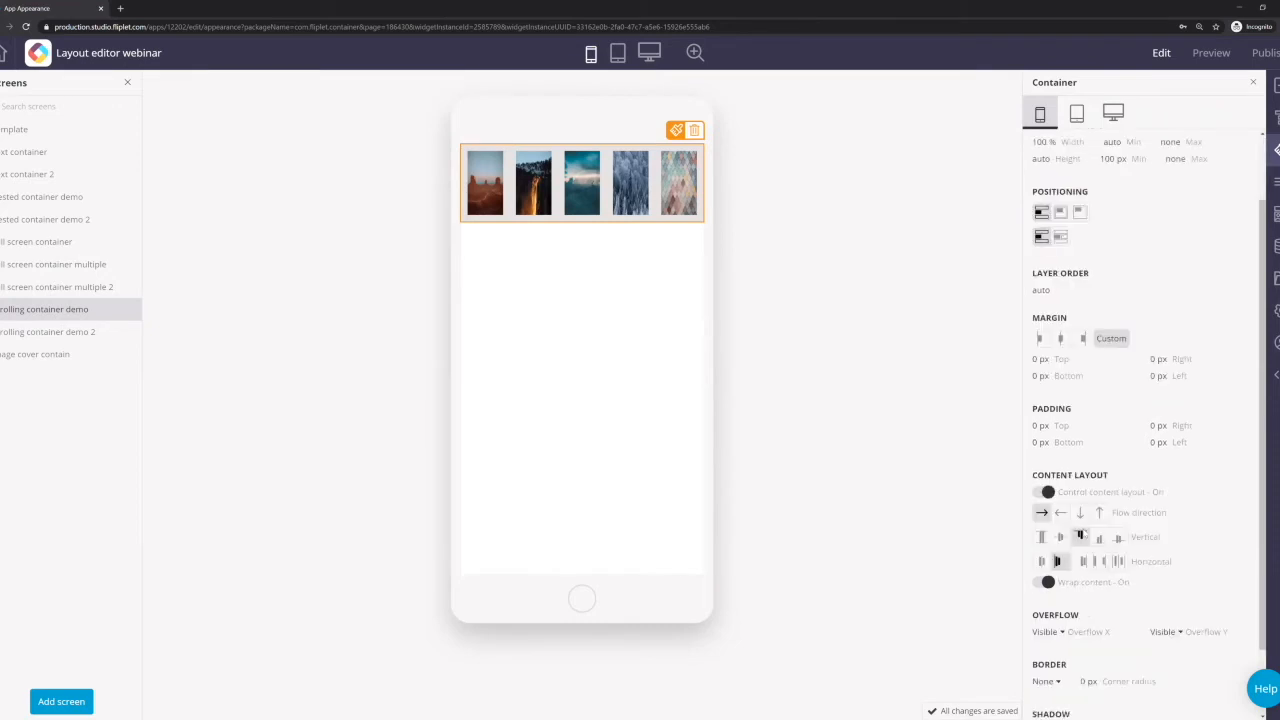
left_click(1048, 500)
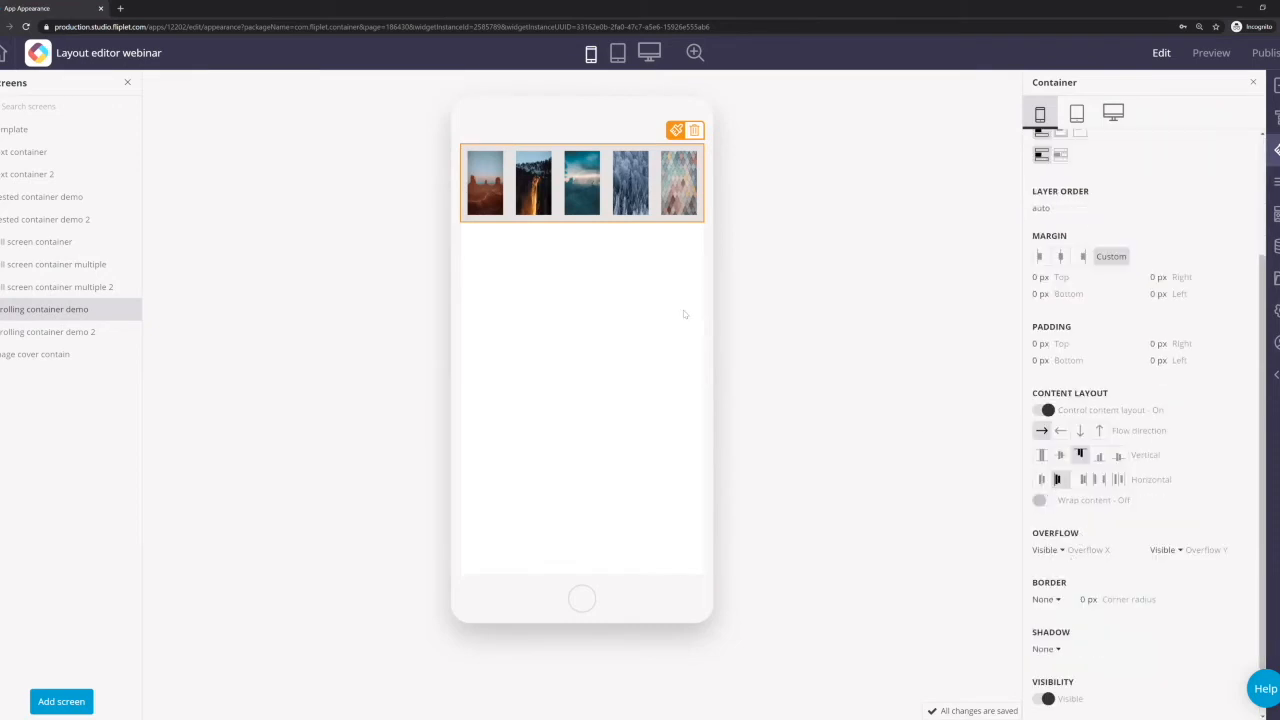
left_click(1060, 550)
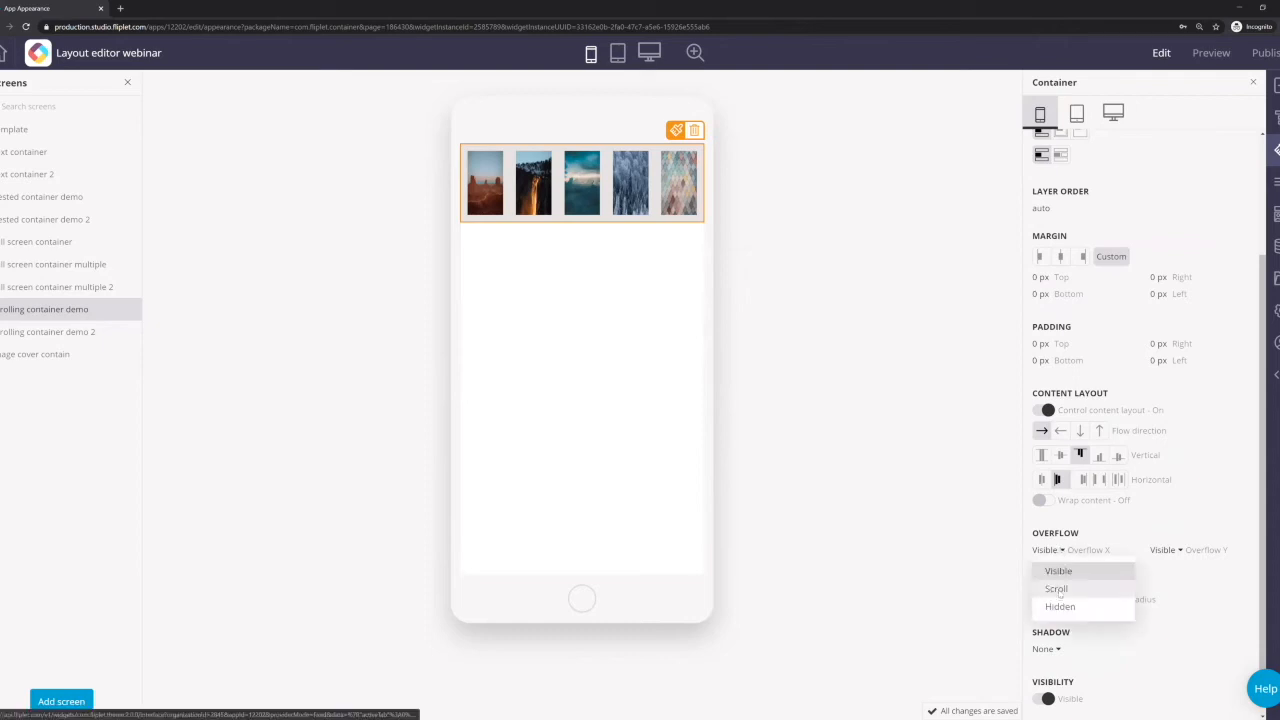
left_click(1057, 589)
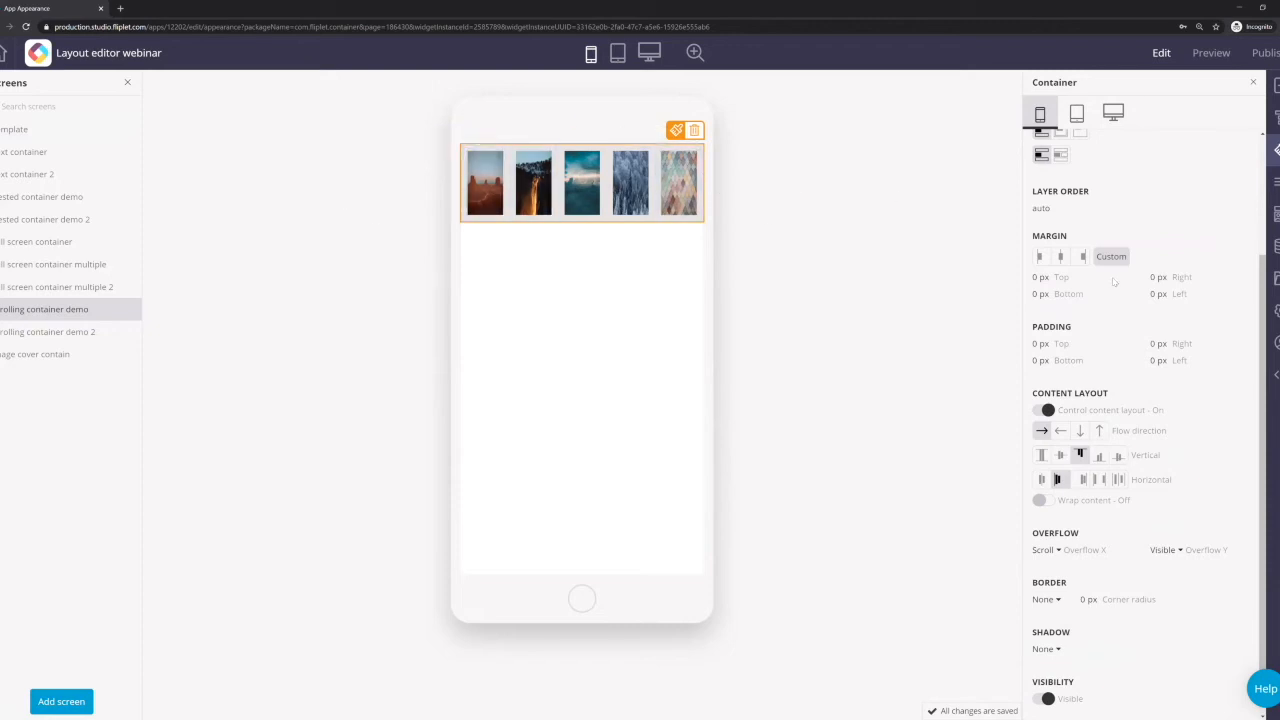
scroll(1122, 289, "up", 1)
scroll(1122, 289, "up", 1)
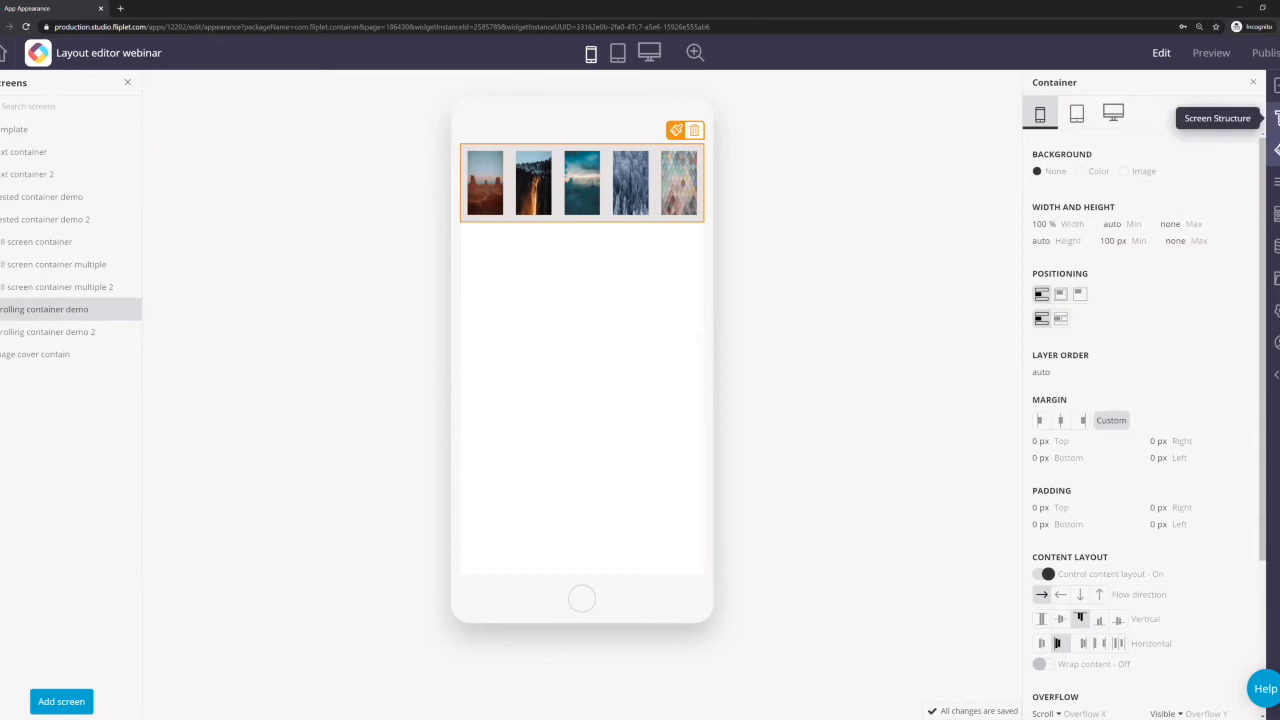
- Set the inner image container's width to auto and its Overflow X to Visible
left_click(1276, 117)
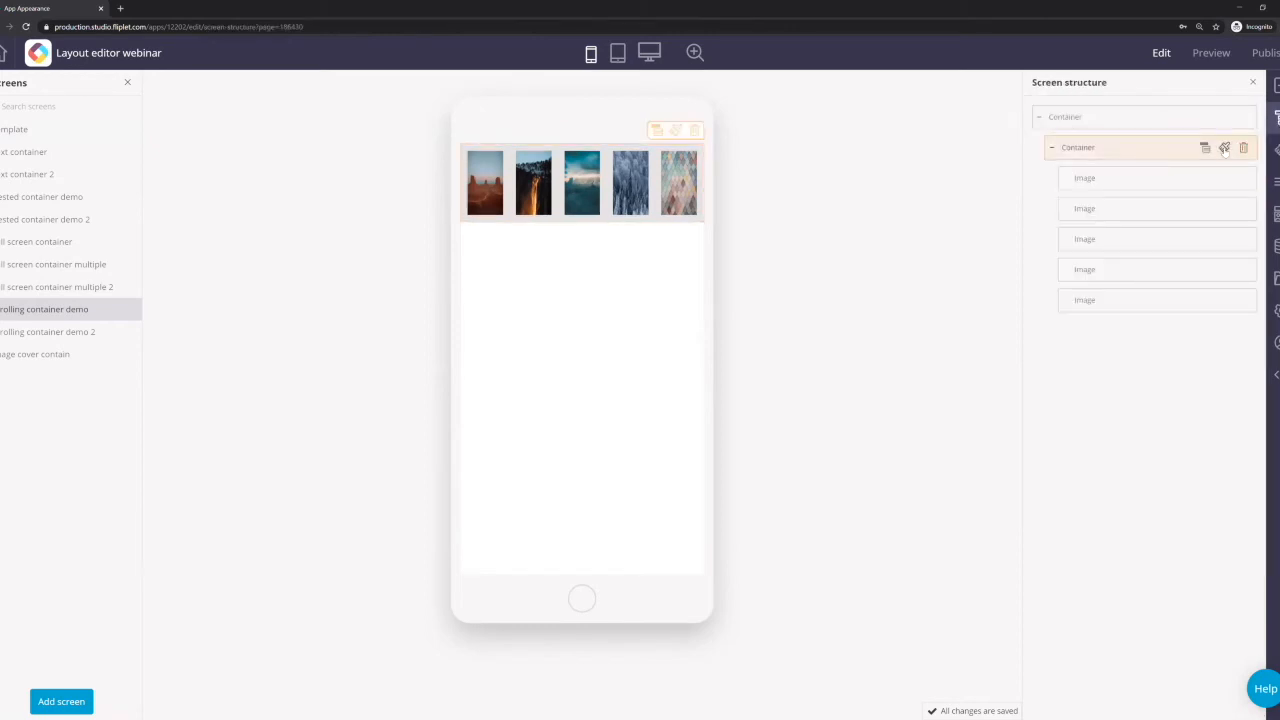
left_click(1224, 148)
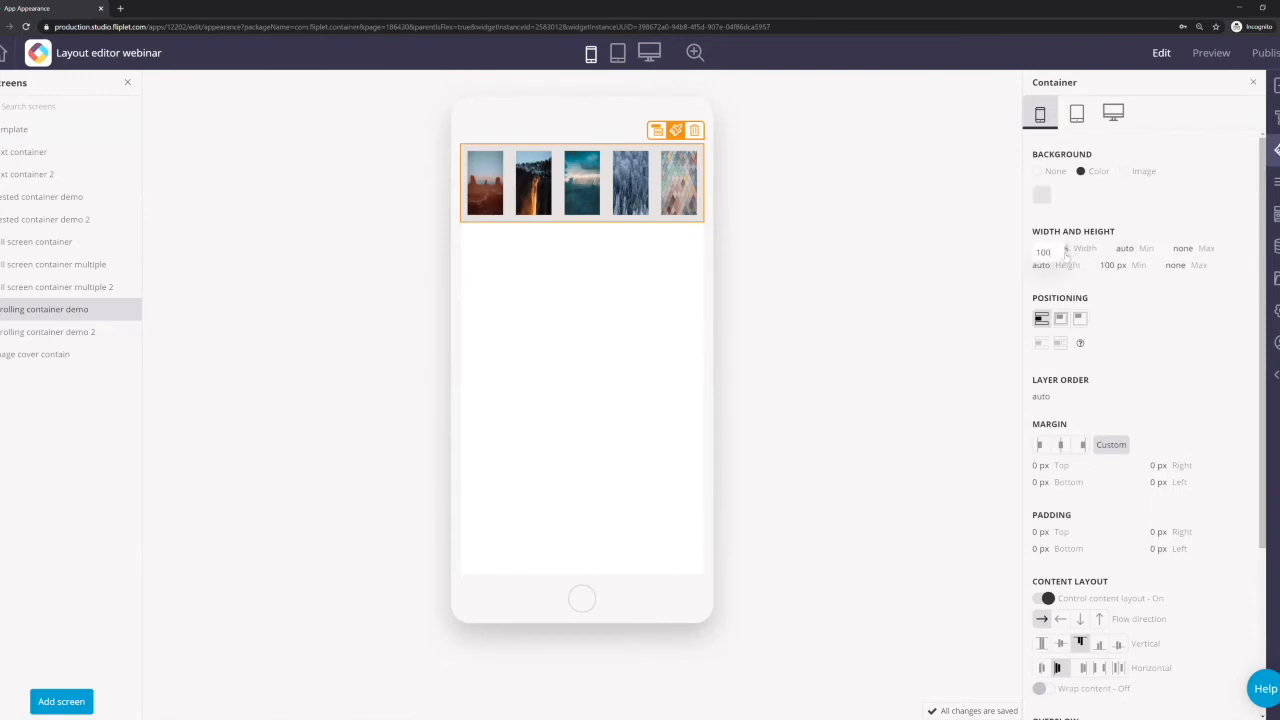
left_click(1050, 251)
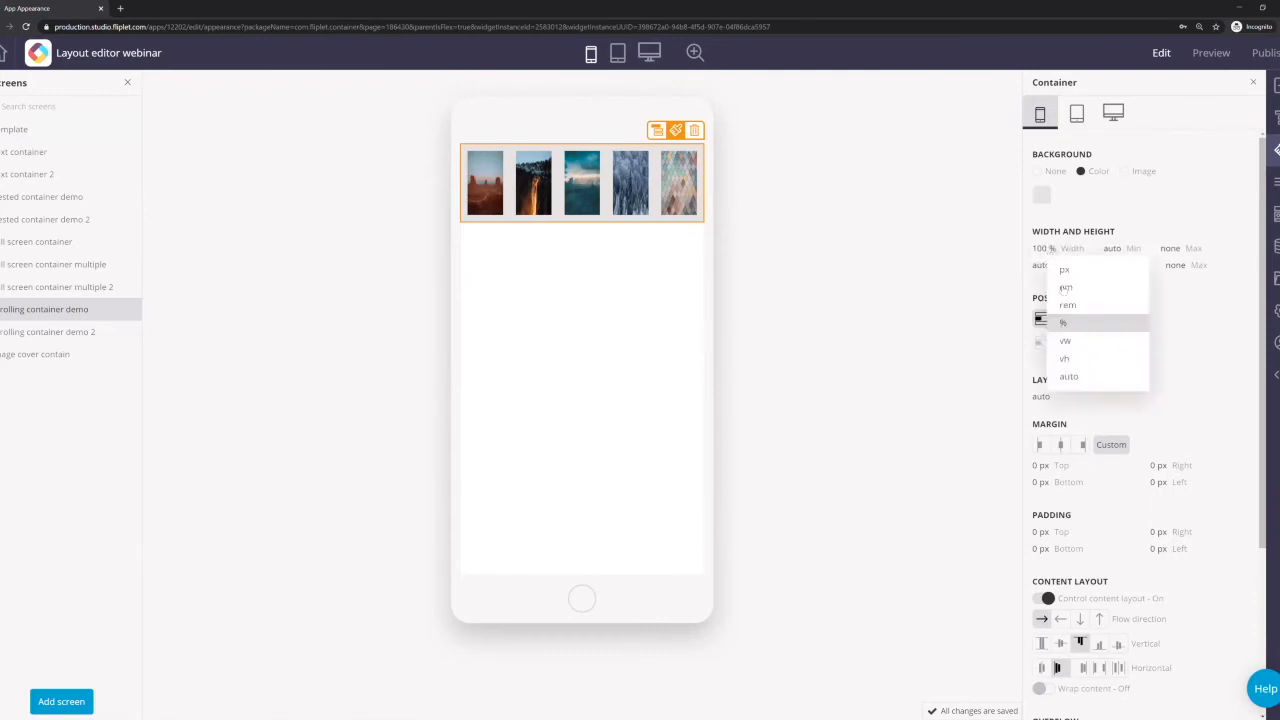
left_click(1075, 376)
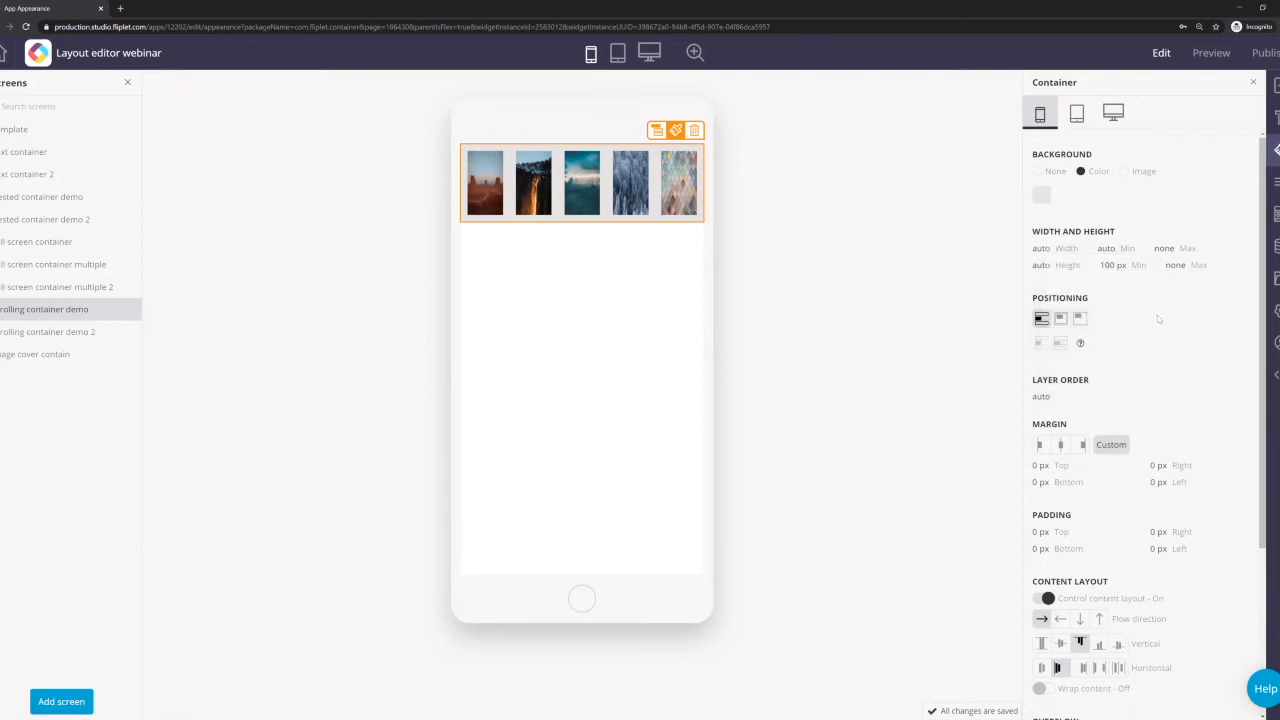
scroll(1158, 318, "down", 2)
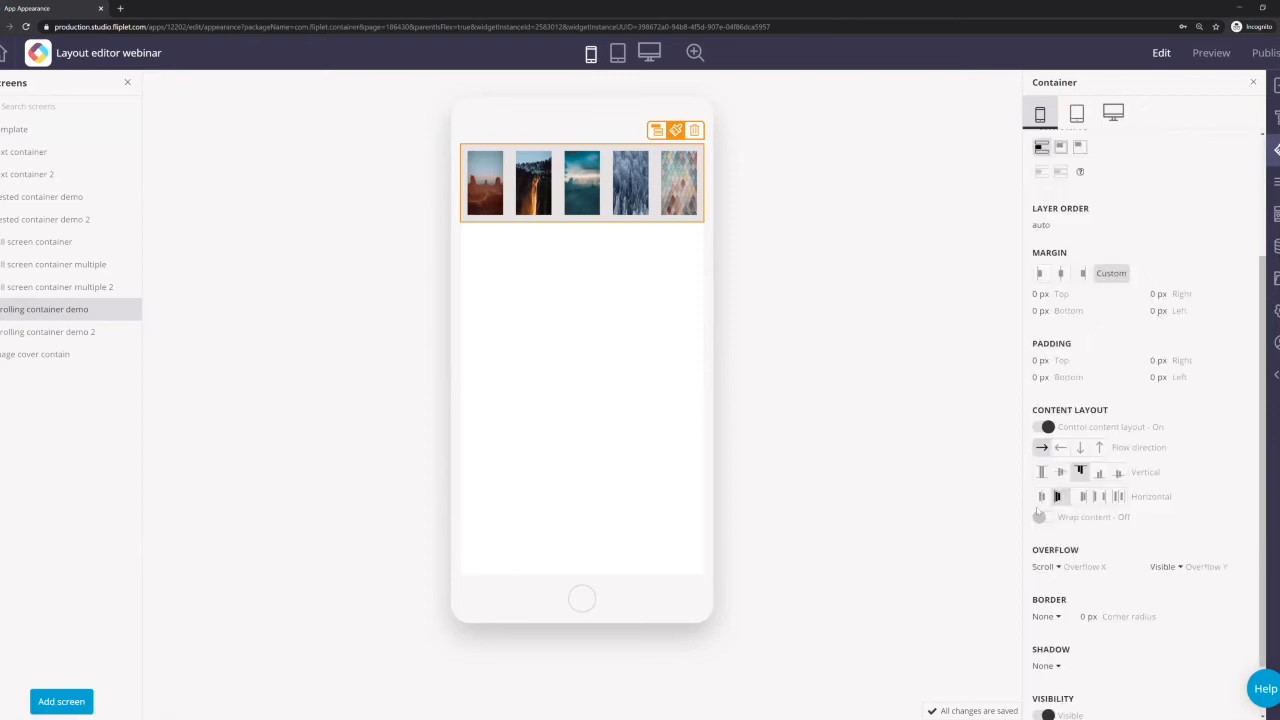
left_click(1048, 567)
left_click(1058, 587)
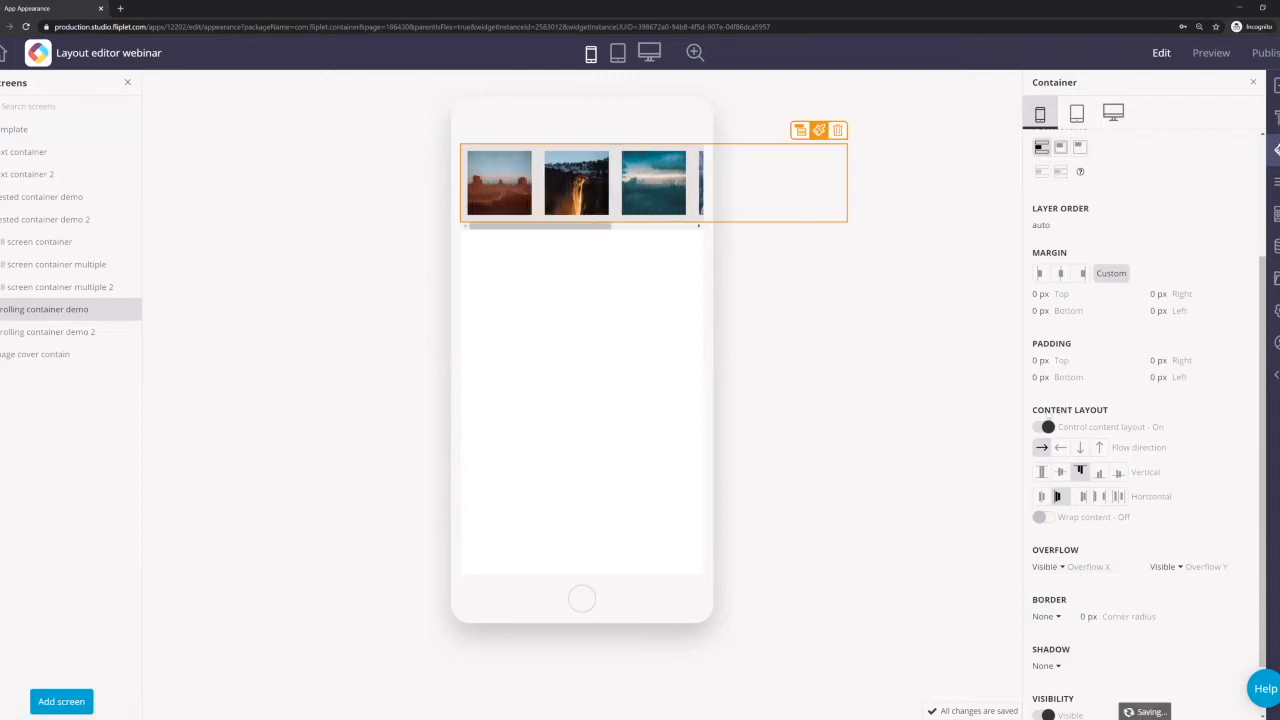
left_click(981, 353)
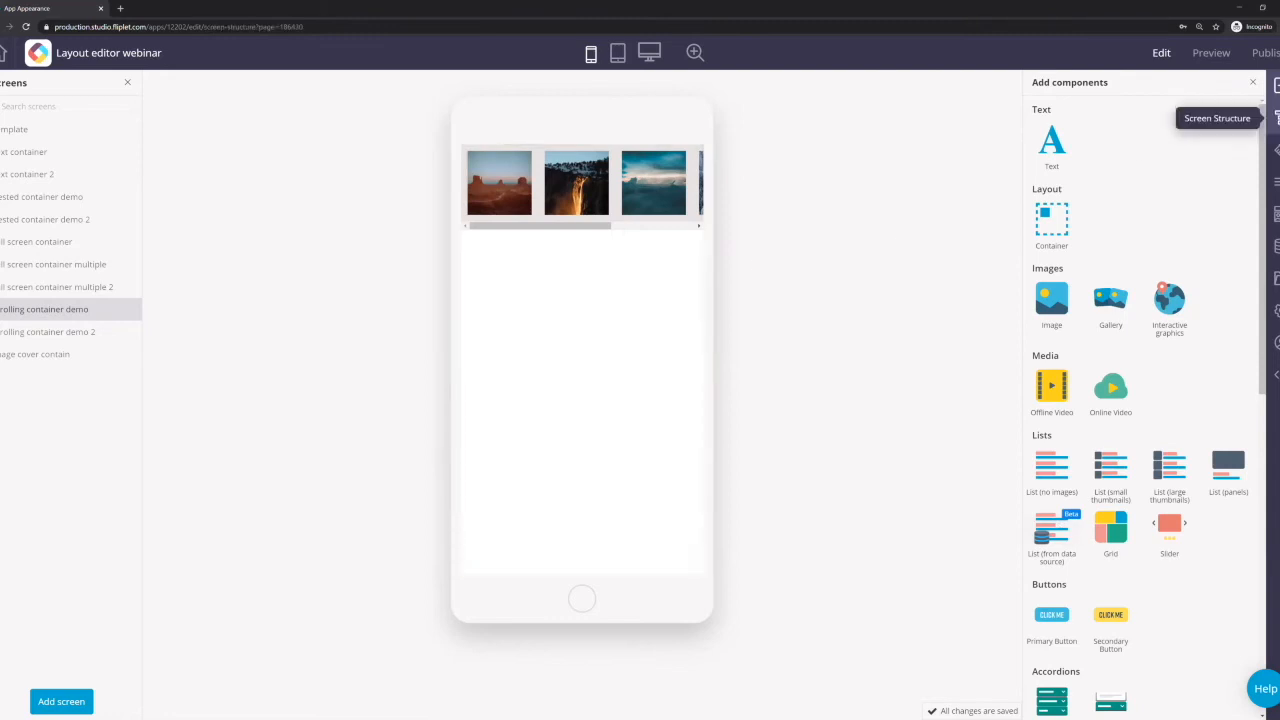
- Examine the nested screen structure and the outer container's content layout and overflow settings, and try scrolling the image strip
left_click(1274, 117)
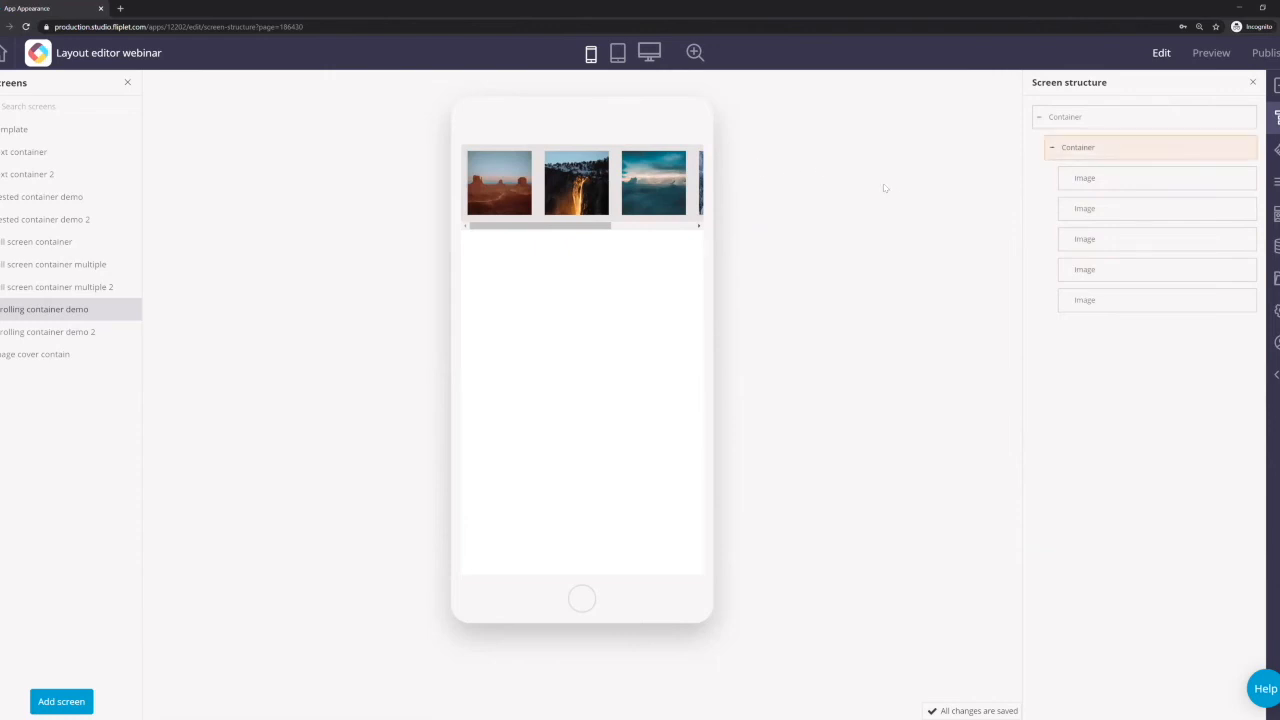
left_click_drag(567, 228, 500, 229)
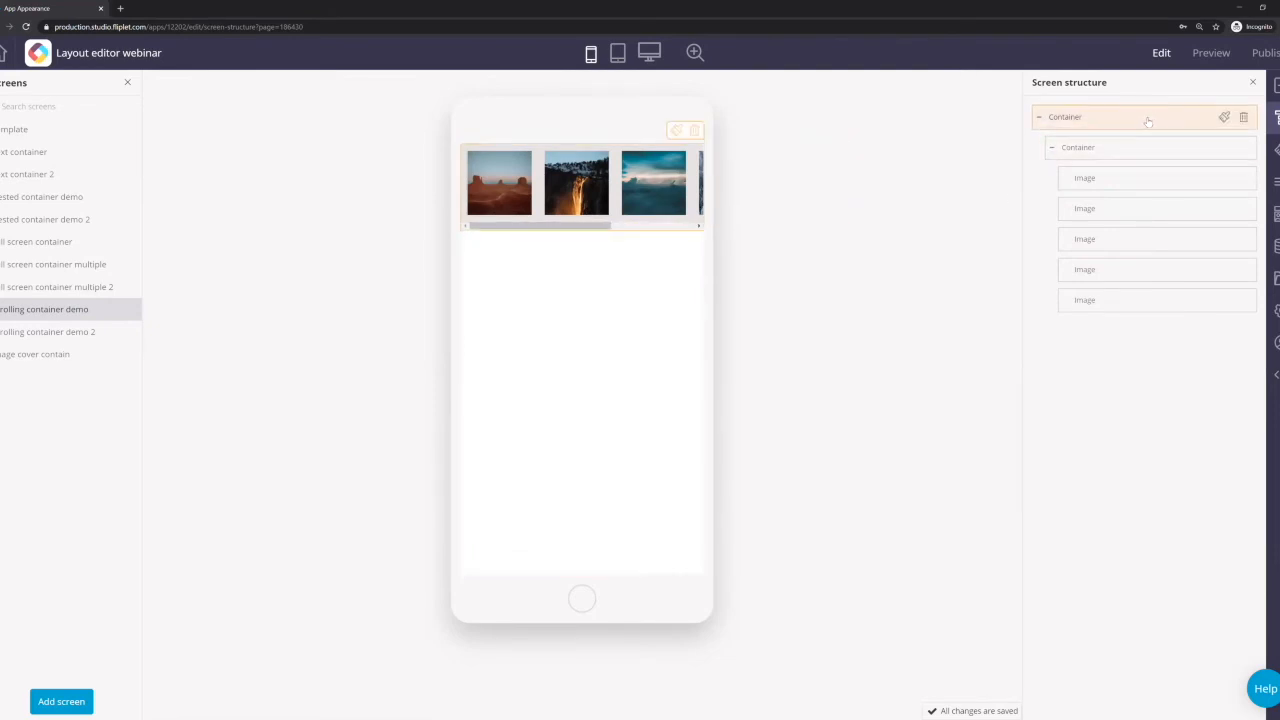
left_click(1224, 117)
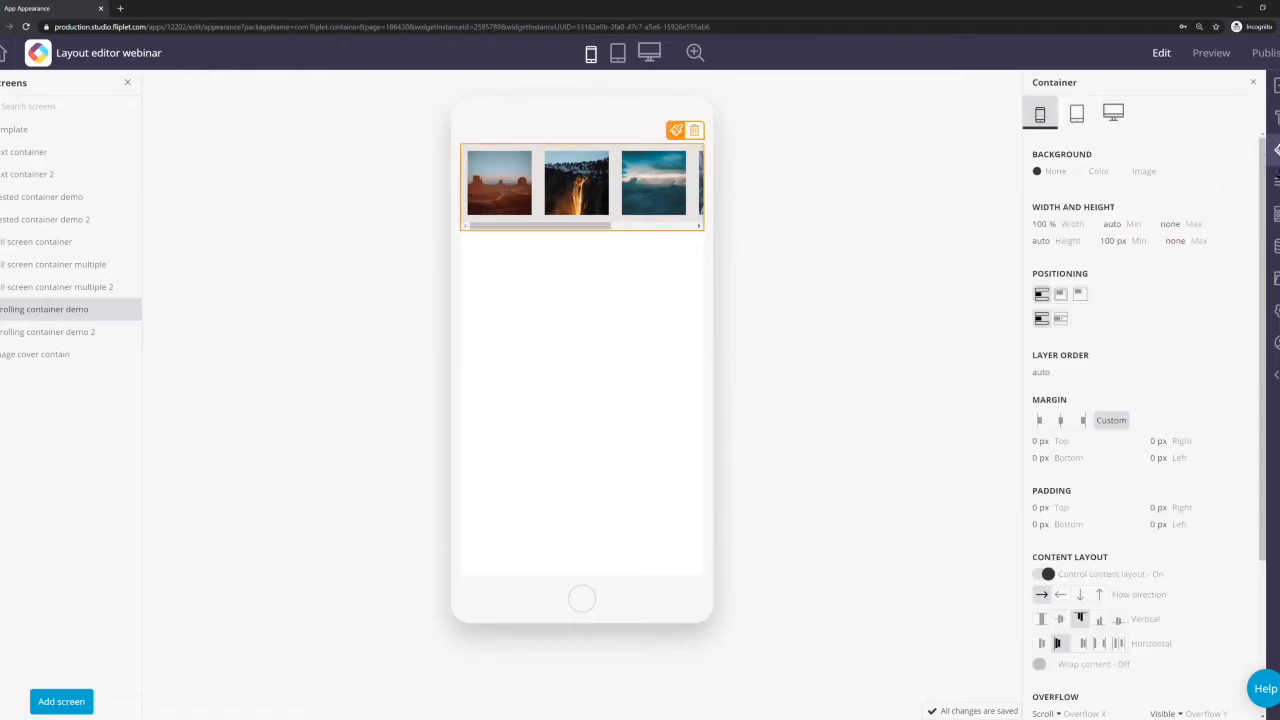
scroll(1136, 485, "down", 3)
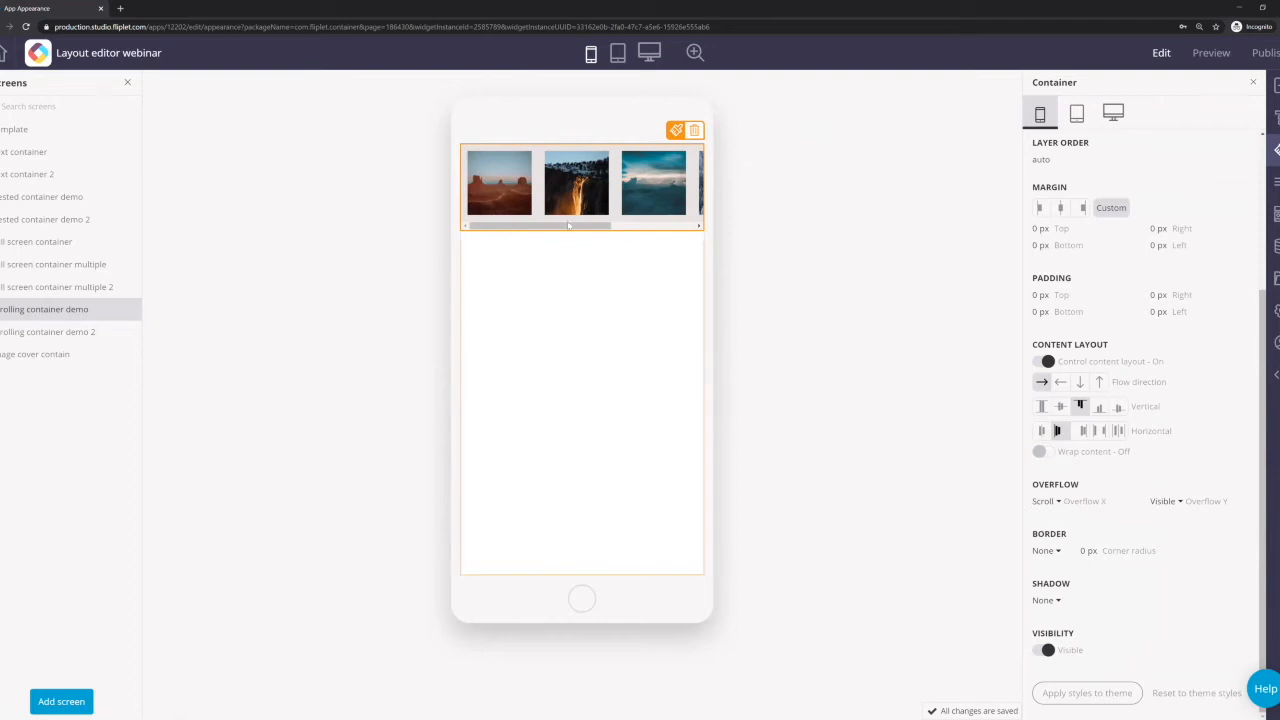
mouse_move(547, 229)
left_mouse_down()
mouse_move(640, 229)
mouse_move(547, 229)
left_mouse_up()
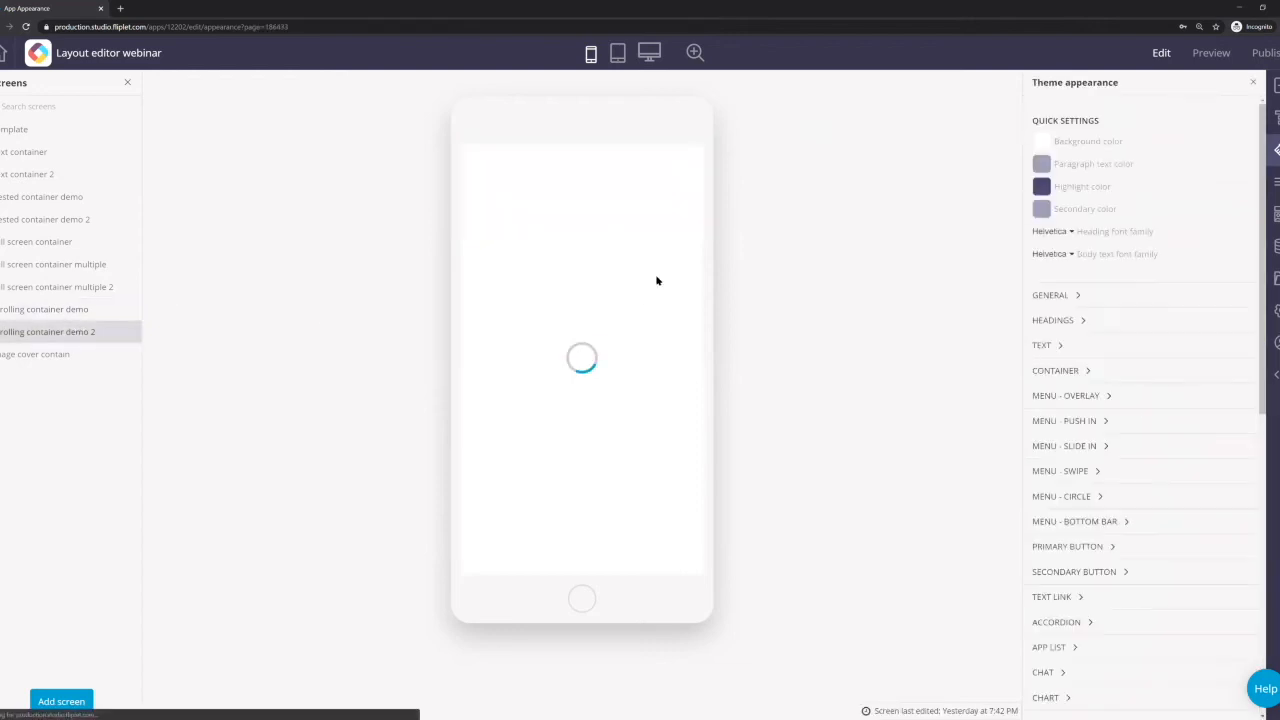
- Compare the Scrolling container demo 2 screen with Scrolling container demo, checking the latter's image strip in tablet and mobile previews
left_click(45, 129)
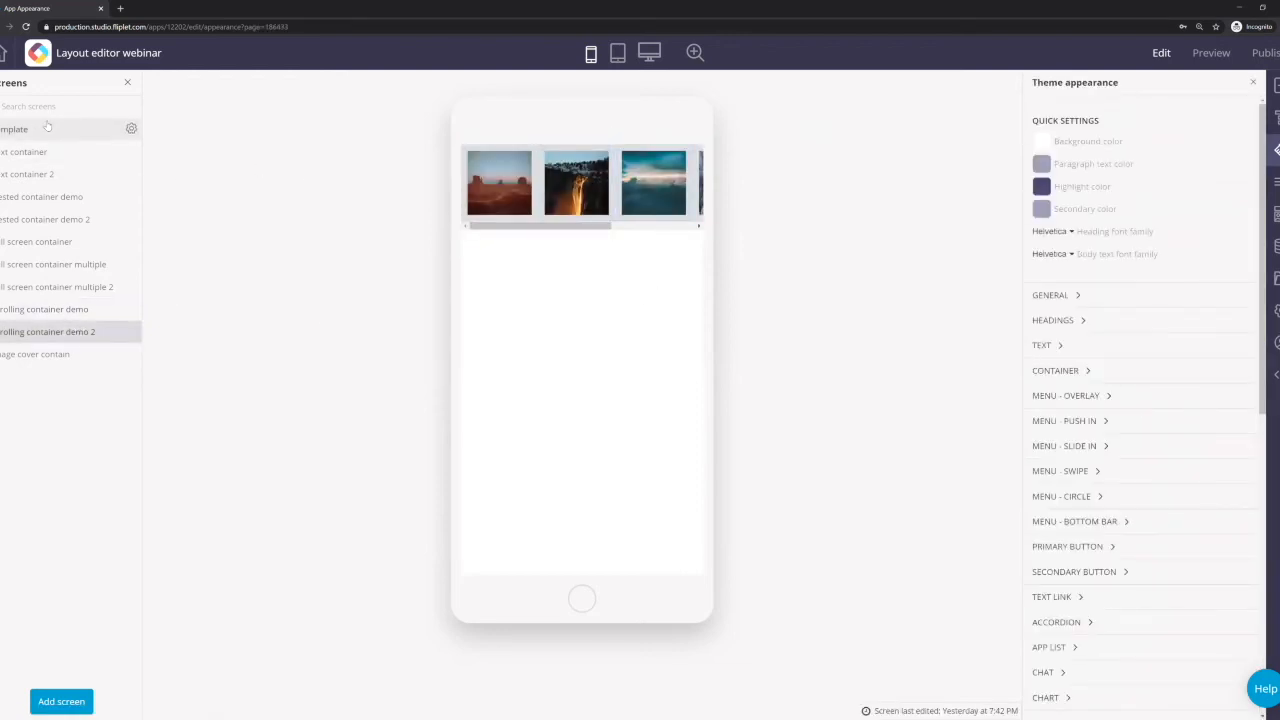
scroll(582, 451, "down", 2)
scroll(582, 451, "up", 2)
left_click(45, 309)
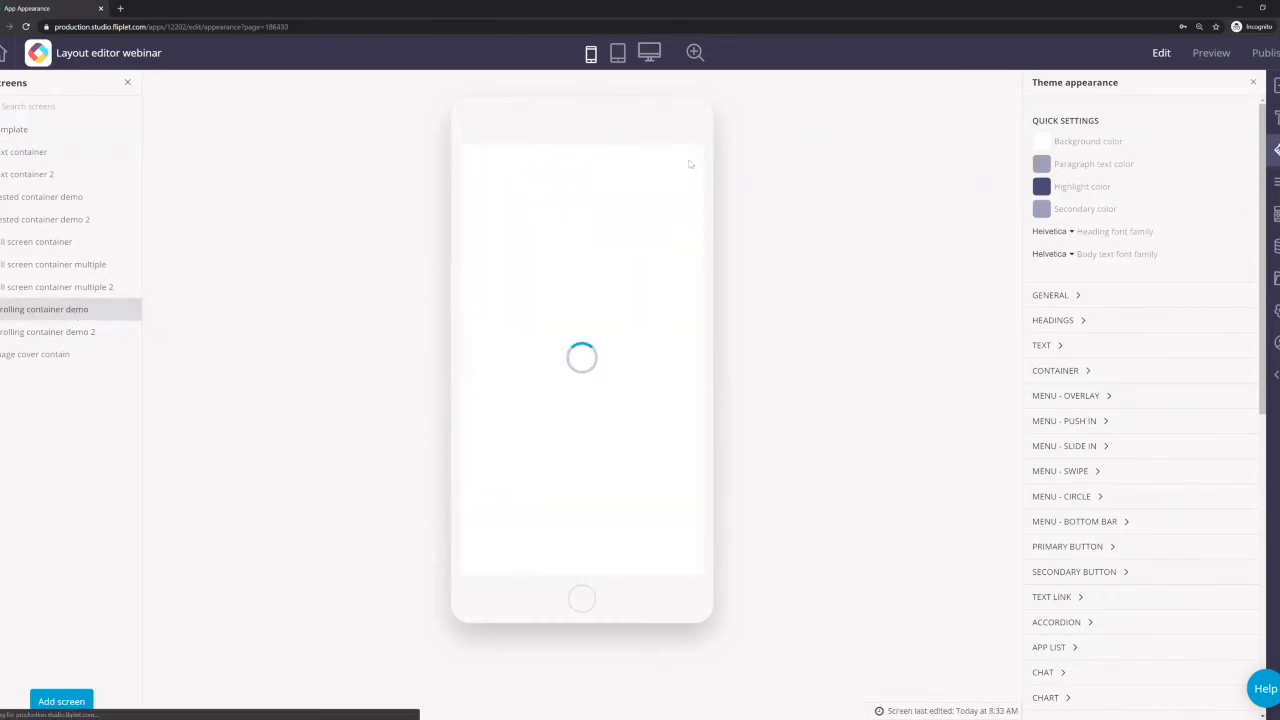
left_click(620, 54)
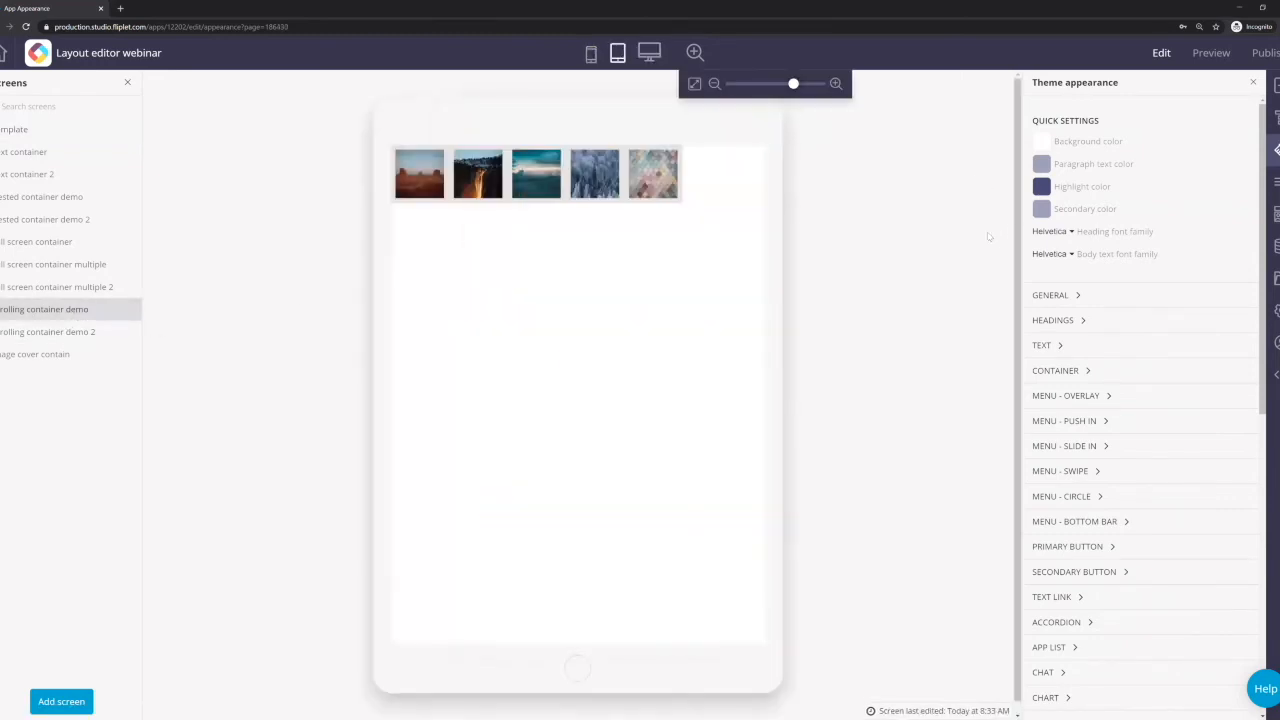
mouse_move(648, 60)
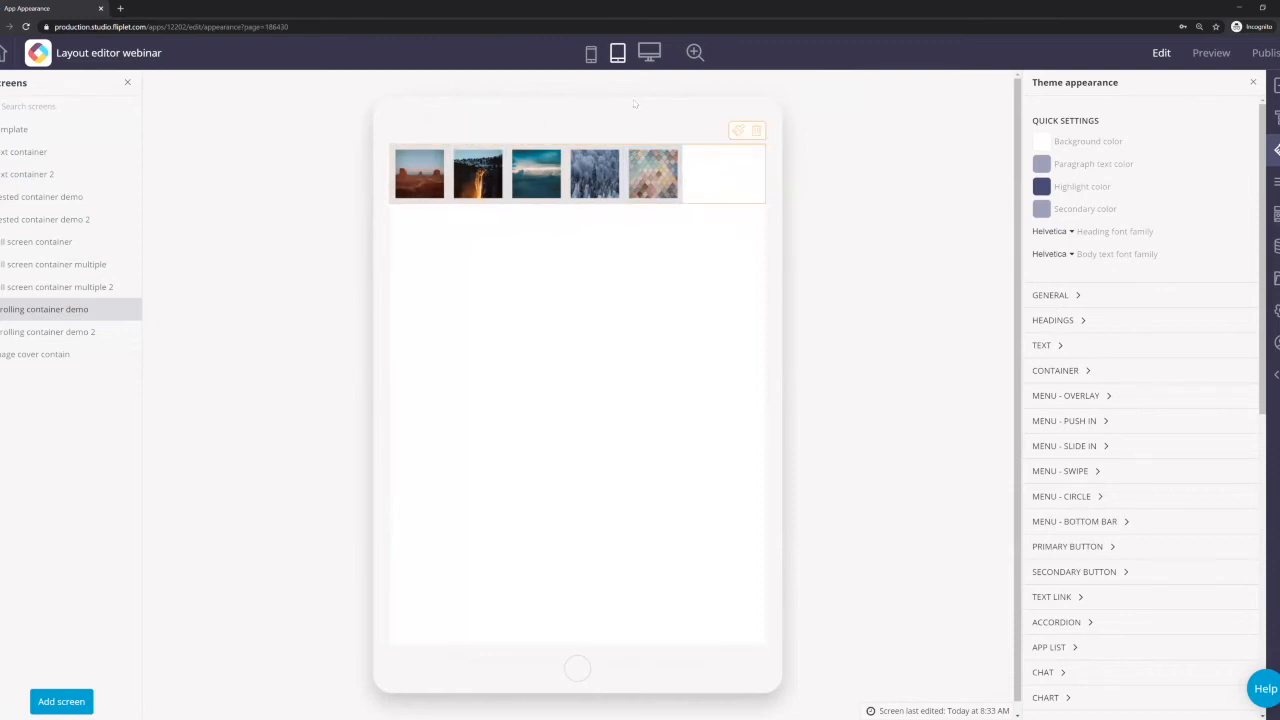
left_click(590, 60)
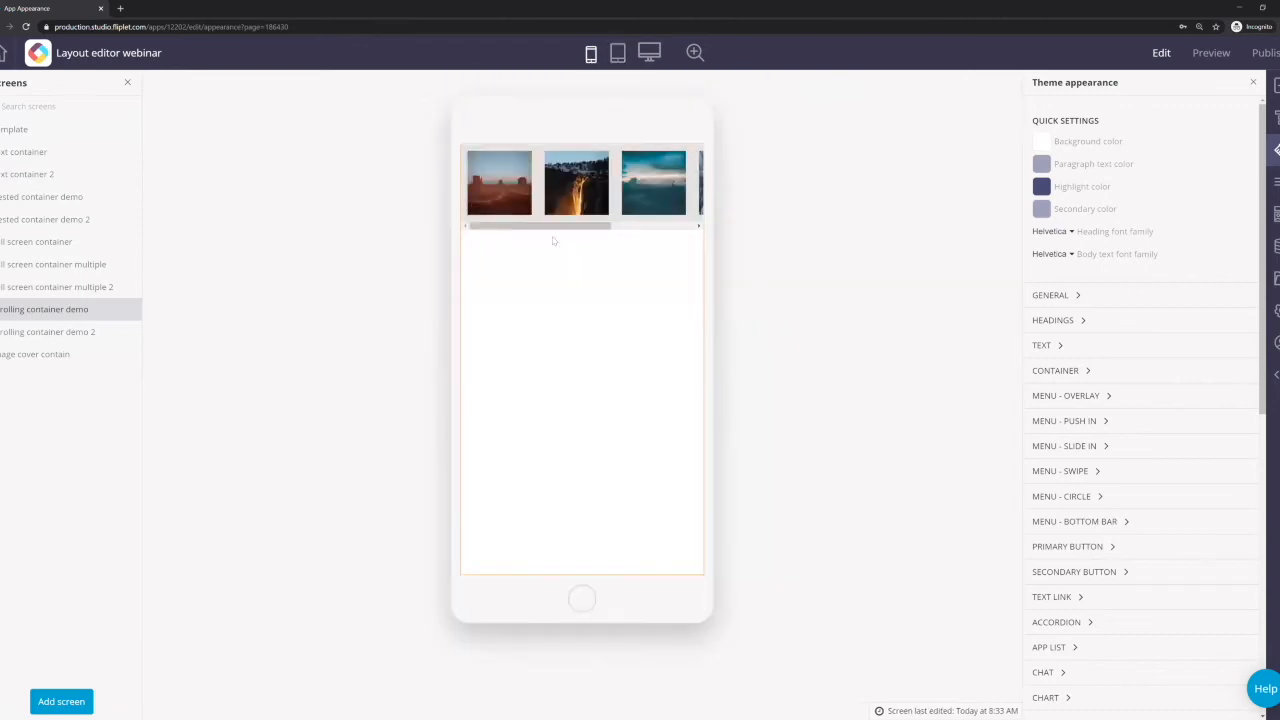
left_click_drag(553, 228, 510, 228)
- Open the Image cover contain screen and compare its header and image in desktop and mobile previews
left_click(50, 356)
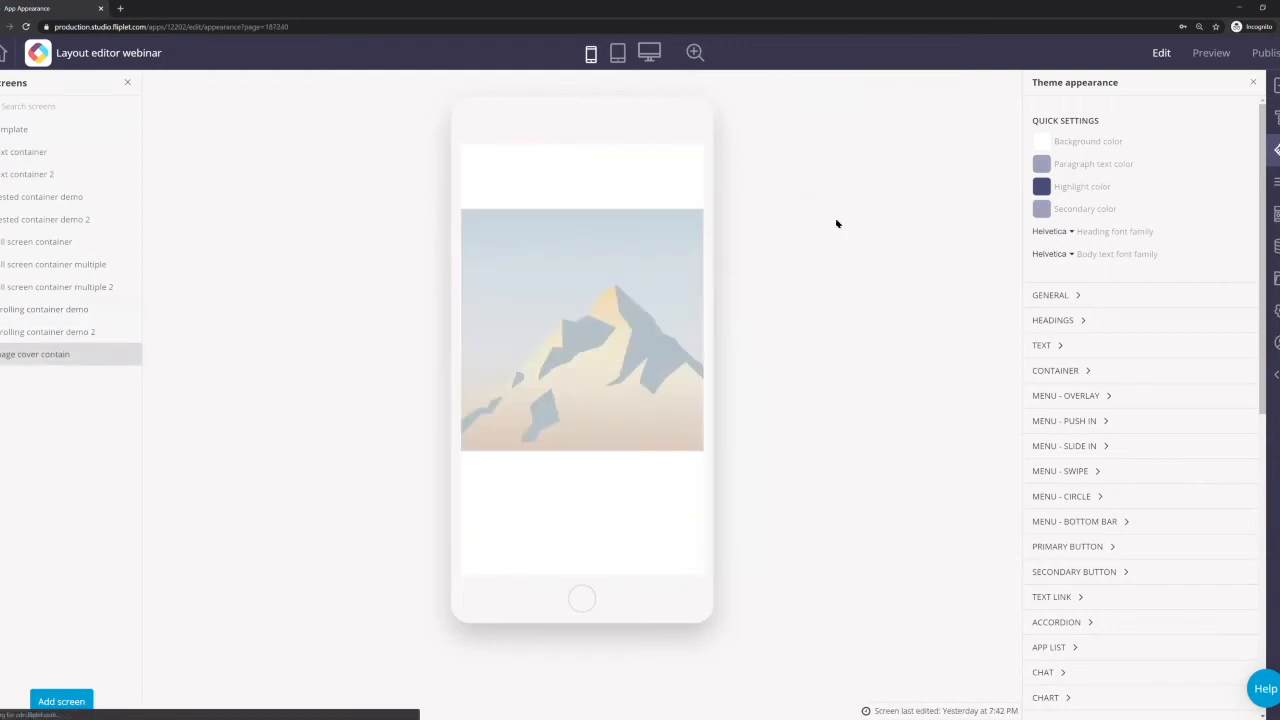
left_click(1276, 86)
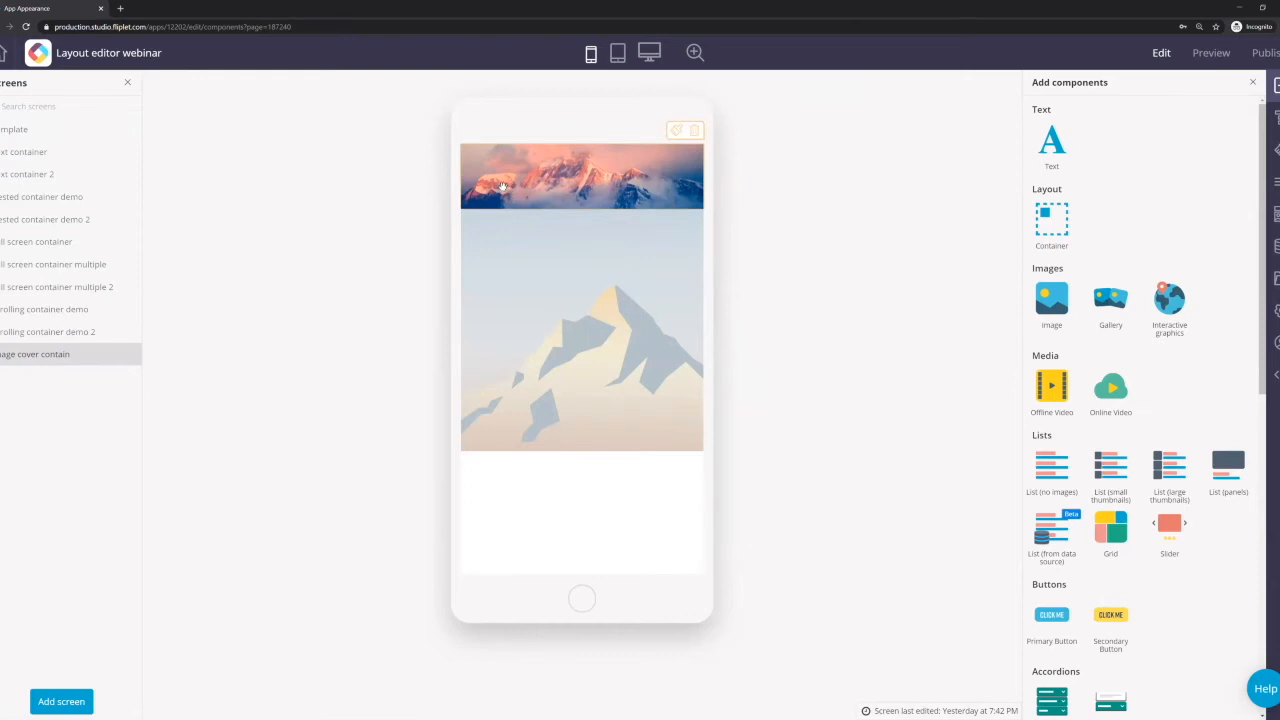
left_click(617, 53)
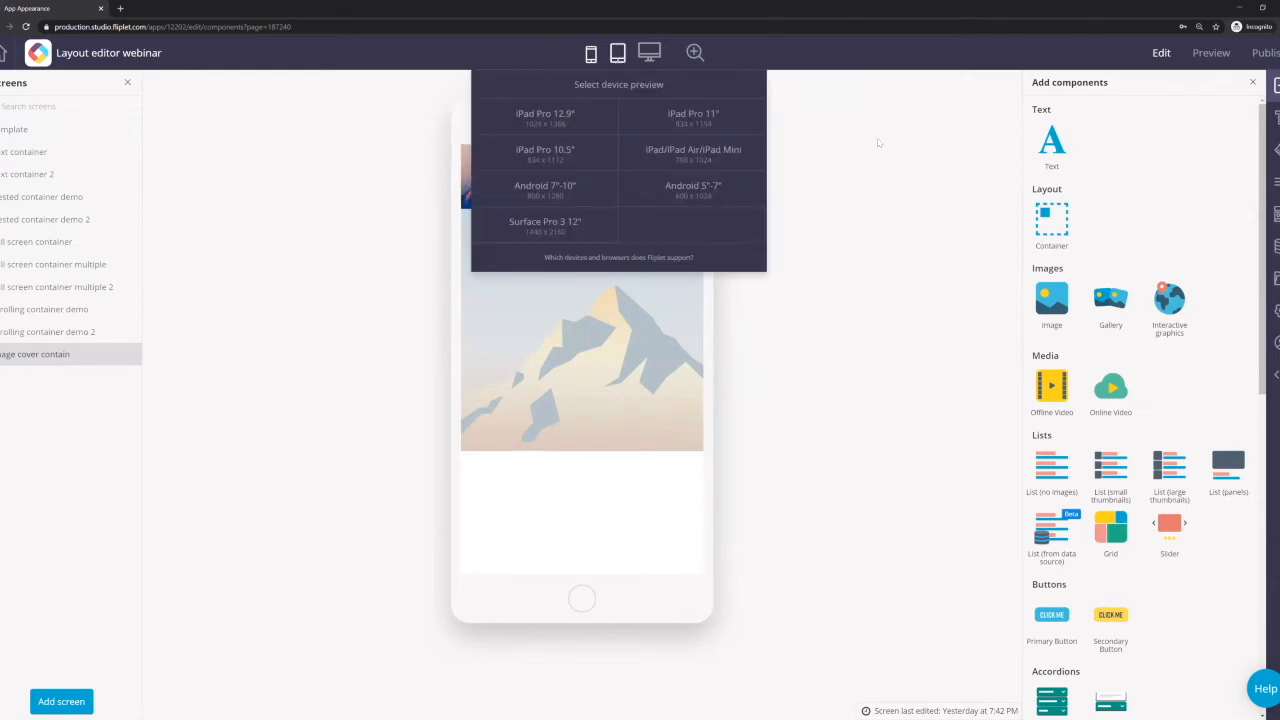
left_click(650, 54)
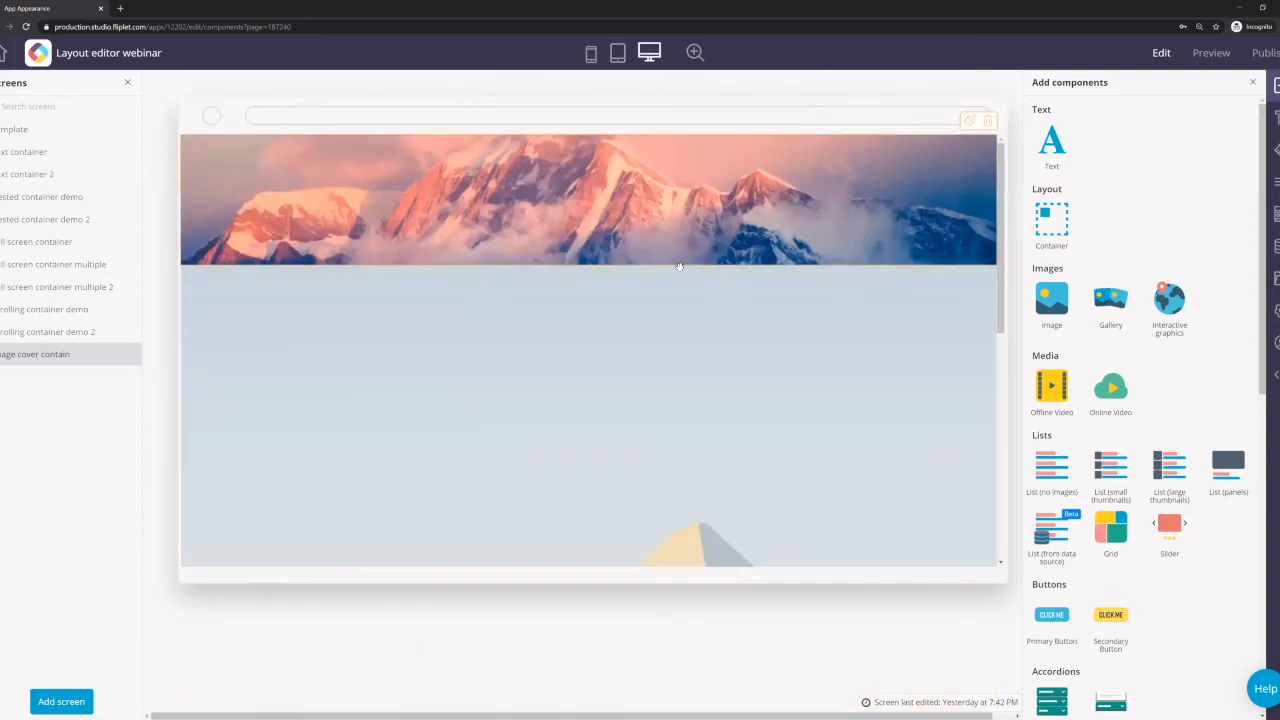
left_click(591, 54)
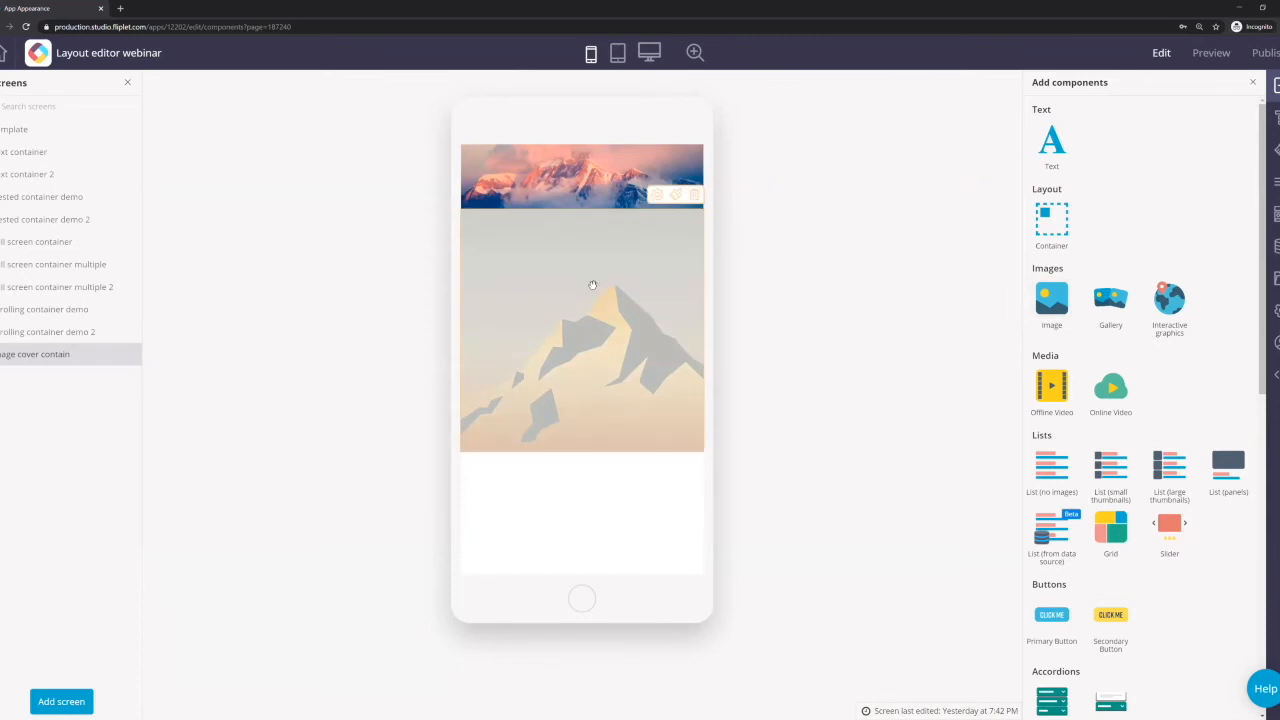
- Set the image below the mountain header to 100 px height and 100 % width for mobile
left_click(675, 194)
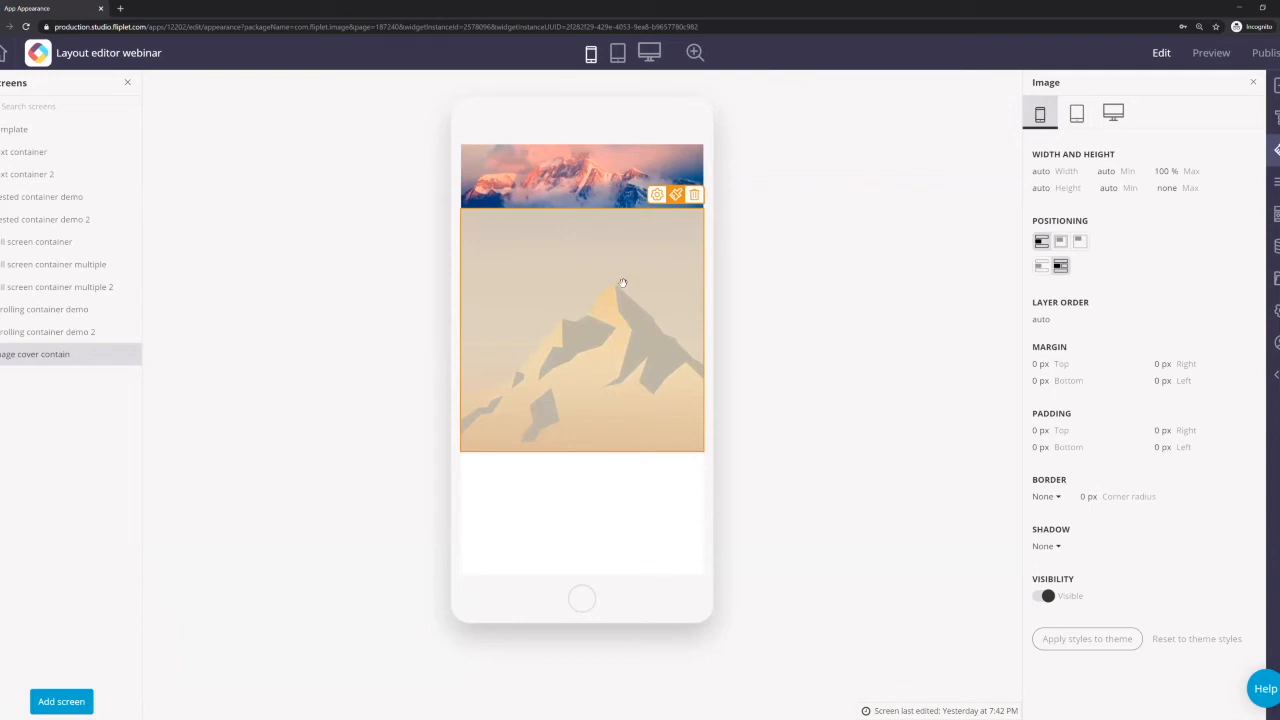
left_click(1041, 188)
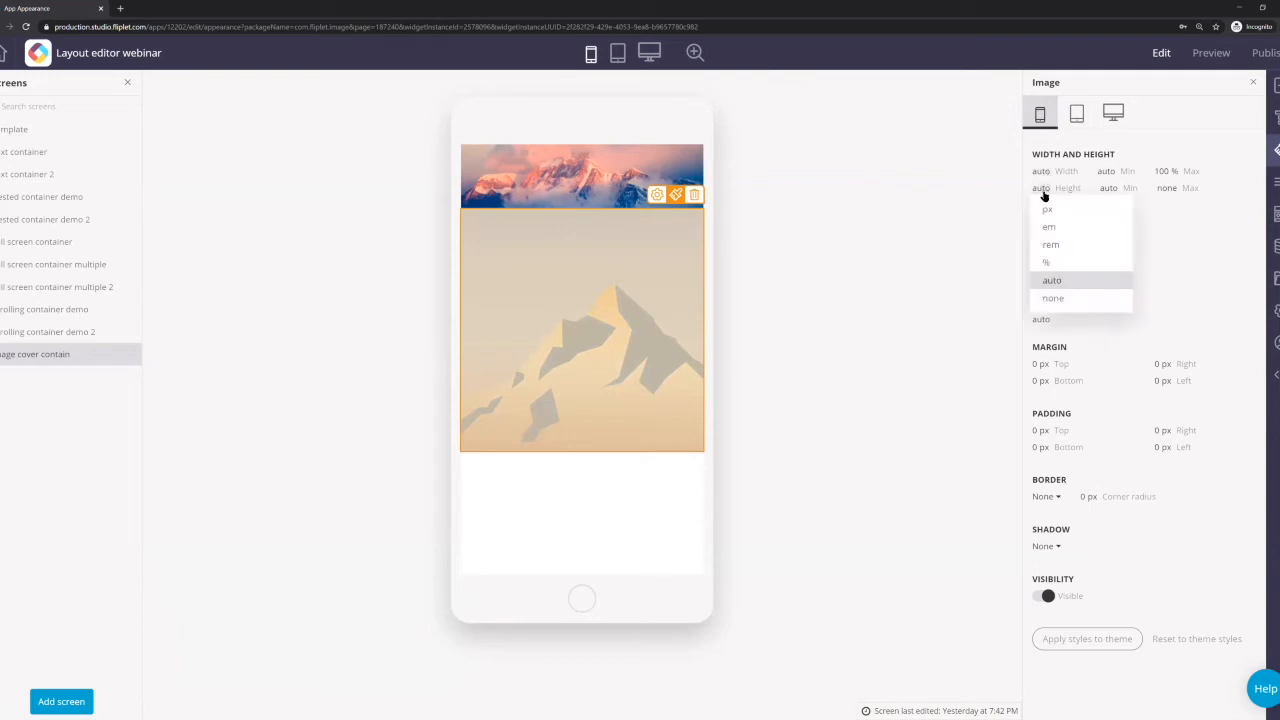
left_click(1047, 210)
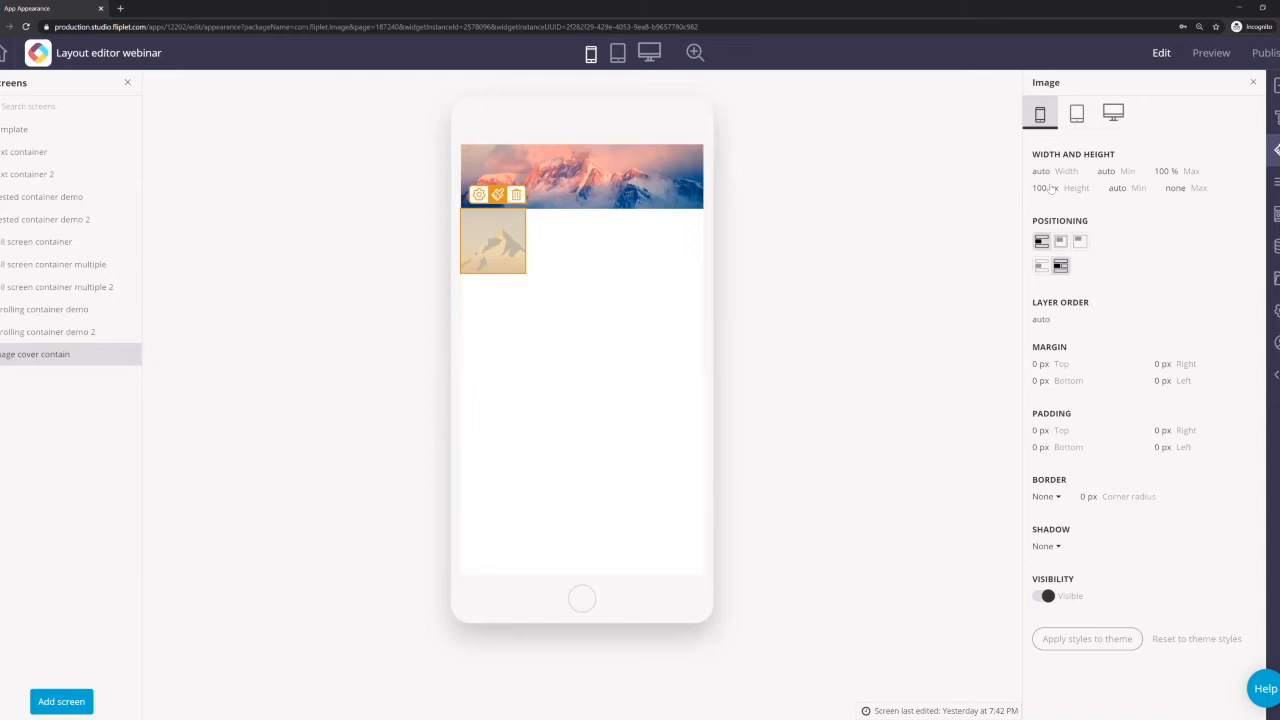
left_click(1041, 172)
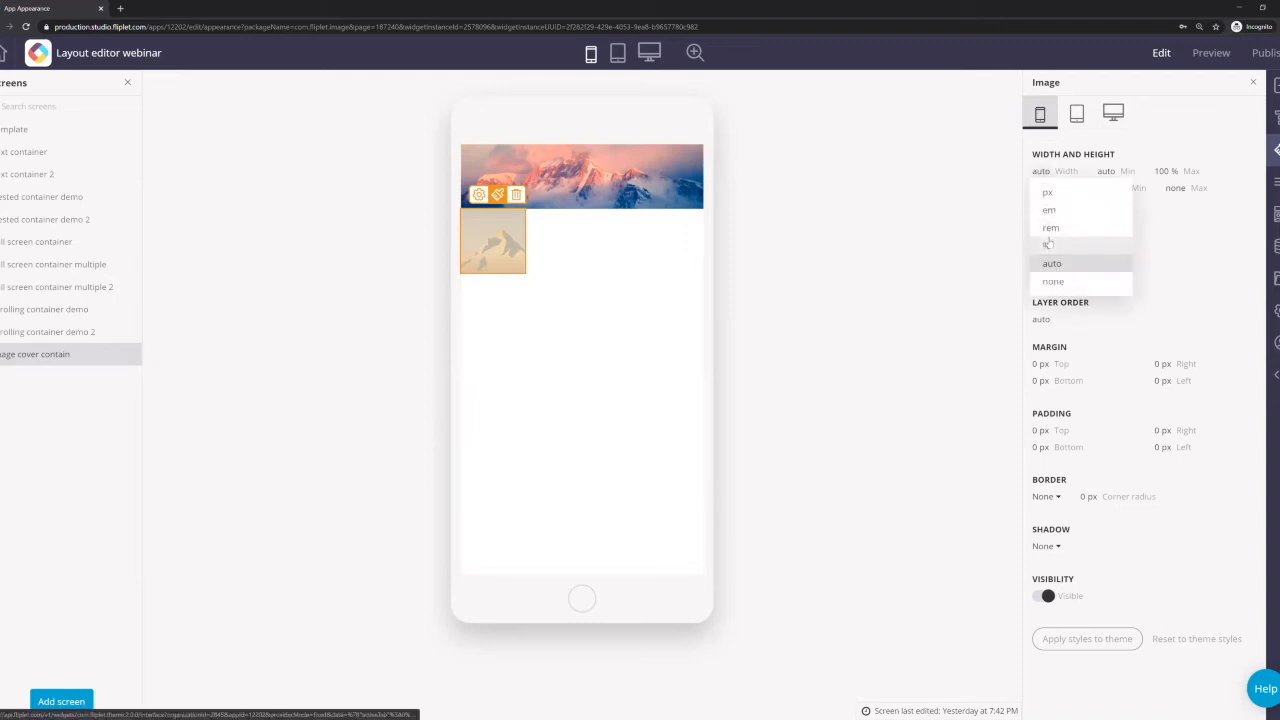
left_click(1046, 245)
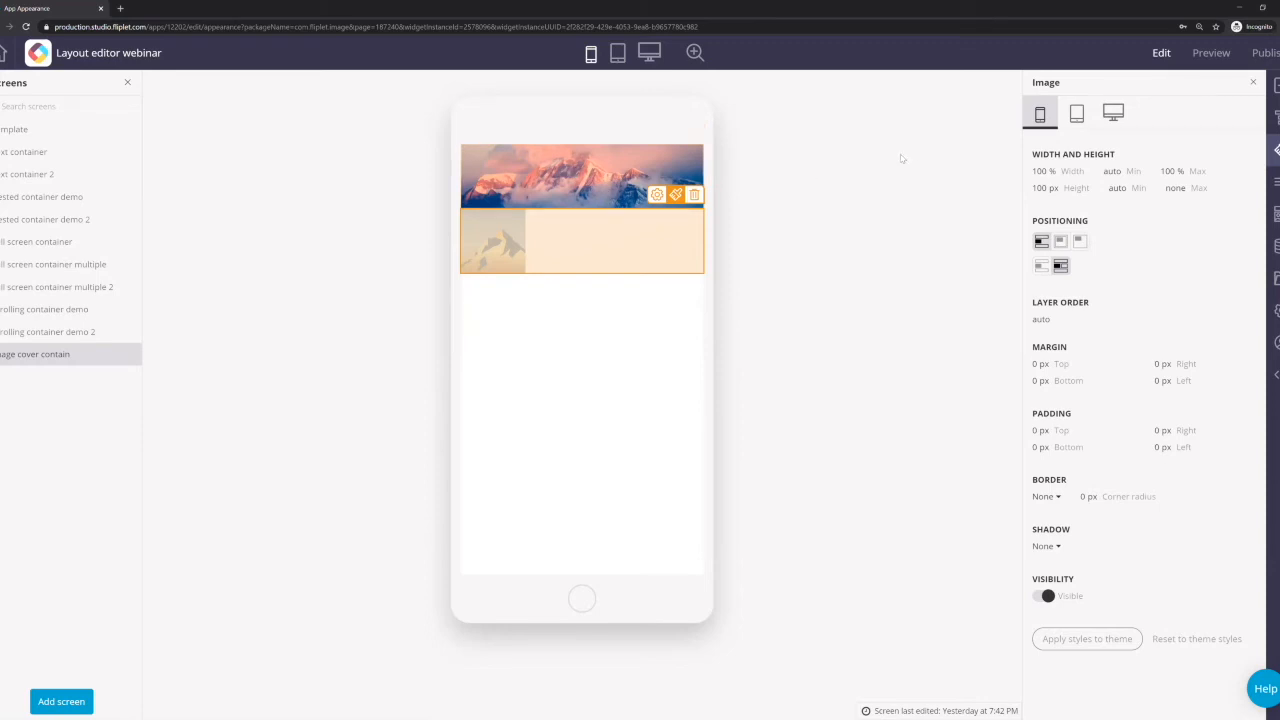
- Try the bottom, top and left alignments for the mountain header container's background image on mobile, ending with it centred both ways
left_click(1272, 88)
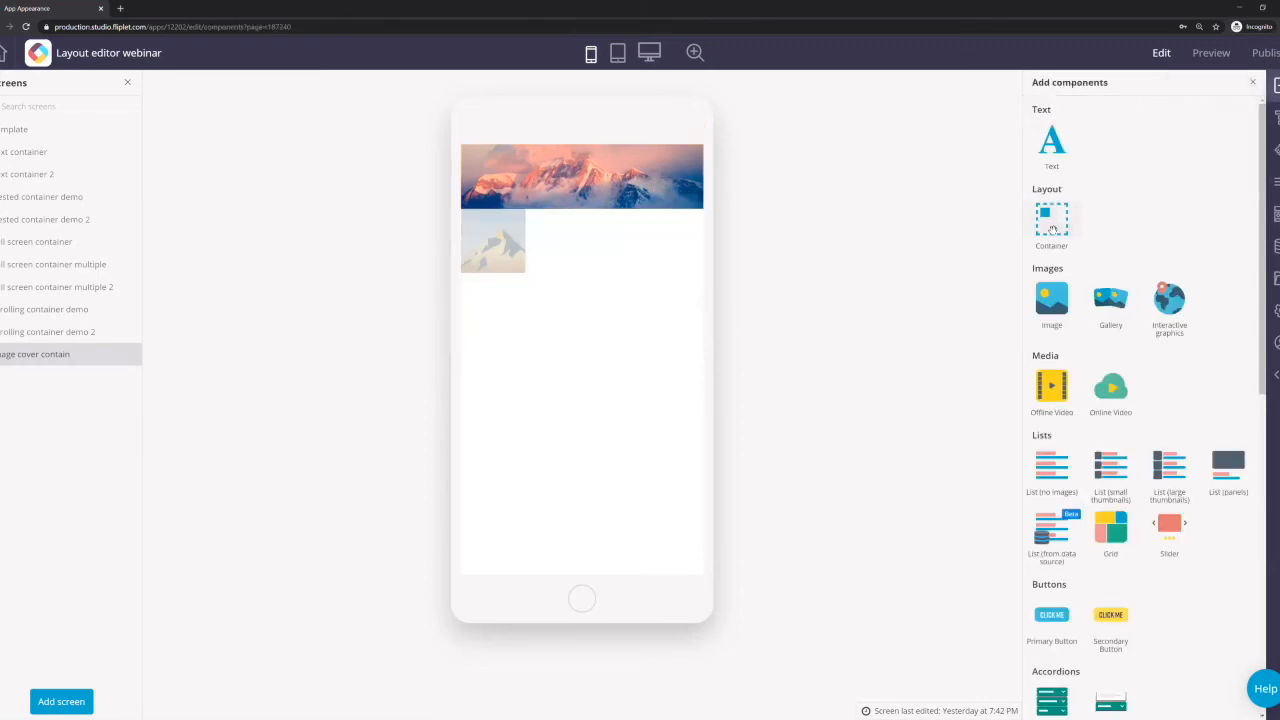
left_click_drag(1053, 231, 1049, 230)
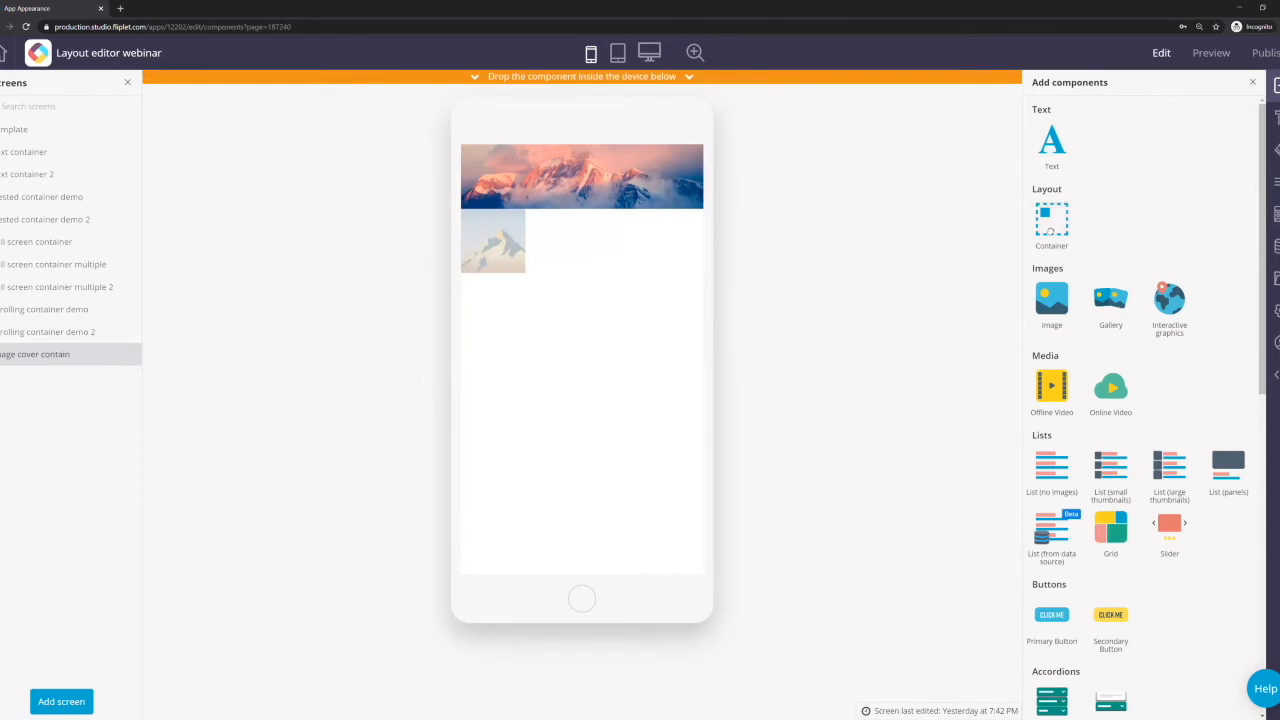
left_click(677, 131)
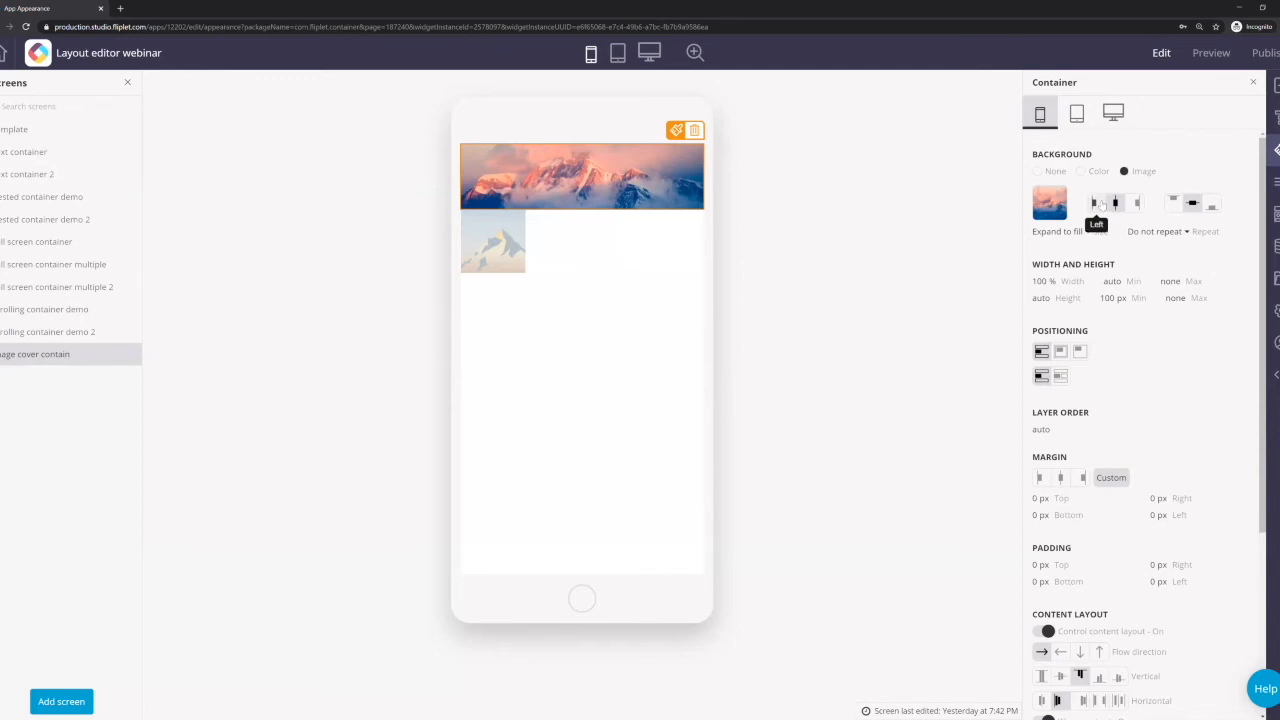
left_click(1211, 208)
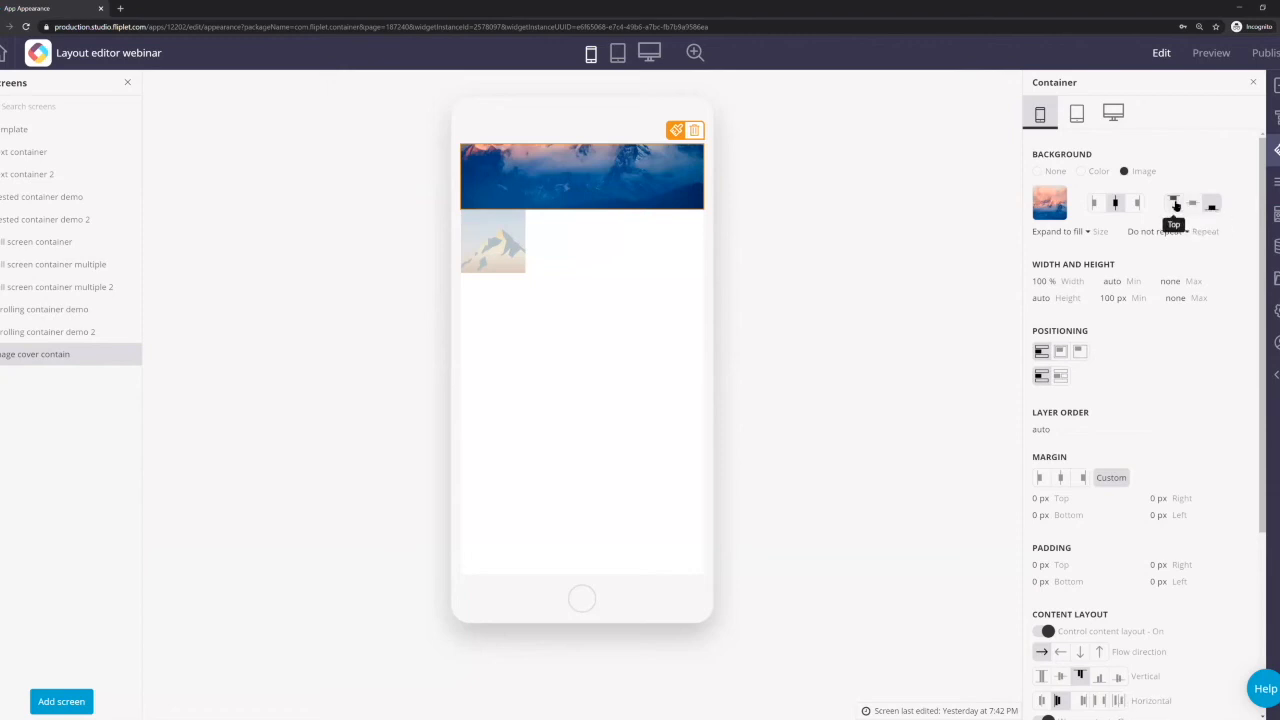
left_click(1176, 203)
left_click(1192, 204)
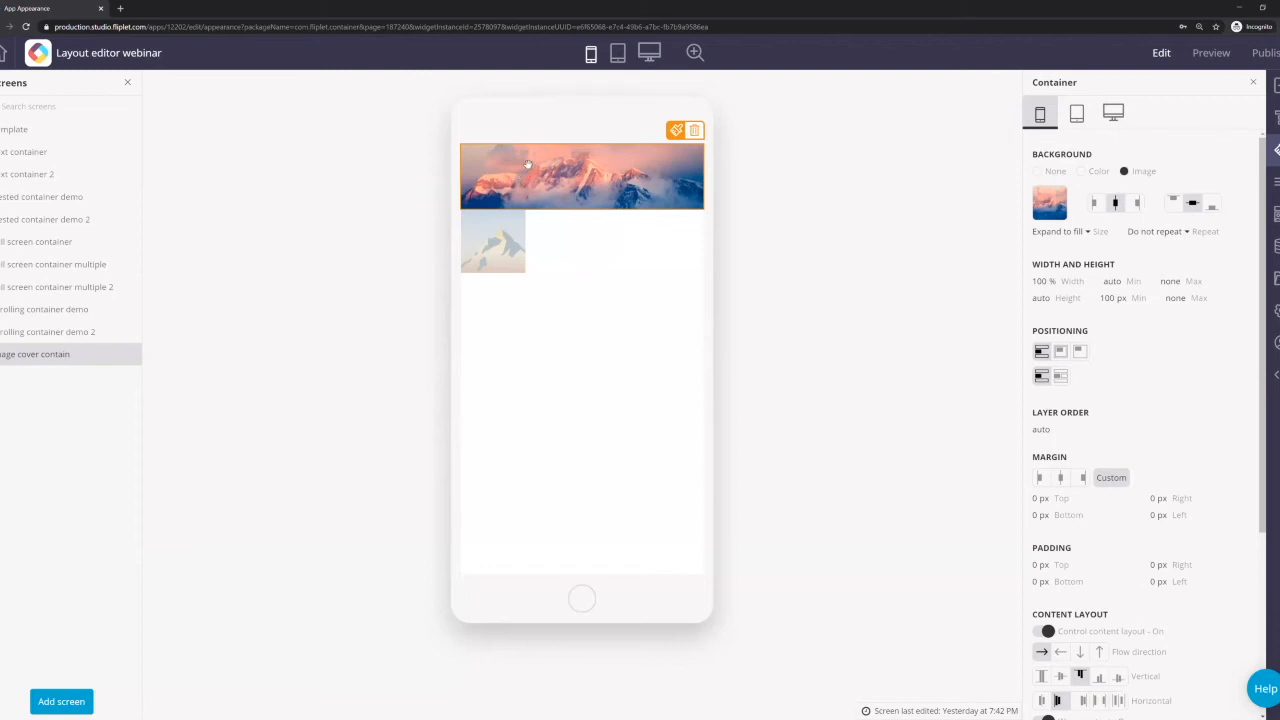
left_click(1094, 203)
left_click(1118, 204)
- Try the Keep original size and Contained sizes for the mountain header container's background image on mobile
left_click(1084, 232)
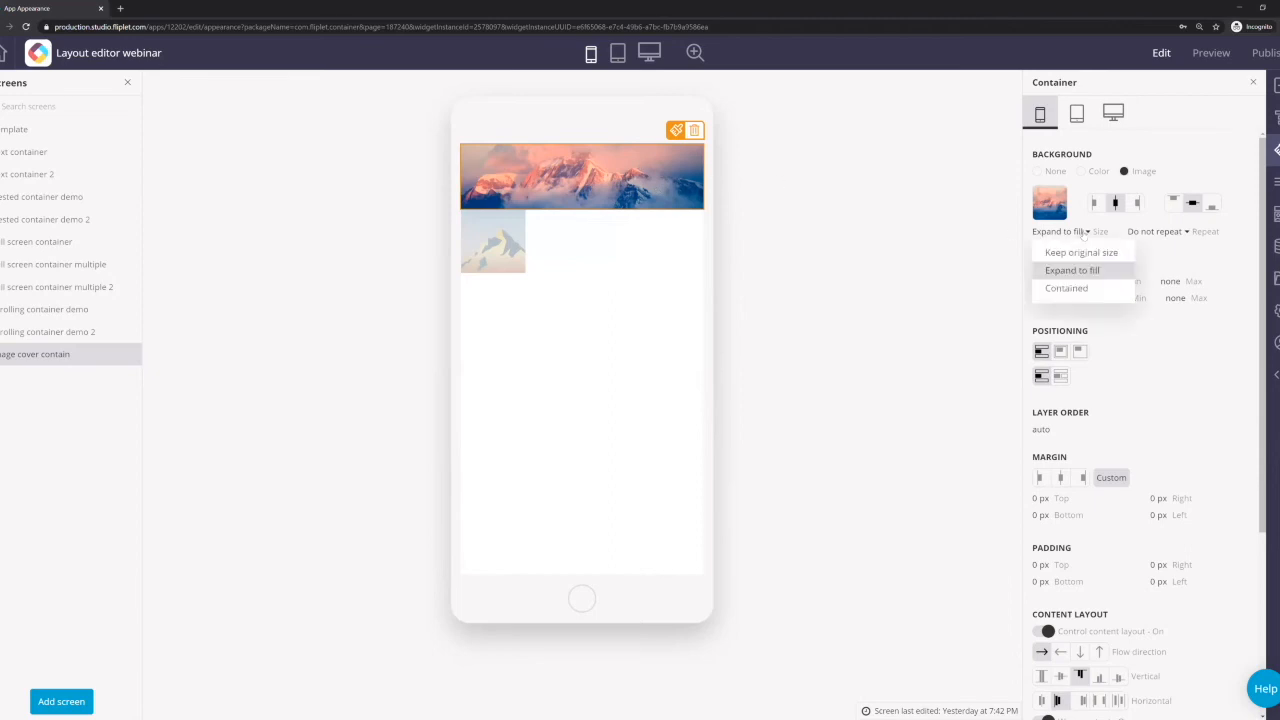
left_click(1086, 254)
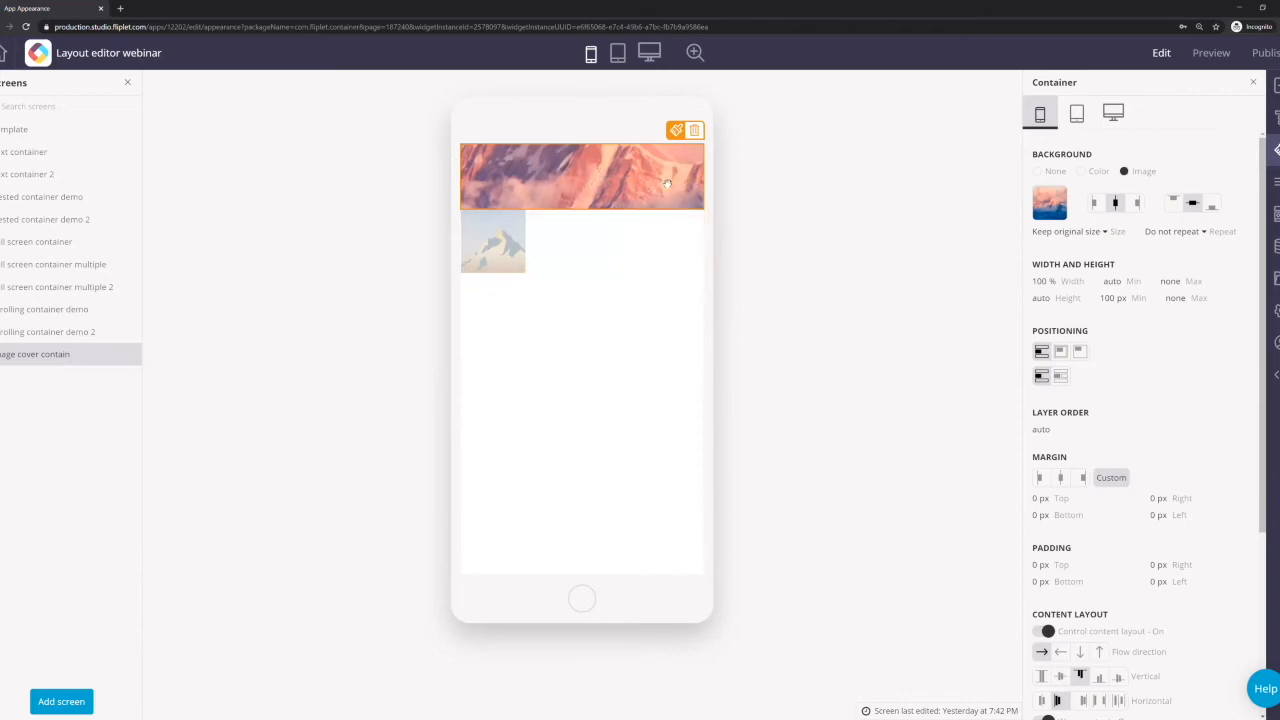
left_click(1087, 234)
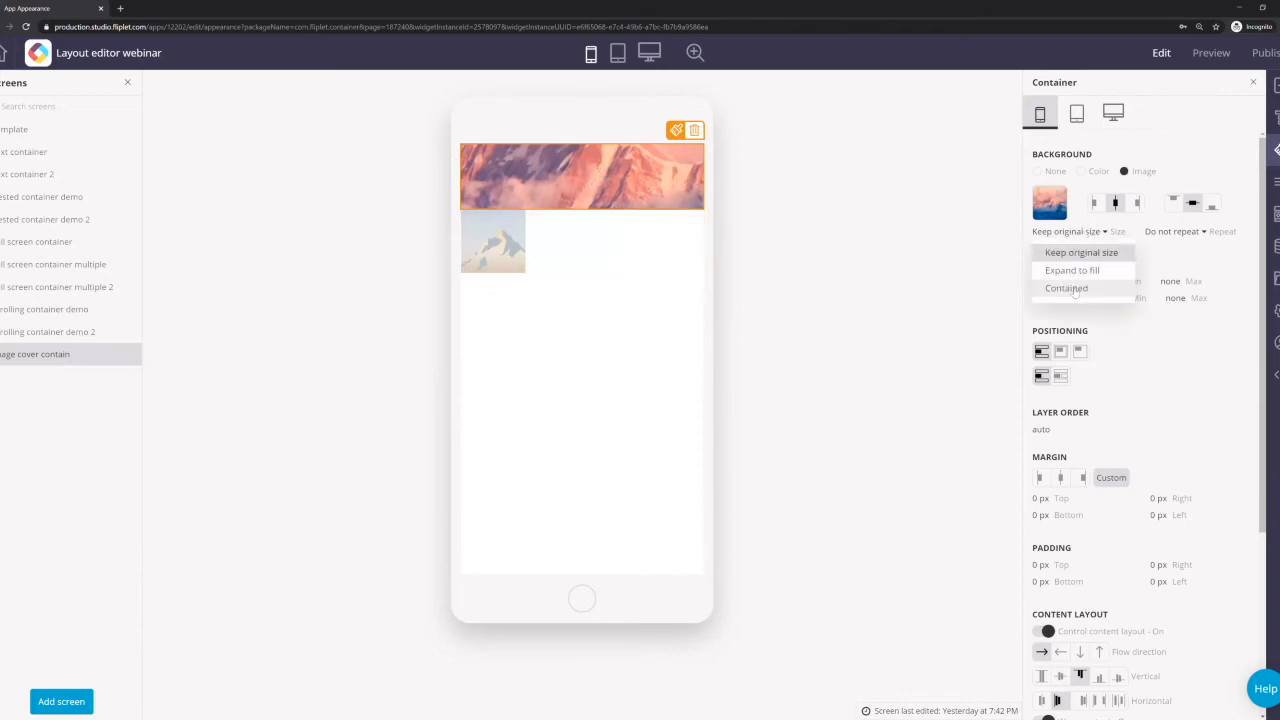
left_click(1074, 288)
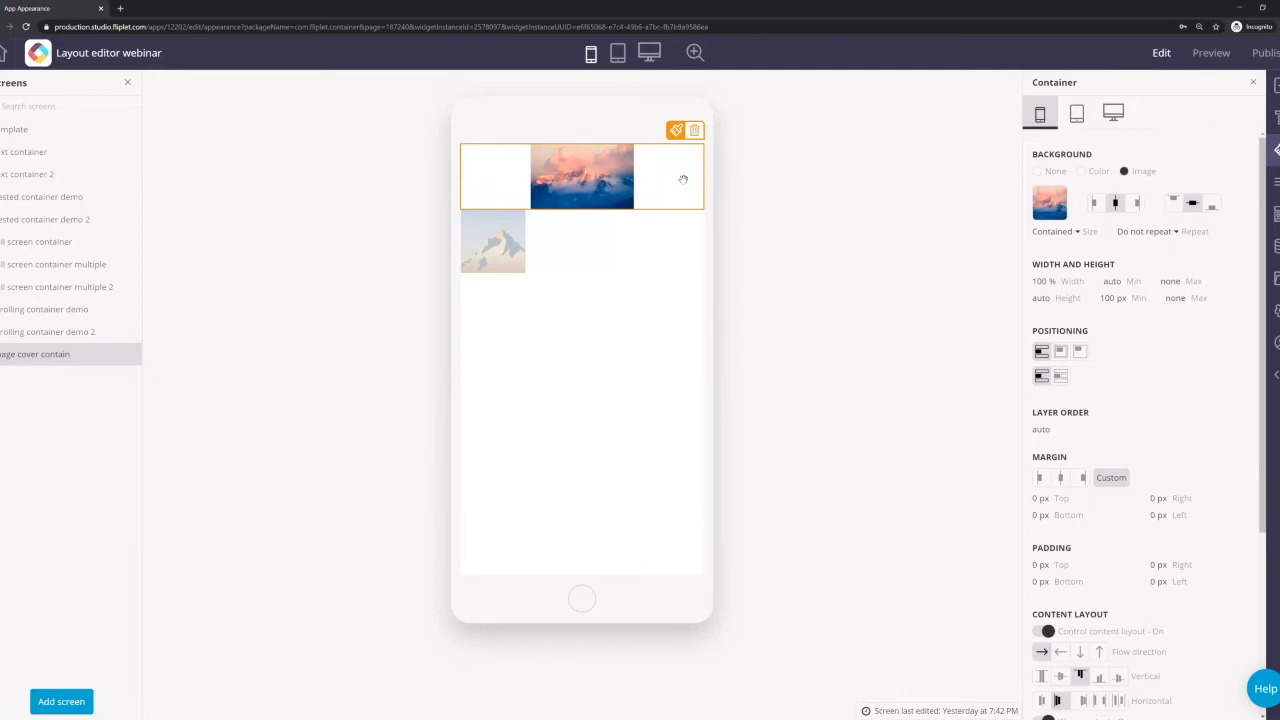
- Try repeating the contained header background horizontally, and restore it to Expand to fill with Do not repeat
left_click(1176, 233)
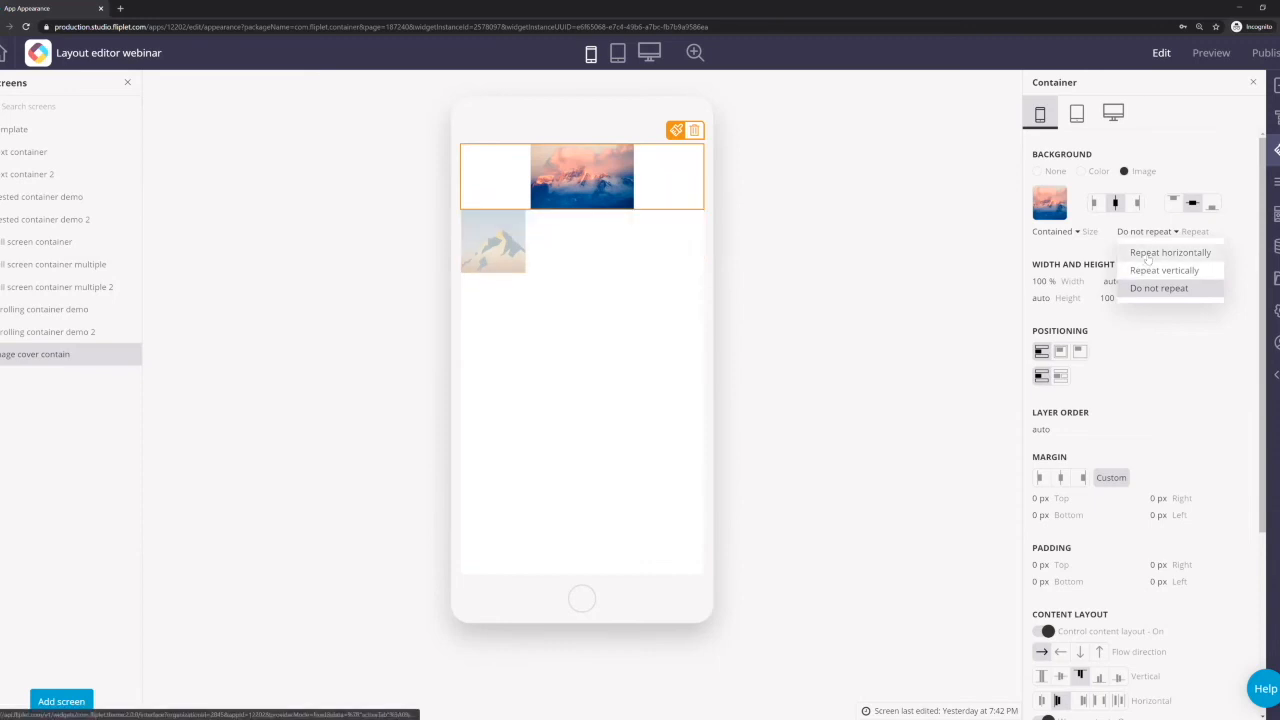
left_click(1148, 255)
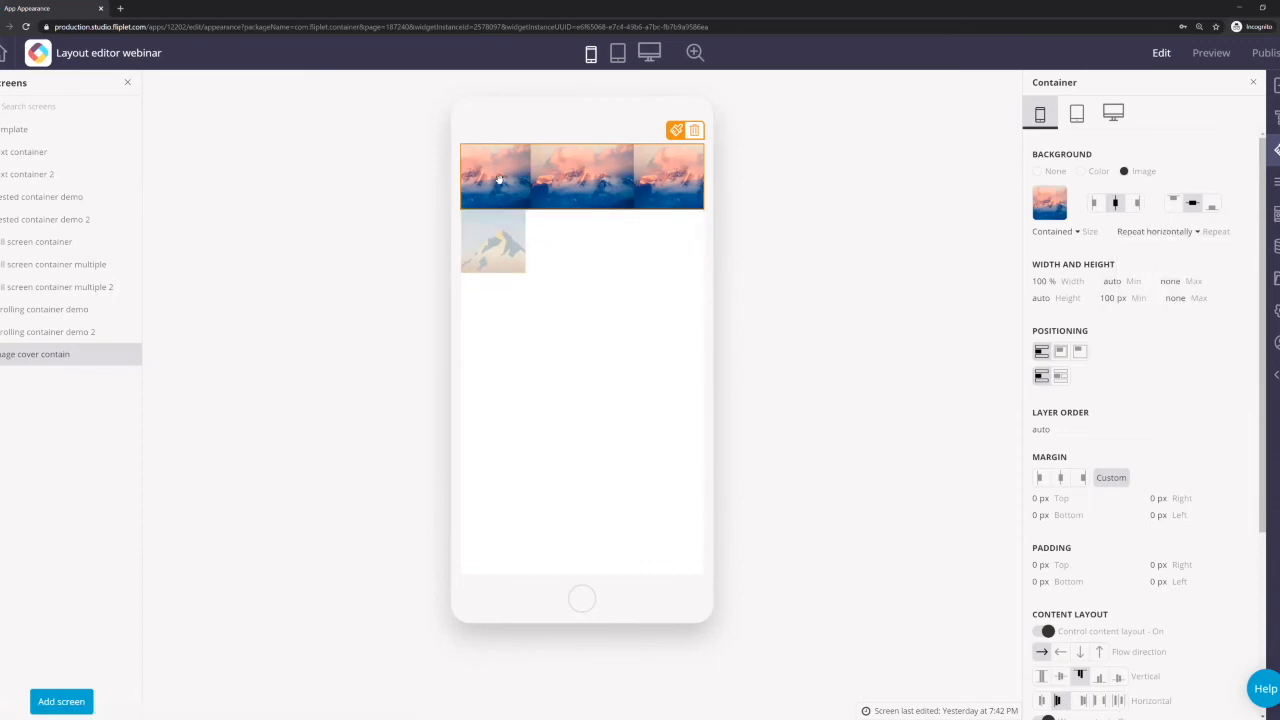
left_click(1145, 234)
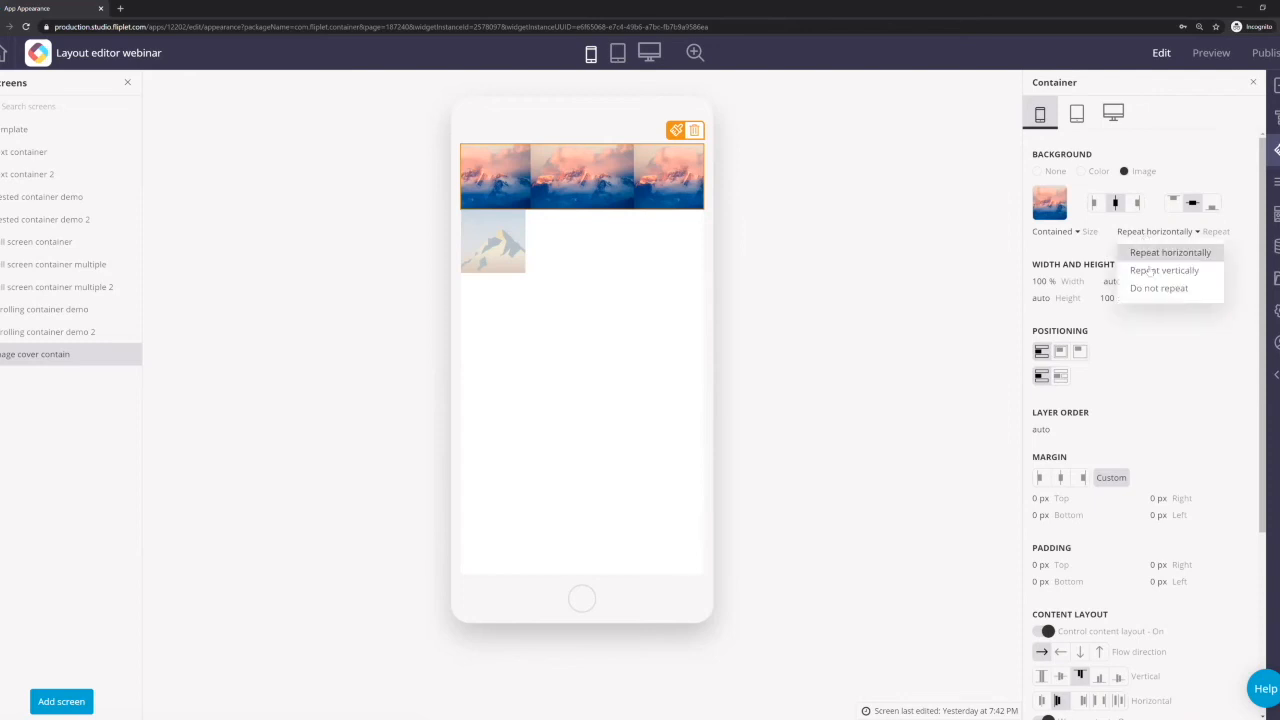
left_click(1062, 234)
left_click(1071, 270)
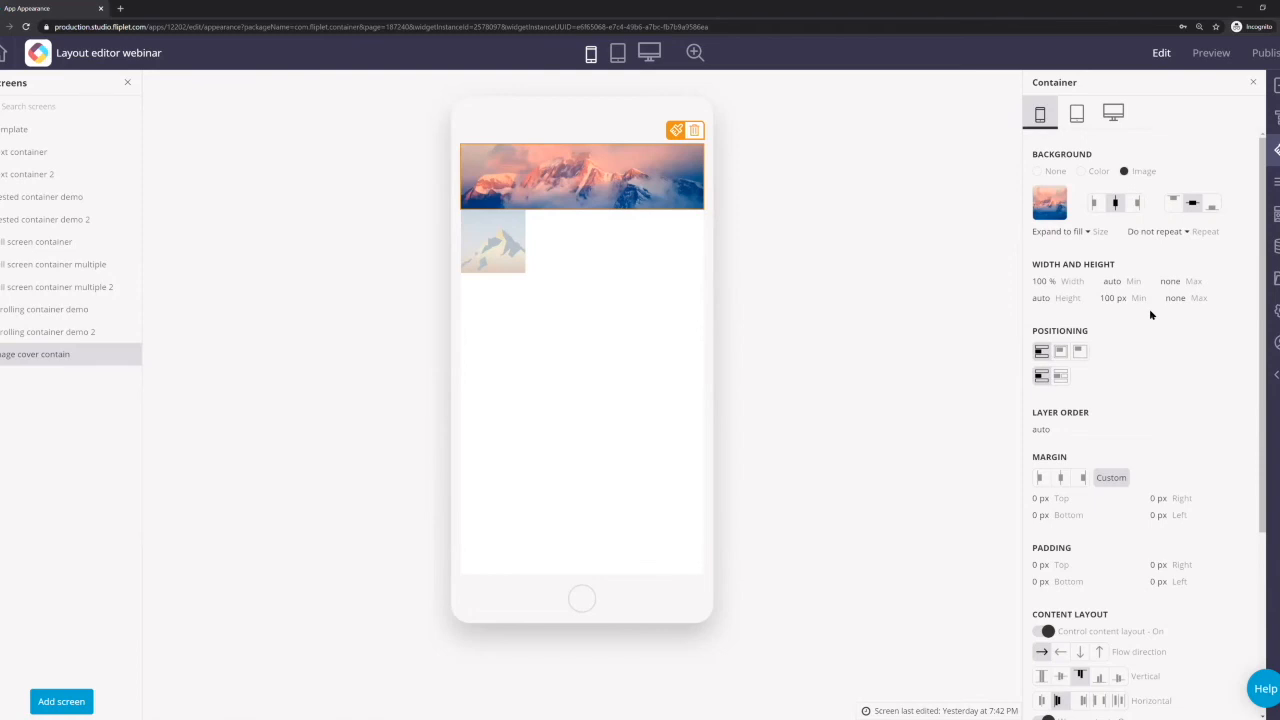
- Set the height of the image below the mountain header to auto for mobile
scroll(1150, 312, "down", 3)
scroll(1150, 310, "up", 2)
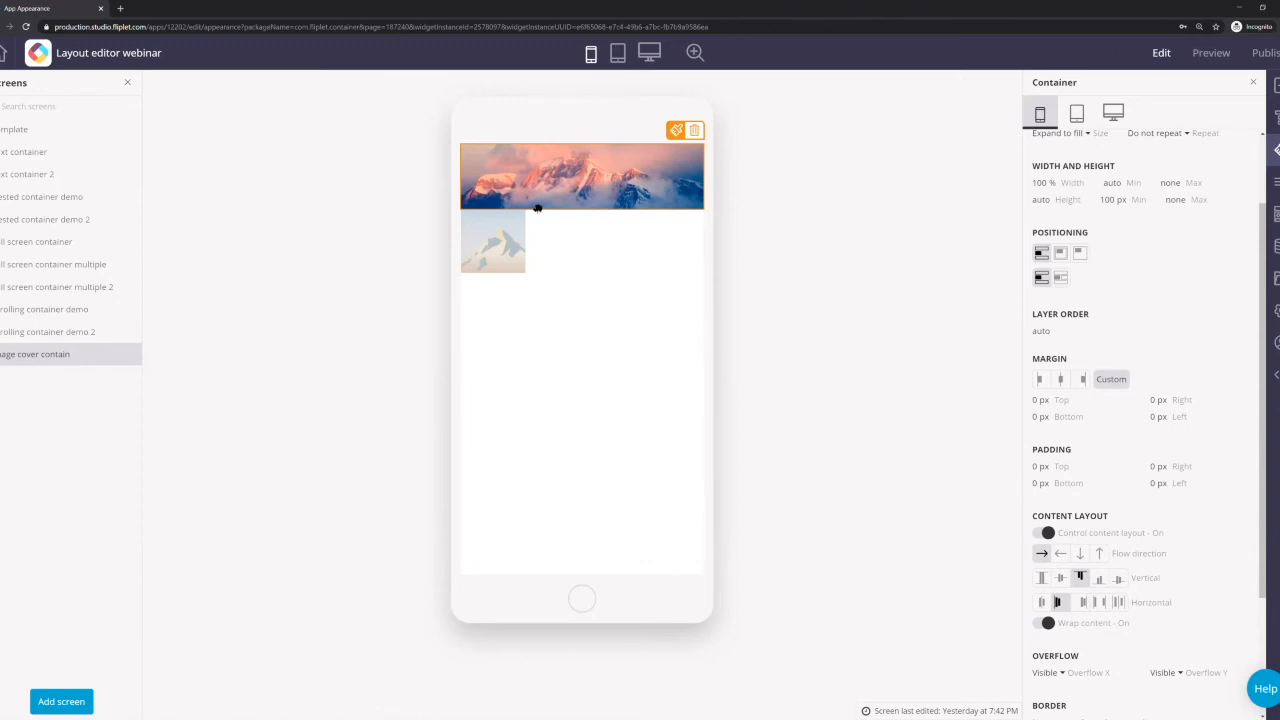
left_click(668, 225)
left_click(676, 194)
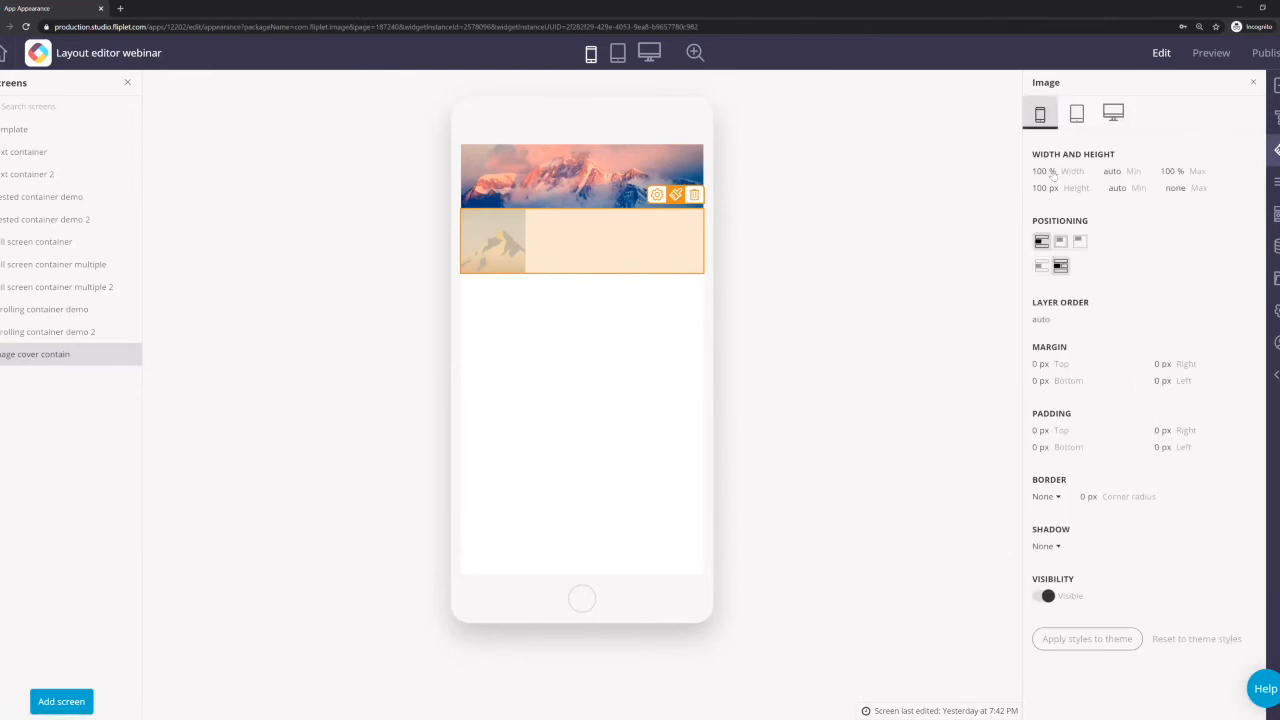
left_click(1052, 189)
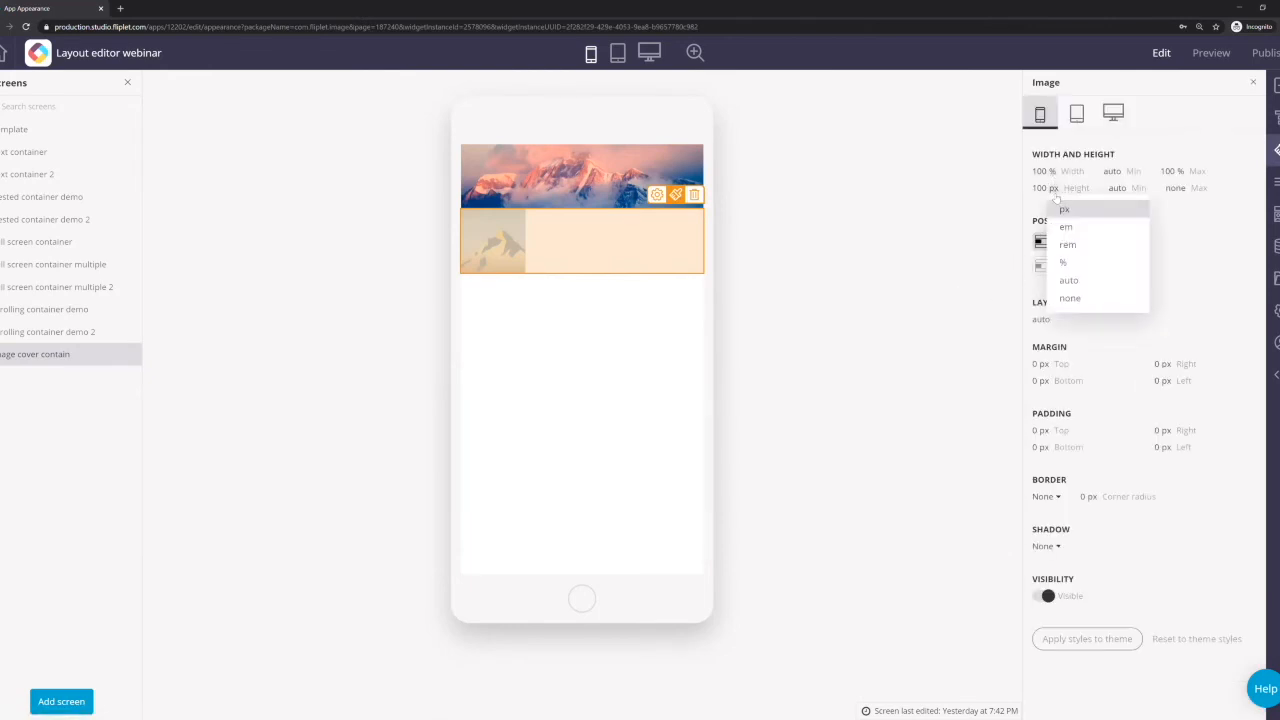
left_click(1064, 285)
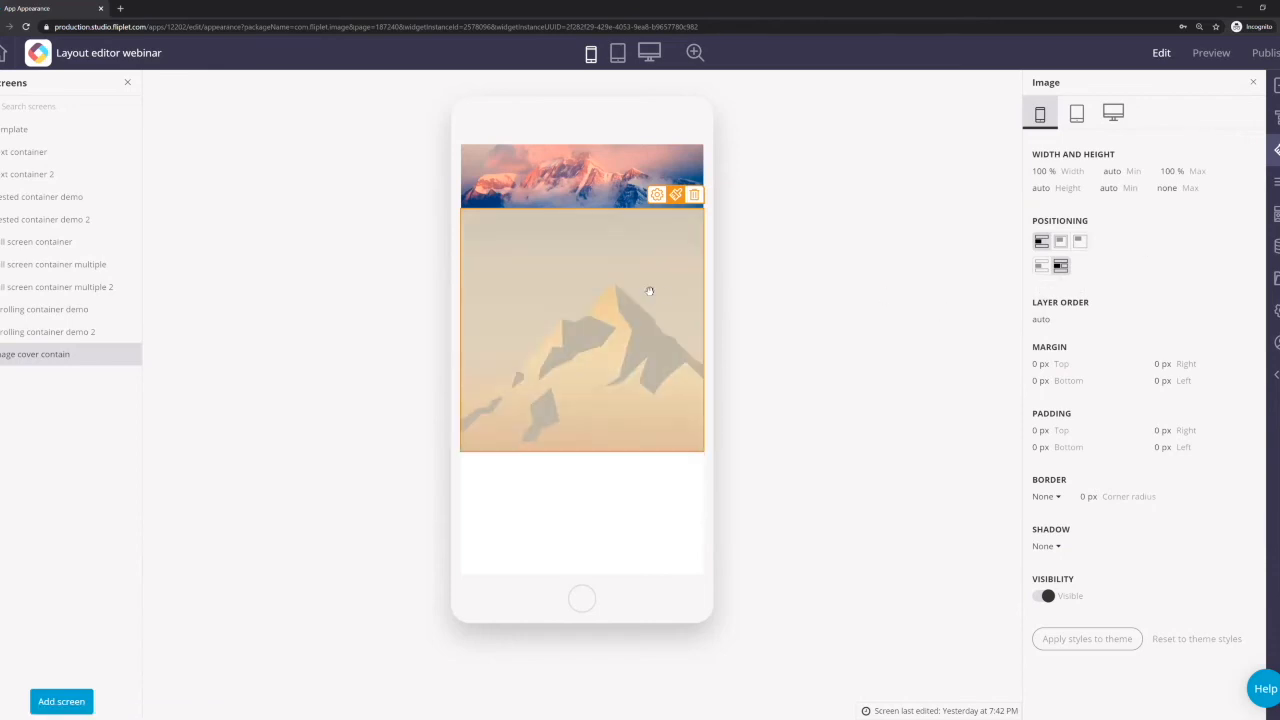
left_click(614, 306)
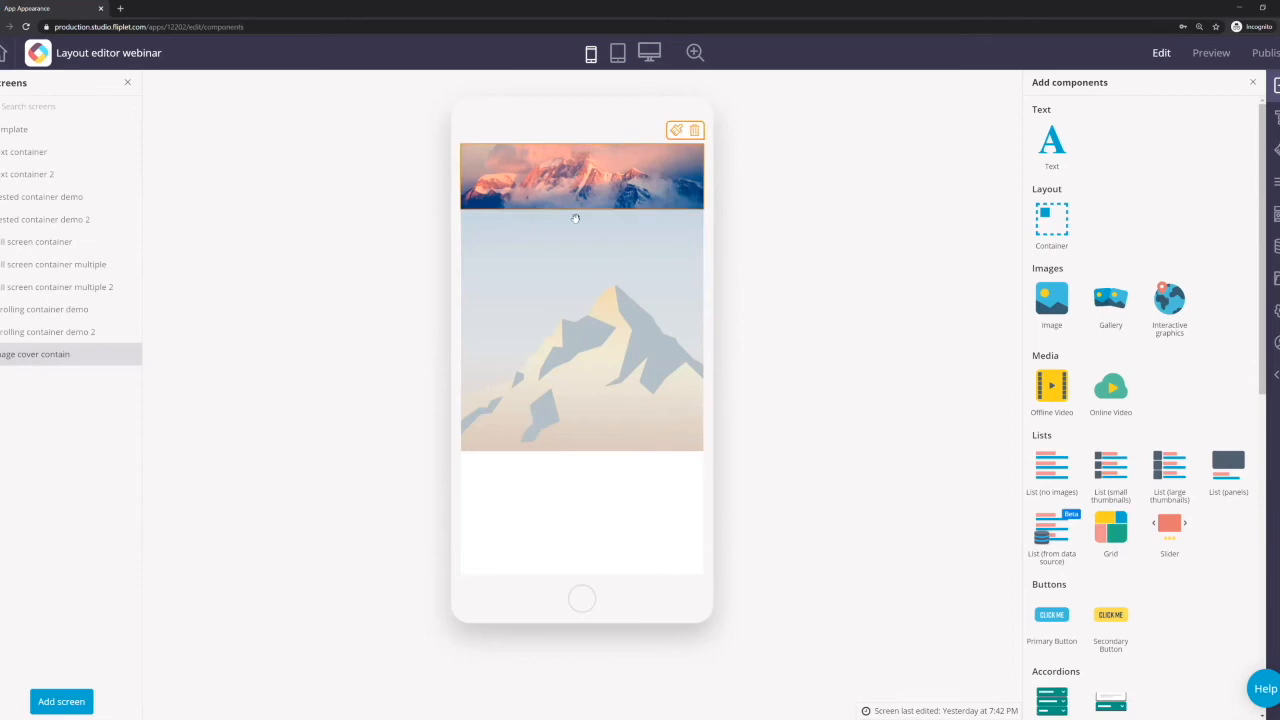
- Set the mountain header container's visibility to hidden for mobile
left_click(677, 130)
scroll(1083, 514, "down", 5)
left_click(1048, 651)
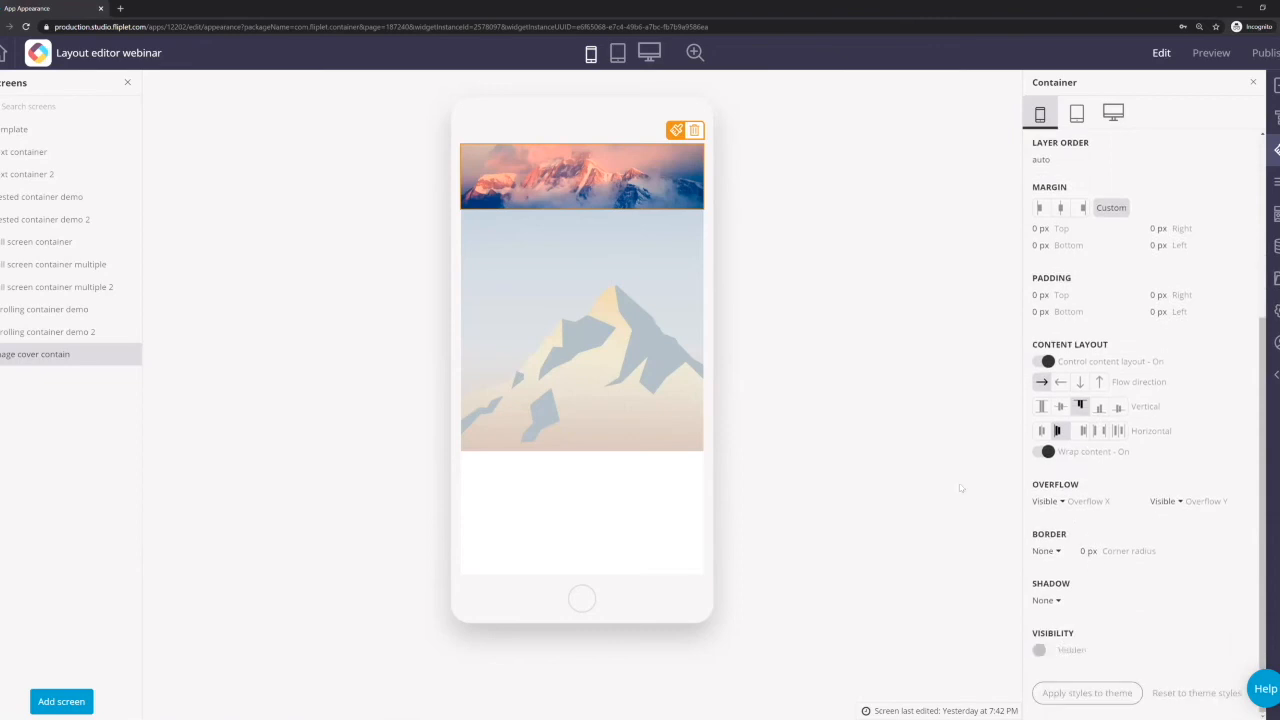
left_click(926, 431)
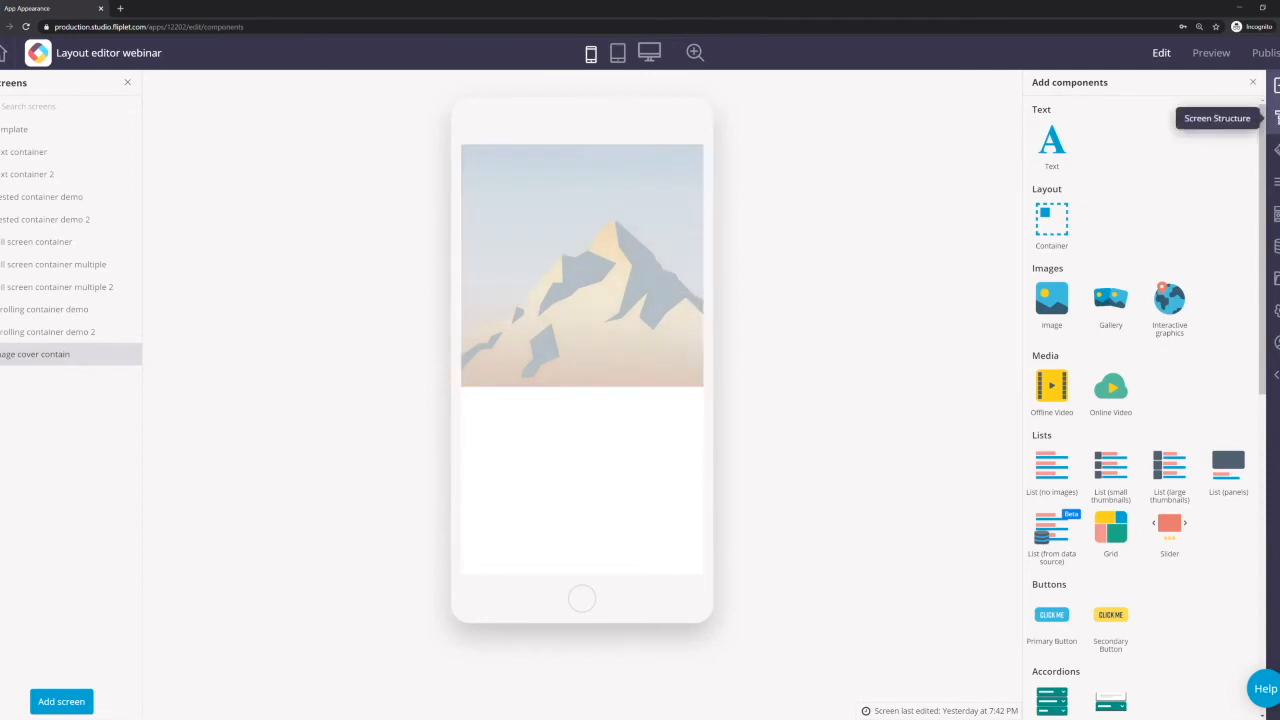
- Find the hidden header container in the screen structure and set its visibility to visible for tablet
left_click(1276, 117)
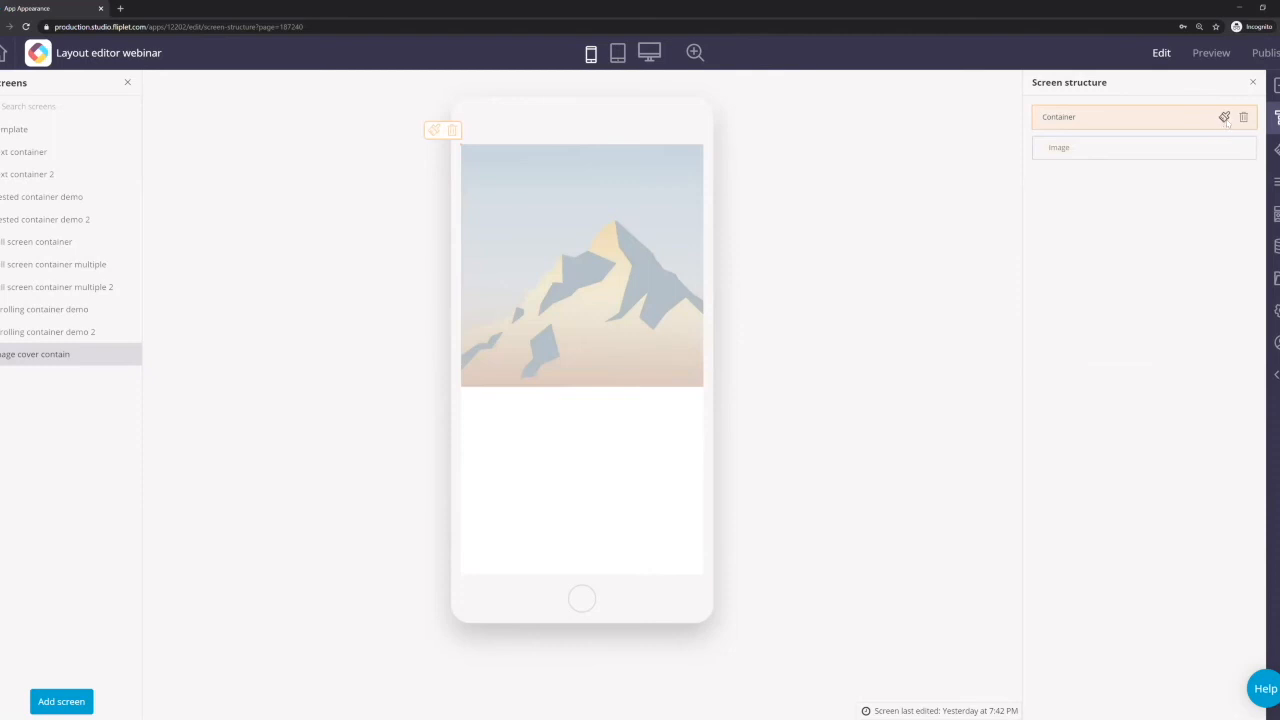
left_click(1225, 118)
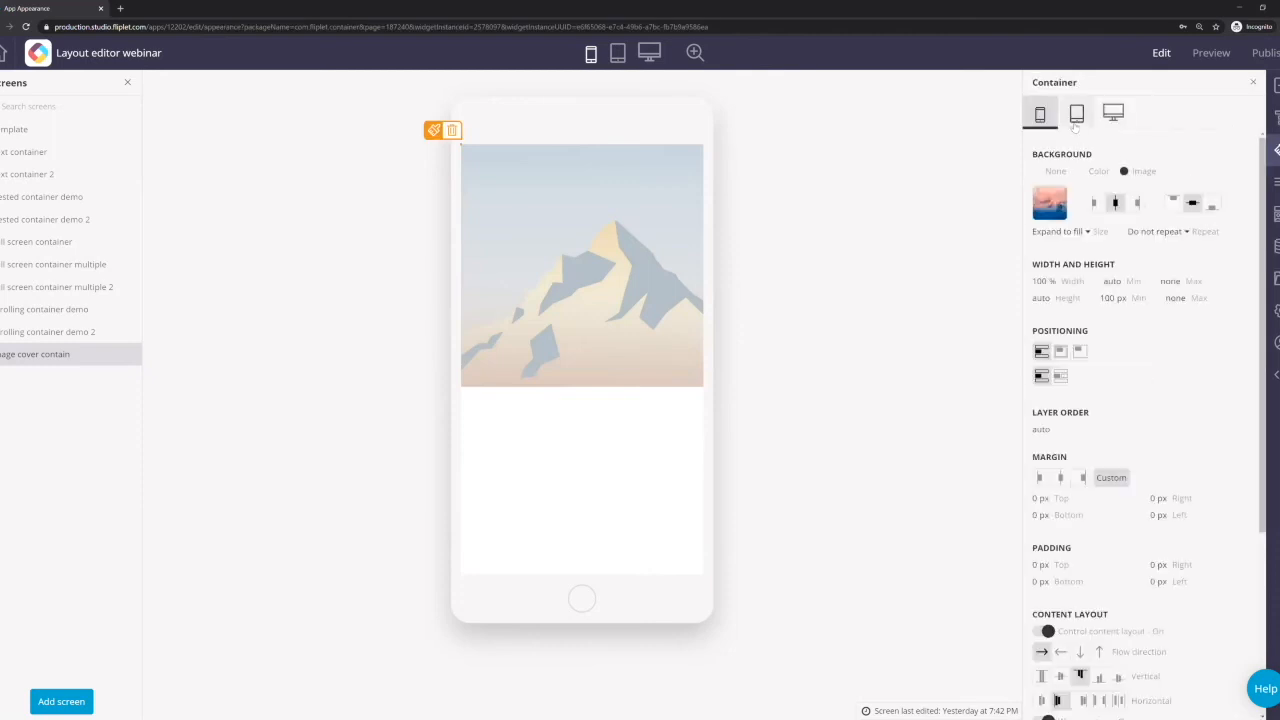
left_click(1076, 116)
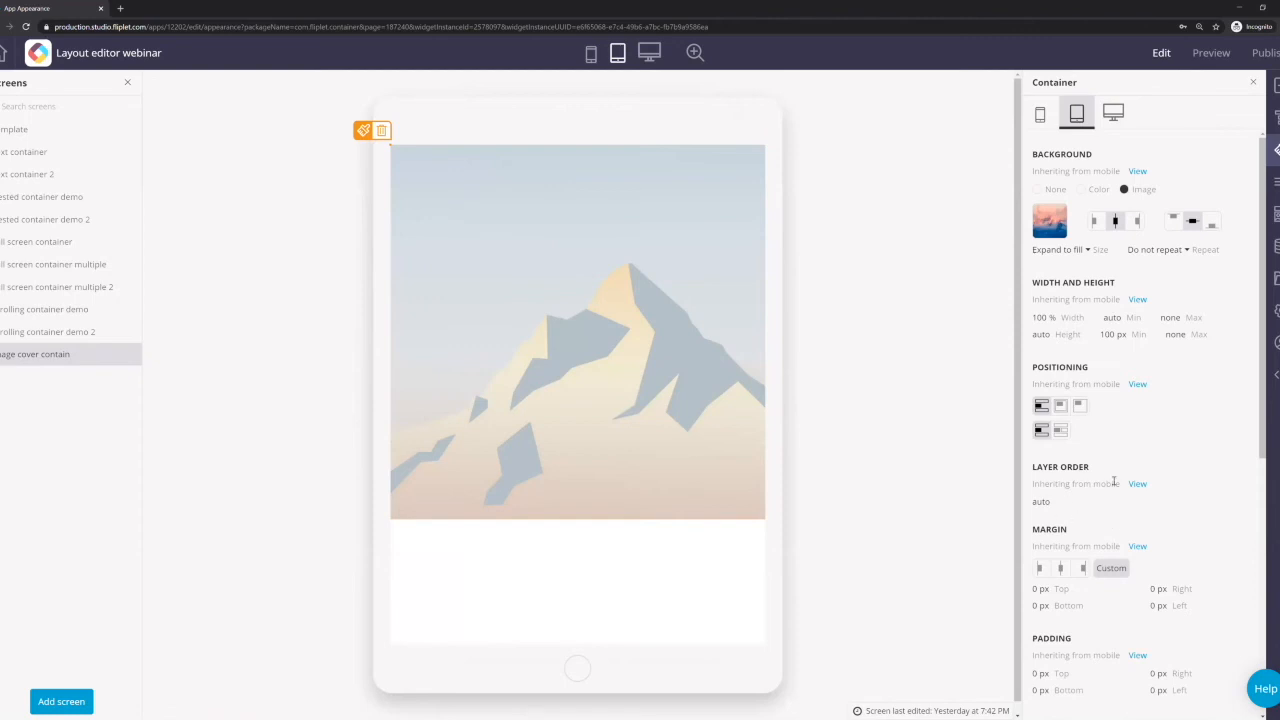
scroll(1114, 482, "down", 5)
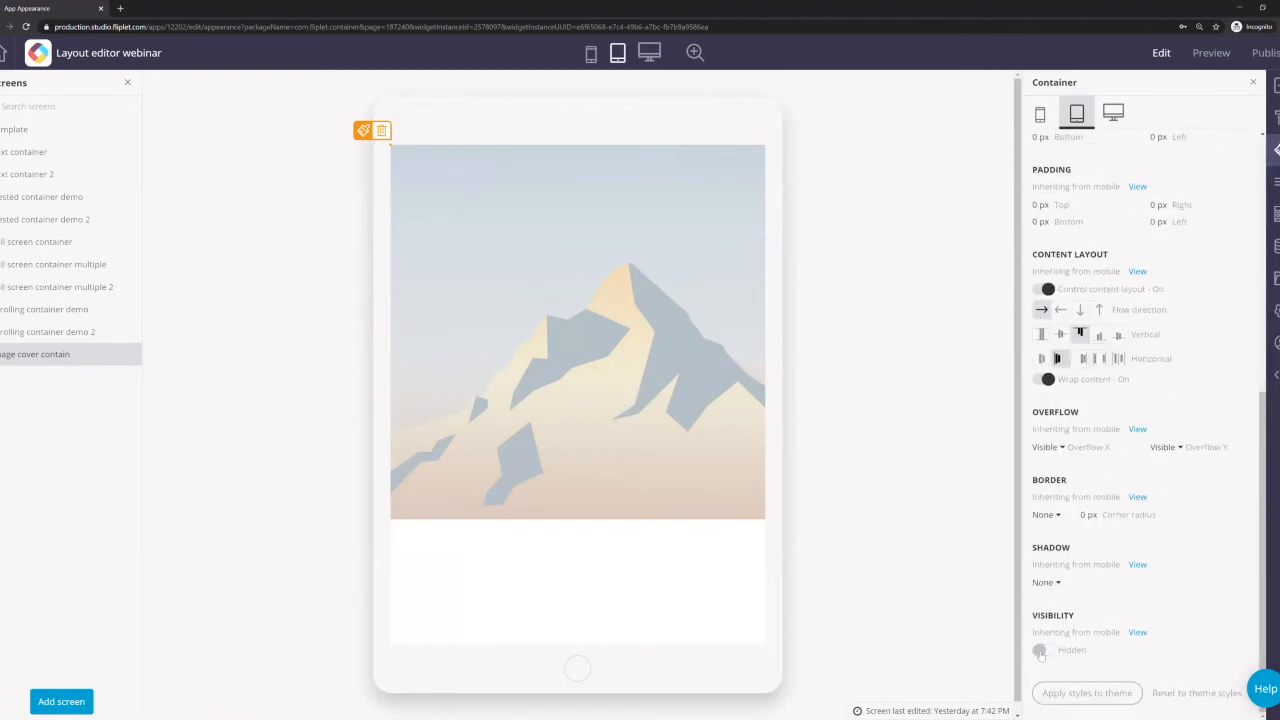
scroll(1112, 600, "up", 5)
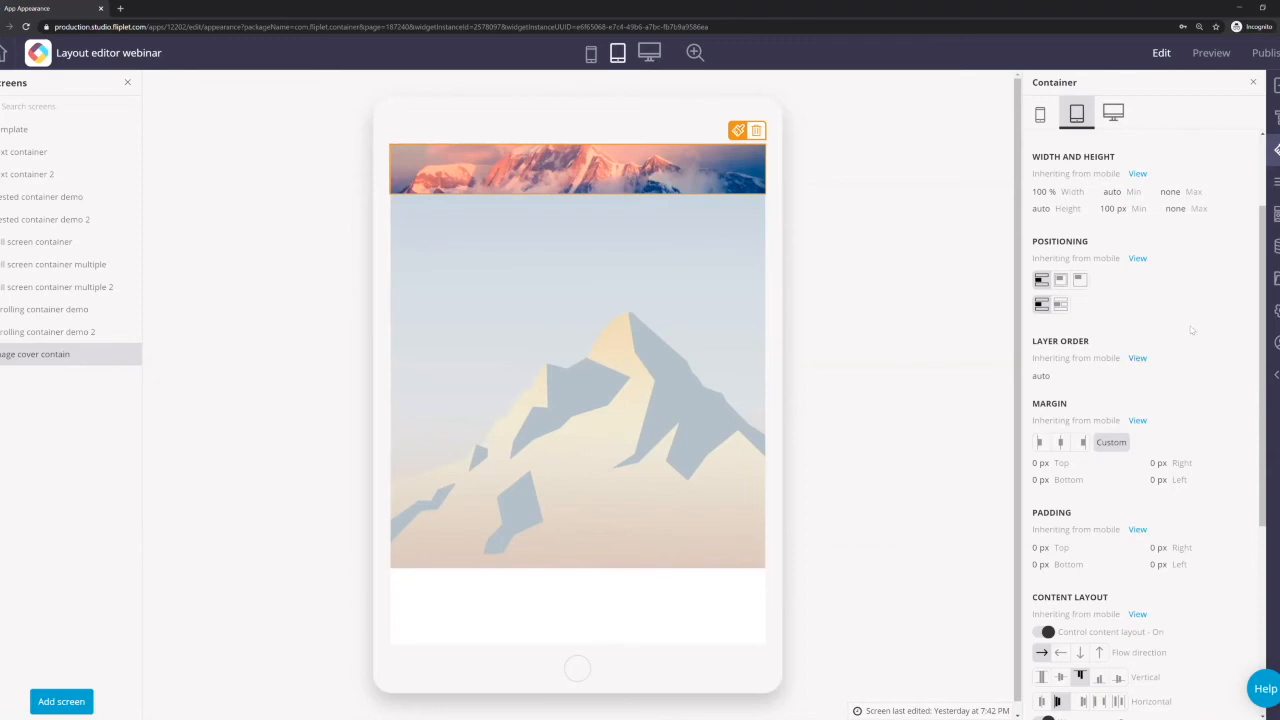
- Open the Template screen, compare its article layout in mobile and desktop previews, and try scrolling the Other articles image strip on mobile
left_click(85, 129)
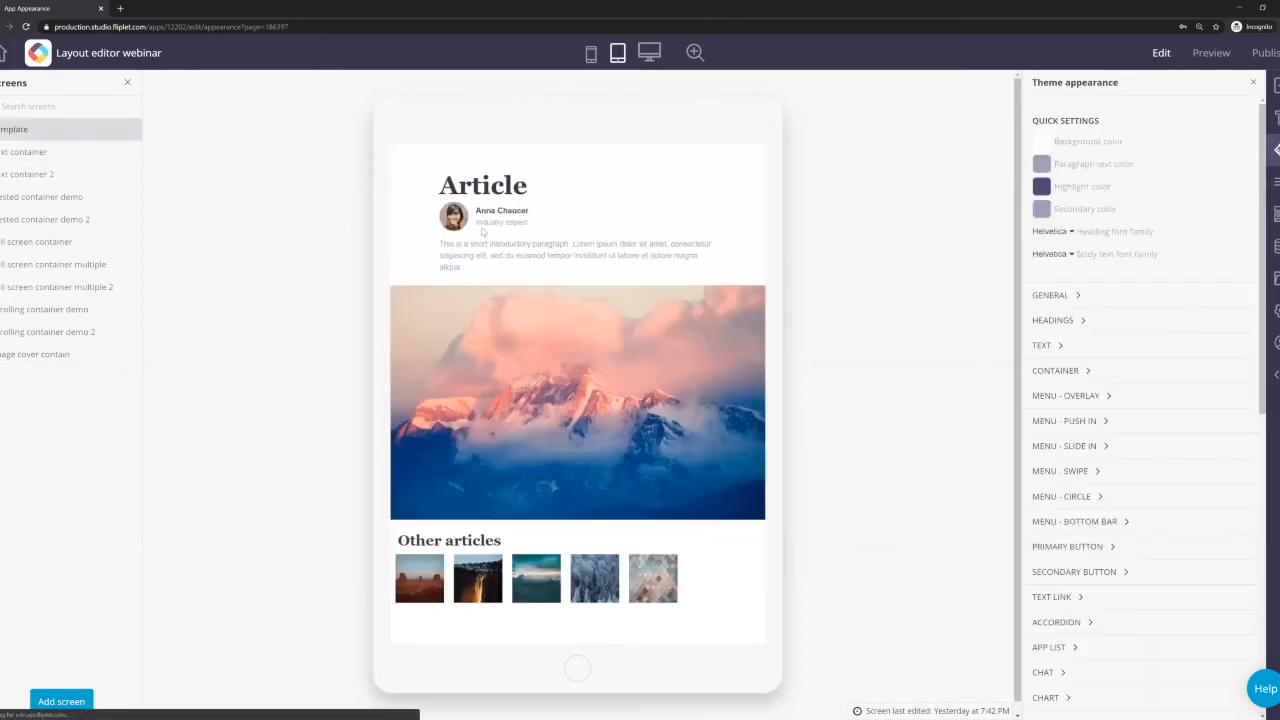
left_click(591, 54)
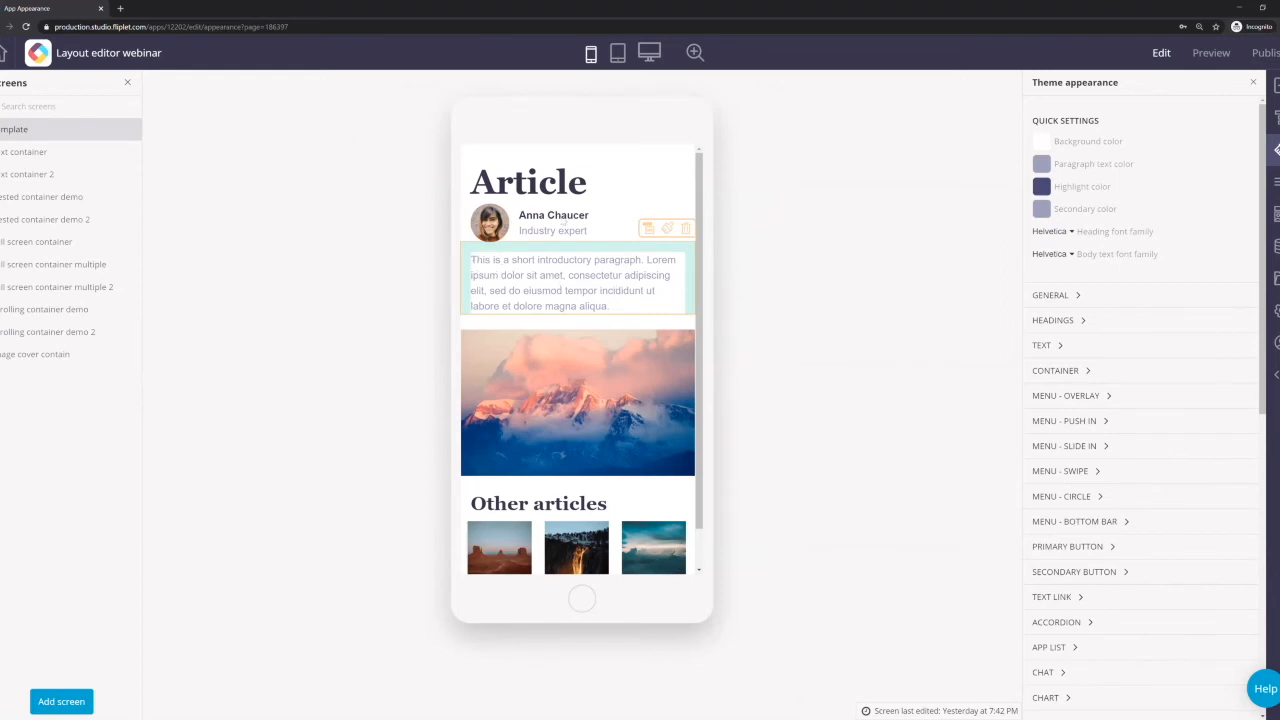
left_click(650, 55)
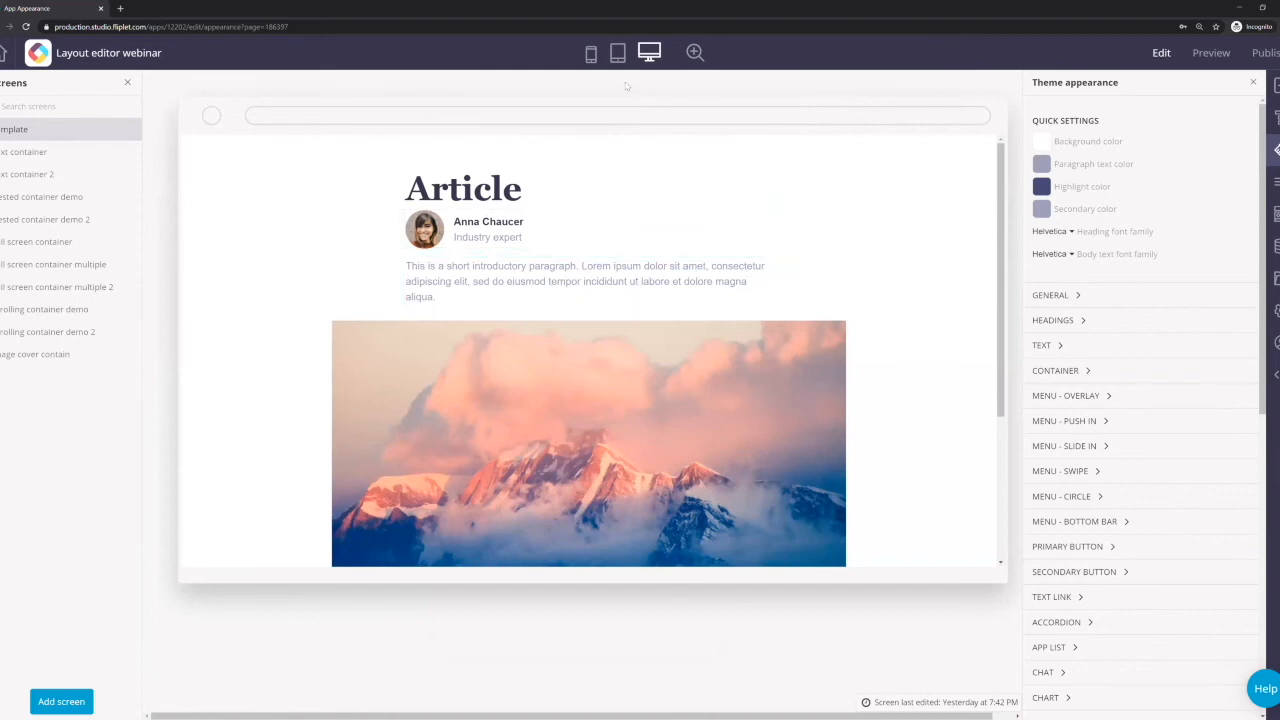
left_click(591, 53)
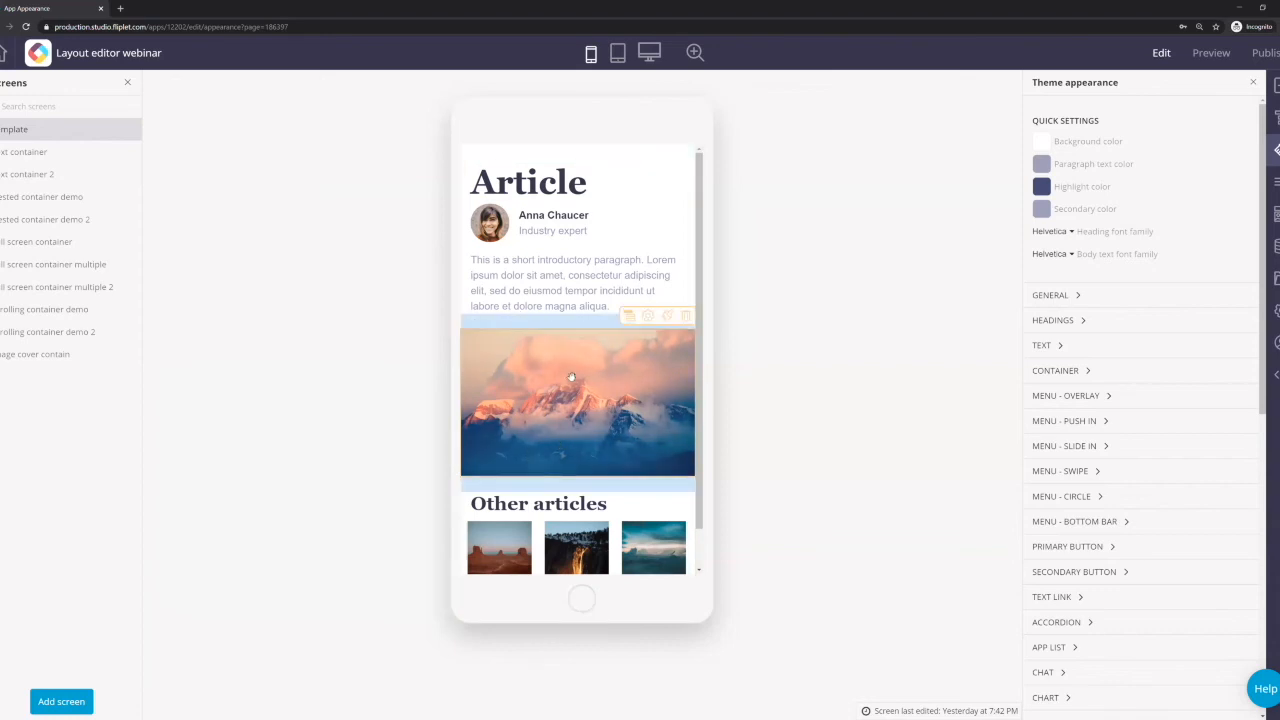
left_click(649, 52)
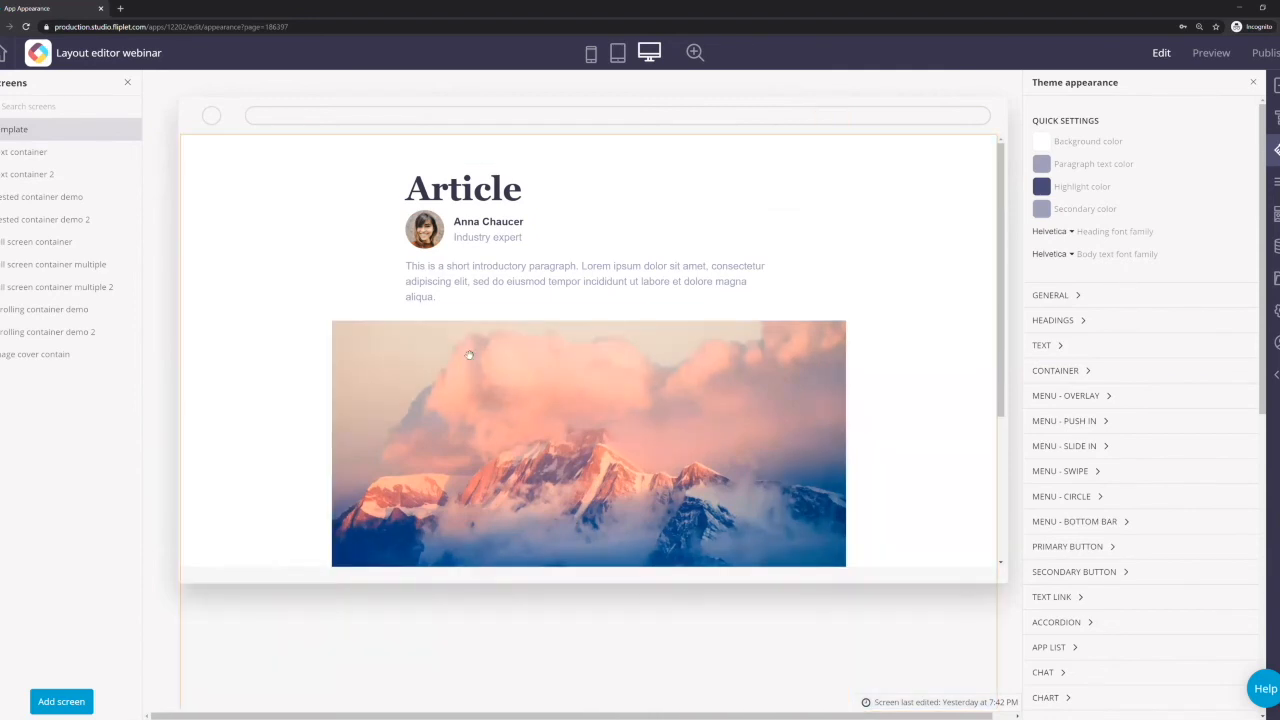
left_click(591, 53)
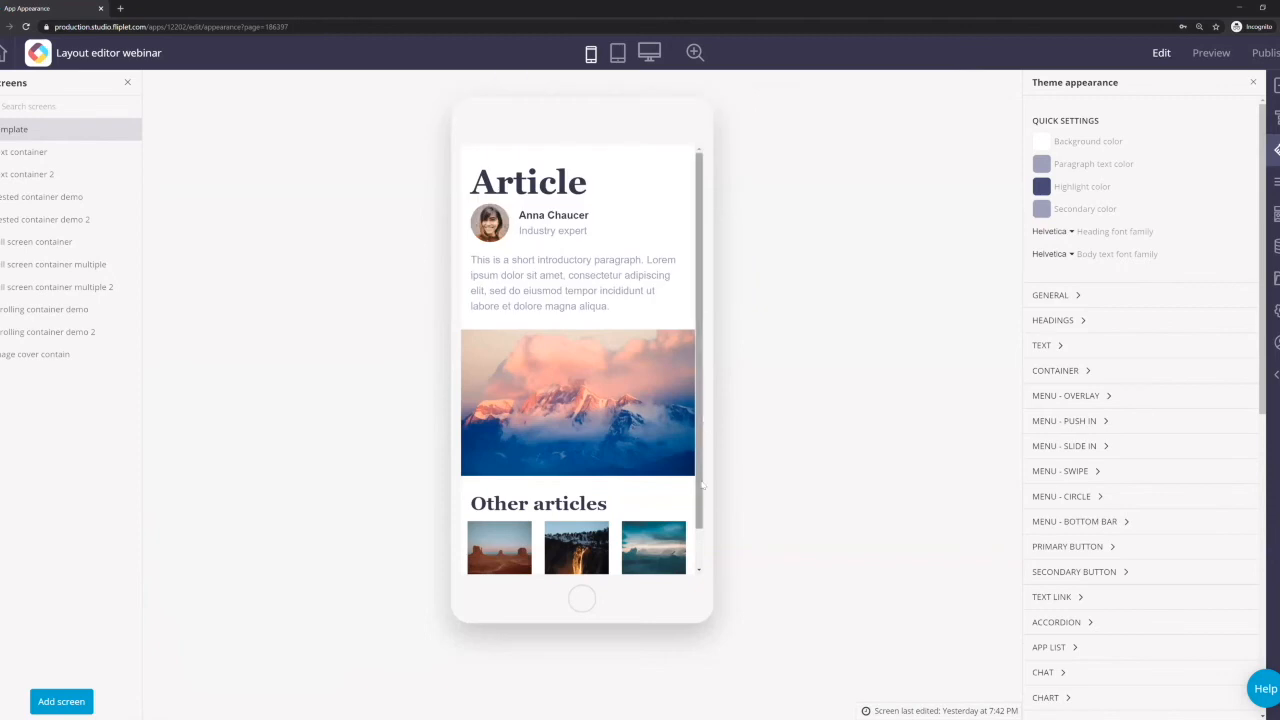
scroll(700, 488, "down", 1)
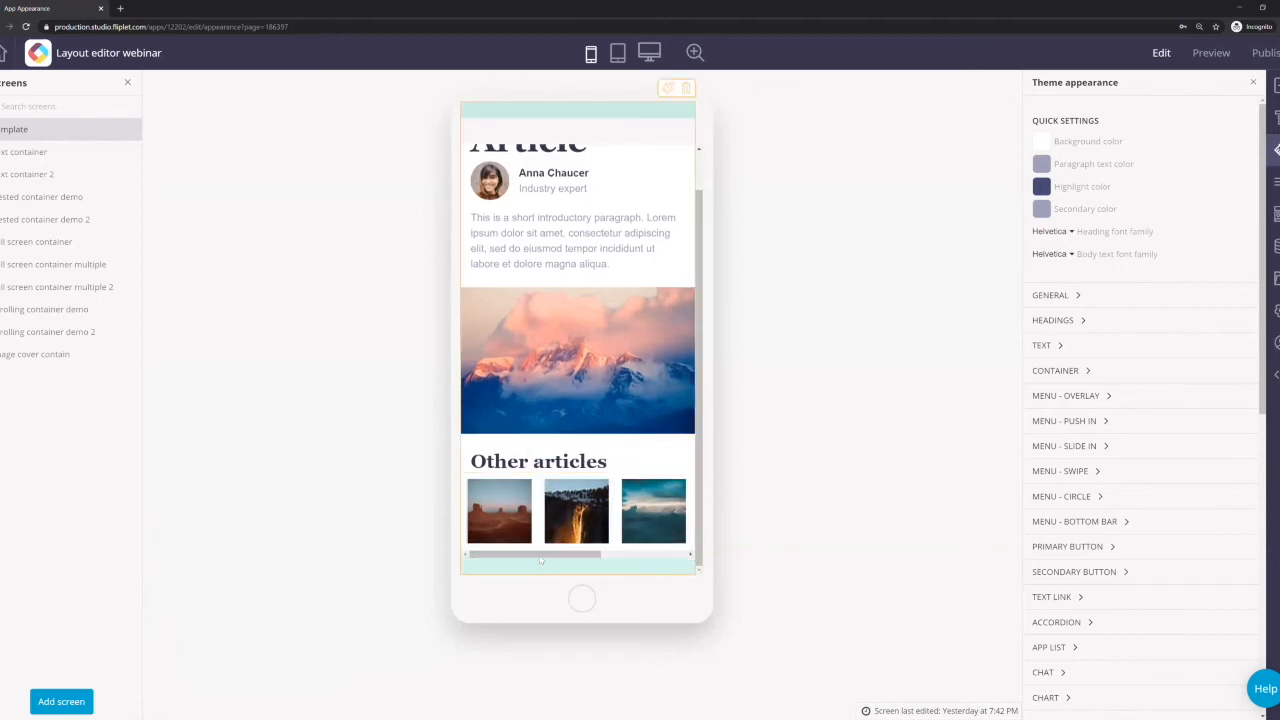
left_click_drag(562, 555, 494, 554)
- Check the Template article in the iPad/iPad Air/iPad Mini preview and examine its nested screen structure
mouse_move(617, 52)
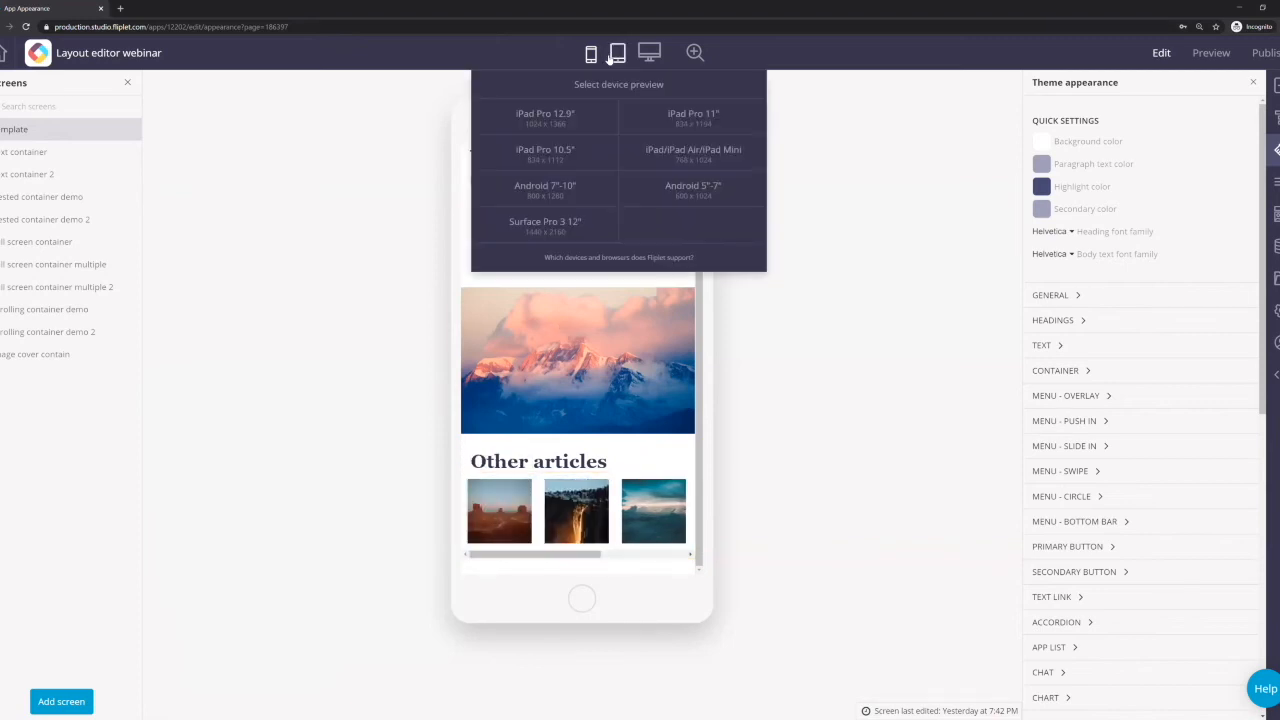
left_click(669, 160)
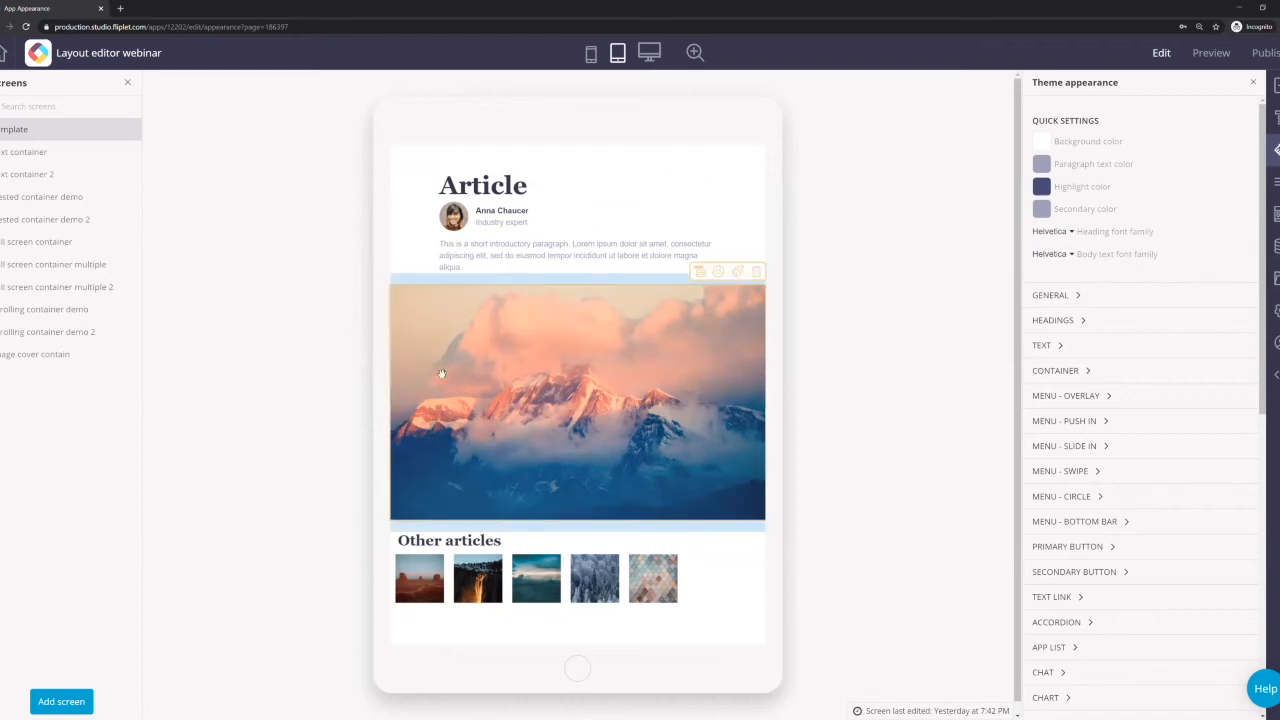
left_click(1276, 118)
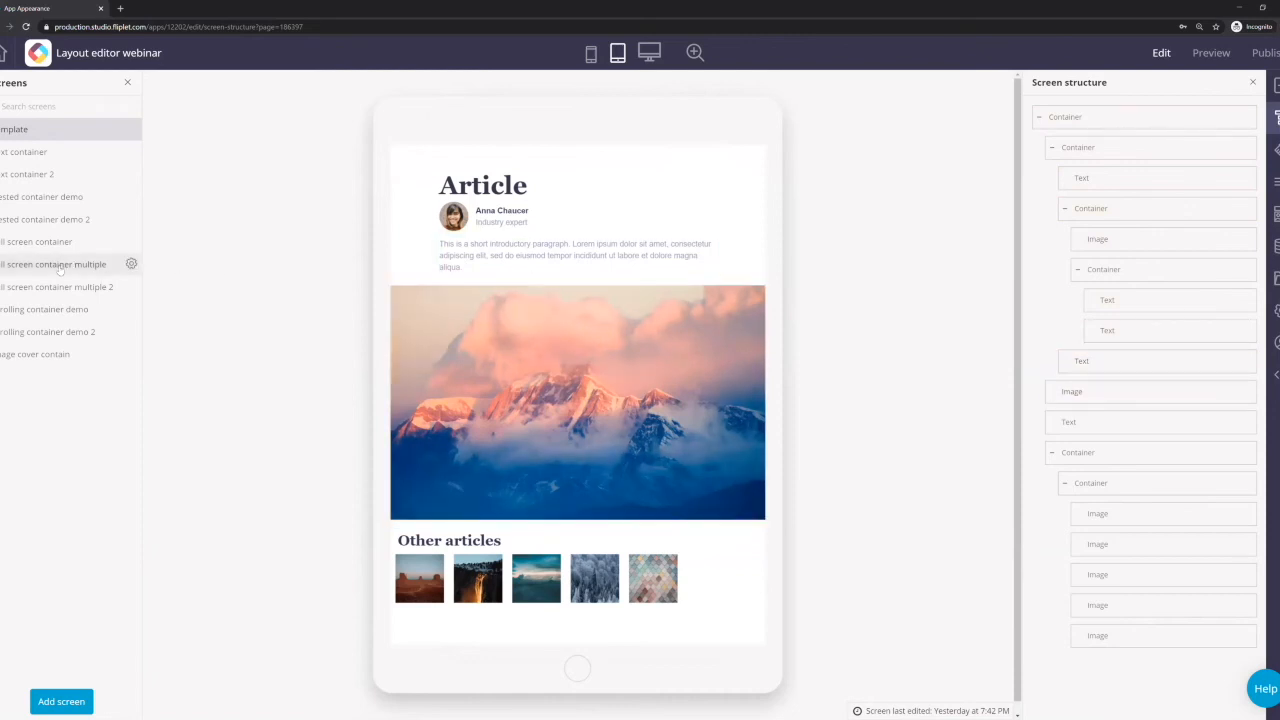
- Compare the Full screen container multiple screen in tablet and mobile previews, and check the Full screen container screen on mobile
left_click(122, 264)
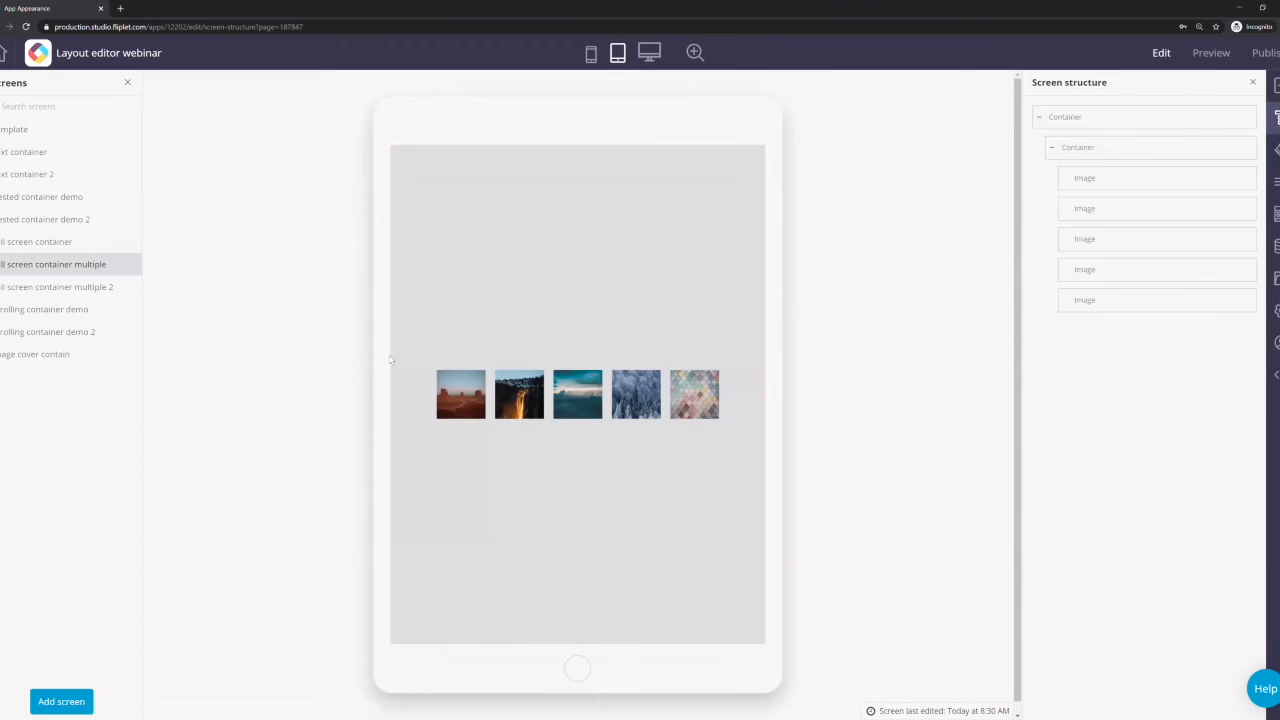
left_click(590, 54)
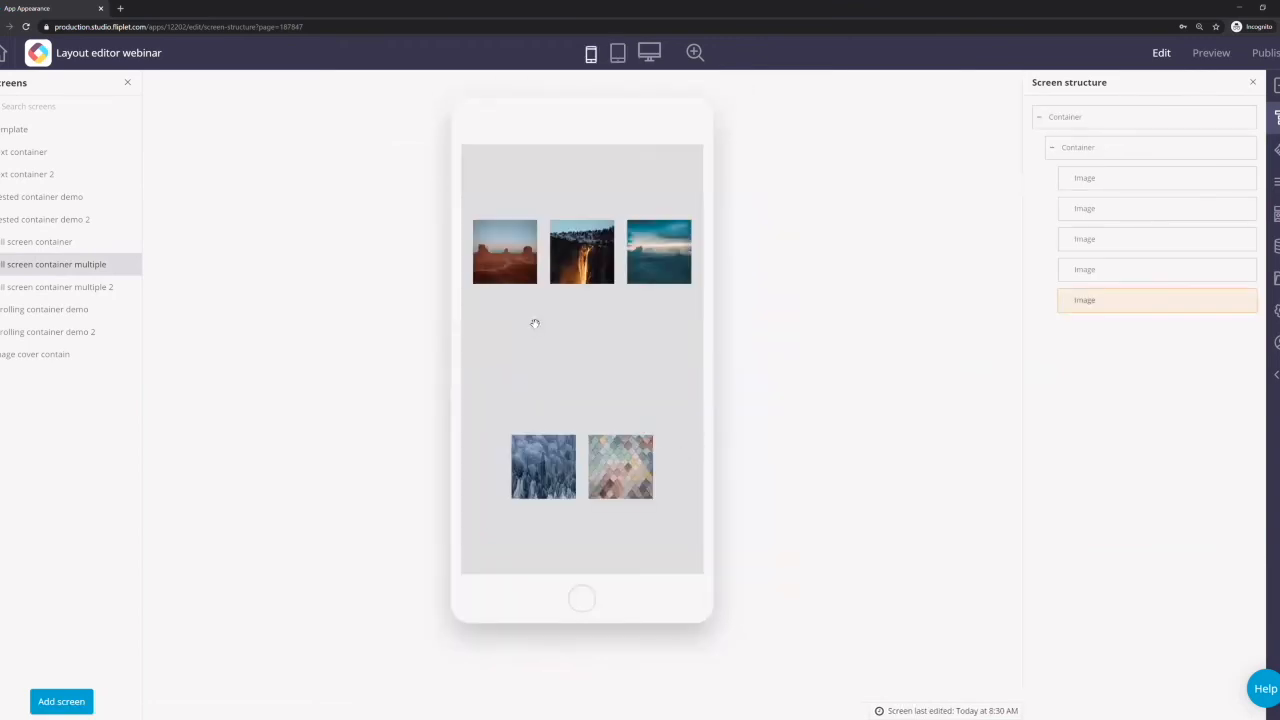
left_click(557, 272)
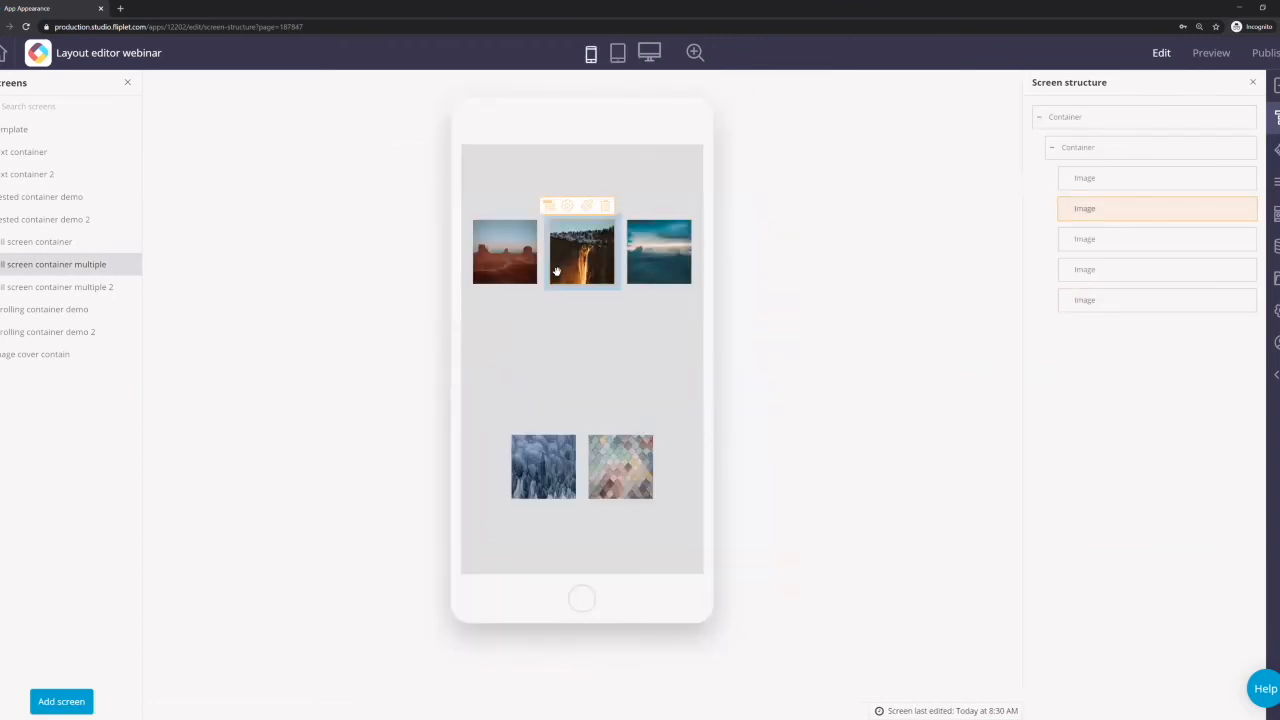
left_click(62, 242)
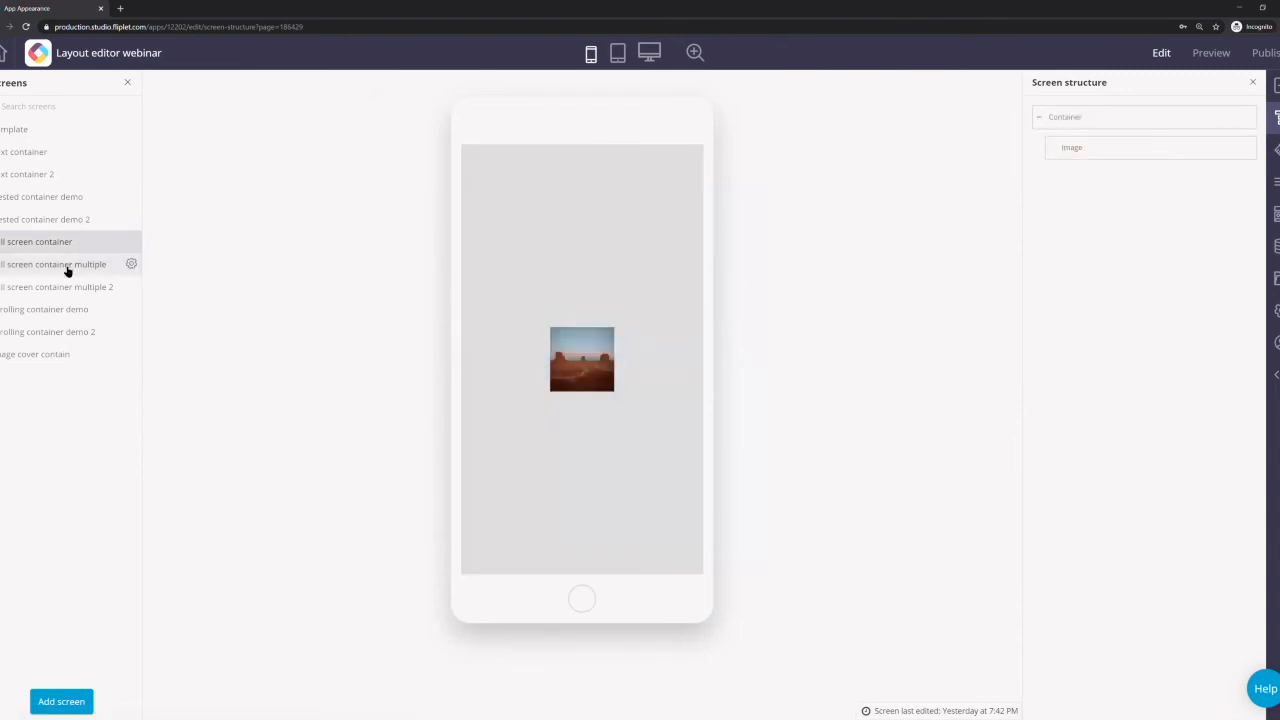
- On the Full screen container multiple screen, try space-between for the inner container's horizontal content layout on tablet, and settle on space-around
left_click(40, 266)
left_click(617, 53)
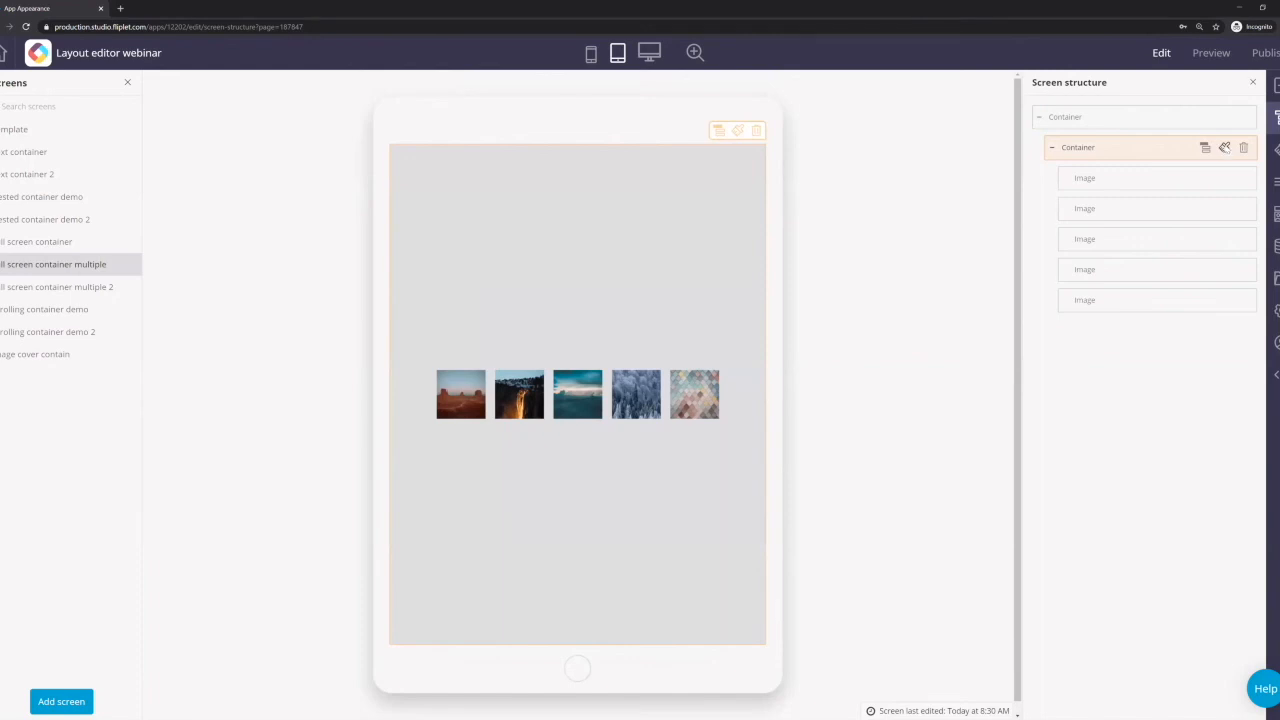
left_click(1225, 148)
scroll(1160, 485, "down", 5)
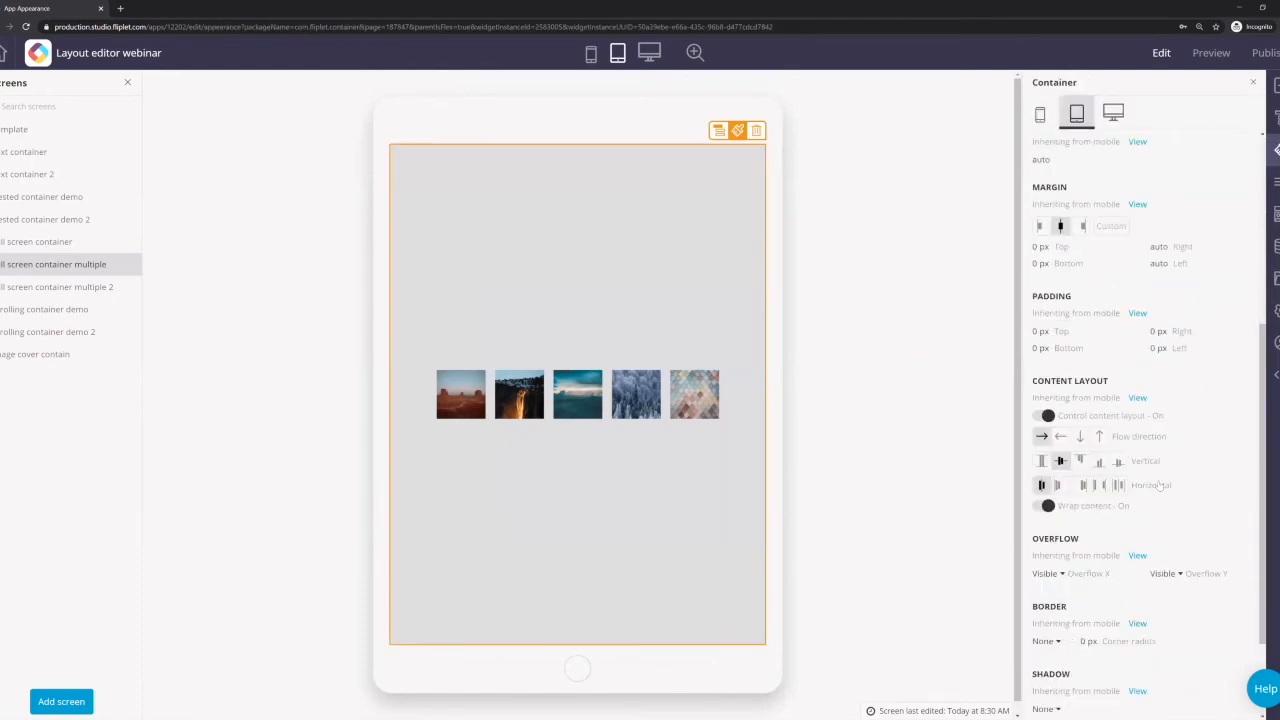
left_click(1100, 485)
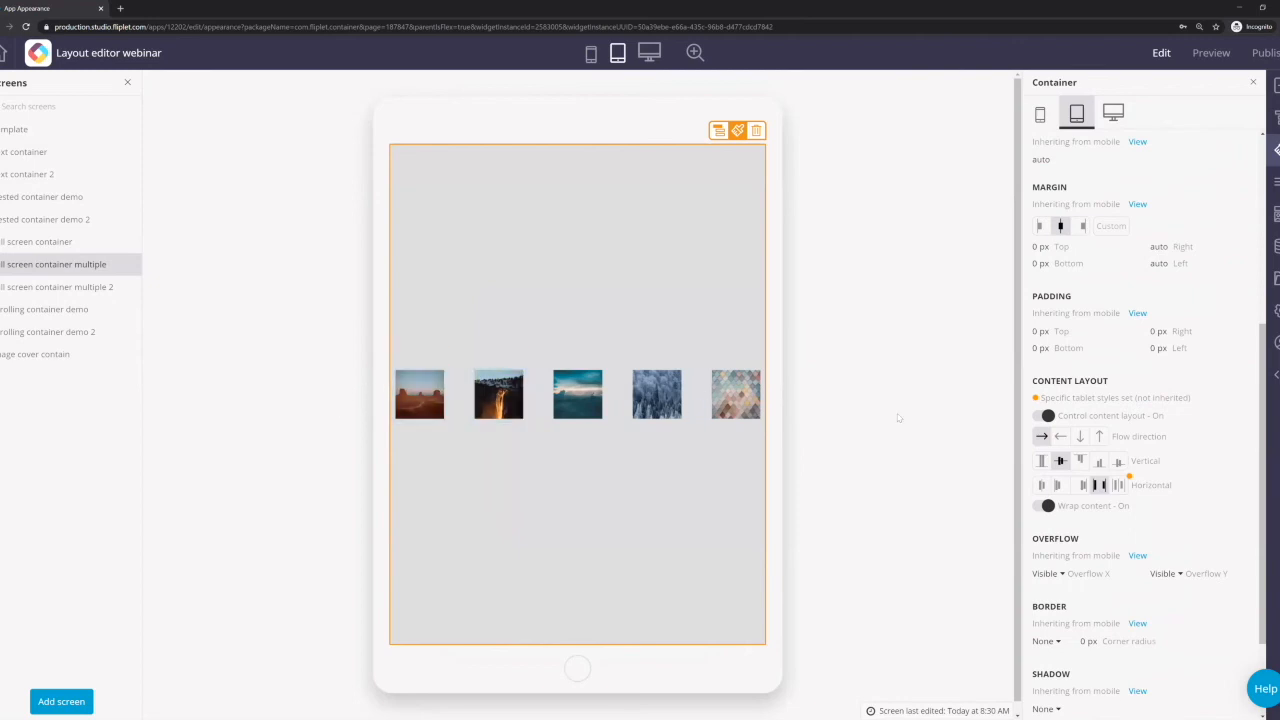
left_click(1118, 485)
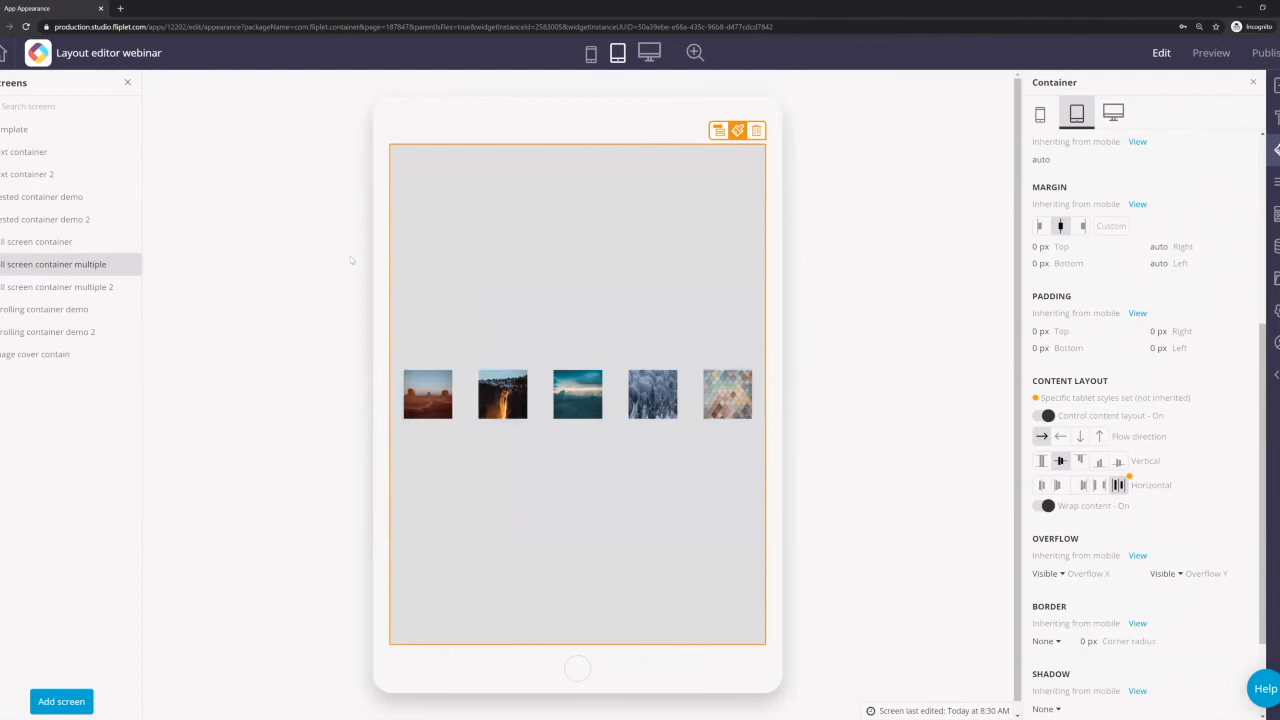
- Examine the outer container's tablet appearance settings, including size, positioning, margin, padding and content layout, and return to the screen structure
left_click(1276, 117)
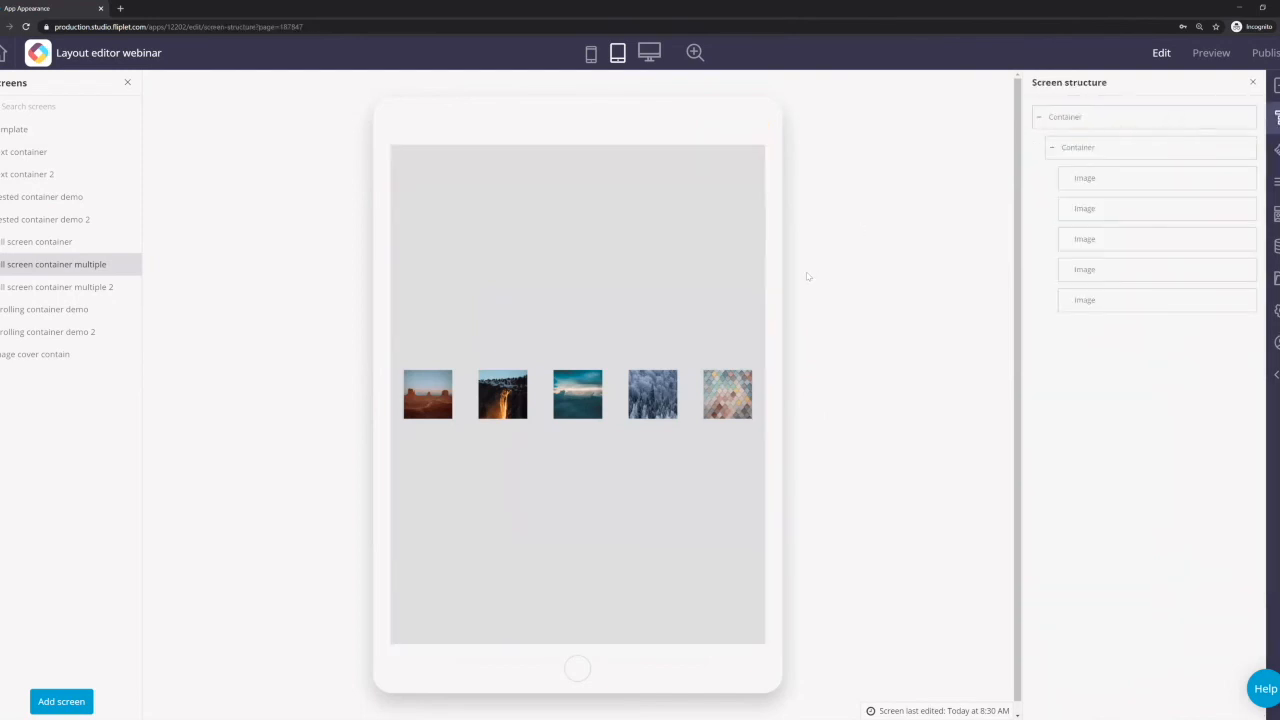
left_click(1225, 117)
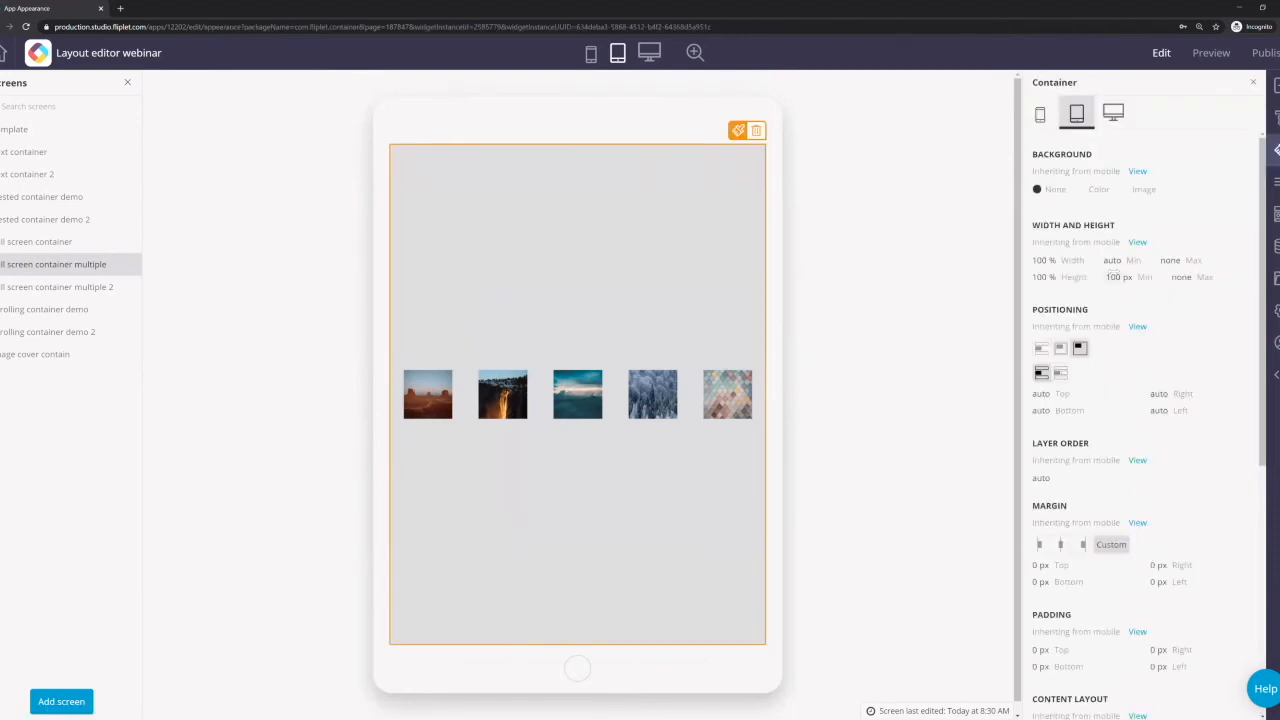
scroll(1166, 360, "down", 2)
scroll(1166, 362, "up", 2)
scroll(1108, 450, "down", 3)
scroll(1106, 450, "down", 1)
scroll(1106, 450, "up", 4)
scroll(1080, 432, "down", 3)
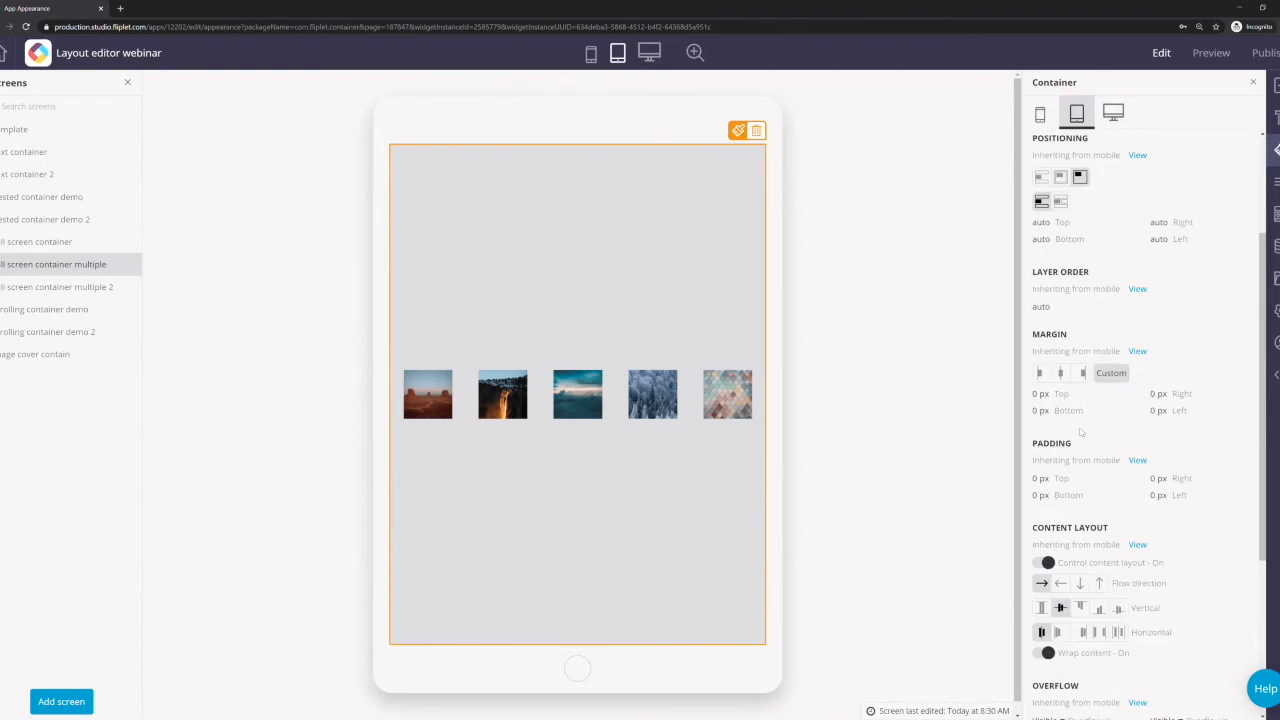
scroll(1080, 432, "up", 3)
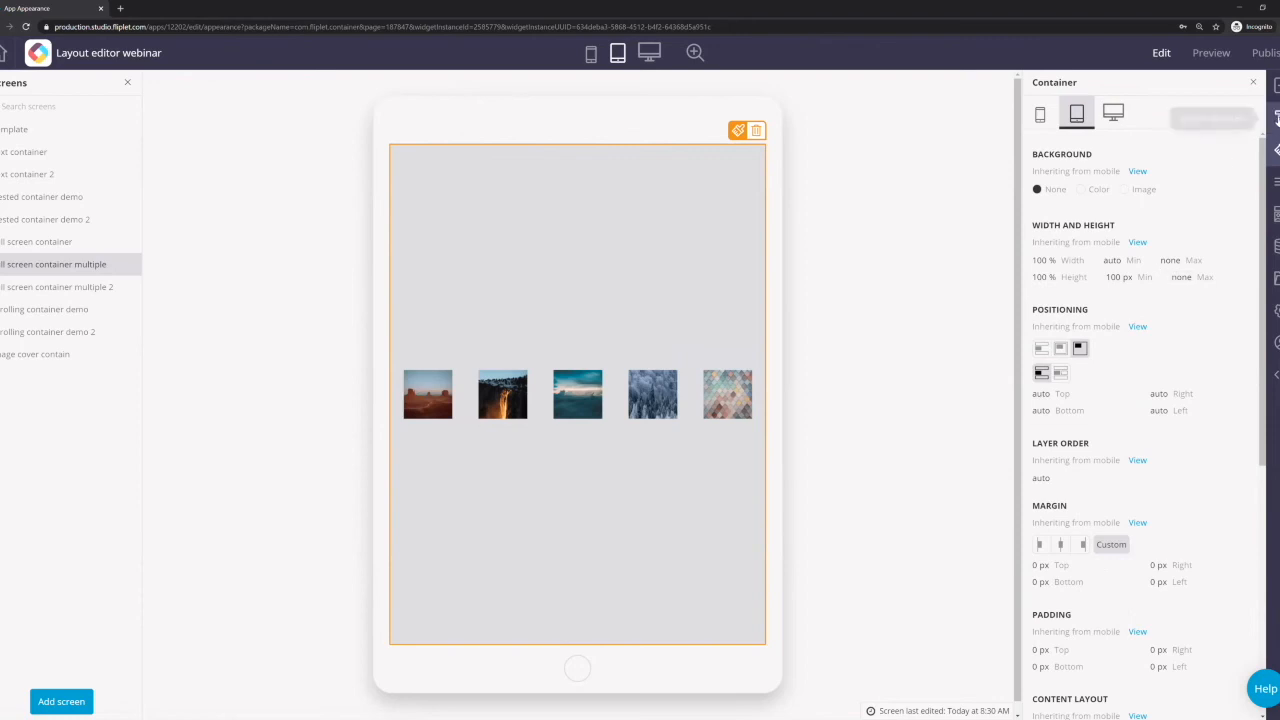
left_click(1273, 118)
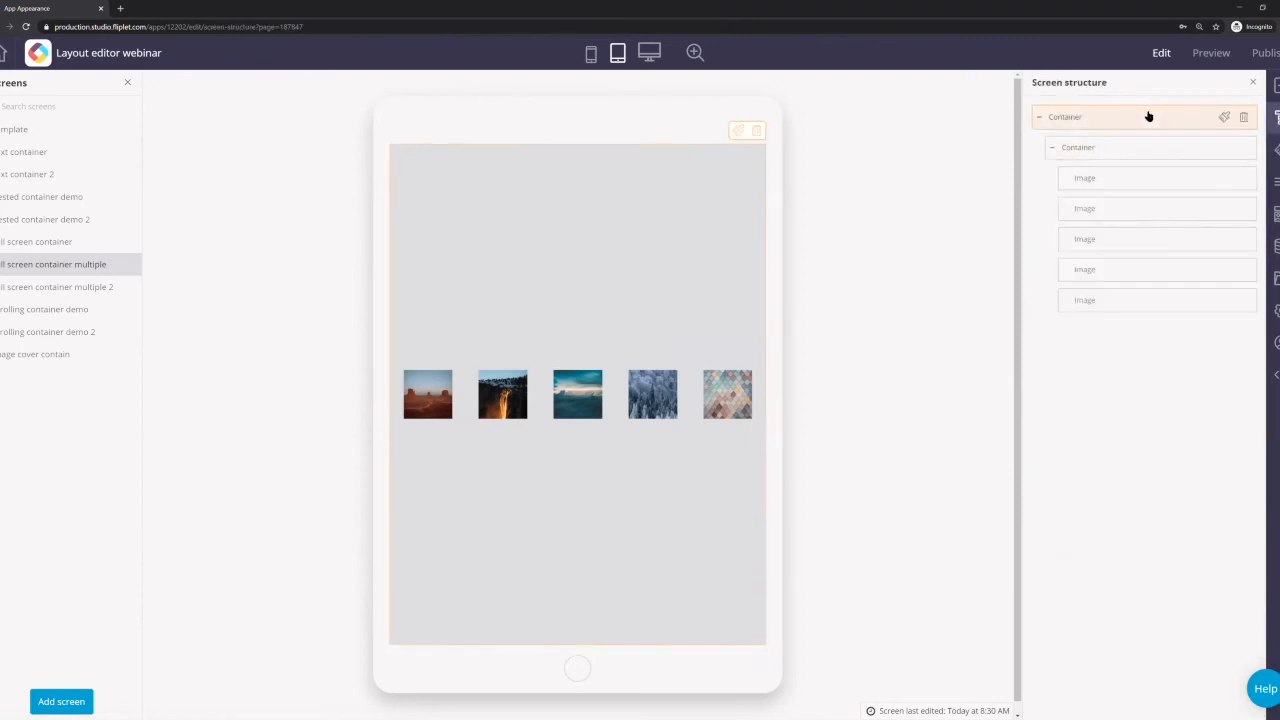
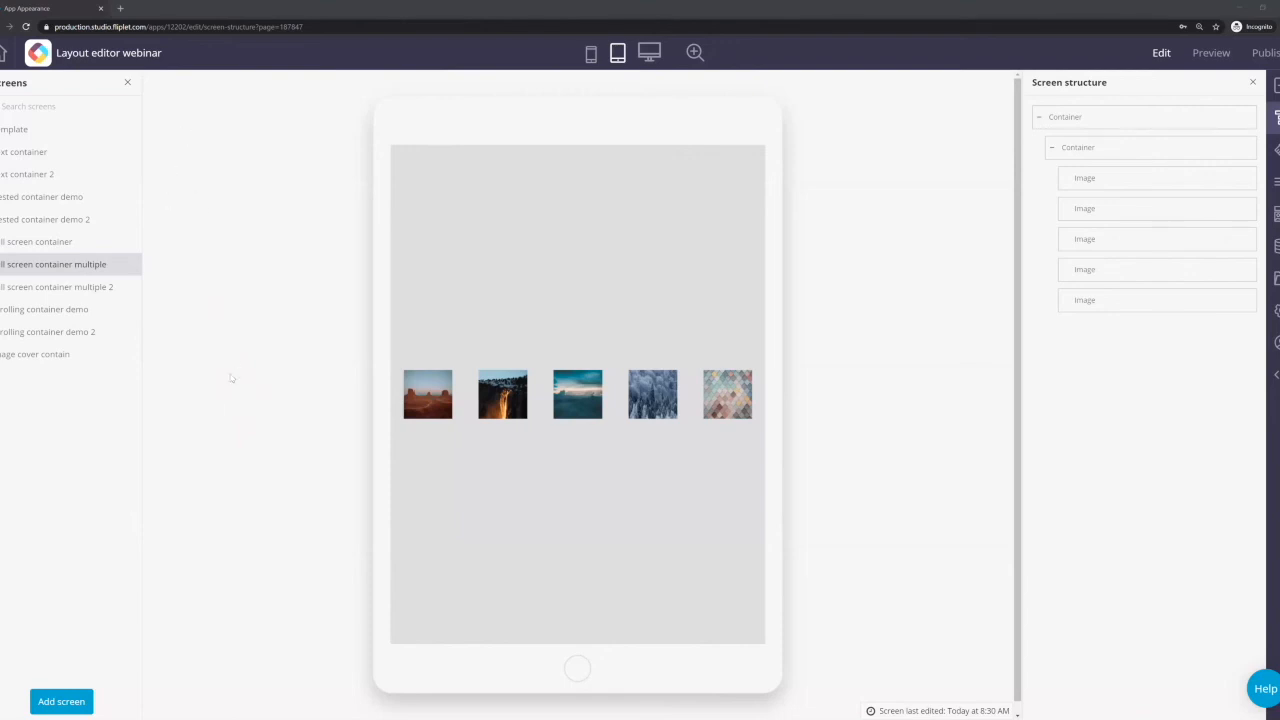
- Browse the screen layouts offered for a new screen, from the intro layouts to Blank screen, and close them without adding one
left_click(59, 703)
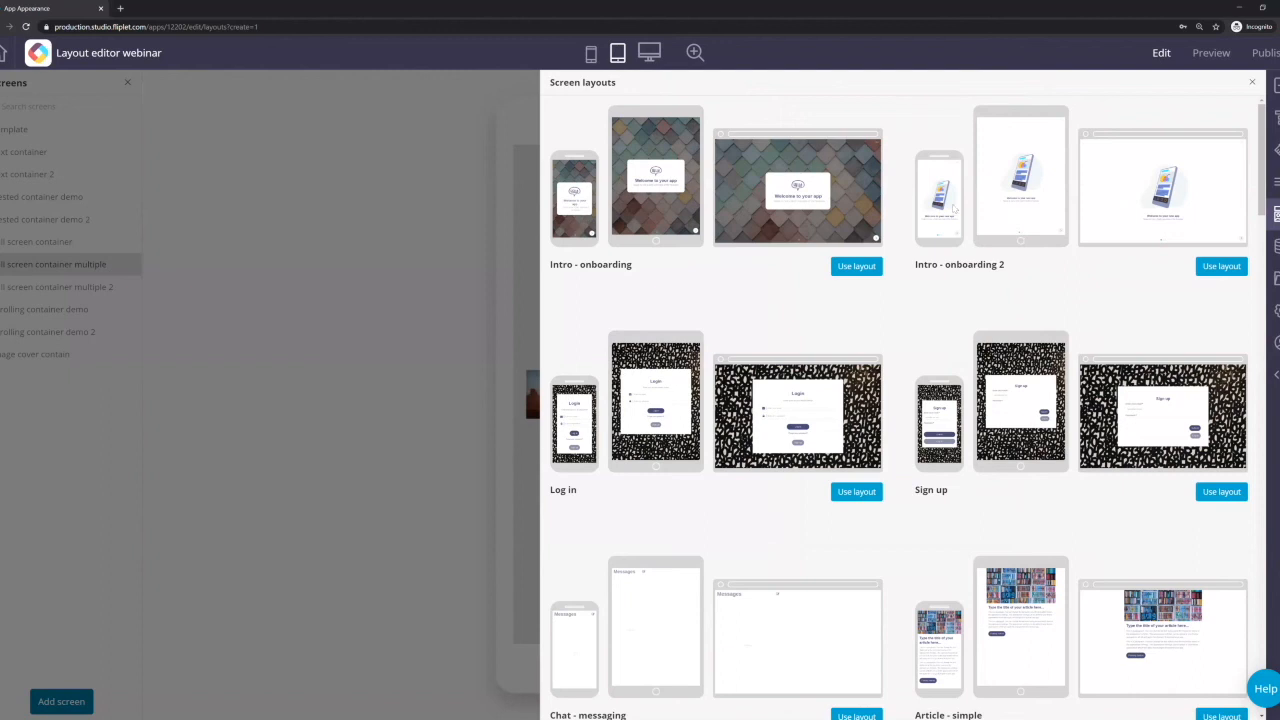
scroll(643, 227, "down", 3)
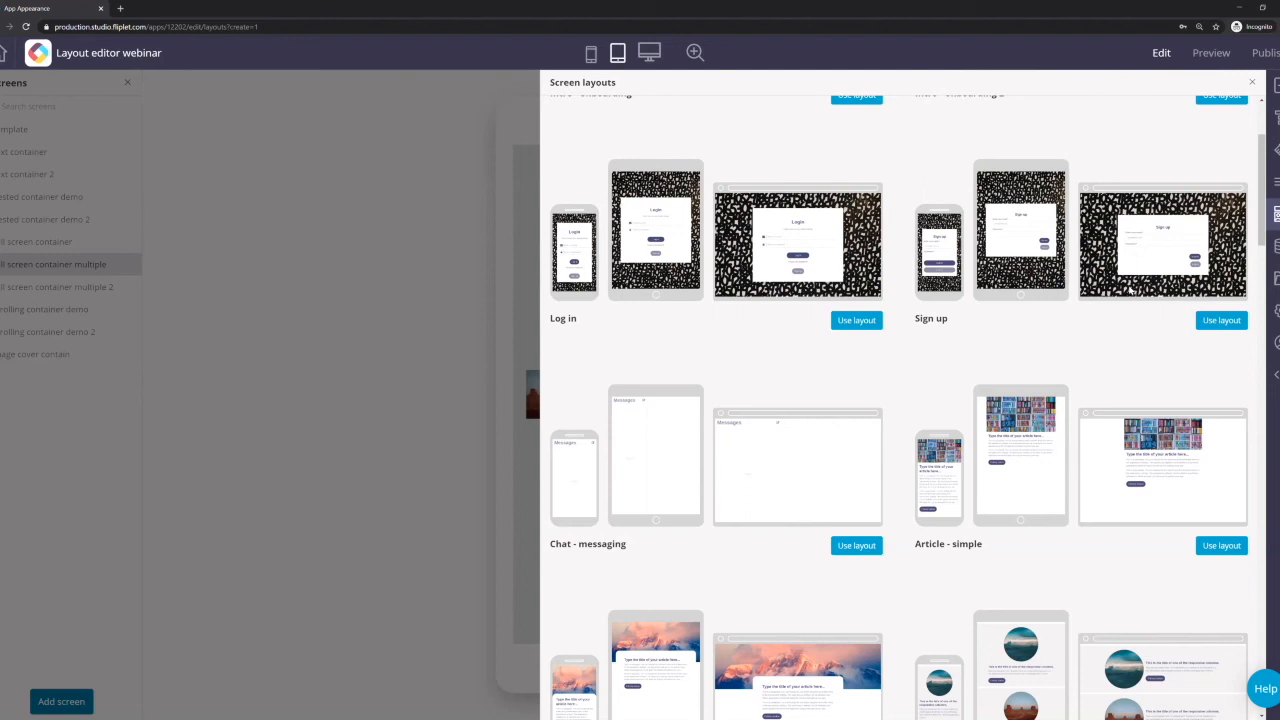
scroll(1000, 285, "down", 2)
scroll(880, 283, "down", 2)
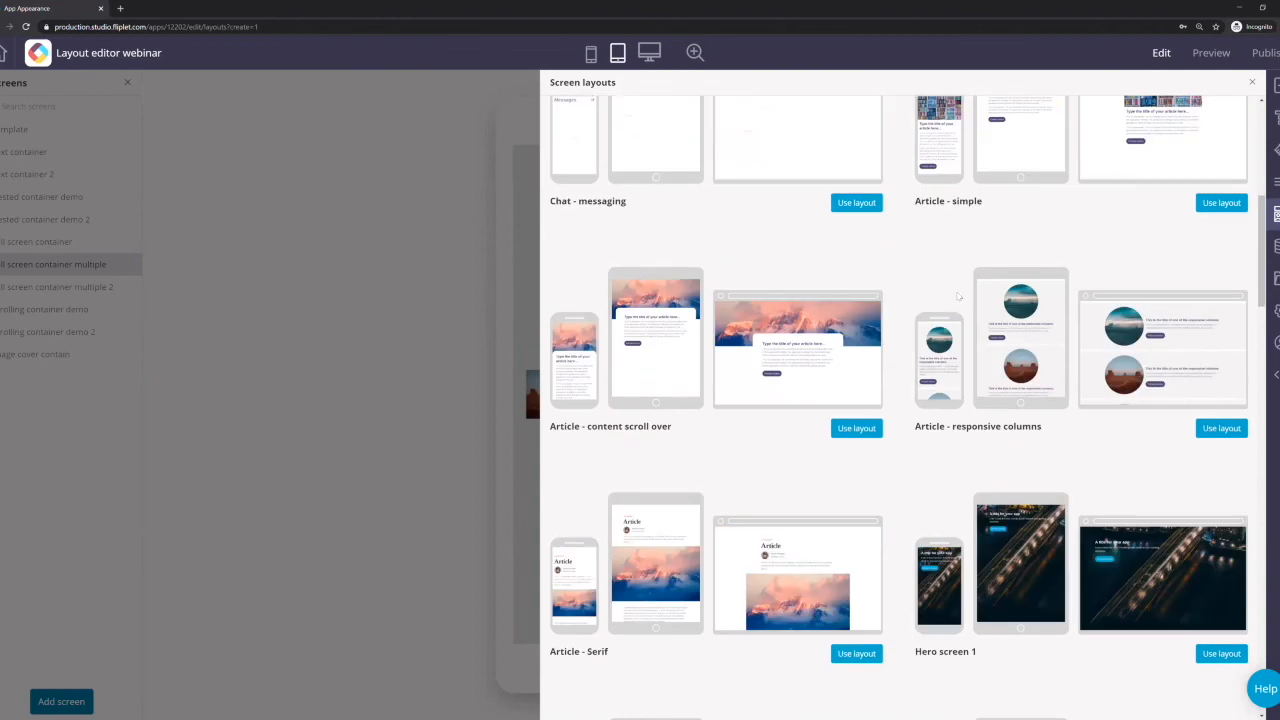
scroll(968, 300, "down", 2)
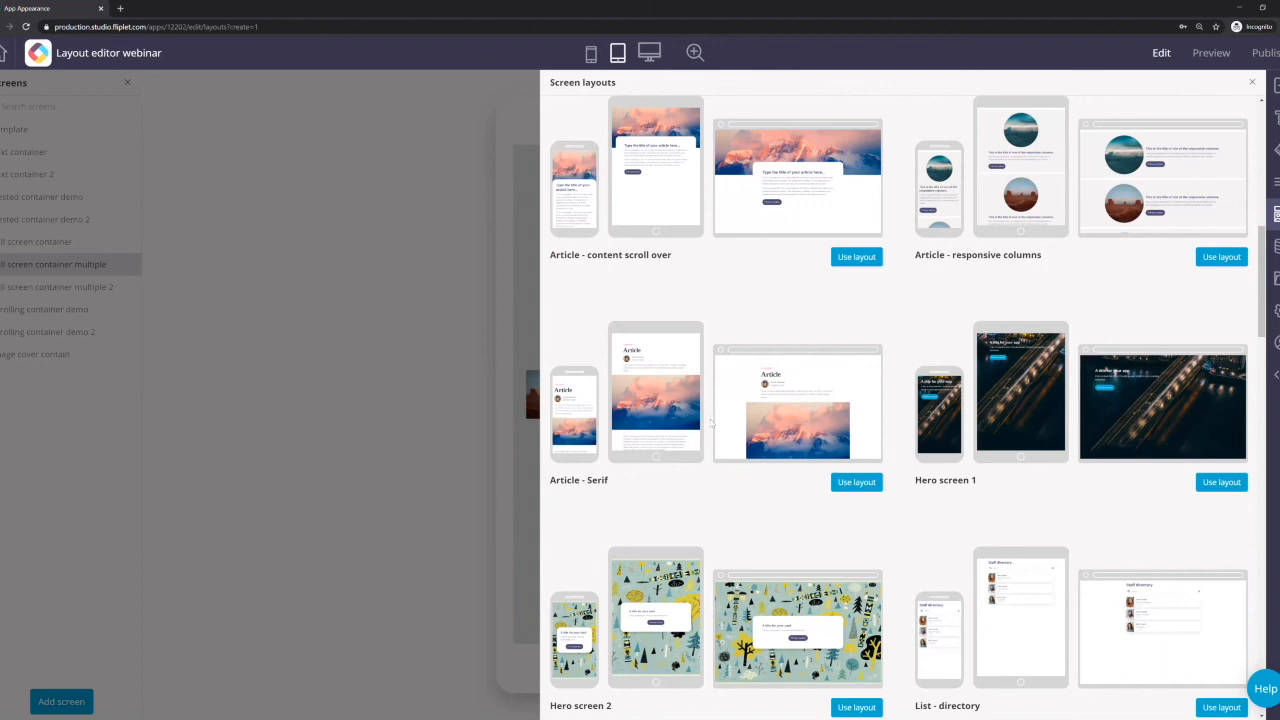
scroll(711, 424, "down", 2)
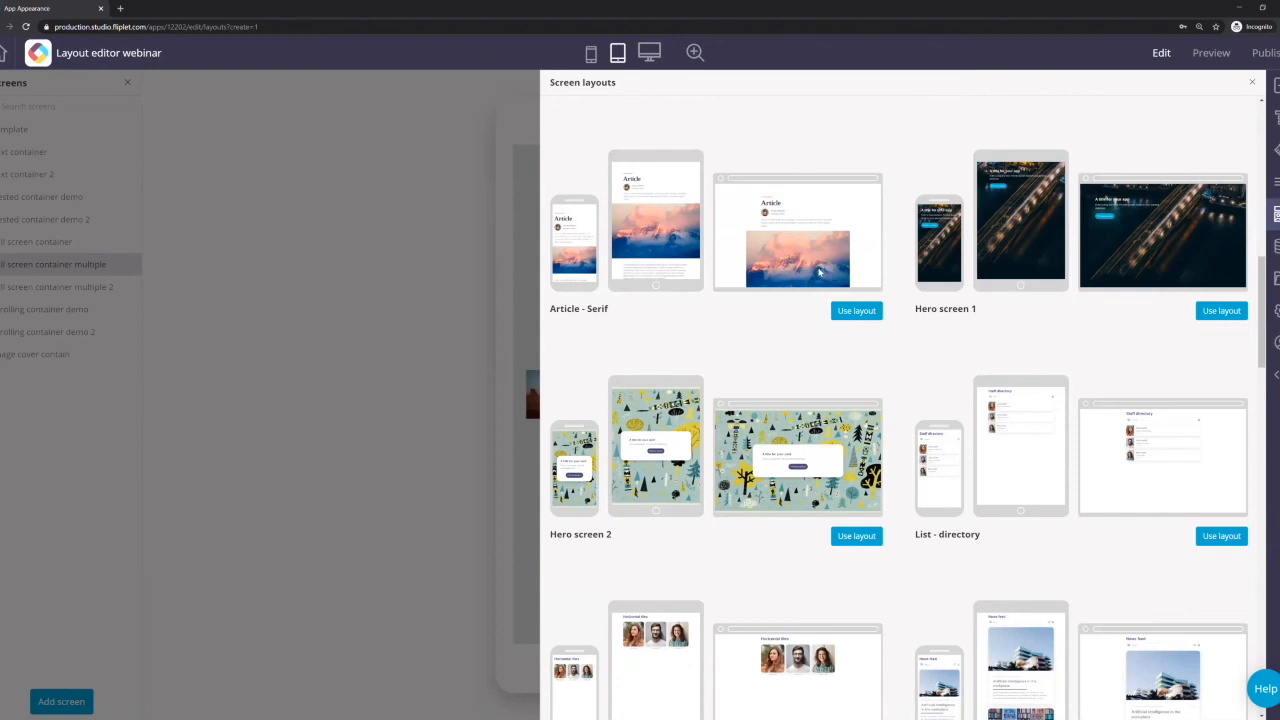
scroll(818, 268, "down", 4)
scroll(818, 270, "down", 2)
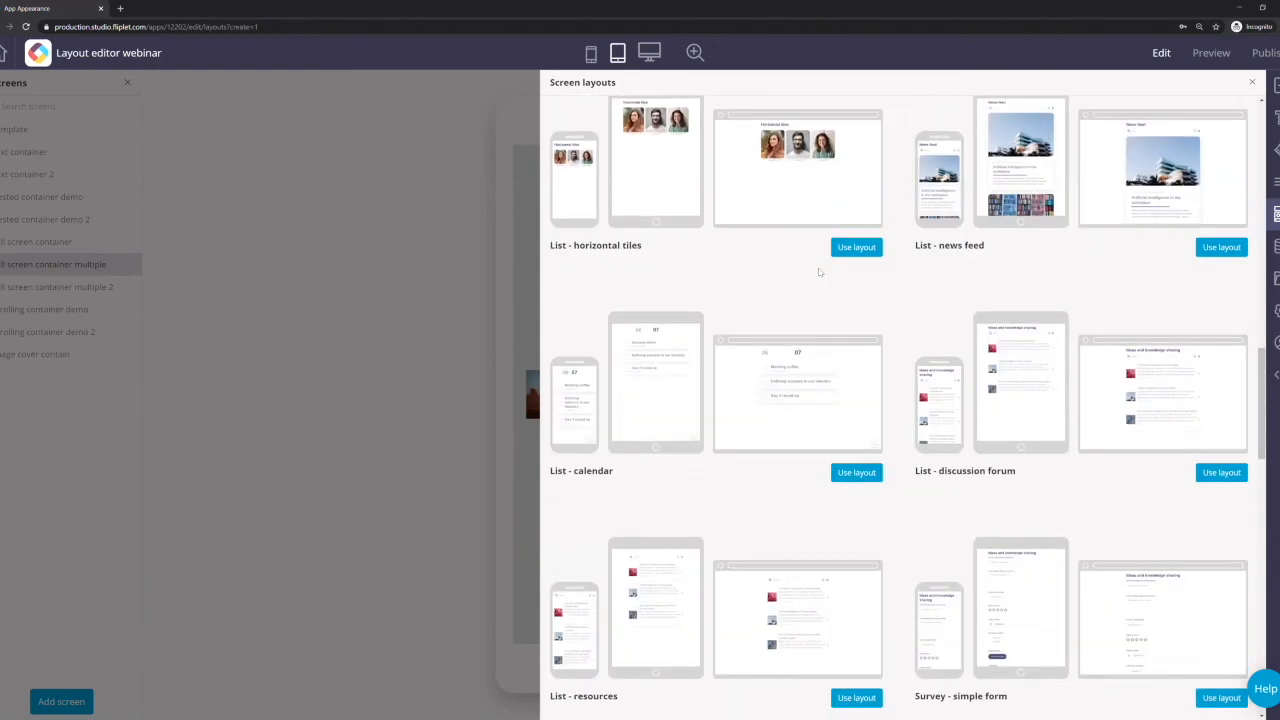
scroll(827, 284, "down", 2)
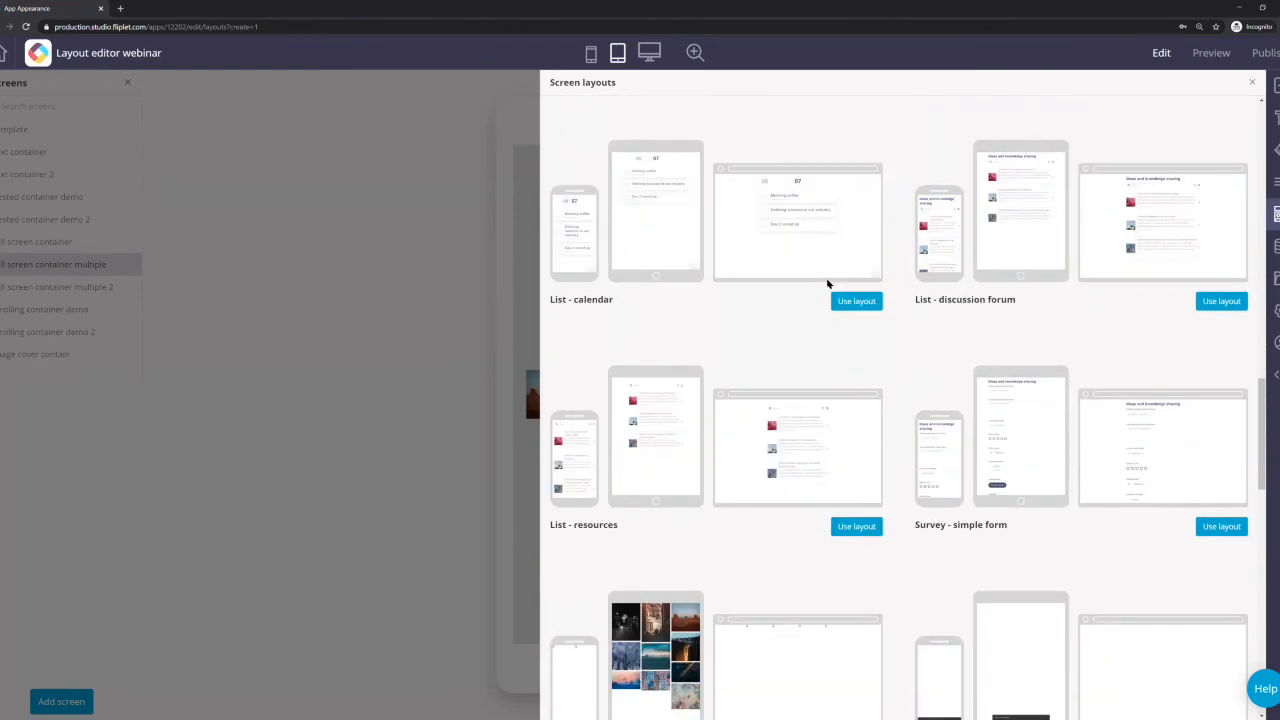
scroll(827, 284, "down", 9)
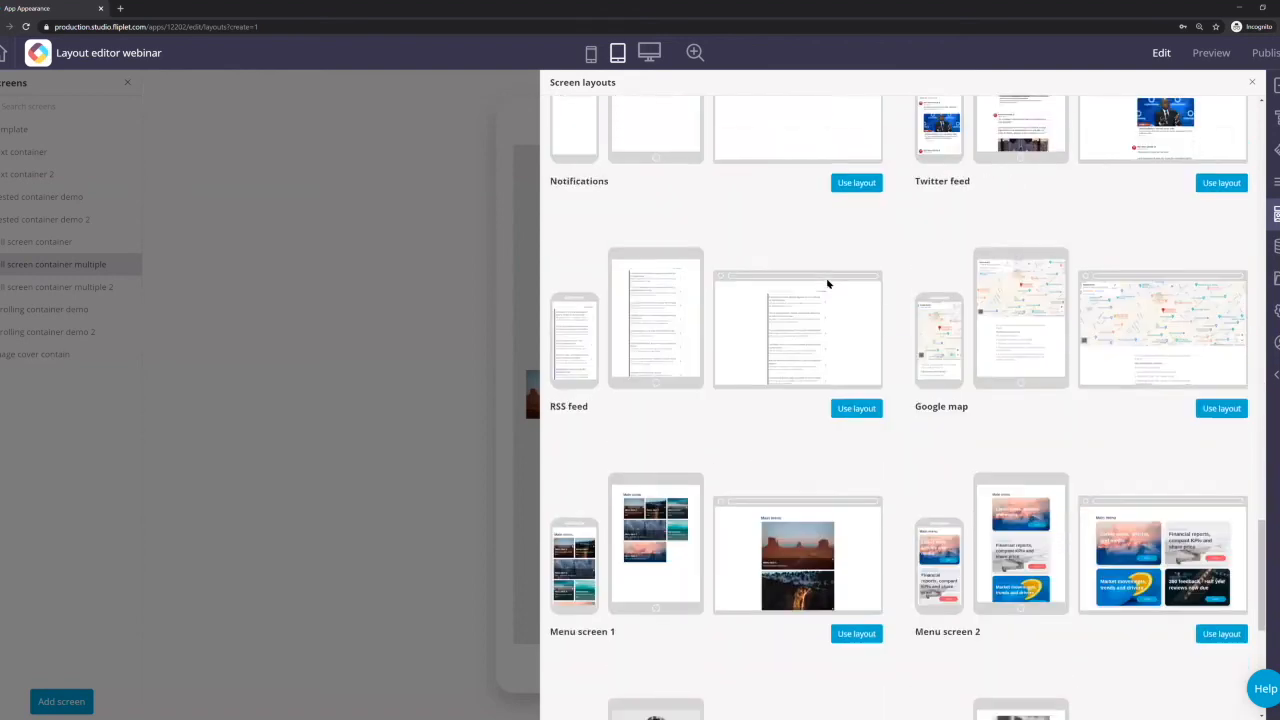
scroll(827, 284, "down", 1)
scroll(970, 272, "up", 2)
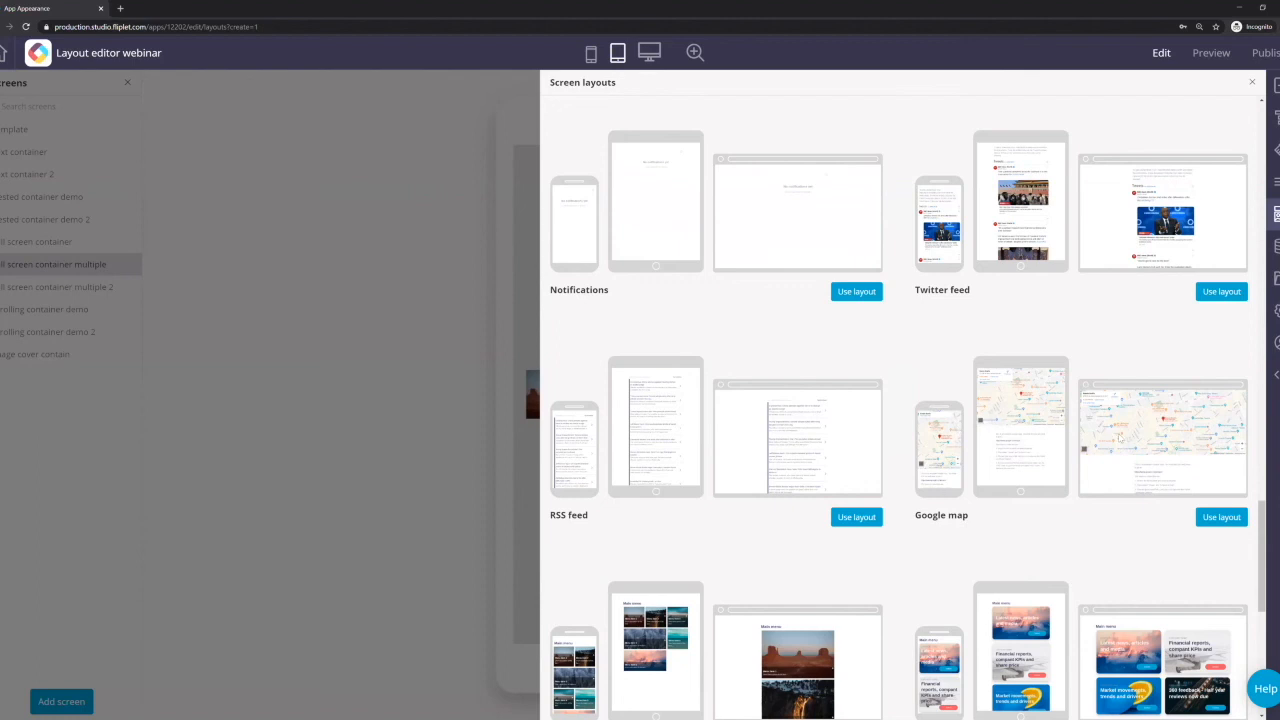
scroll(1074, 366, "down", 3)
scroll(1074, 368, "down", 3)
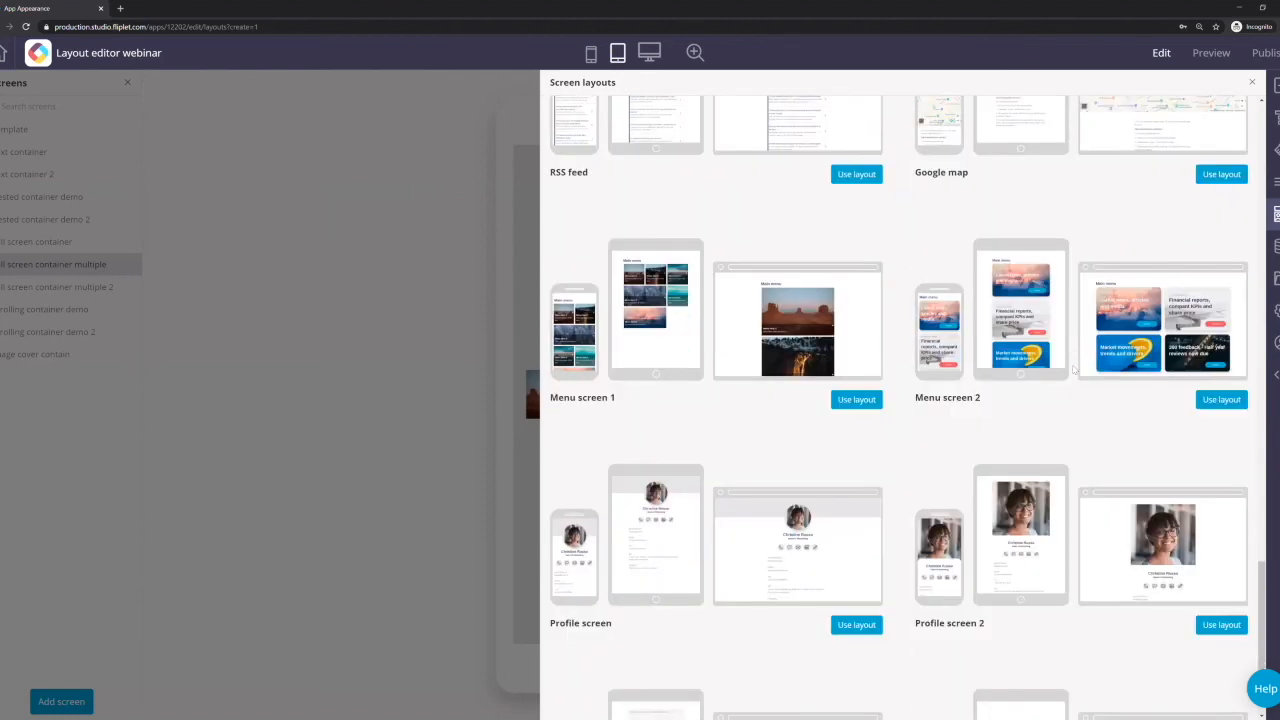
scroll(928, 394, "down", 3)
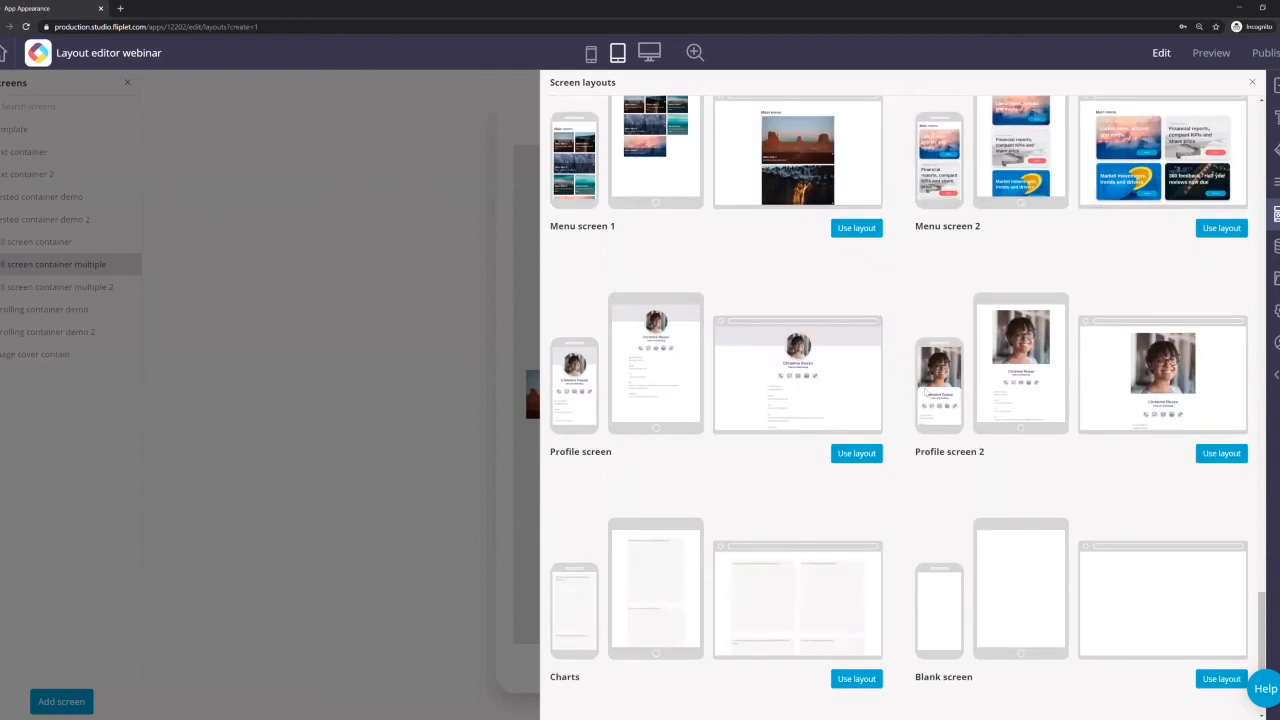
scroll(925, 394, "down", 1)
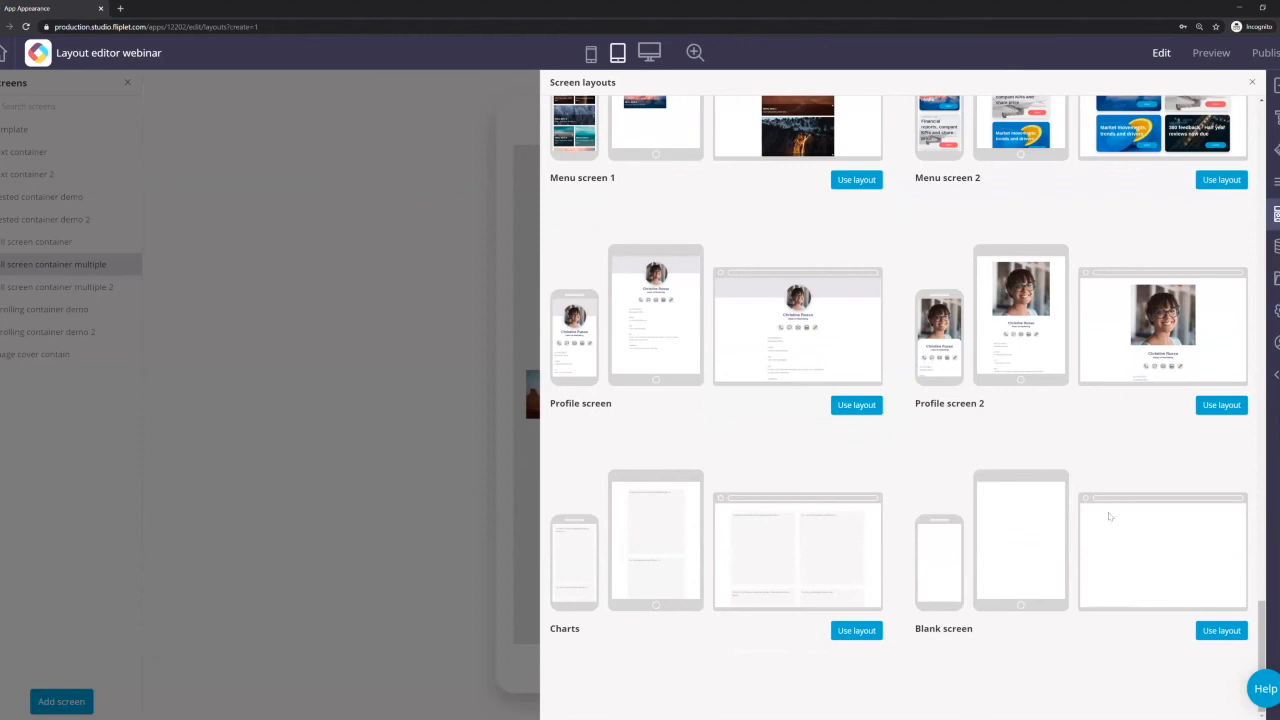
scroll(1108, 516, "up", 20)
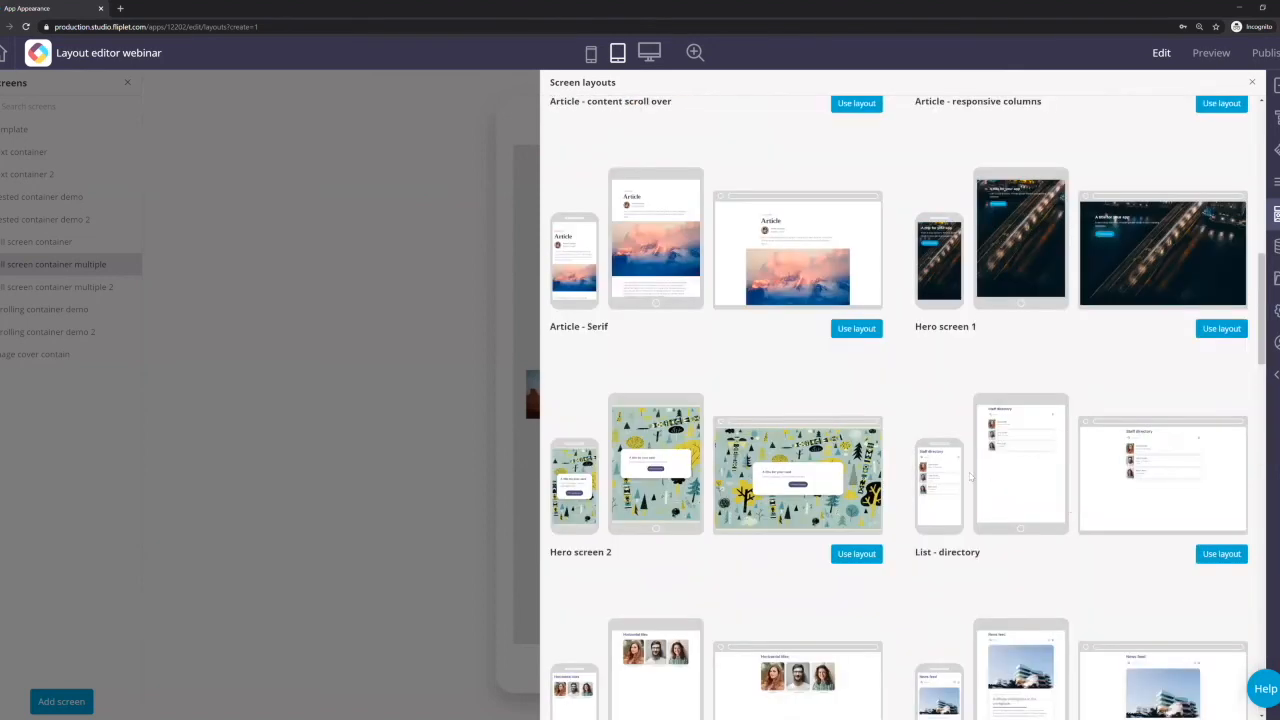
scroll(969, 477, "up", 6)
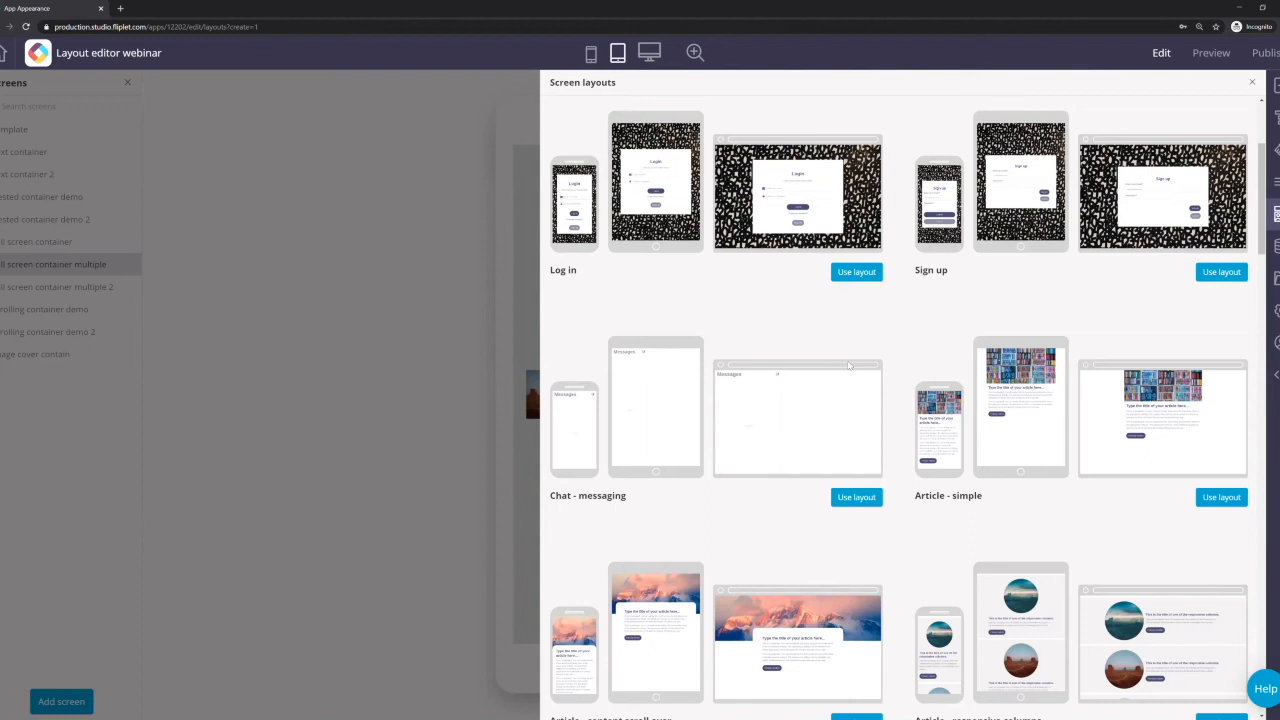
left_click(465, 186)
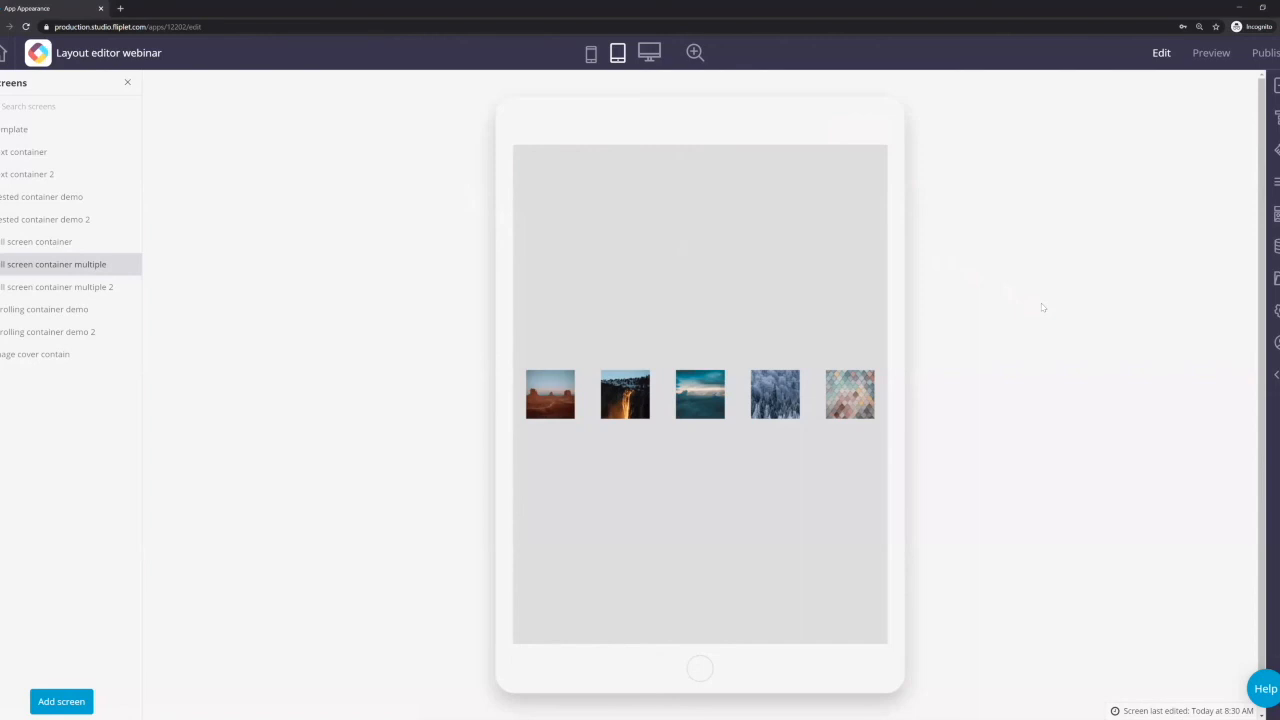
- Add a new screen named Form using the Blank screen layout
left_click(1276, 85)
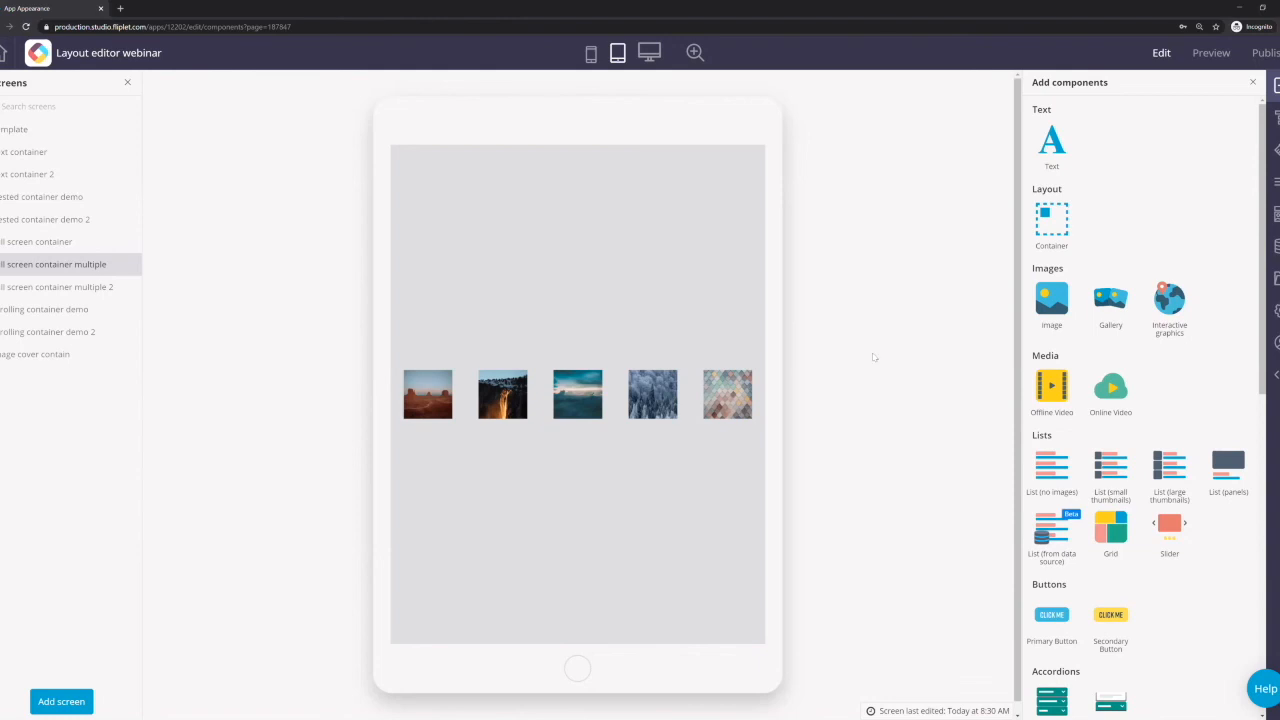
scroll(1051, 425, "down", 2)
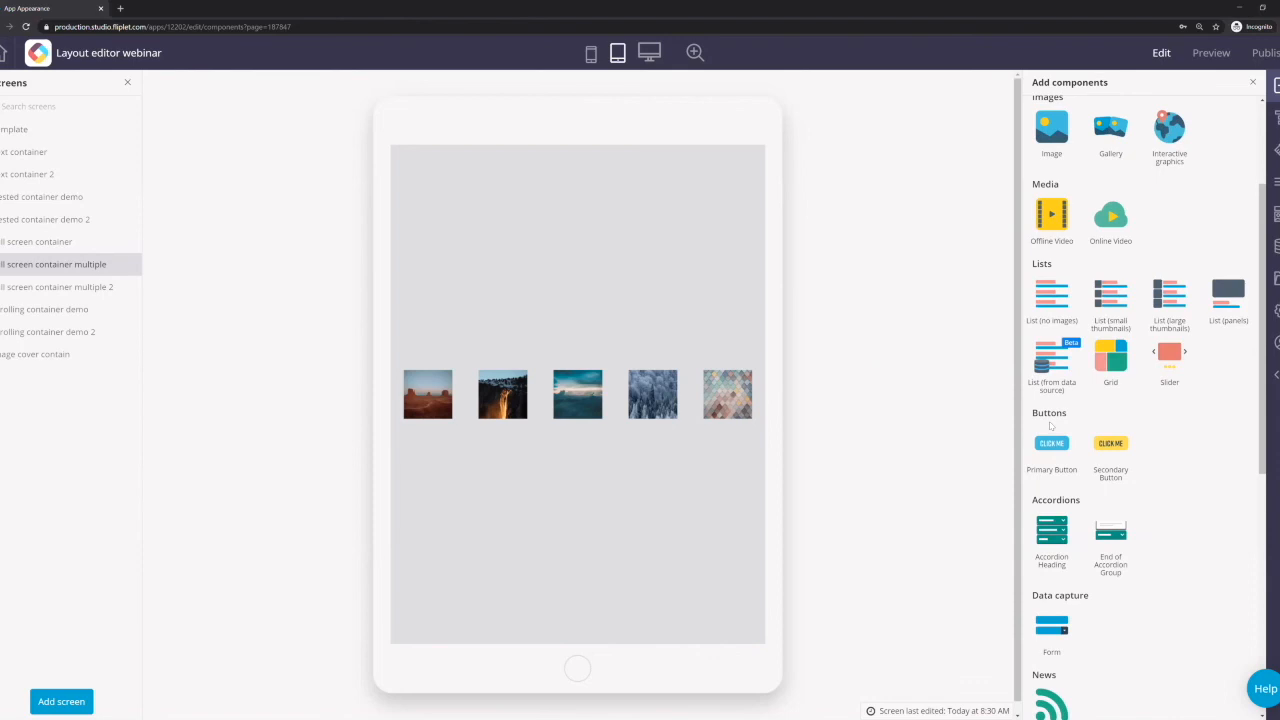
left_click(61, 701)
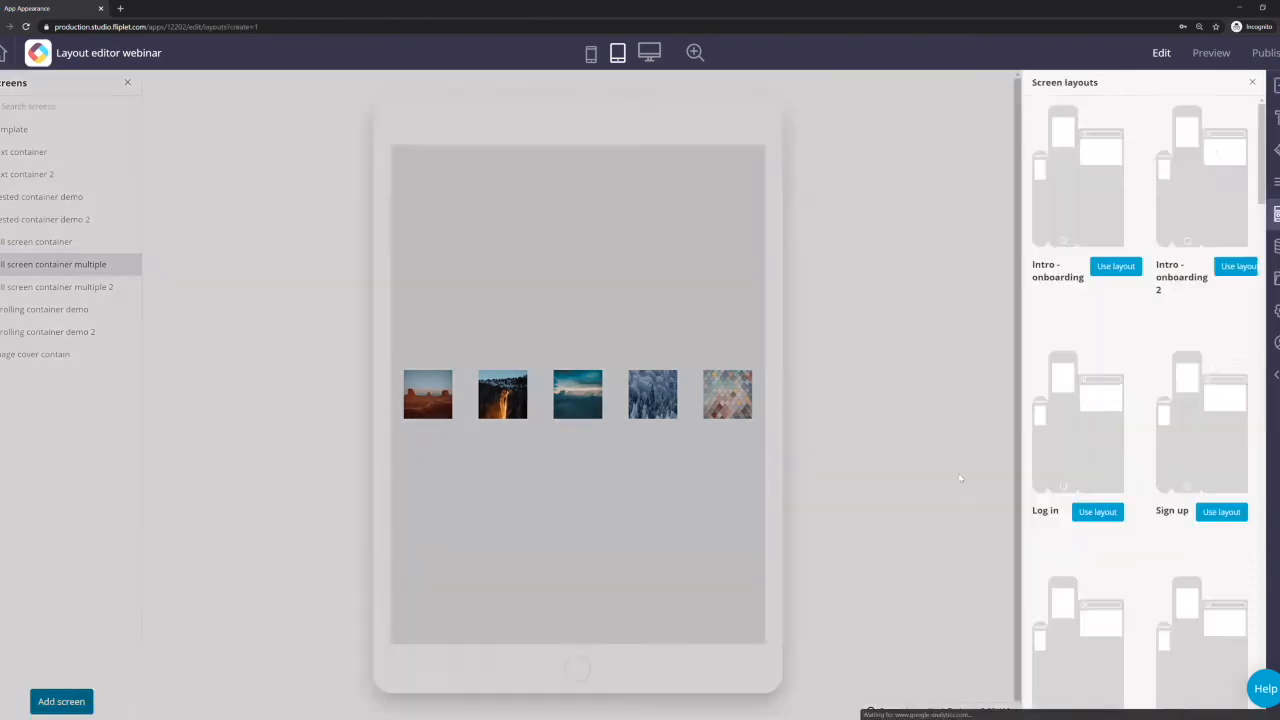
scroll(1046, 524, "down", 20)
scroll(1191, 630, "up", 5)
scroll(1191, 628, "down", 5)
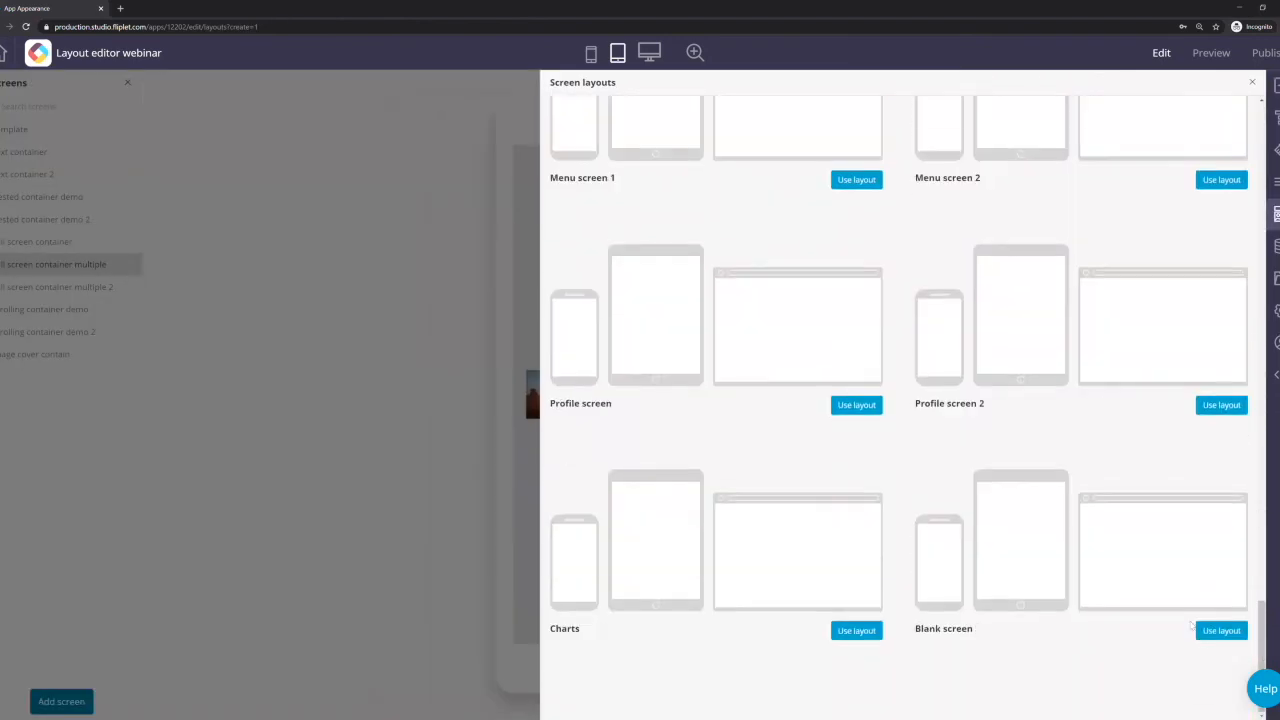
left_click(1221, 630)
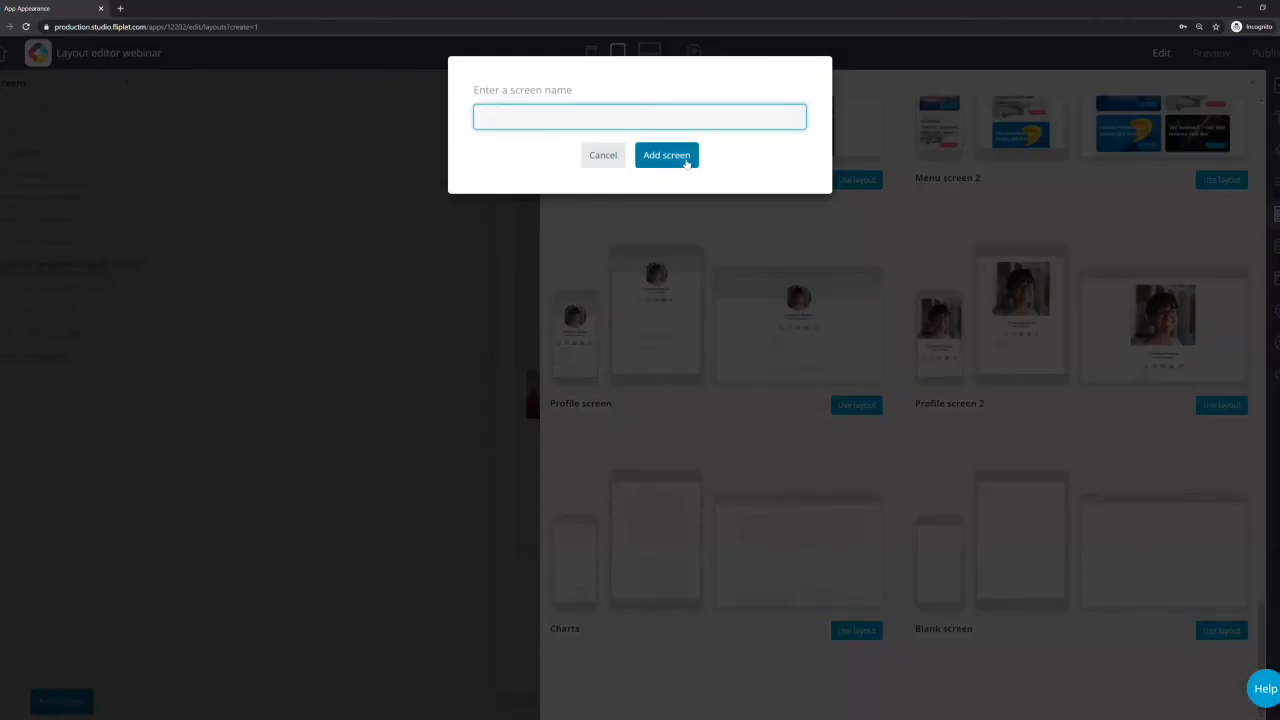
type("Form")
left_click(666, 156)
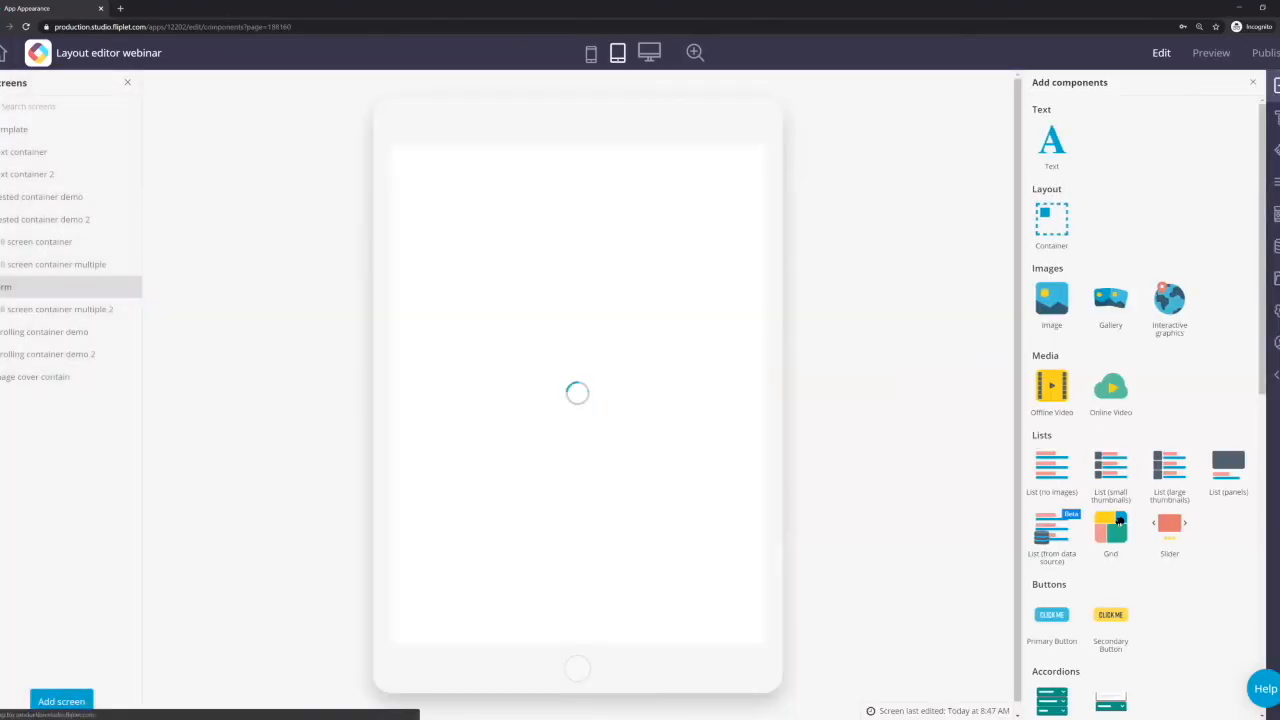
- Add a Form component to the blank Form screen and leave its template gallery without choosing a template
scroll(1060, 333, "down", 10)
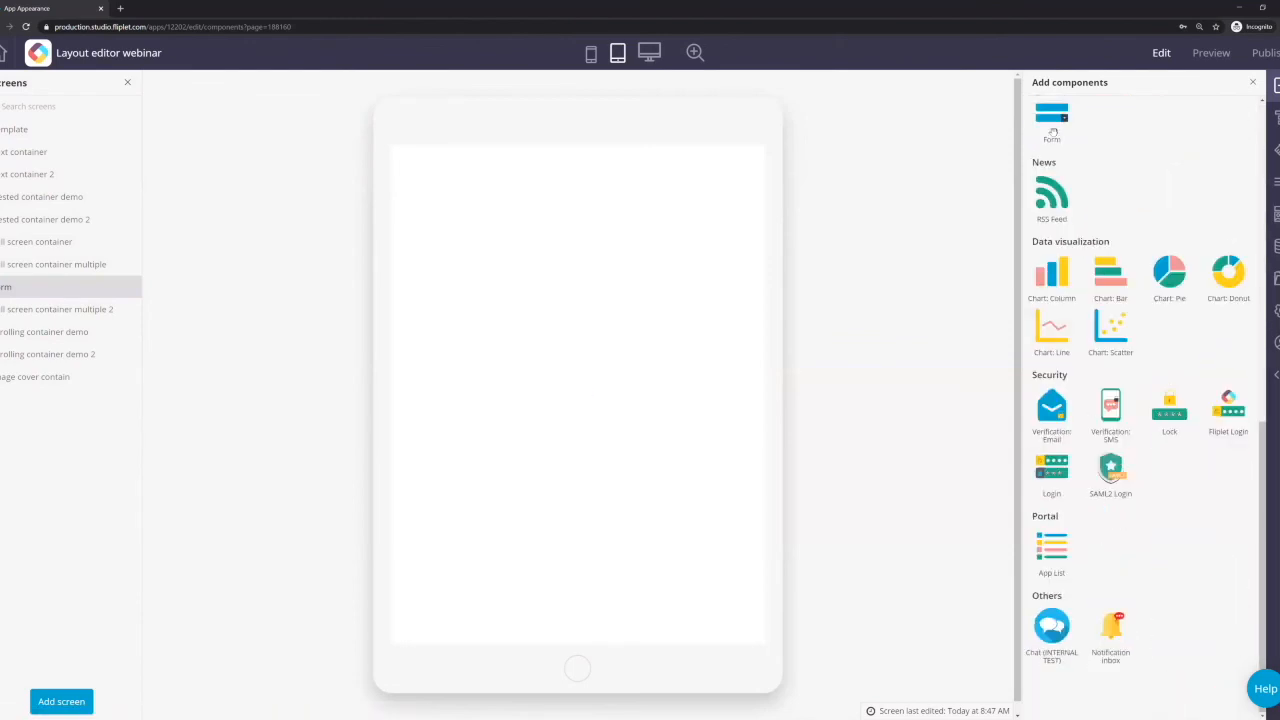
left_click_drag(1047, 125, 940, 317)
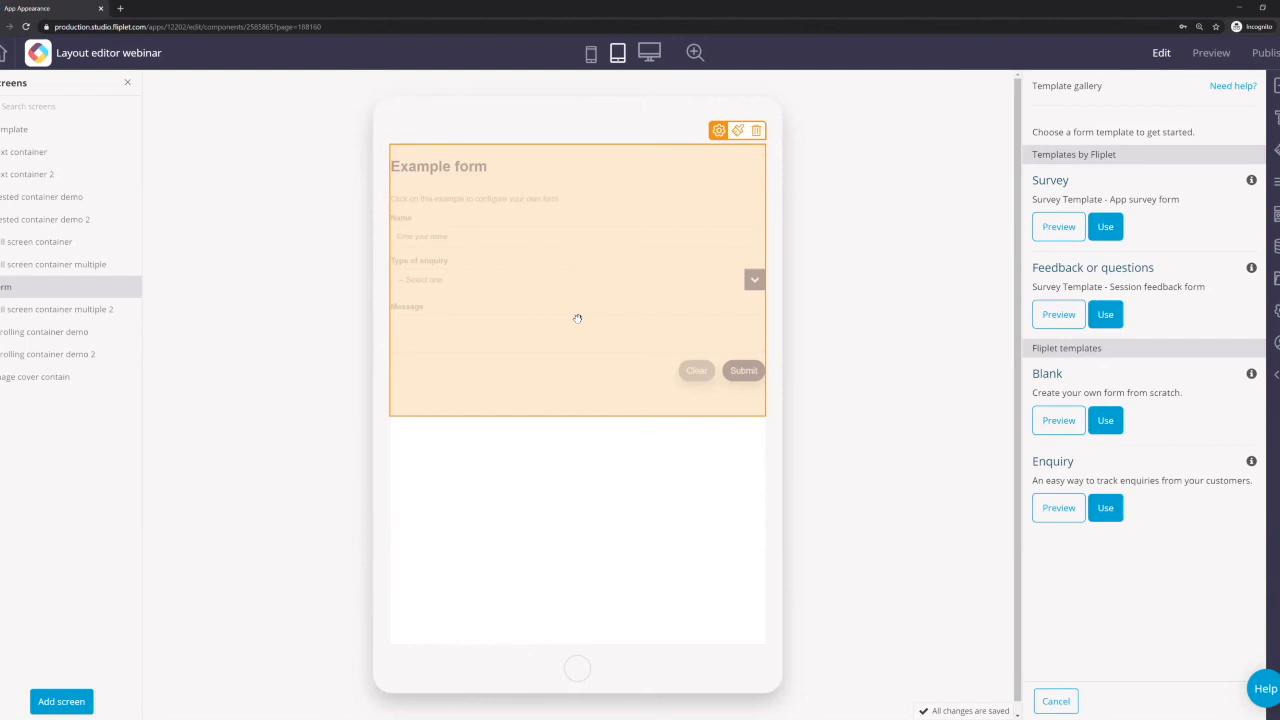
left_click(849, 265)
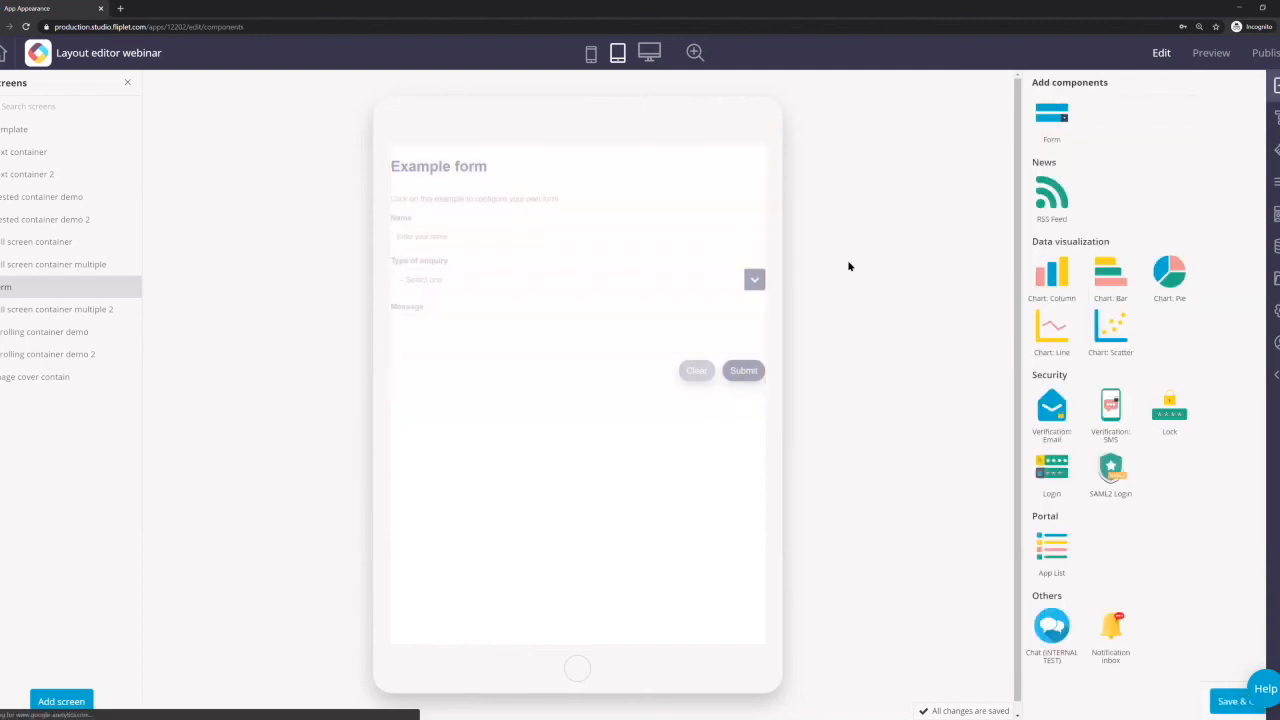